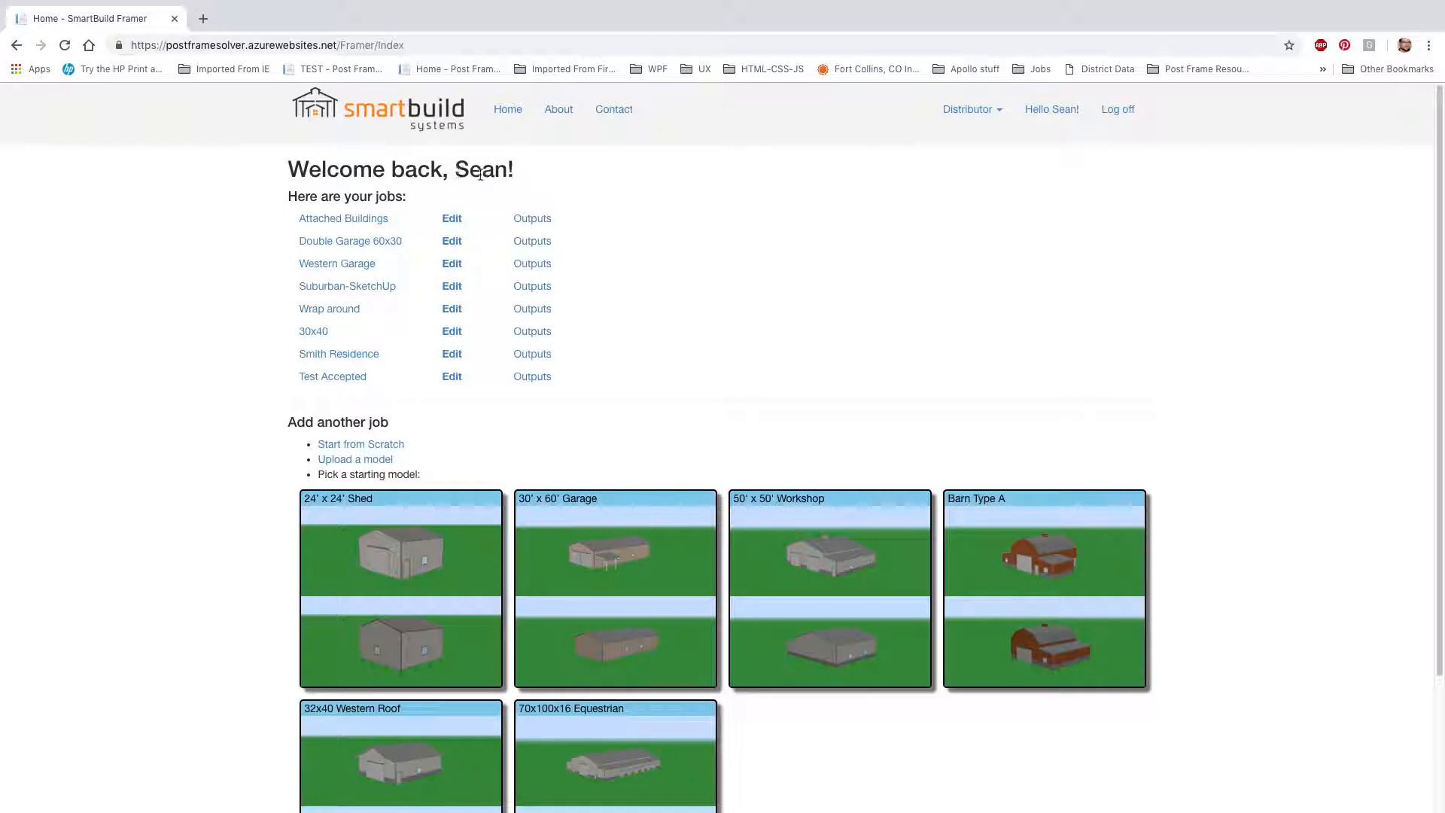
Start a new job from scratch instead of from one of the starting models.
scroll(501, 273, down, 1)
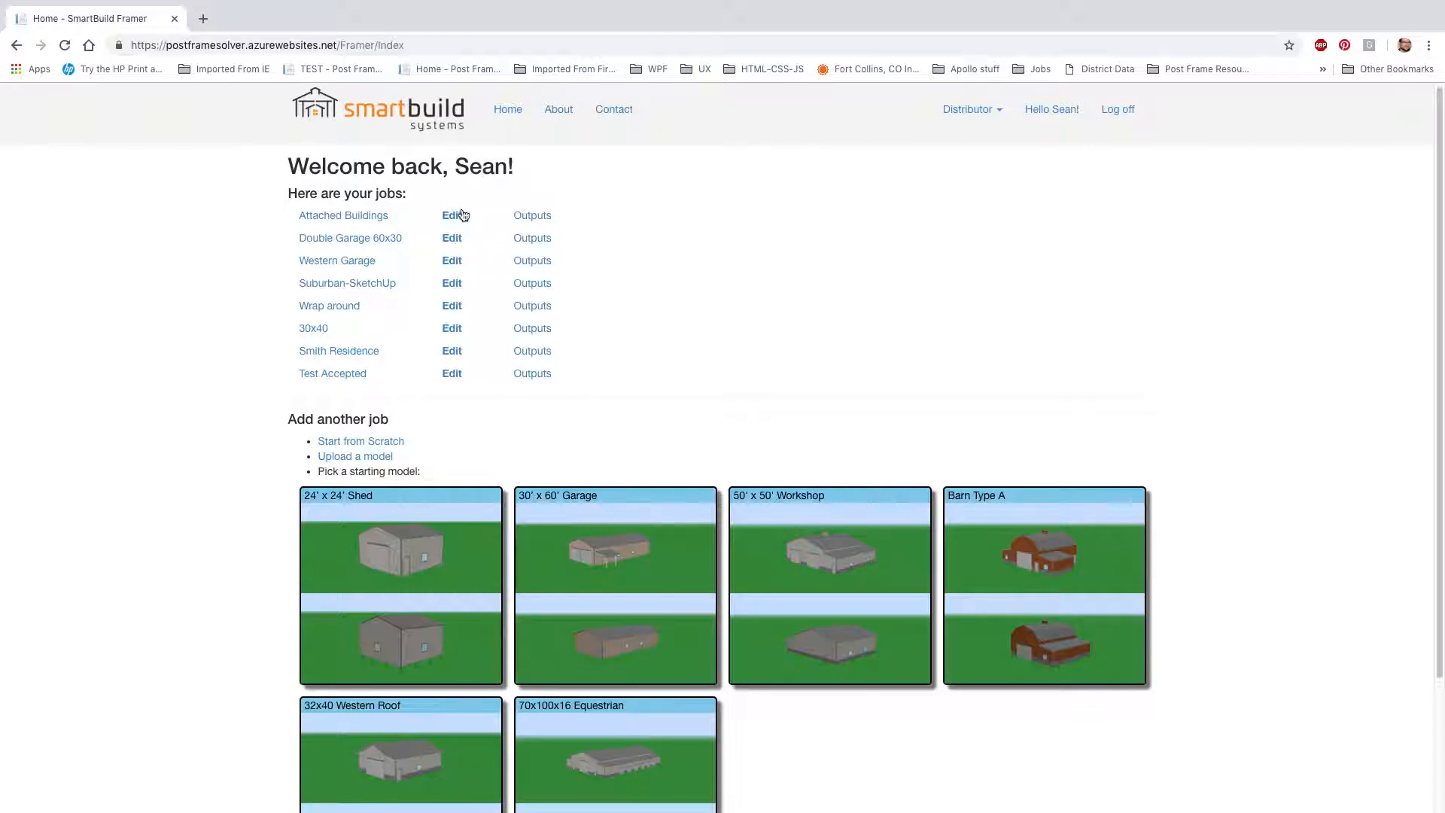
scroll(427, 336, down, 2)
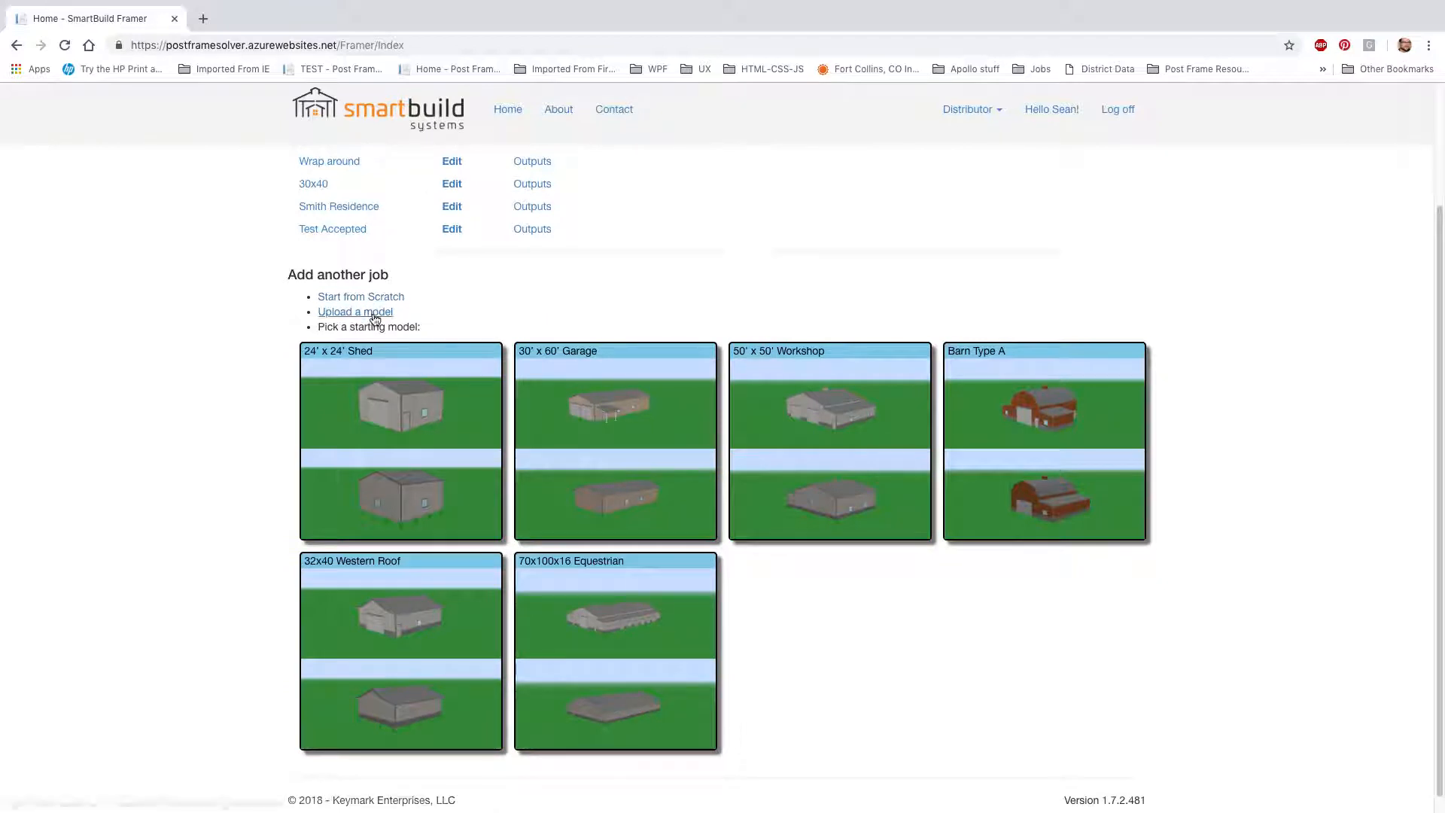
scroll(526, 306, down, 1)
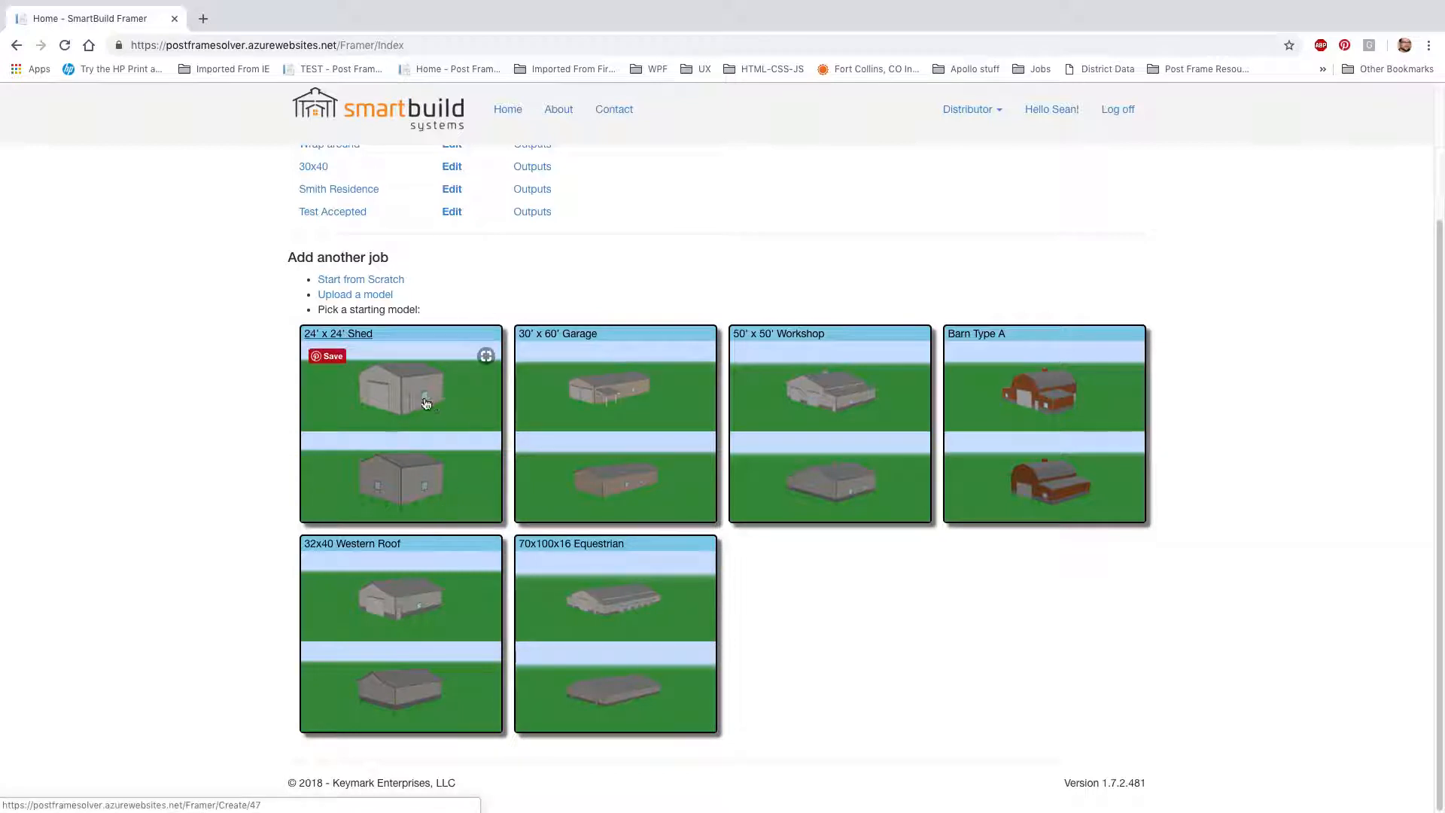
scroll(436, 397, up, 2)
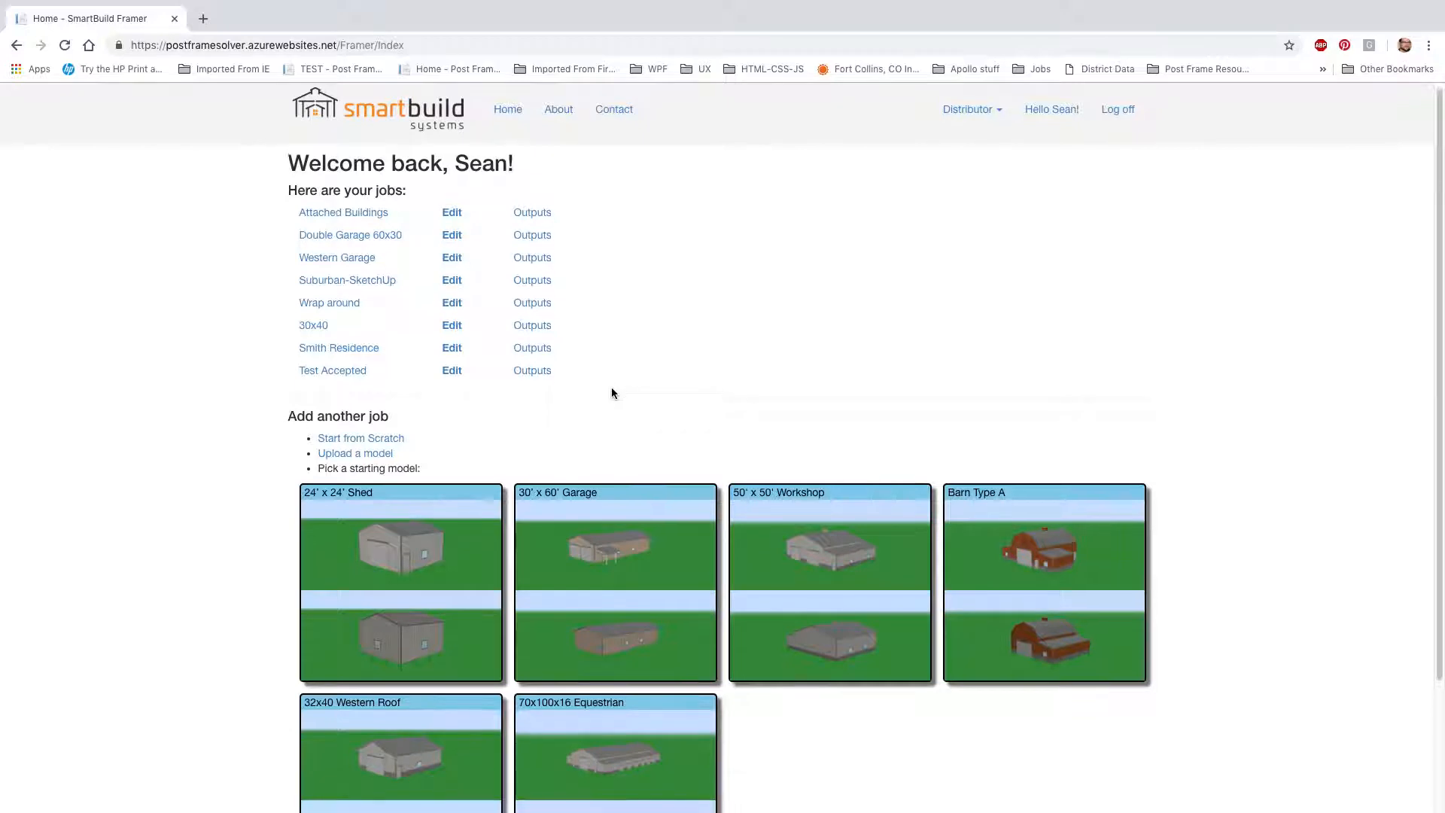
scroll(612, 394, down, 2)
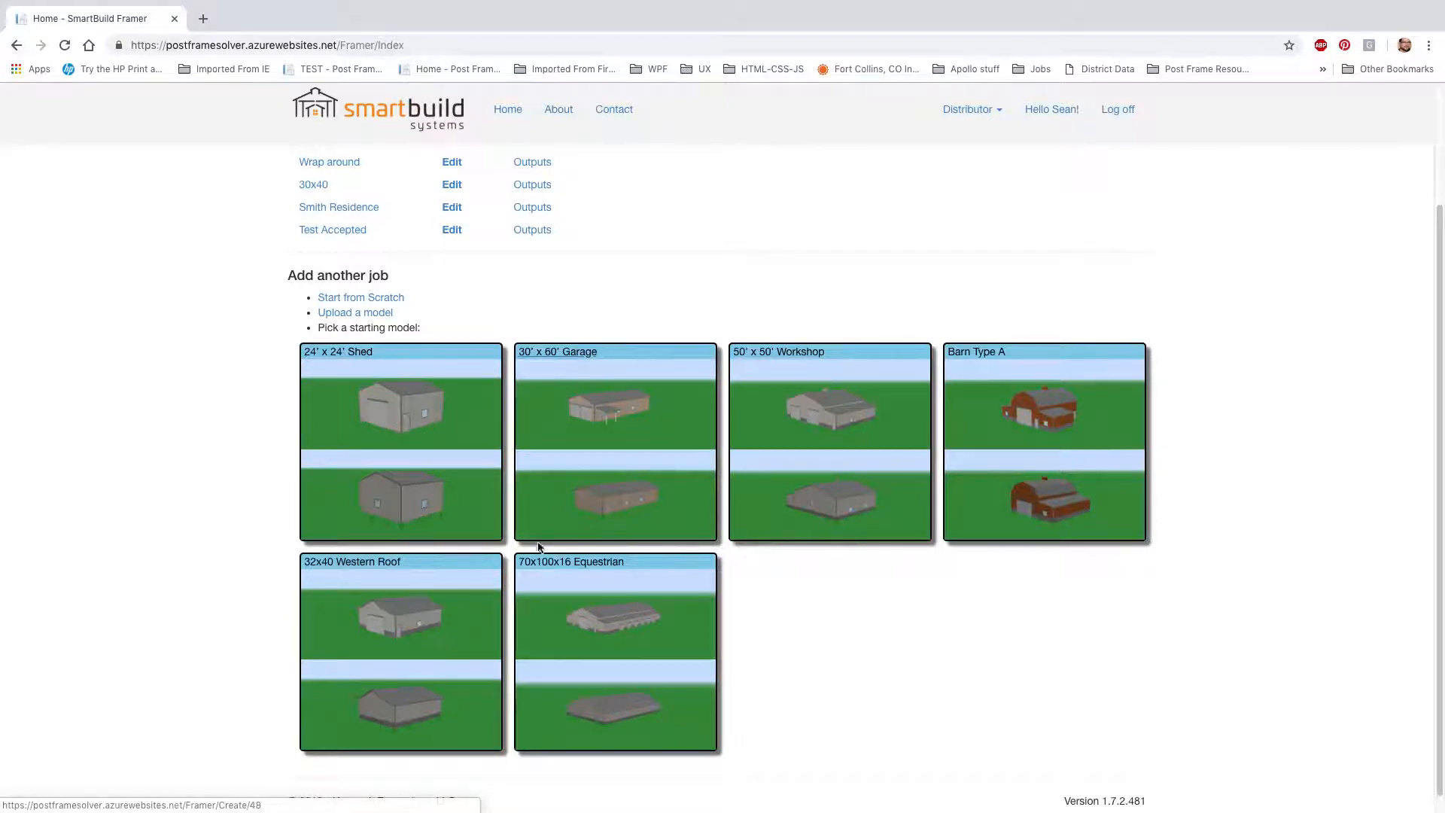
scroll(388, 566, up, 1)
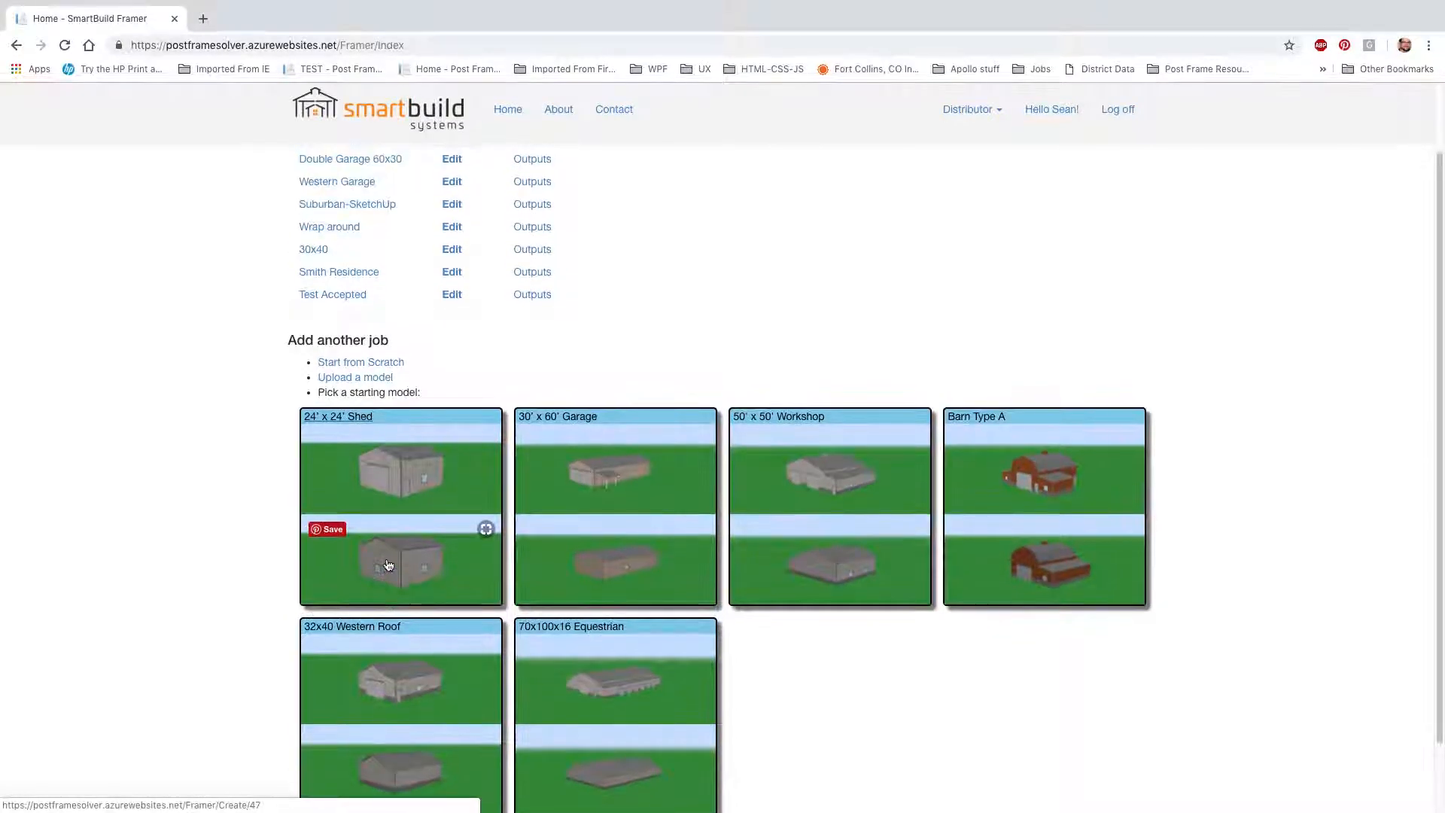
click(363, 364)
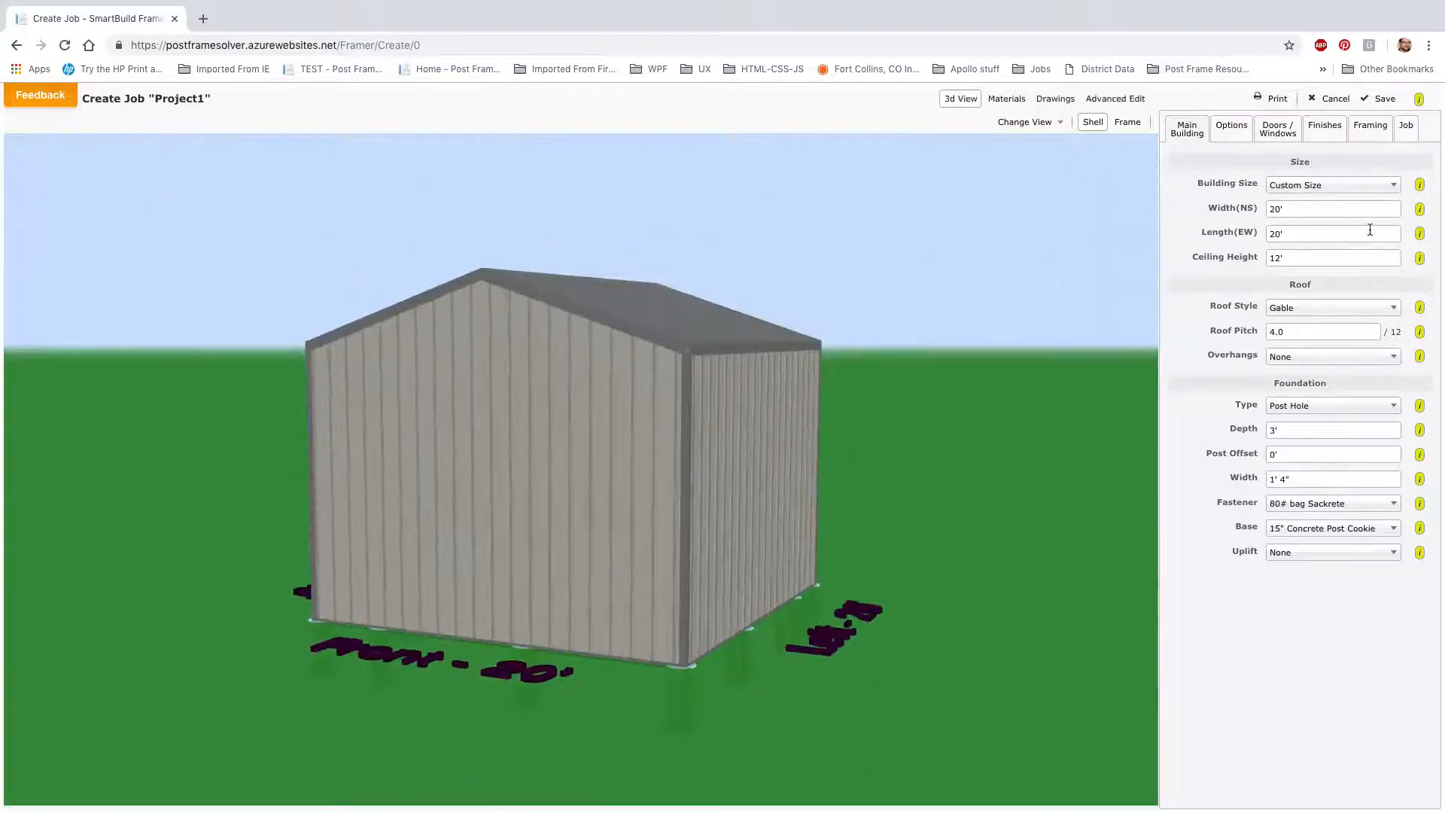
Set the main building's width to 30', length to 40' and ceiling height to 16'.
click(1304, 213)
text(30)
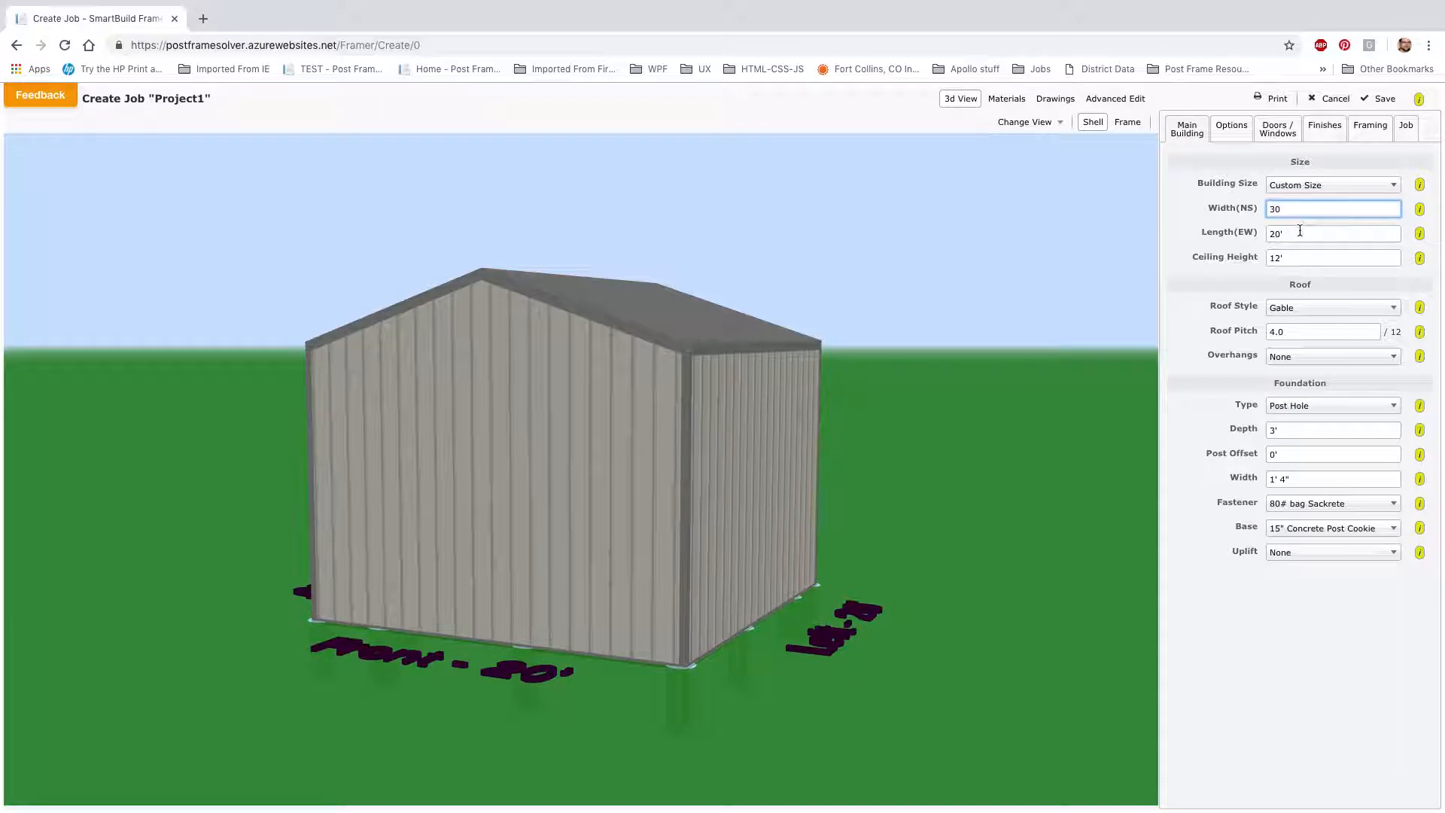
click(1298, 234)
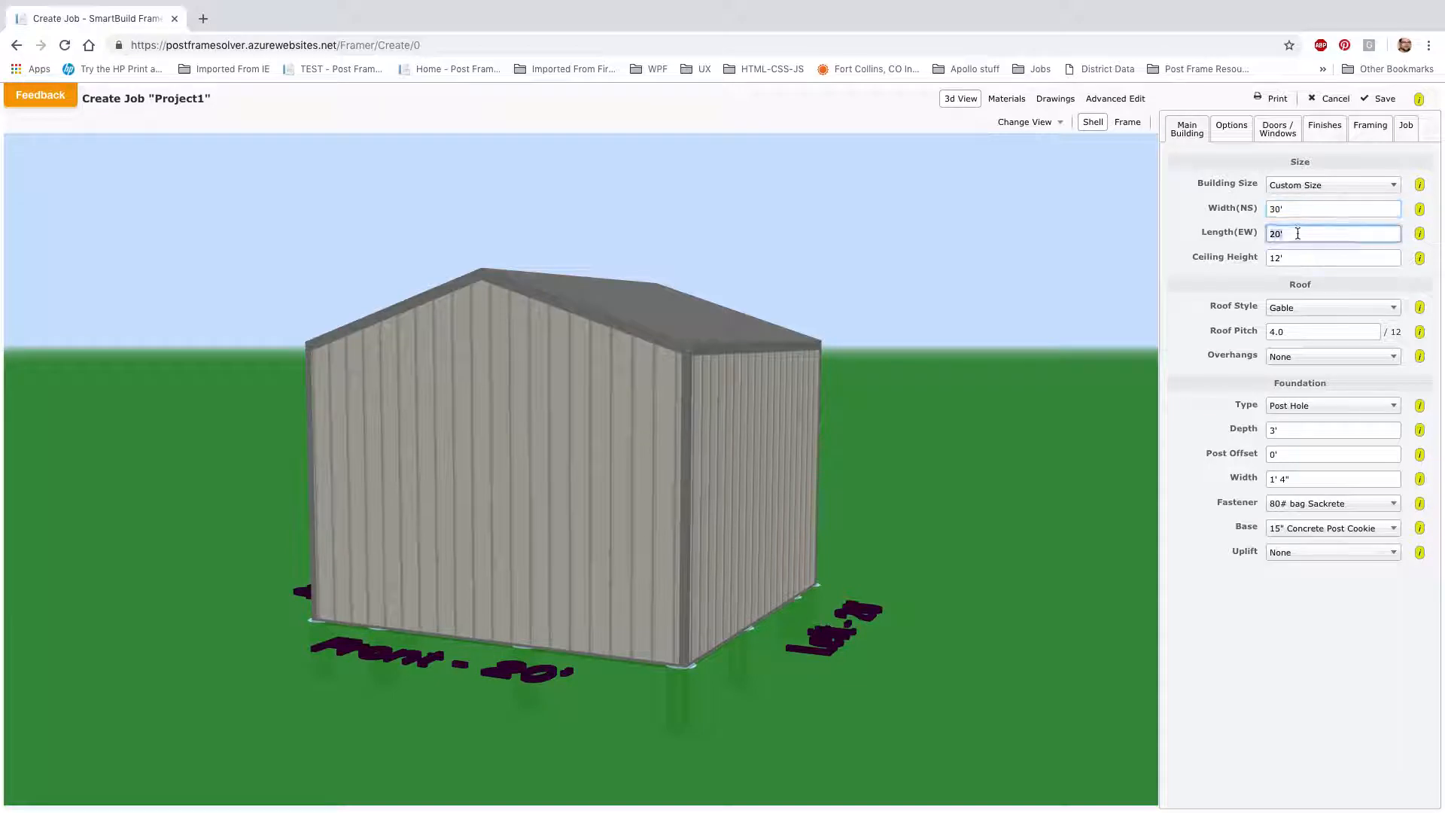
text(40)
click(1294, 258)
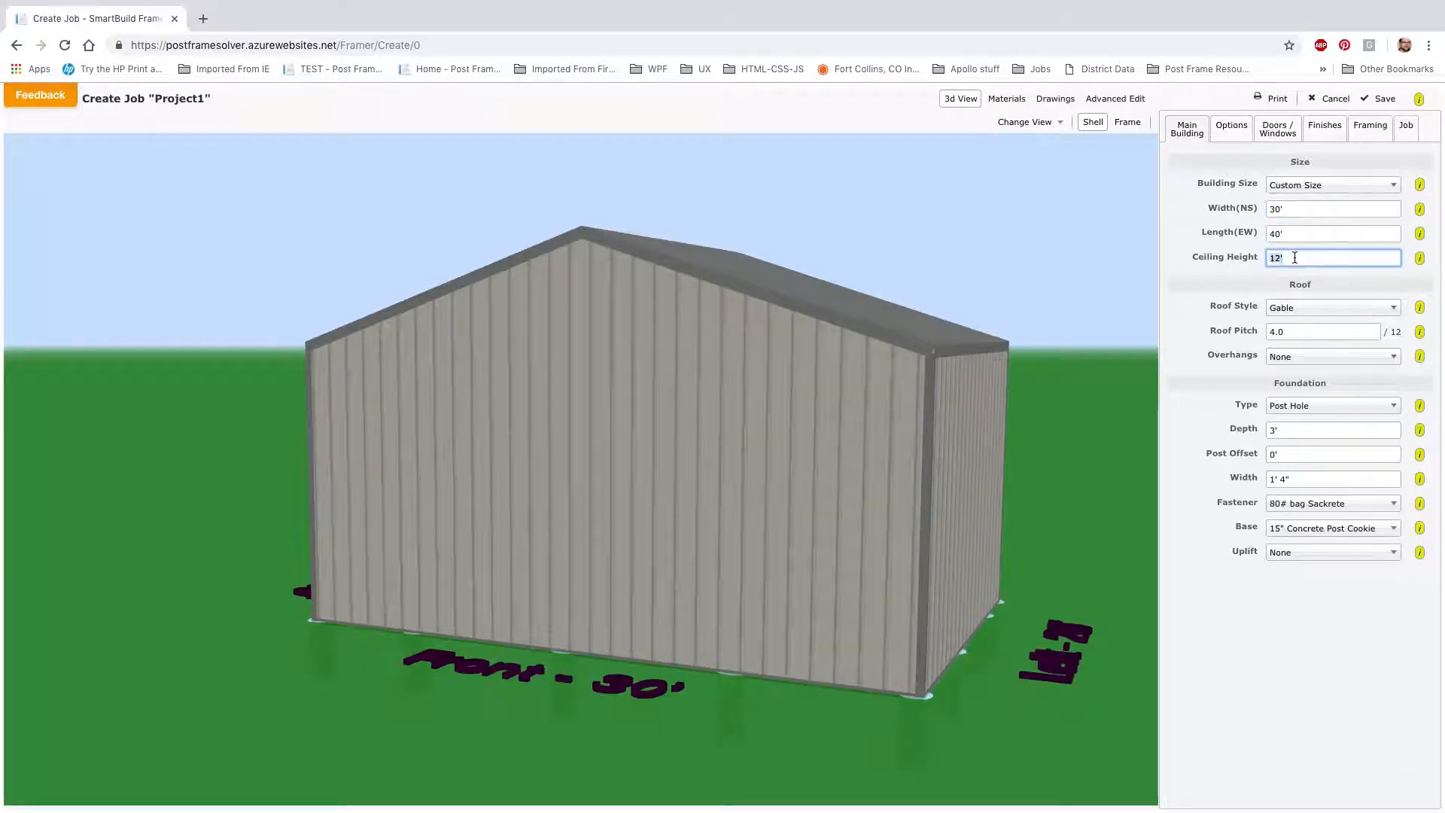
text(16)
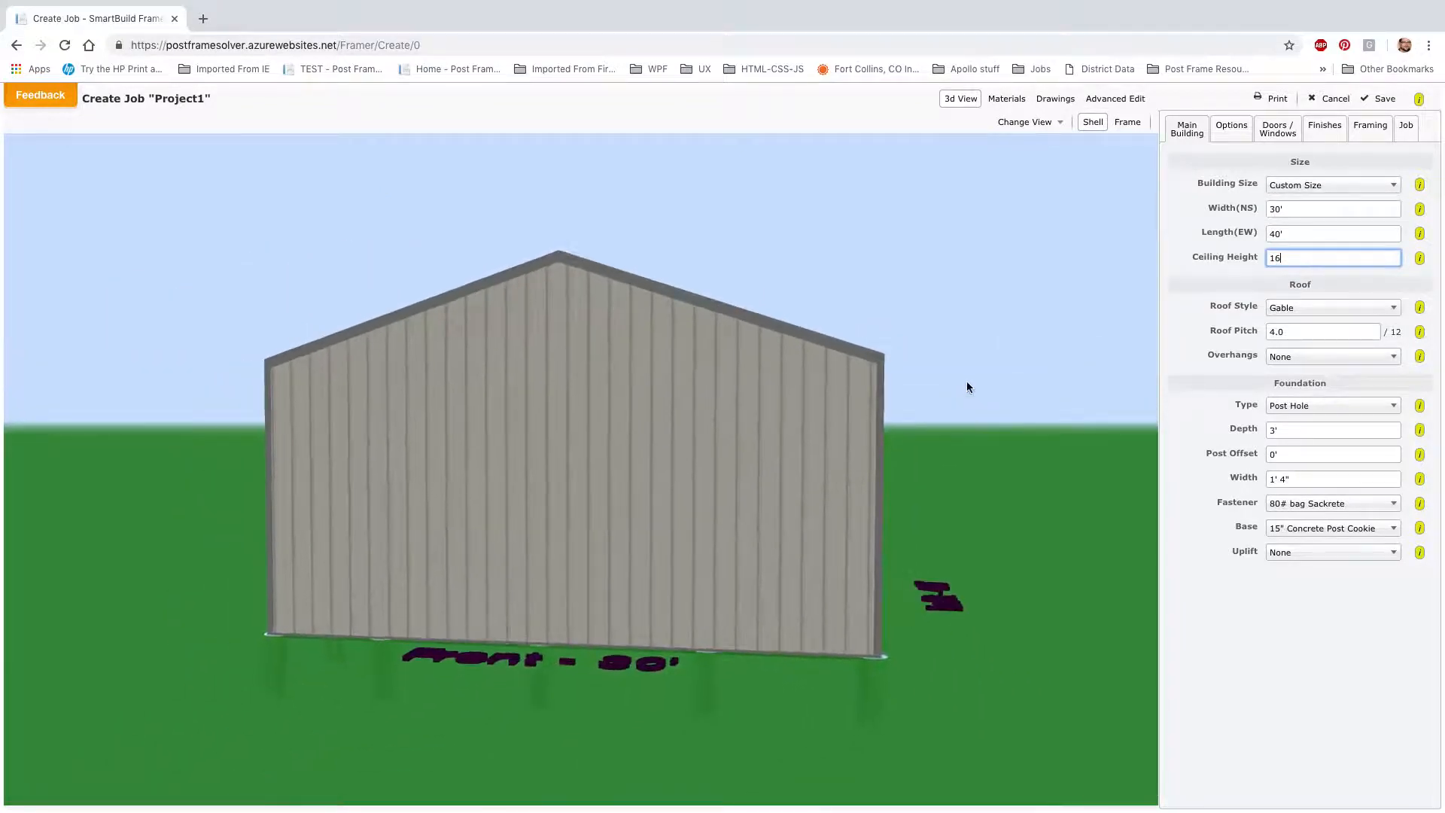
key(Return)
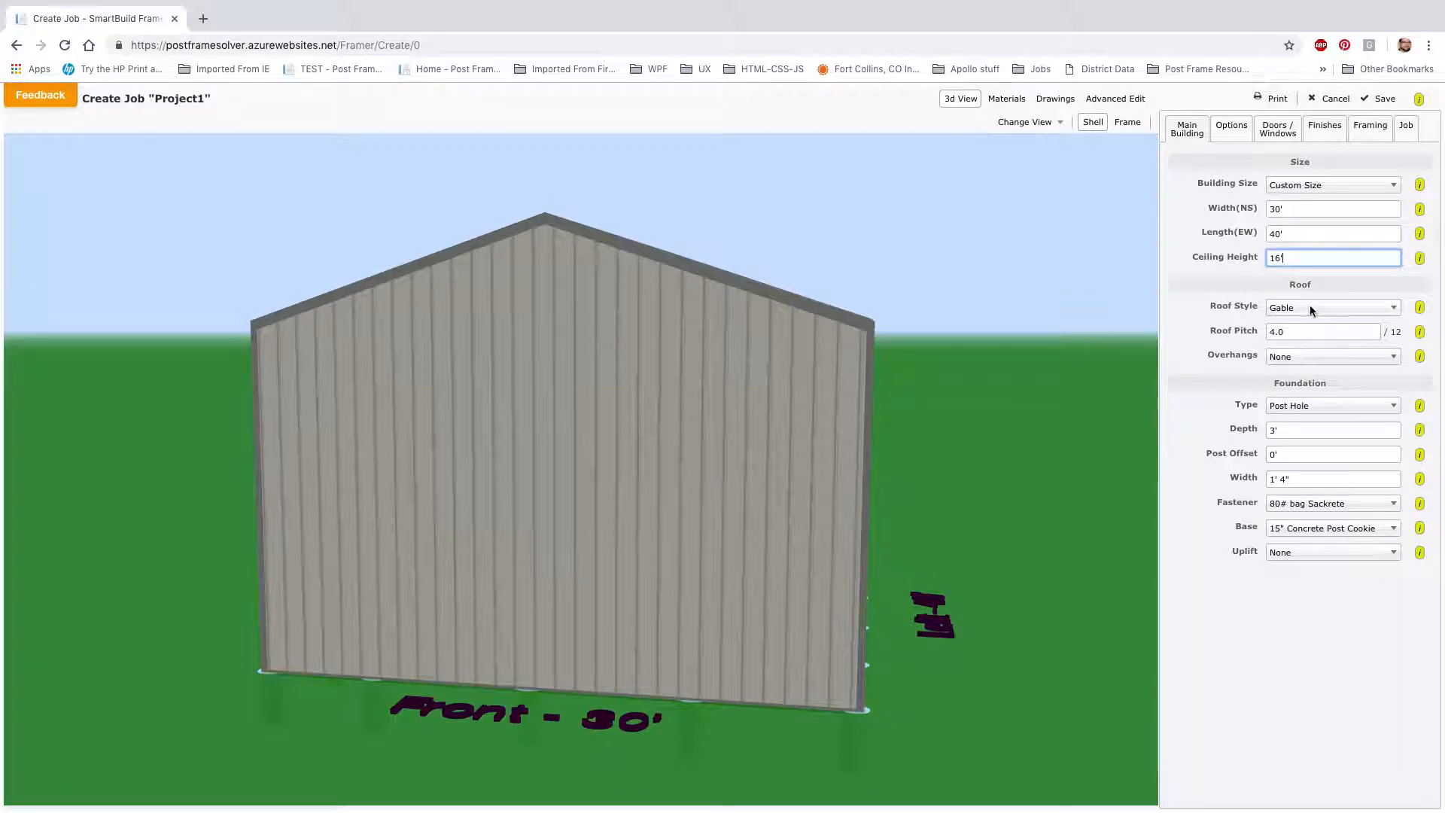
Open the advanced roof details and set the left slope of the Asymetric Gable style to 7/12.
click(1309, 307)
click(1317, 404)
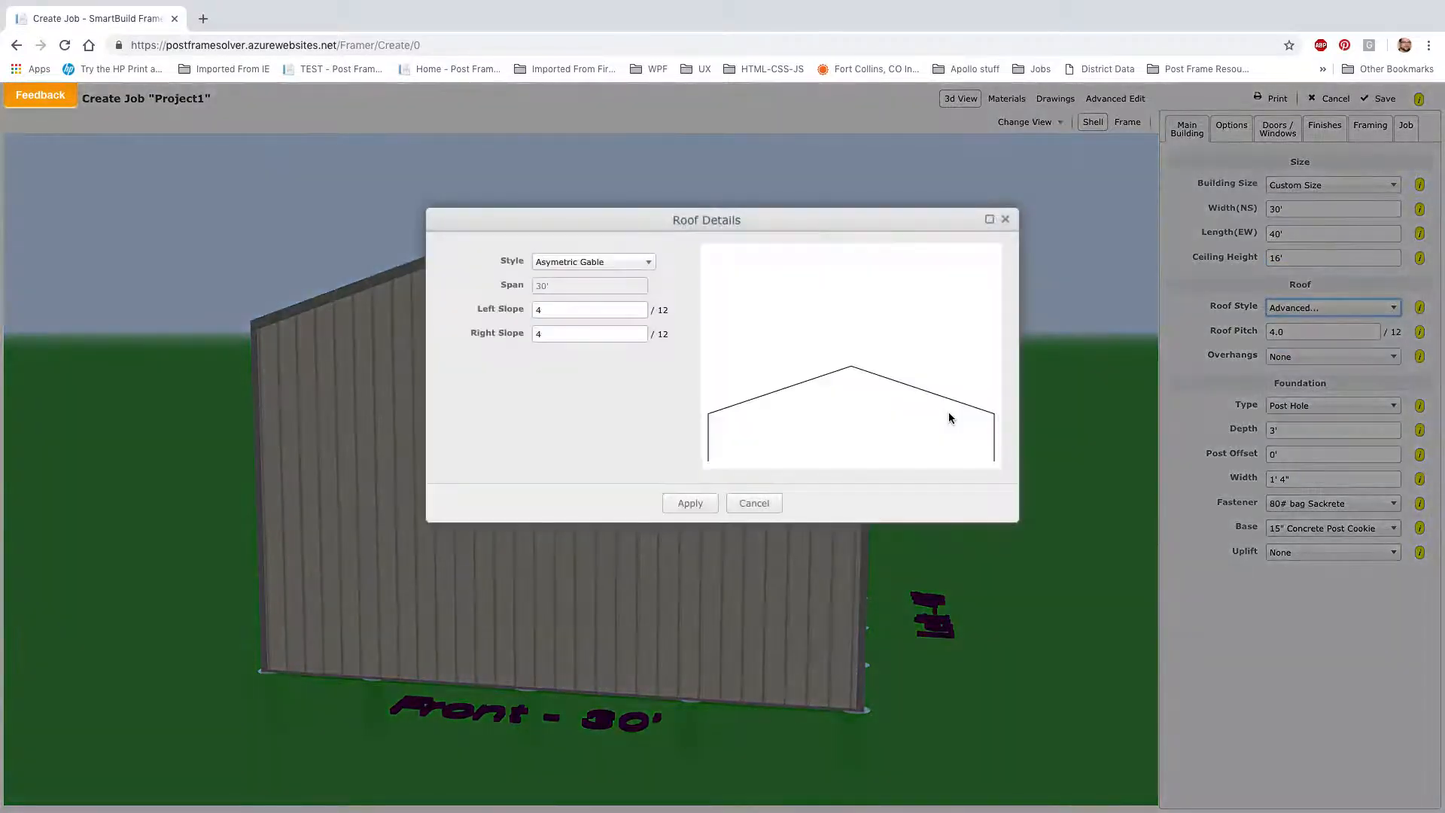
click(563, 308)
text(7)
key(Tab)
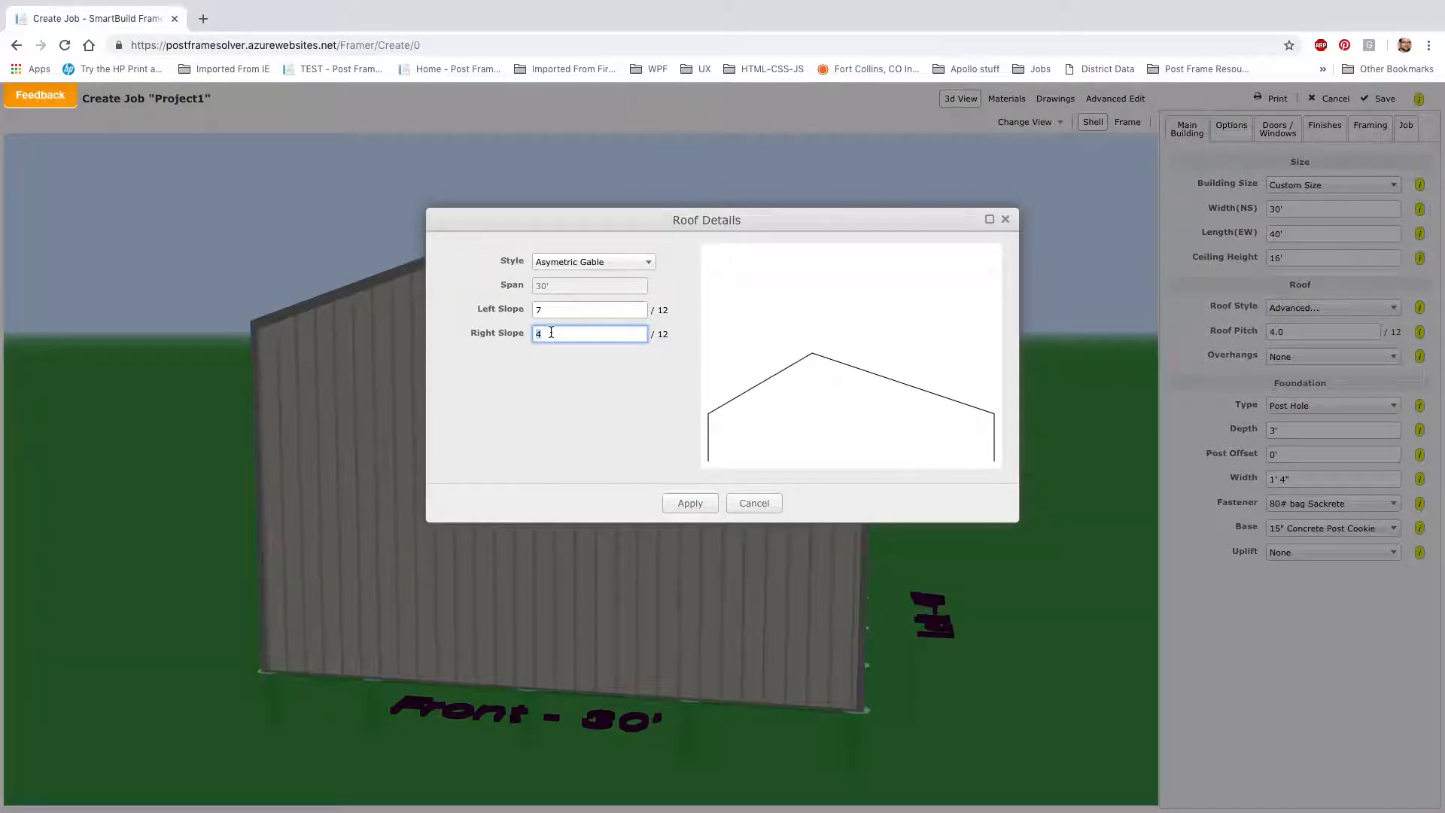
Switch the roof details to the Gambrel style and check its upper slope, lower slope and offset to curb.
click(614, 262)
click(580, 294)
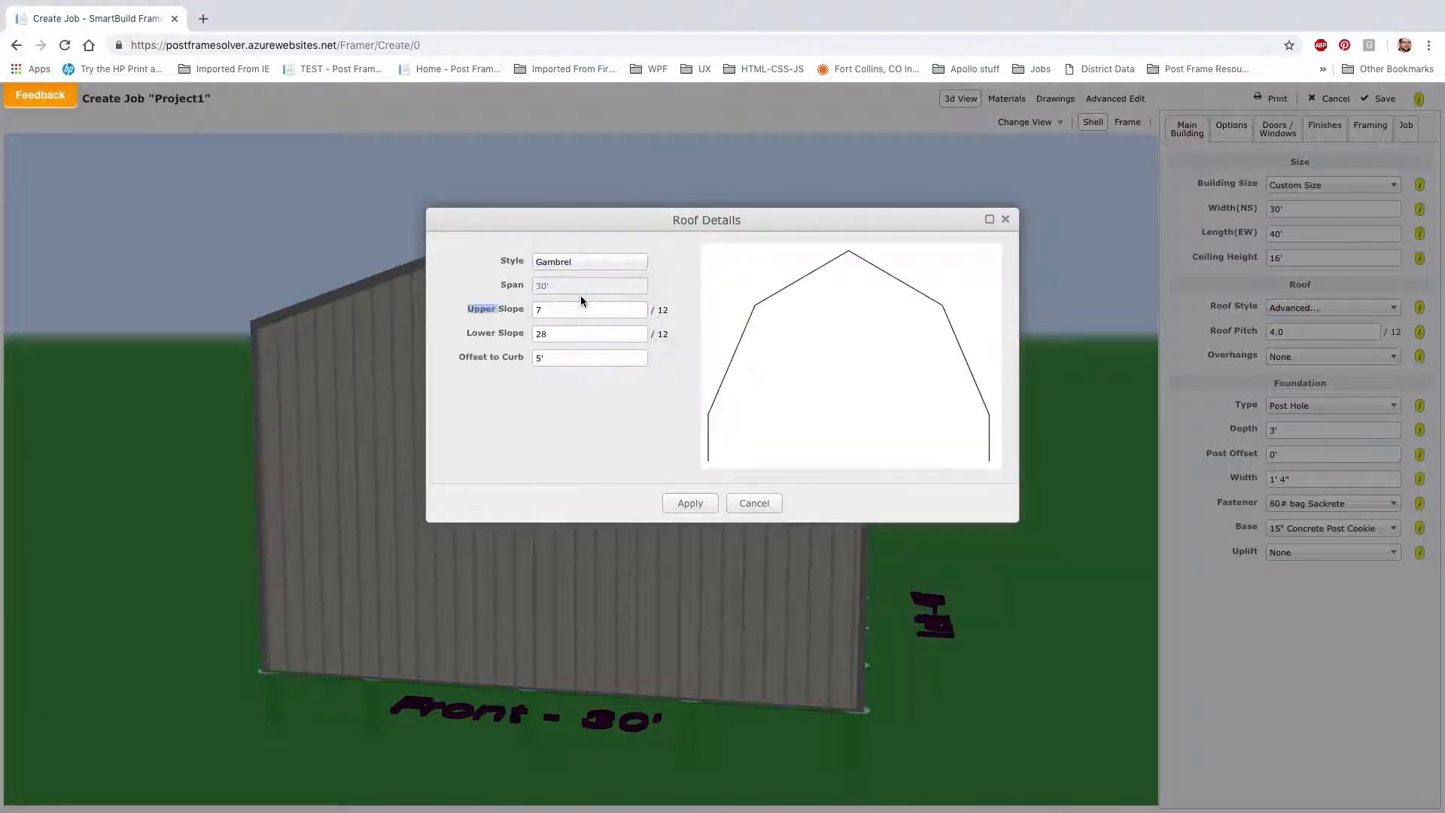
click(559, 312)
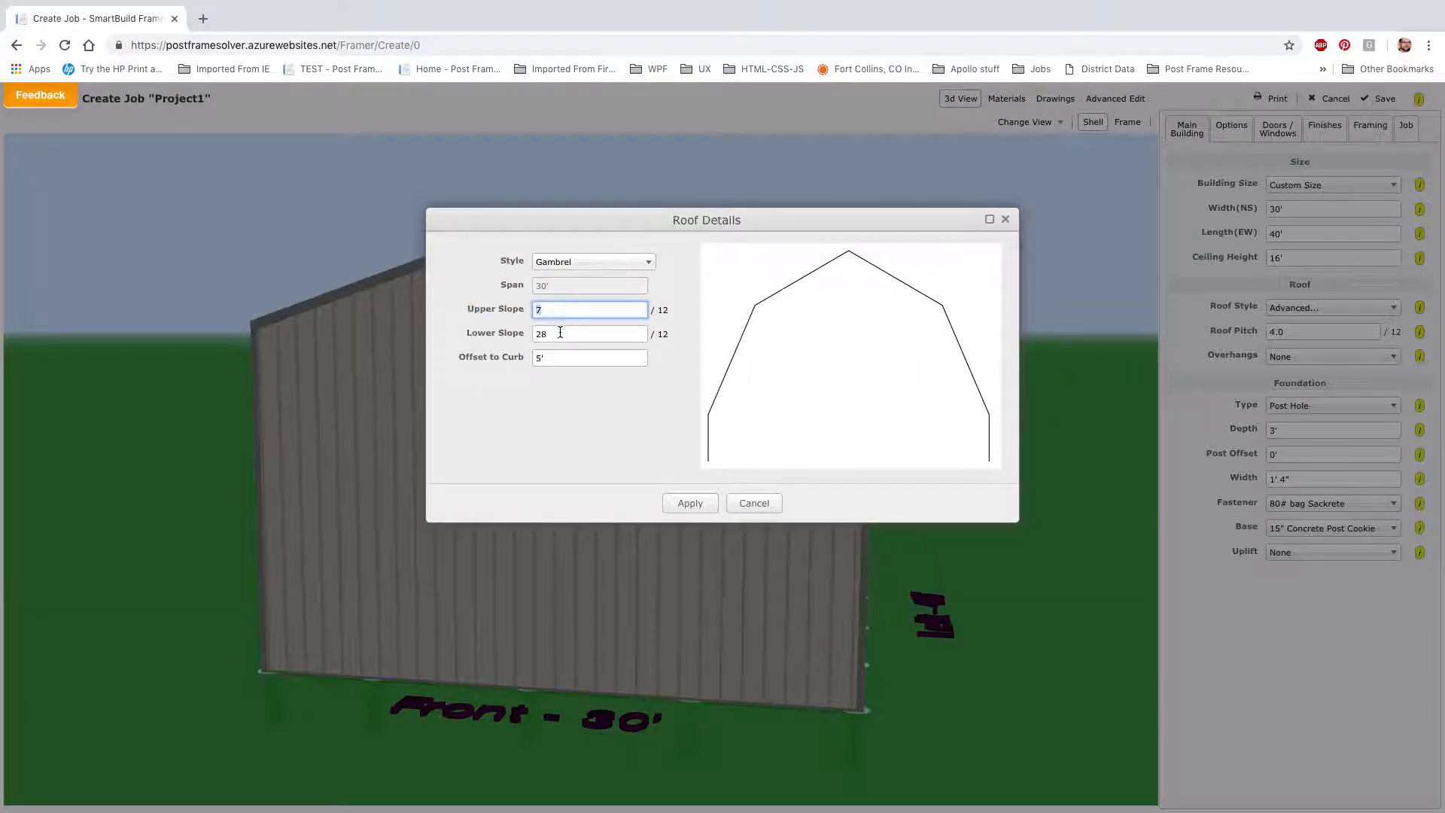
click(561, 333)
click(557, 357)
Preview the Western roof style, and apply the Offset Gable style with a 7/12 slope to the building.
click(595, 264)
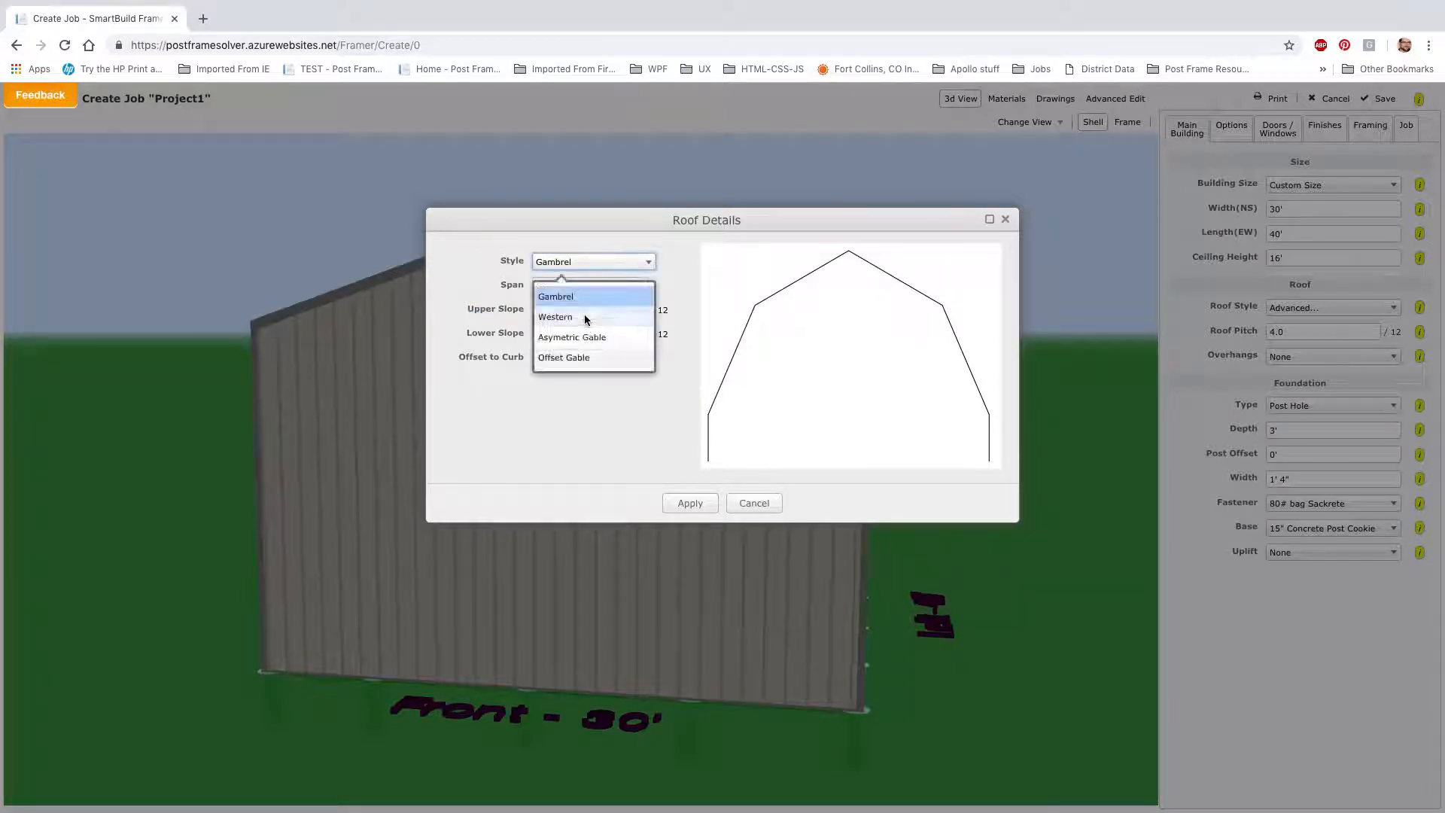
click(585, 319)
click(594, 263)
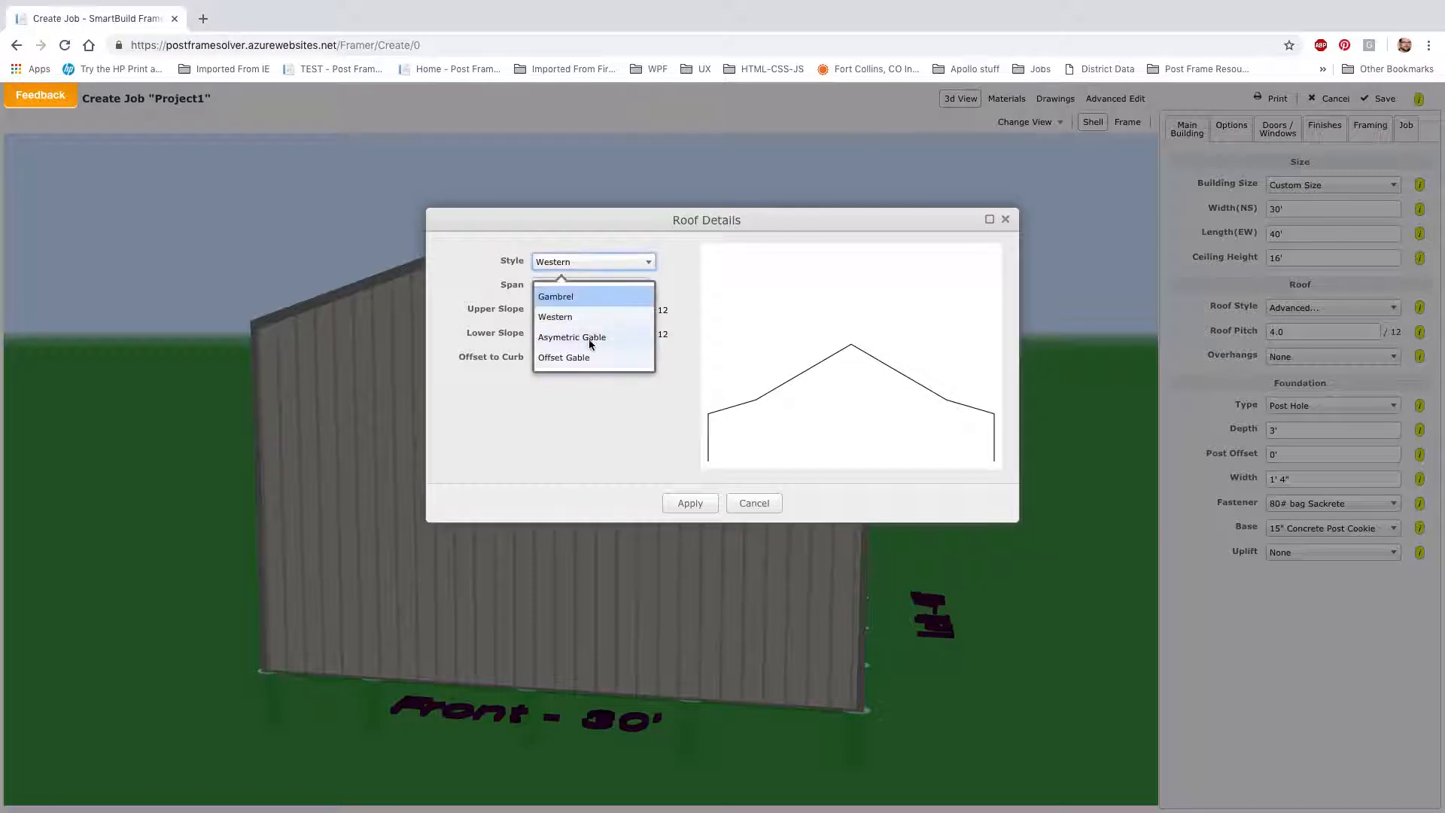
click(586, 358)
click(571, 313)
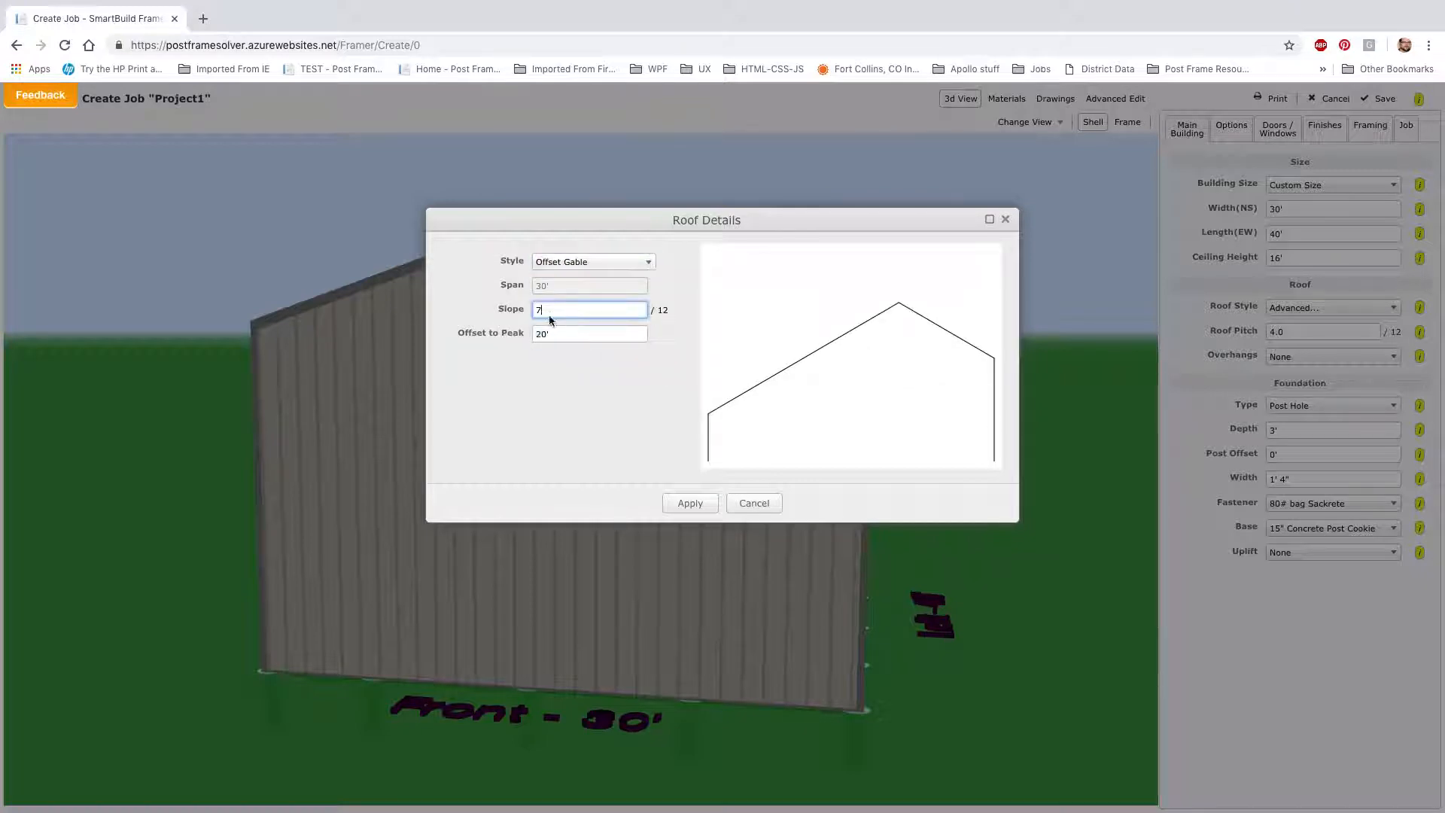
click(697, 503)
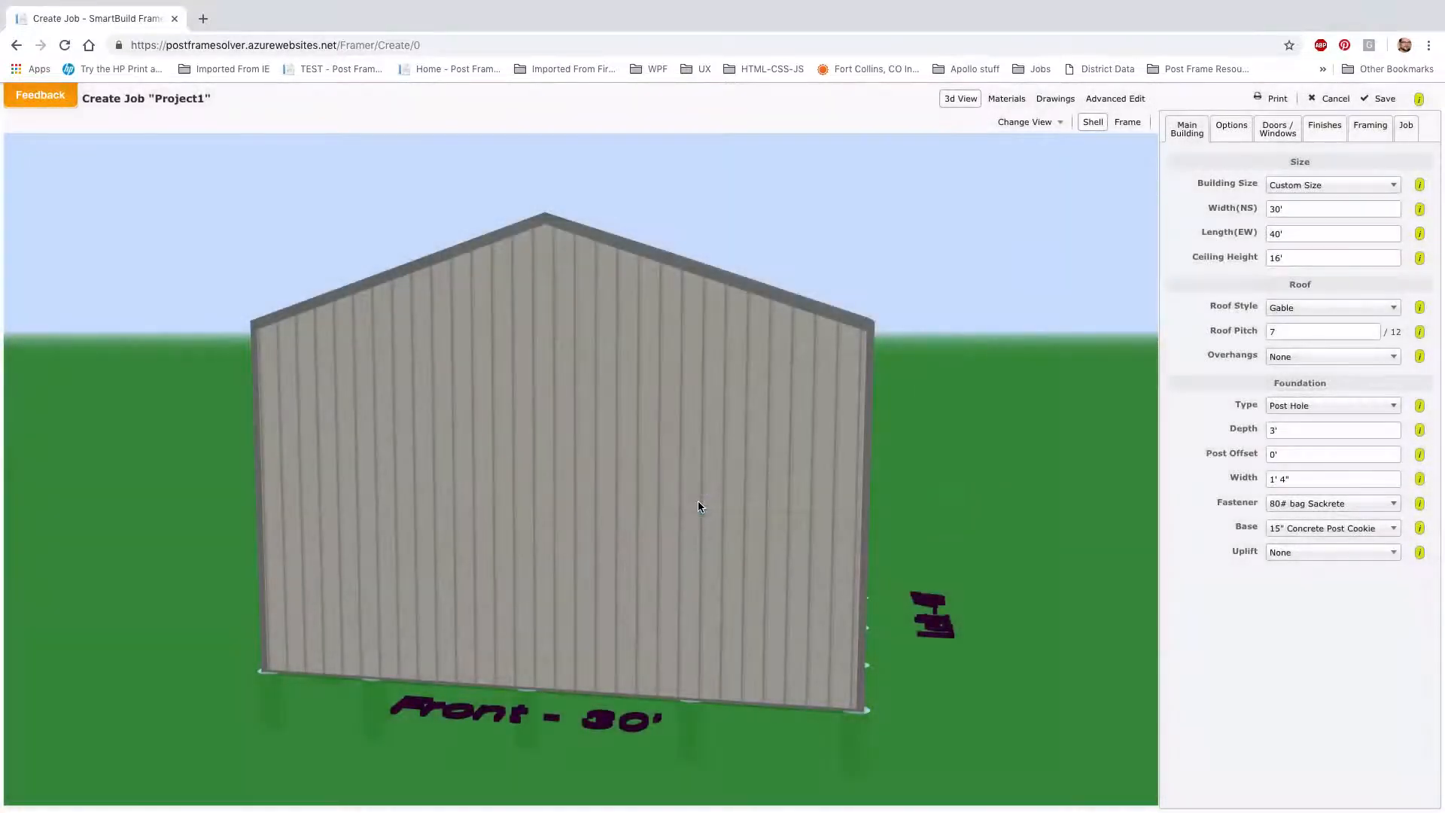
scroll(692, 494, up, 2)
scroll(692, 500, down, 5)
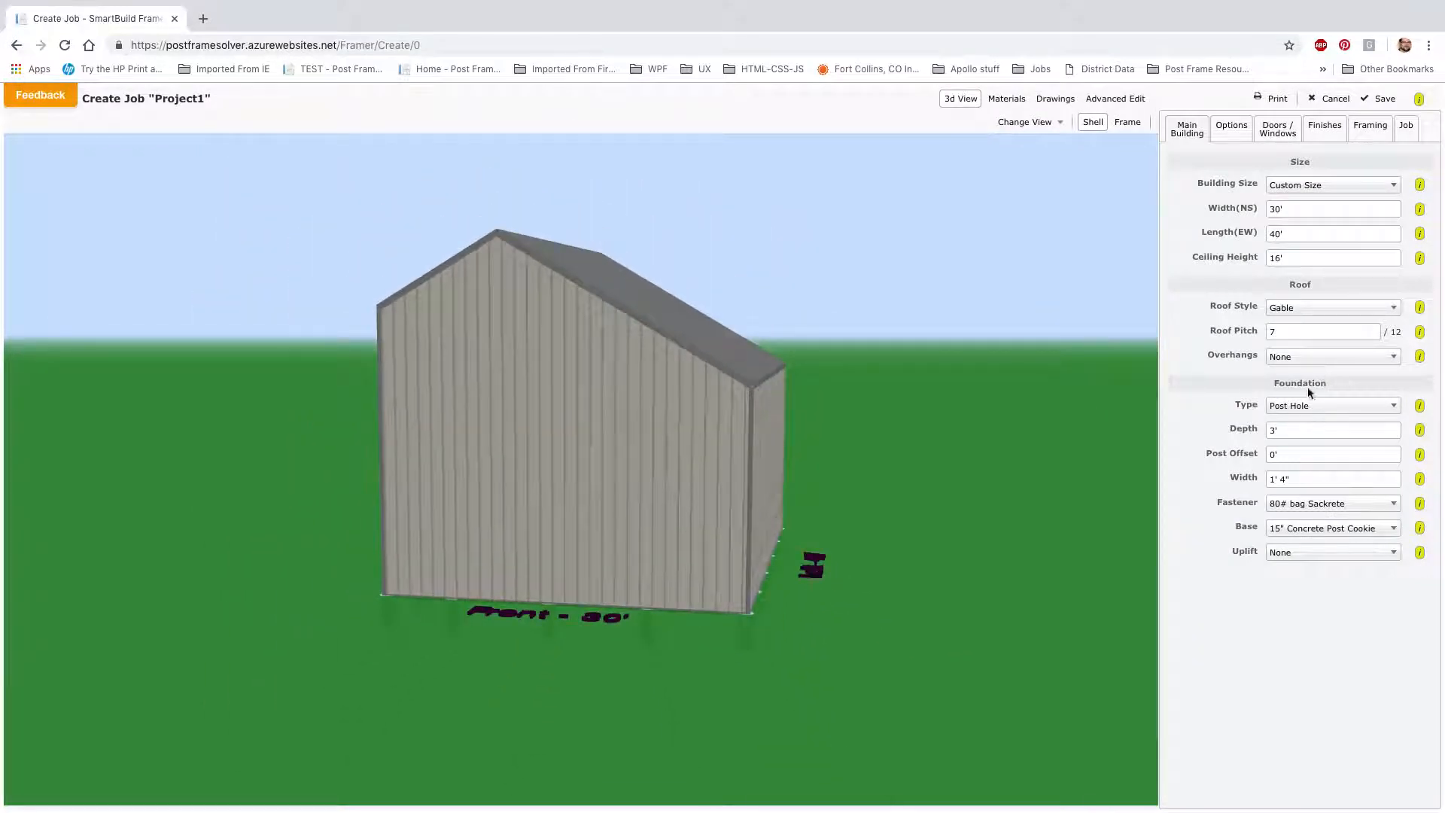
Set the main building's roof style back to the standard Gable.
click(1313, 308)
click(1303, 363)
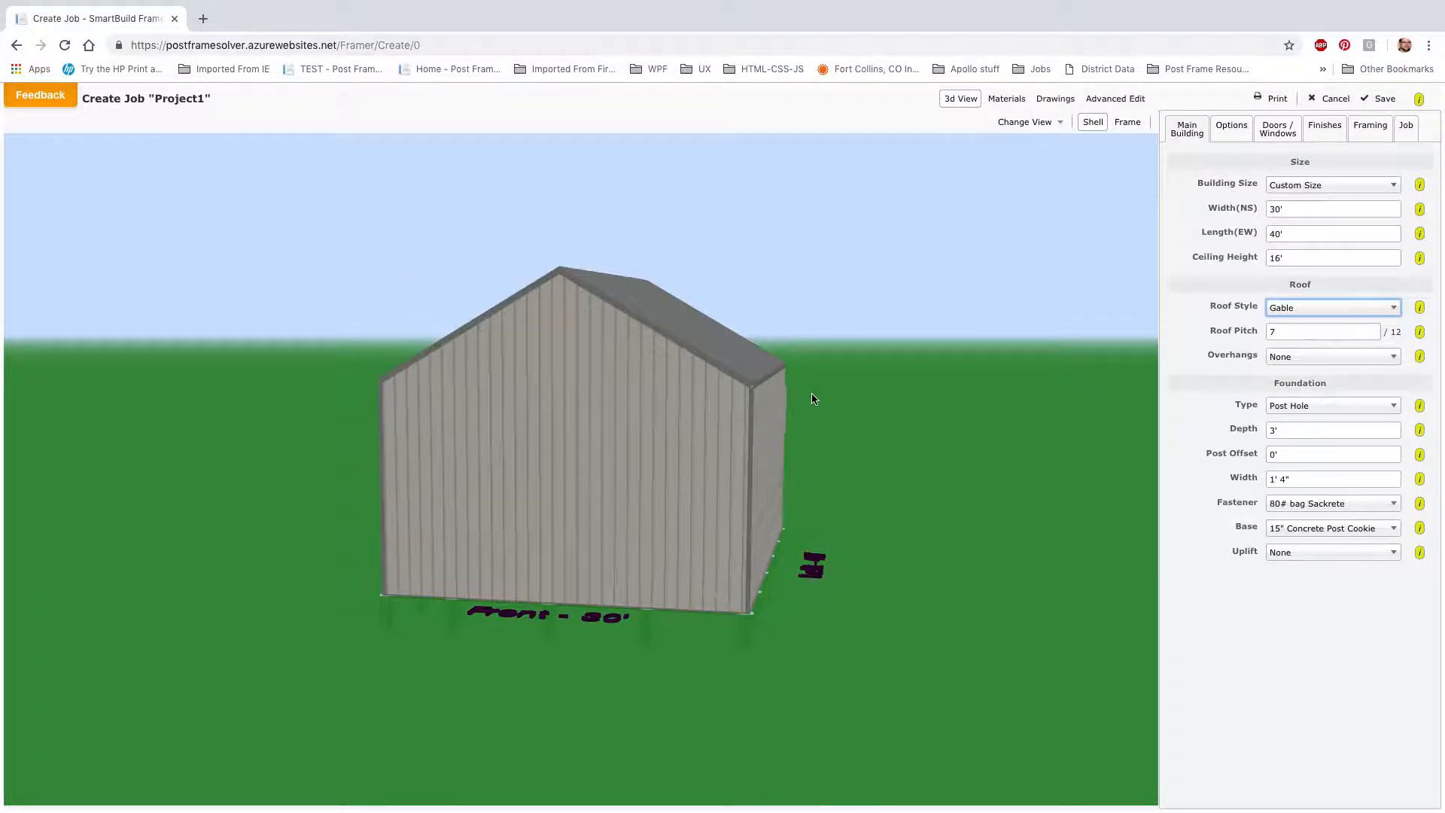
drag(813, 400, 428, 410)
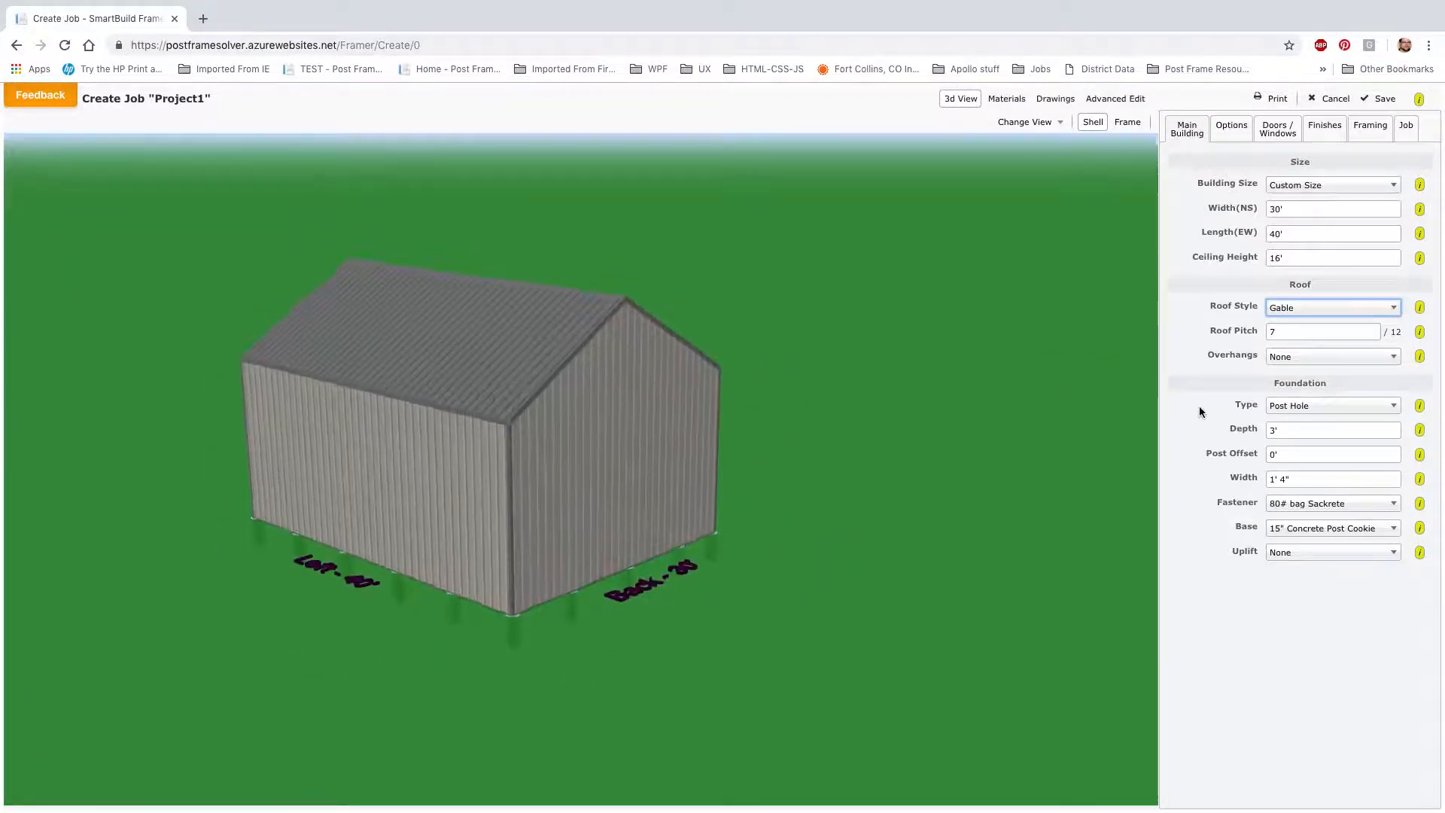
Examine the post-hole foundation from below along with its type options, depth and post offset settings.
drag(825, 425, 978, 395)
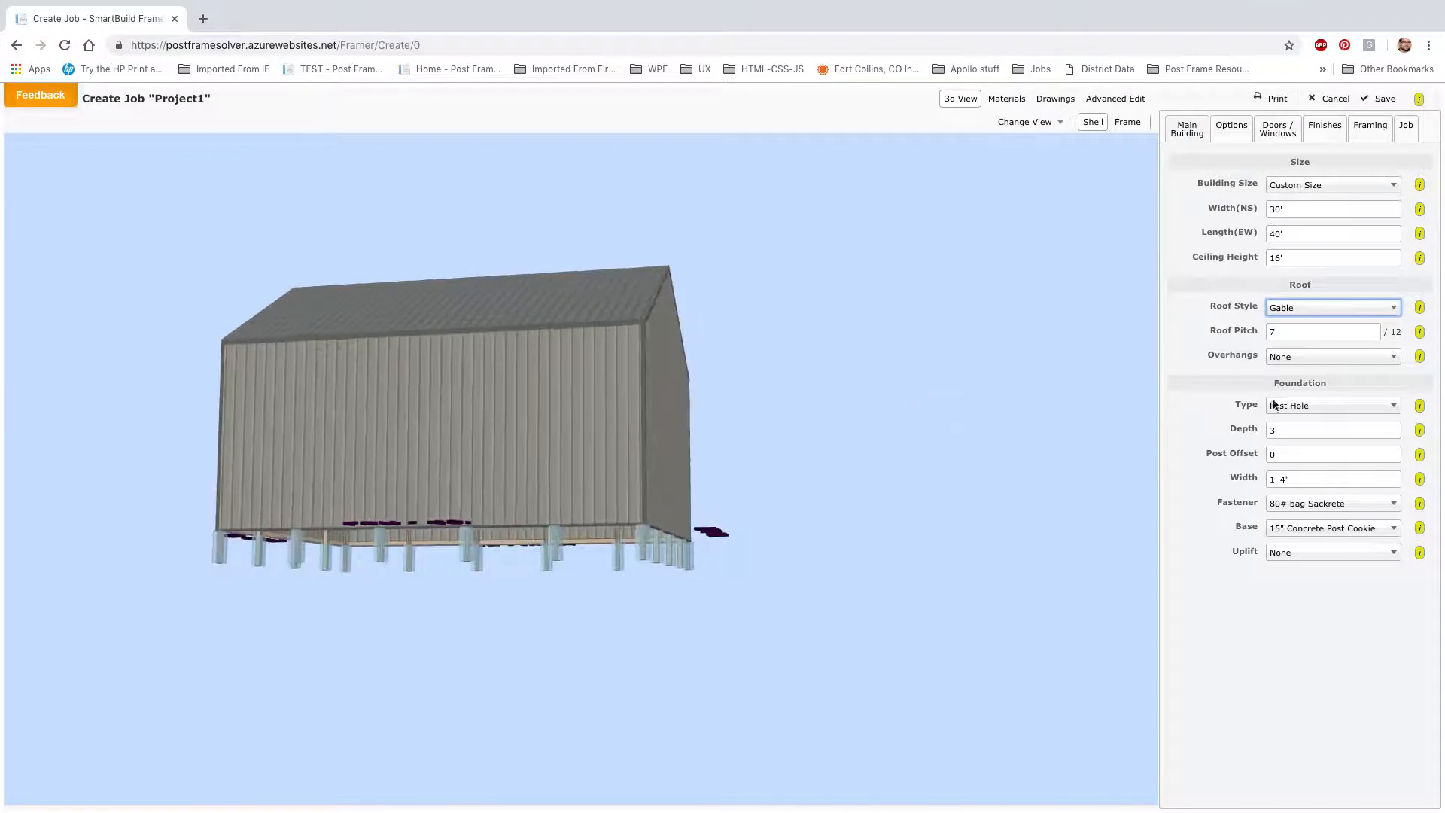
click(1331, 409)
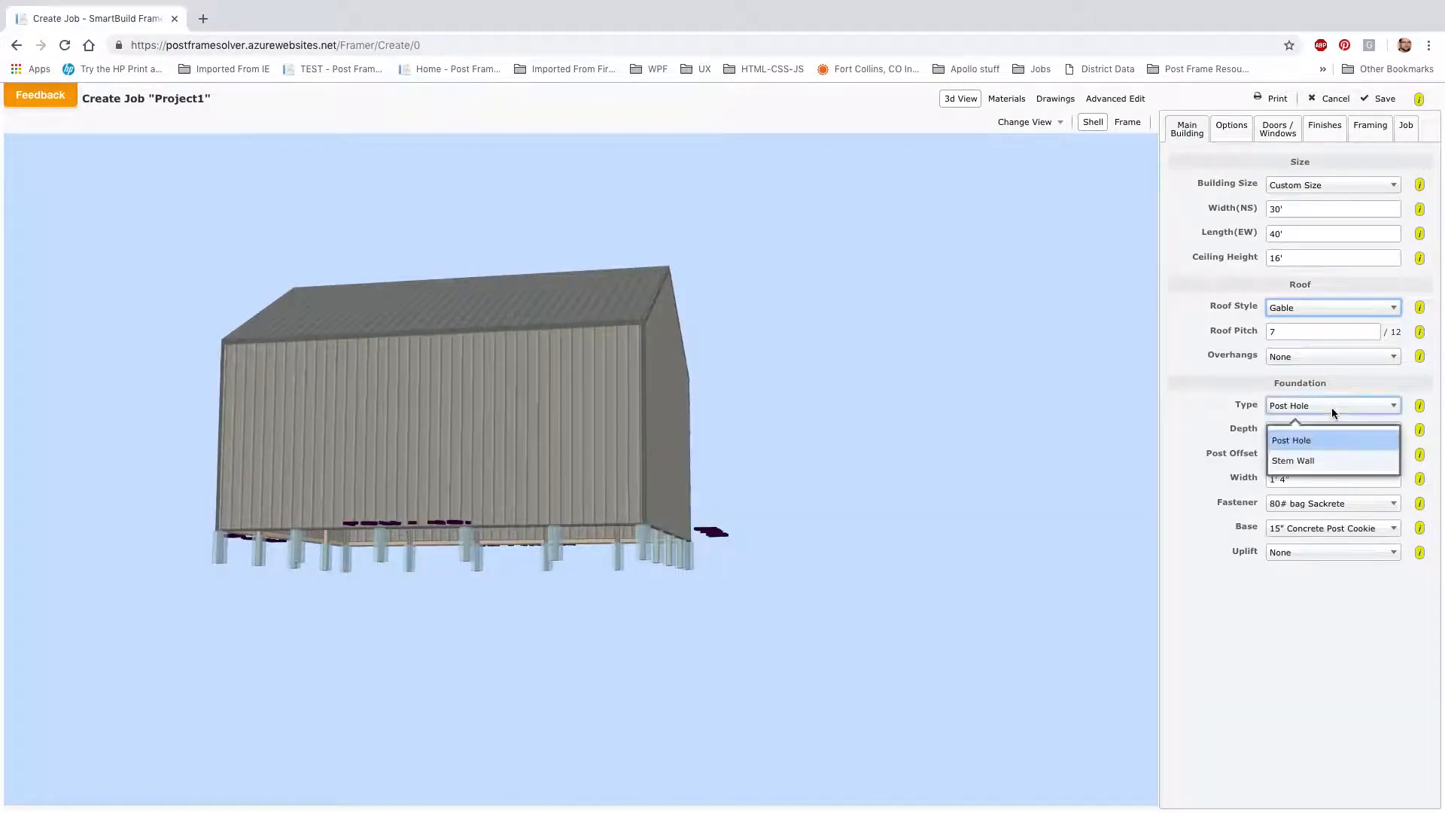
scroll(660, 513, up, 5)
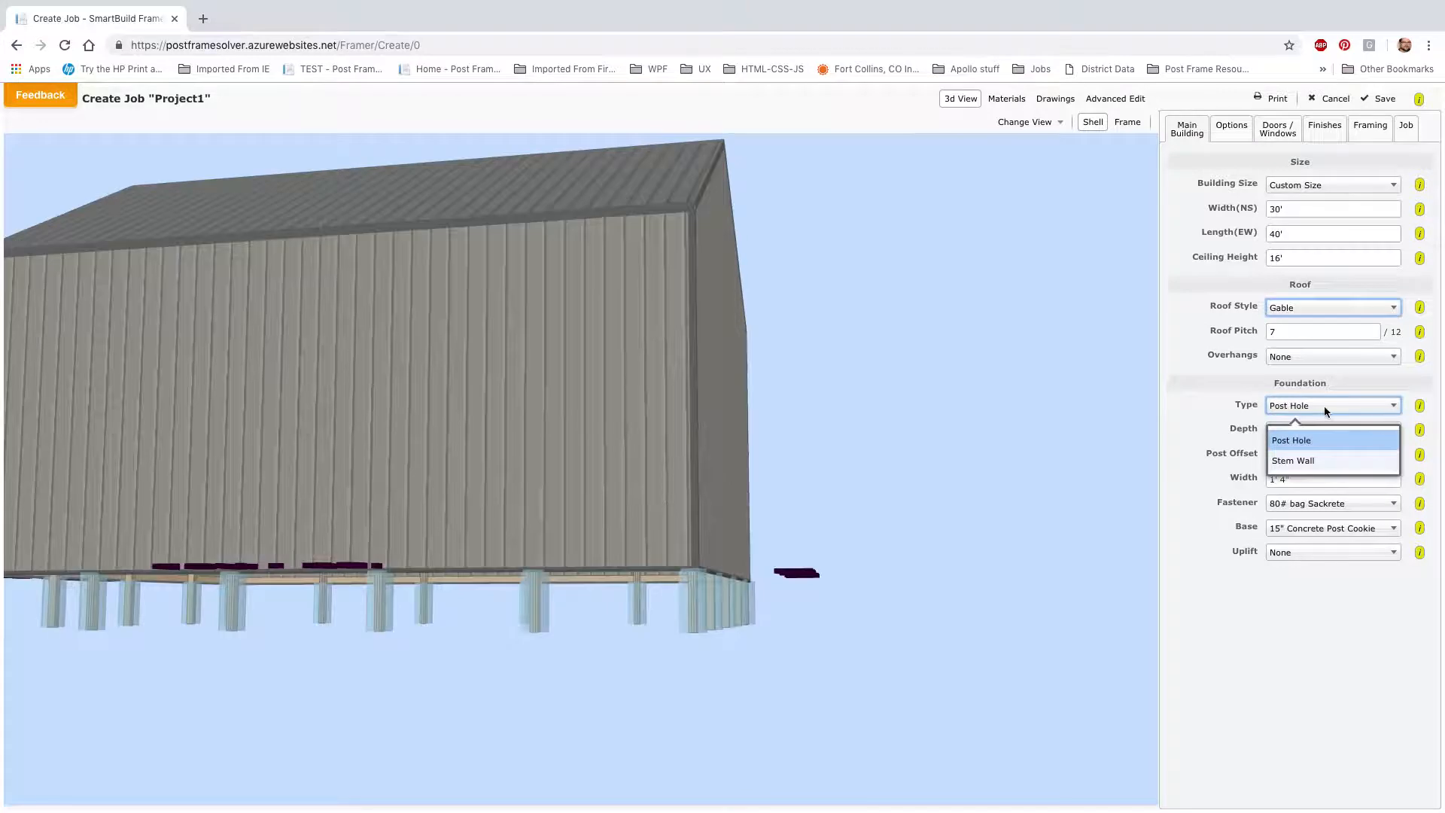
click(1180, 416)
click(1295, 432)
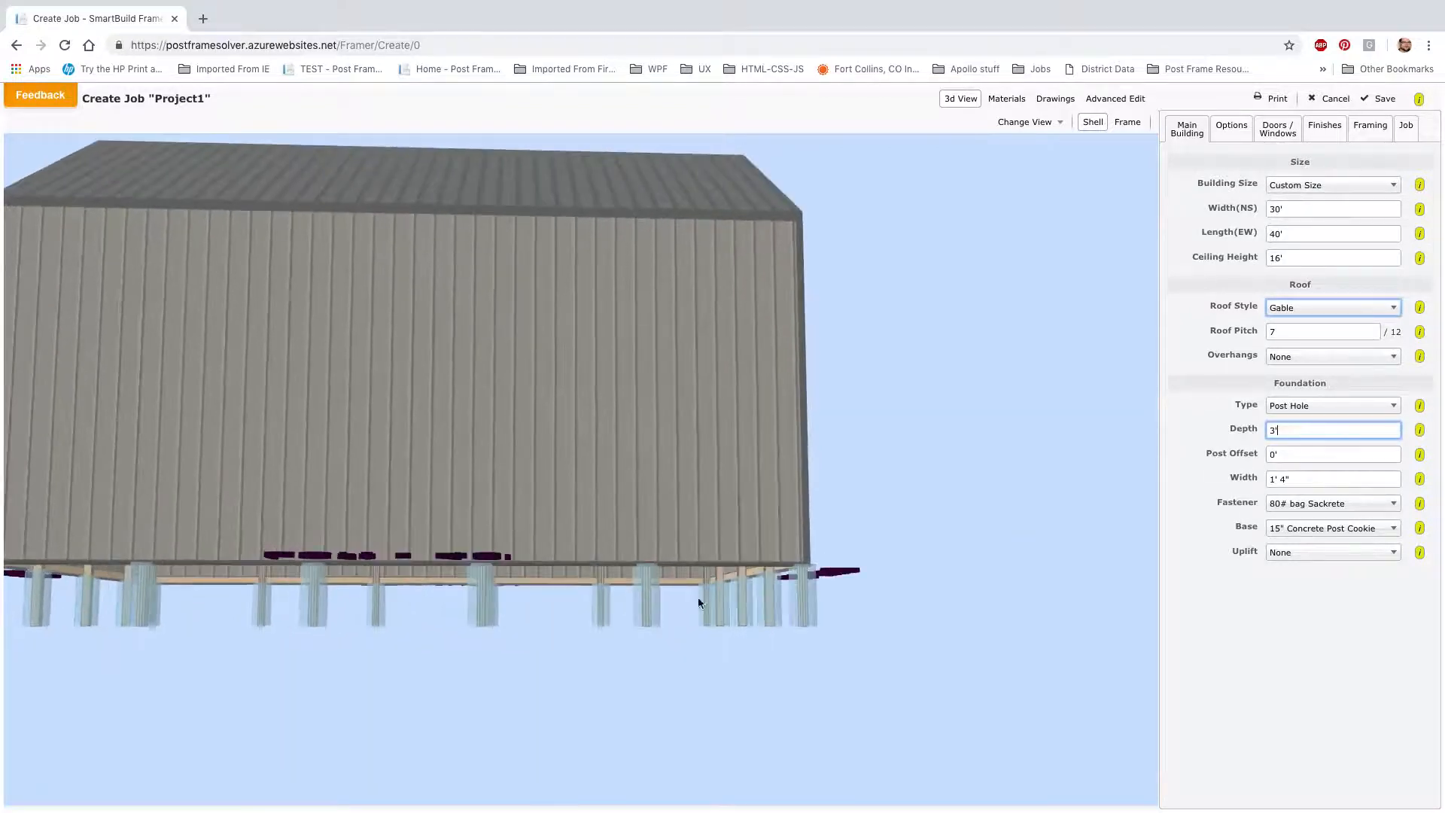
click(1292, 455)
drag(1291, 455, 1223, 487)
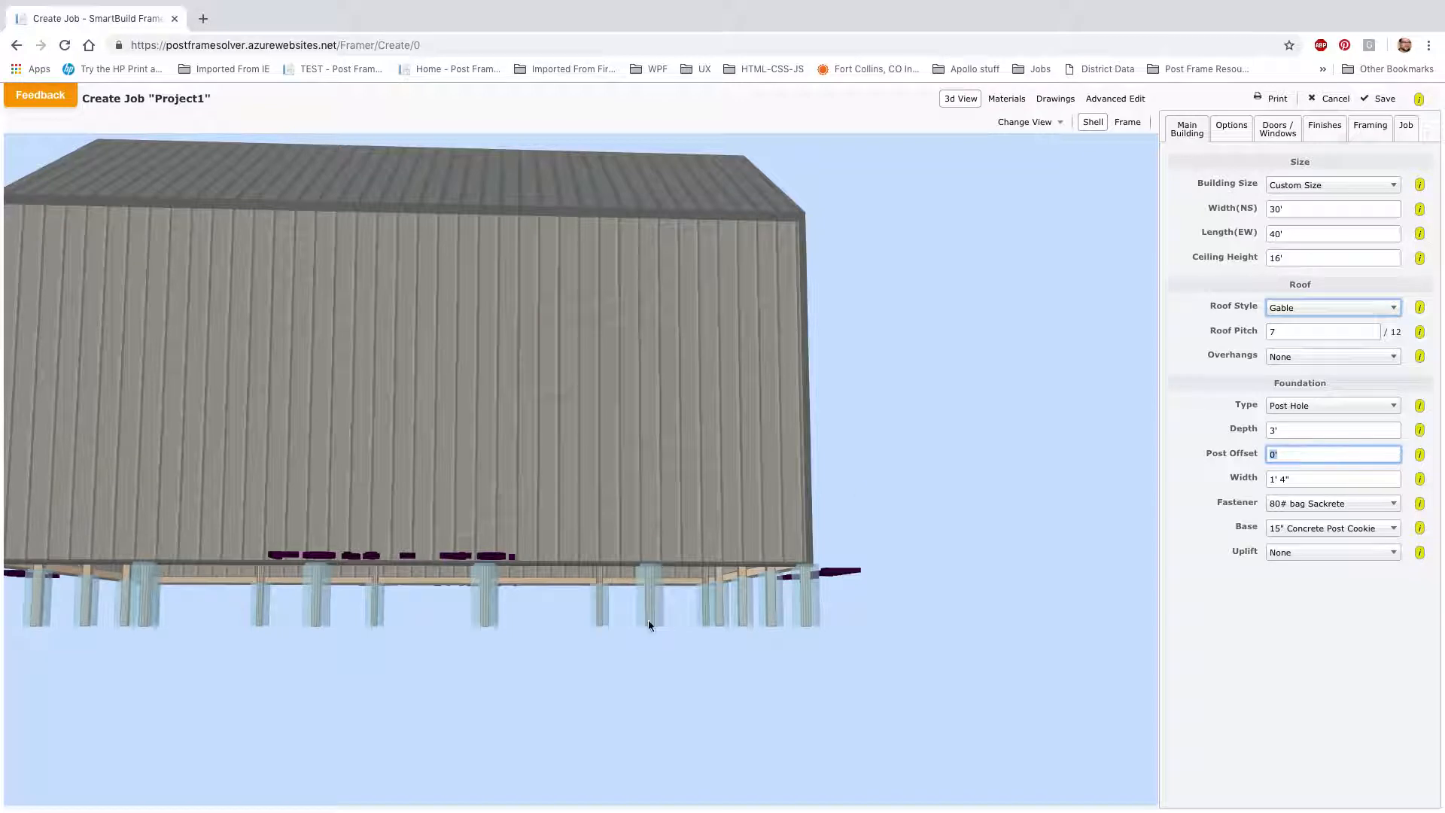
Set the foundation's post offset to 4'.
double_click(1287, 433)
click(1281, 455)
double_click(1281, 455)
text(4)
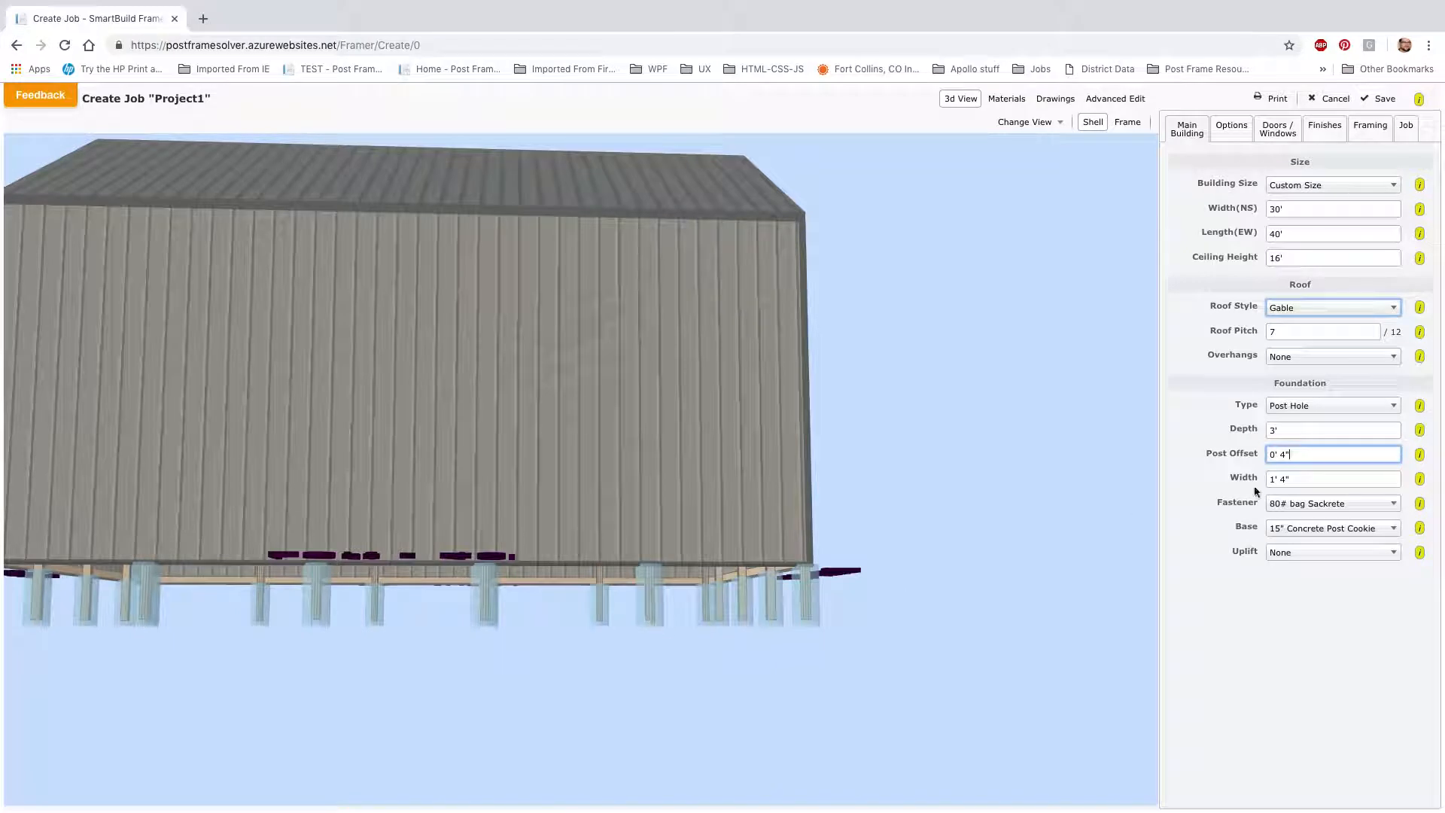
triple_click(1298, 452)
text(4')
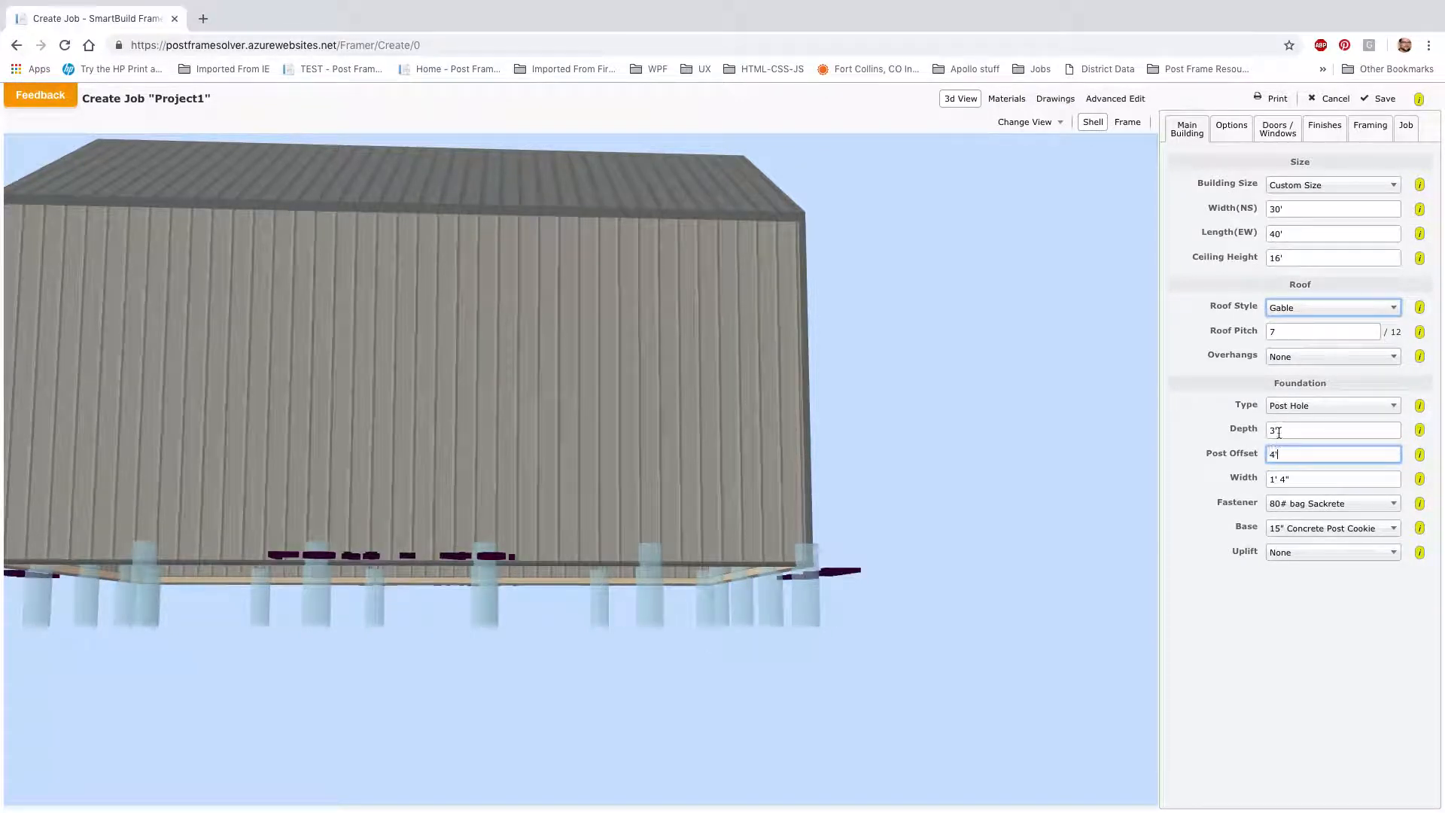
Show the building's frame instead of its shell and inspect the post bases up close.
click(1279, 431)
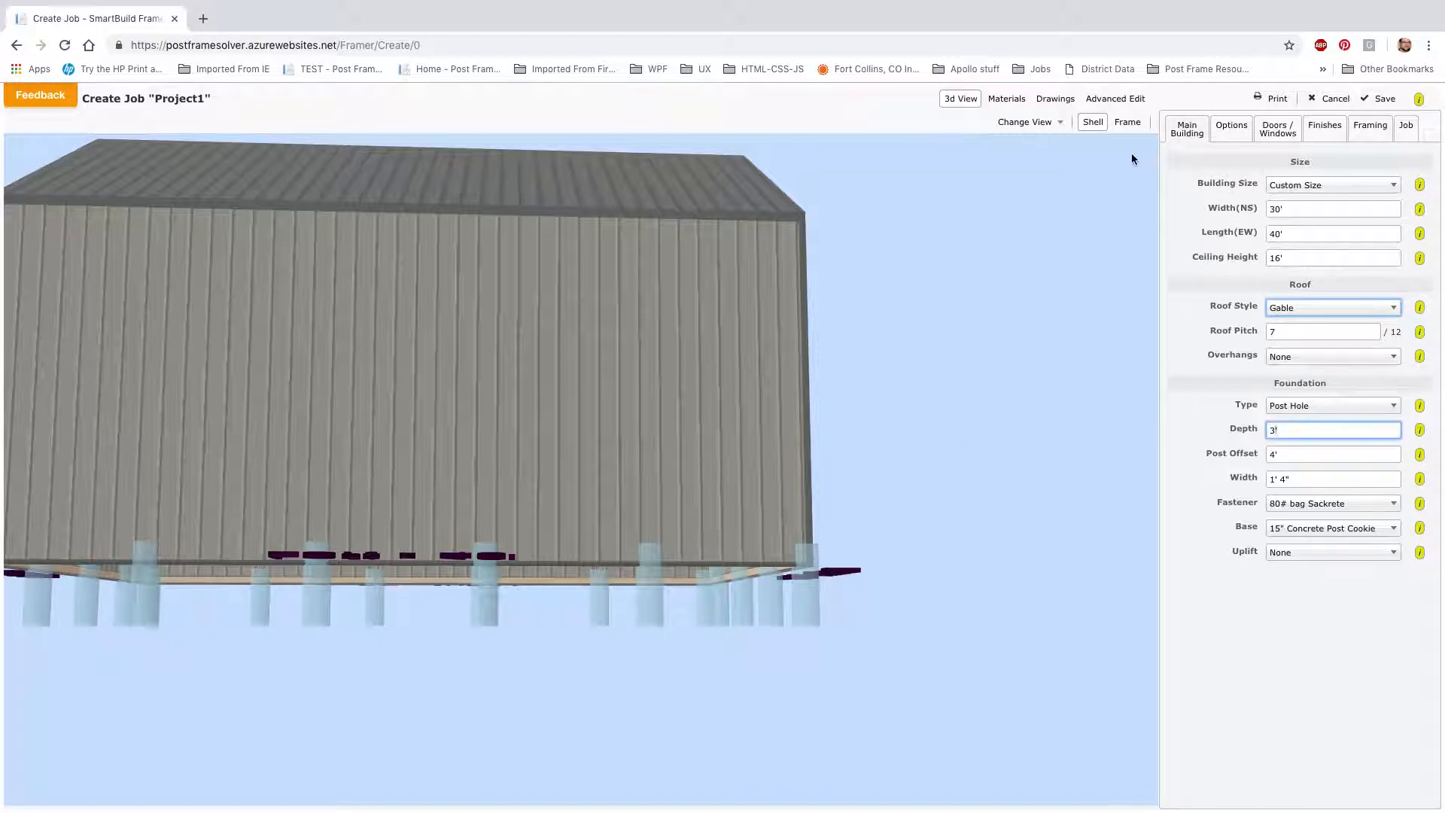
click(1128, 124)
mouse_move(833, 559)
mouse_down()
mouse_move(862, 559)
mouse_move(844, 557)
mouse_up()
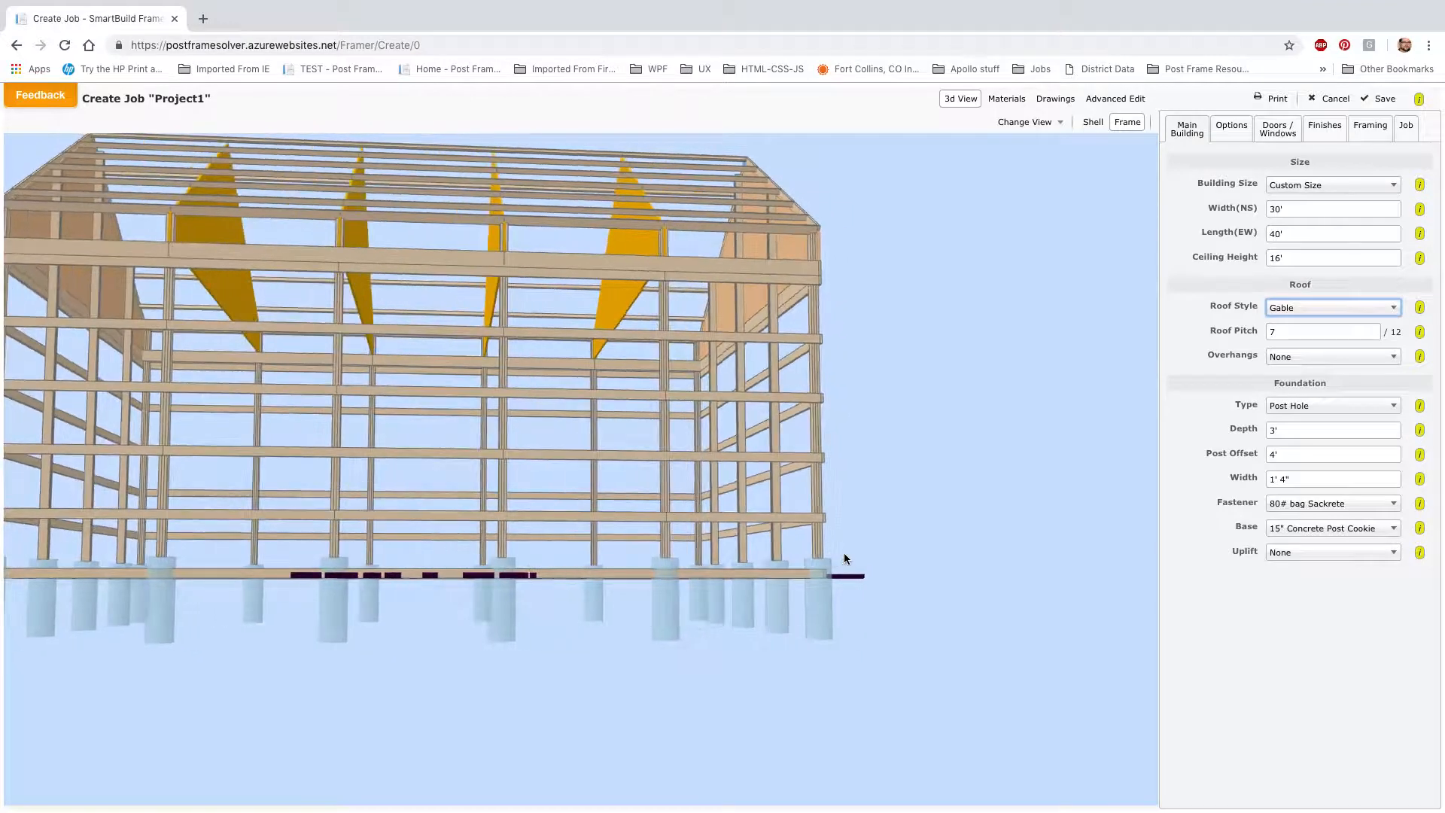
scroll(656, 560, up, 5)
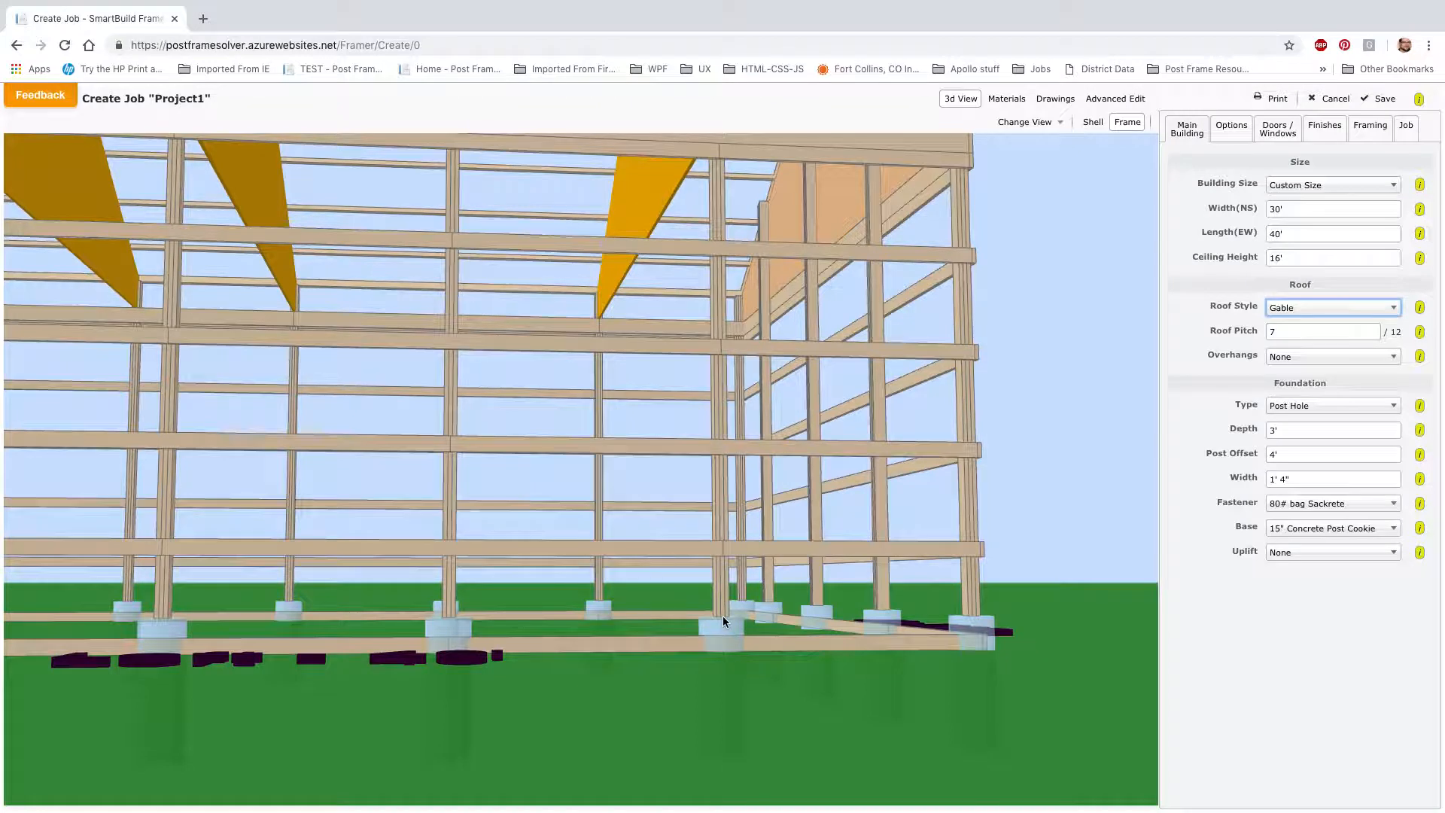
Reset the foundation's post offset to 0'.
click(1290, 454)
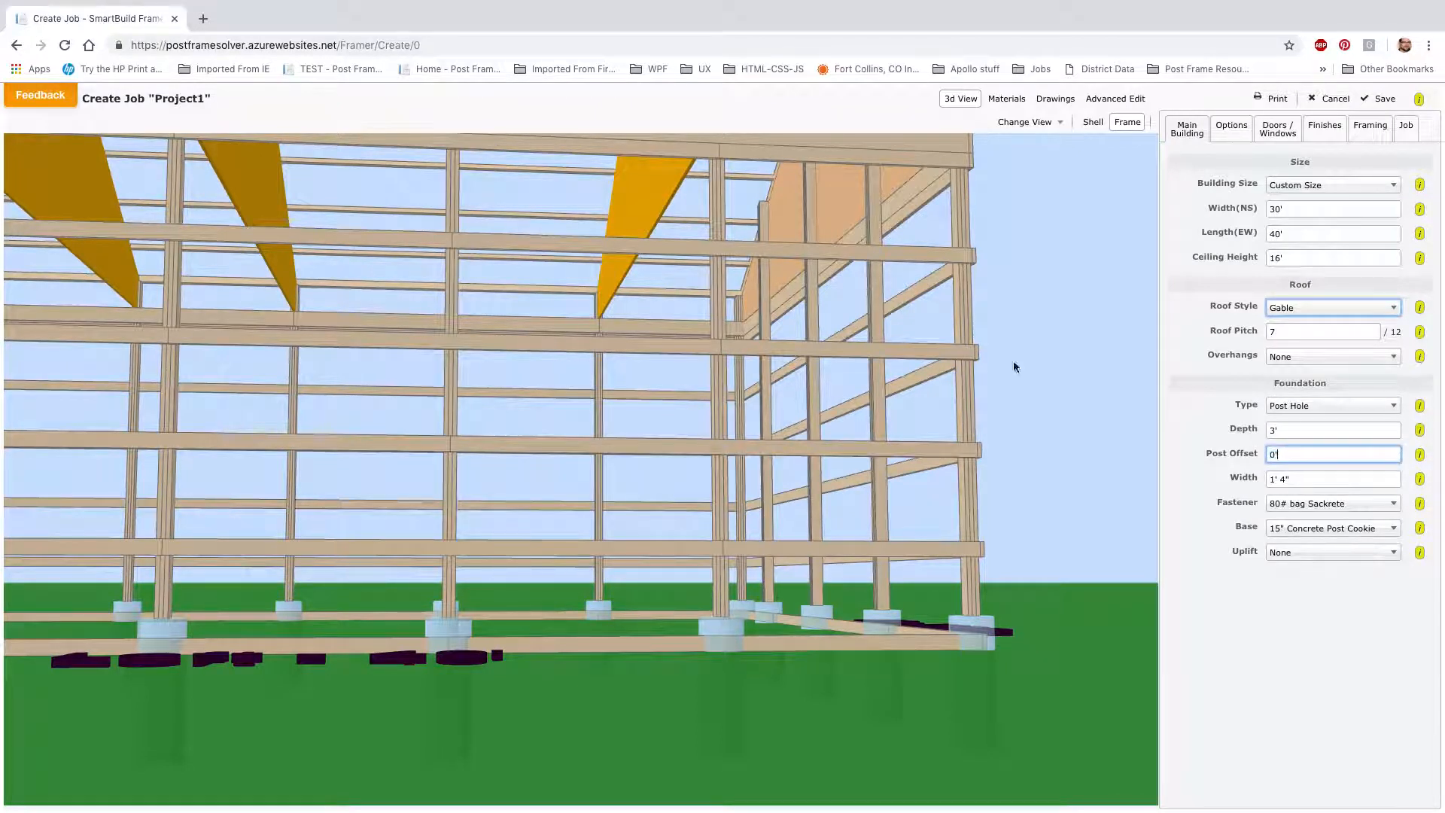
scroll(748, 476, down, 5)
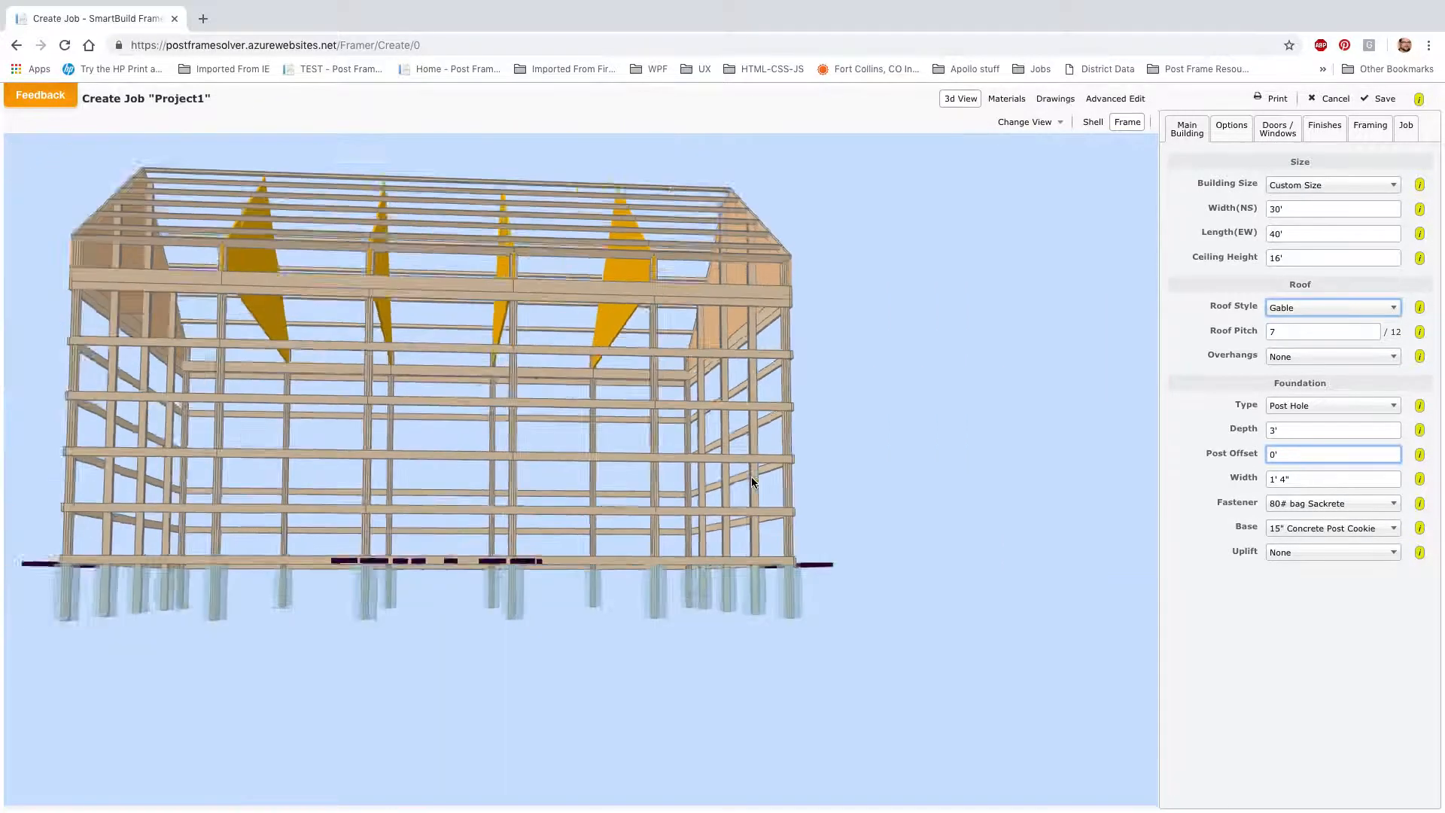
Check the foundation's fastener options and set its uplift to Uplift blocks.
drag(751, 476, 1114, 535)
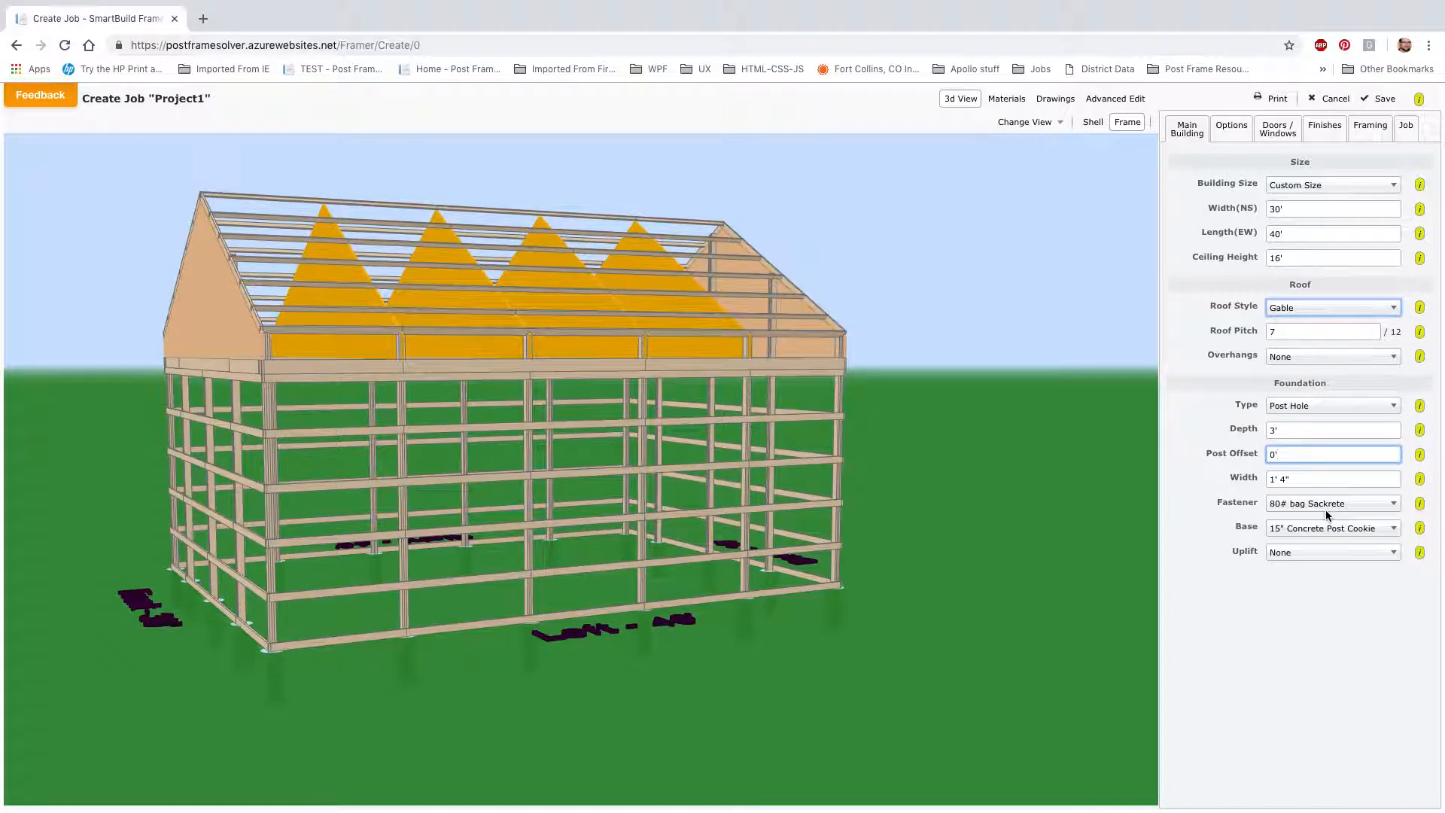
drag(836, 605, 840, 592)
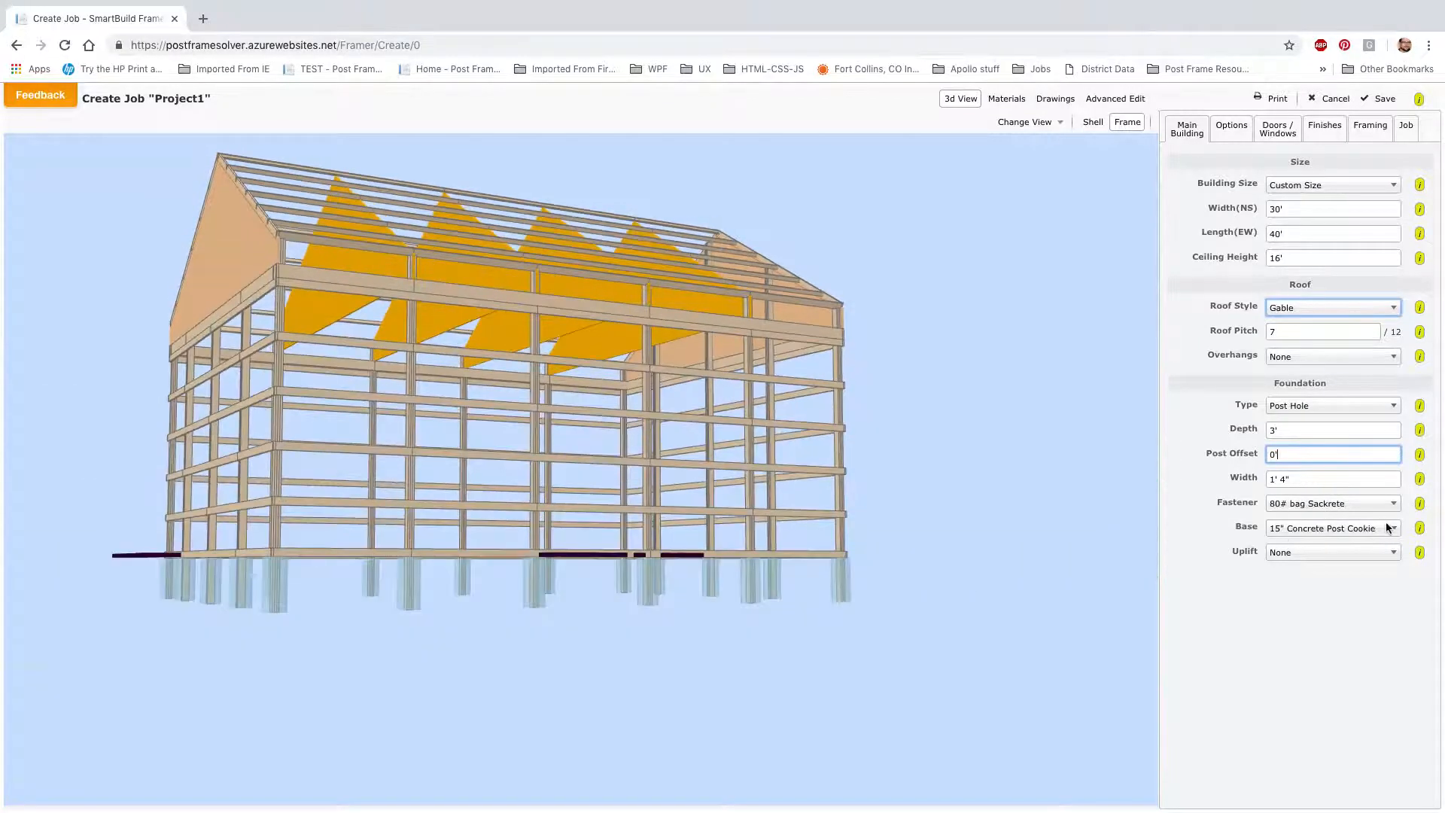
click(1357, 500)
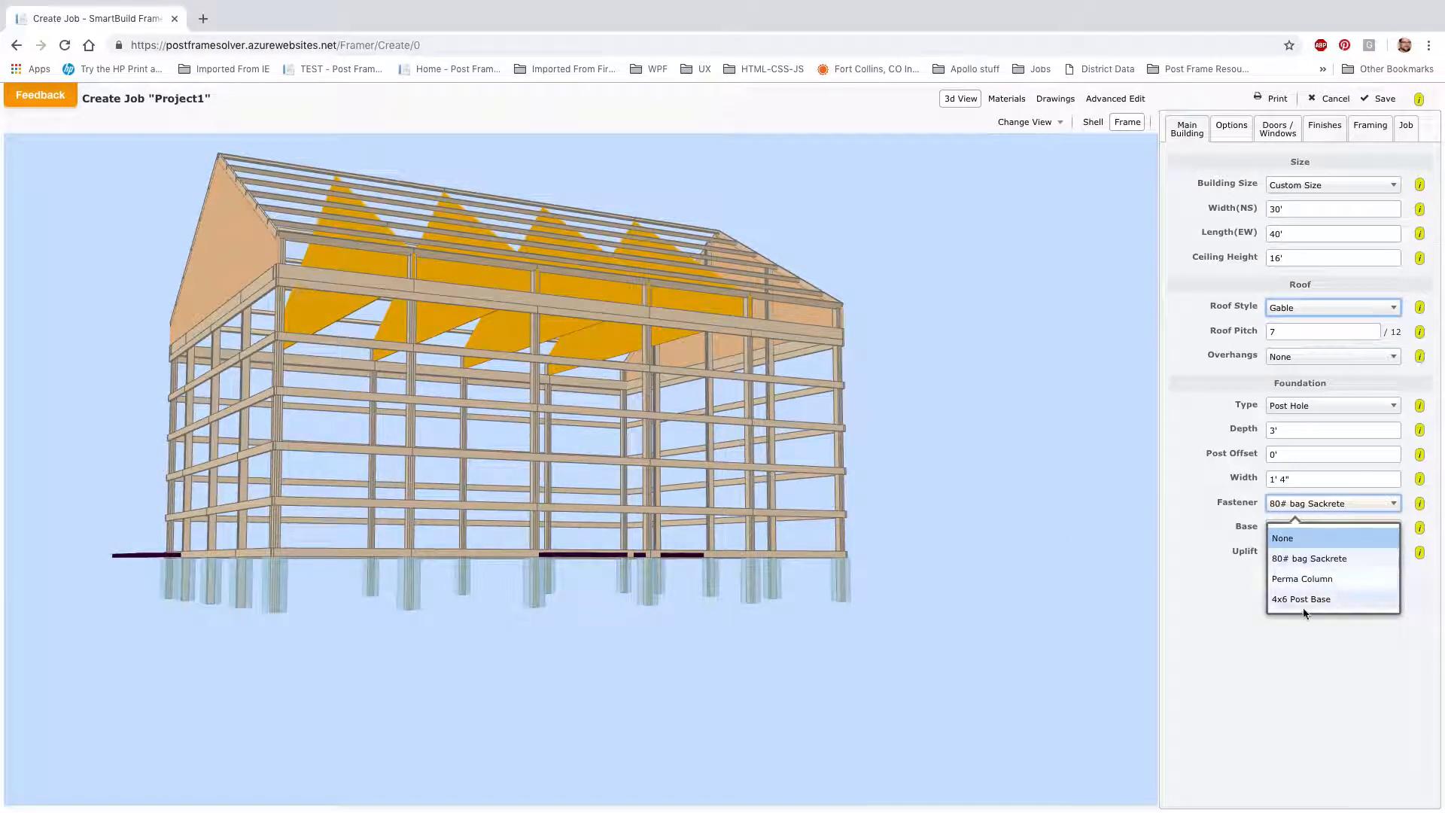
click(1209, 596)
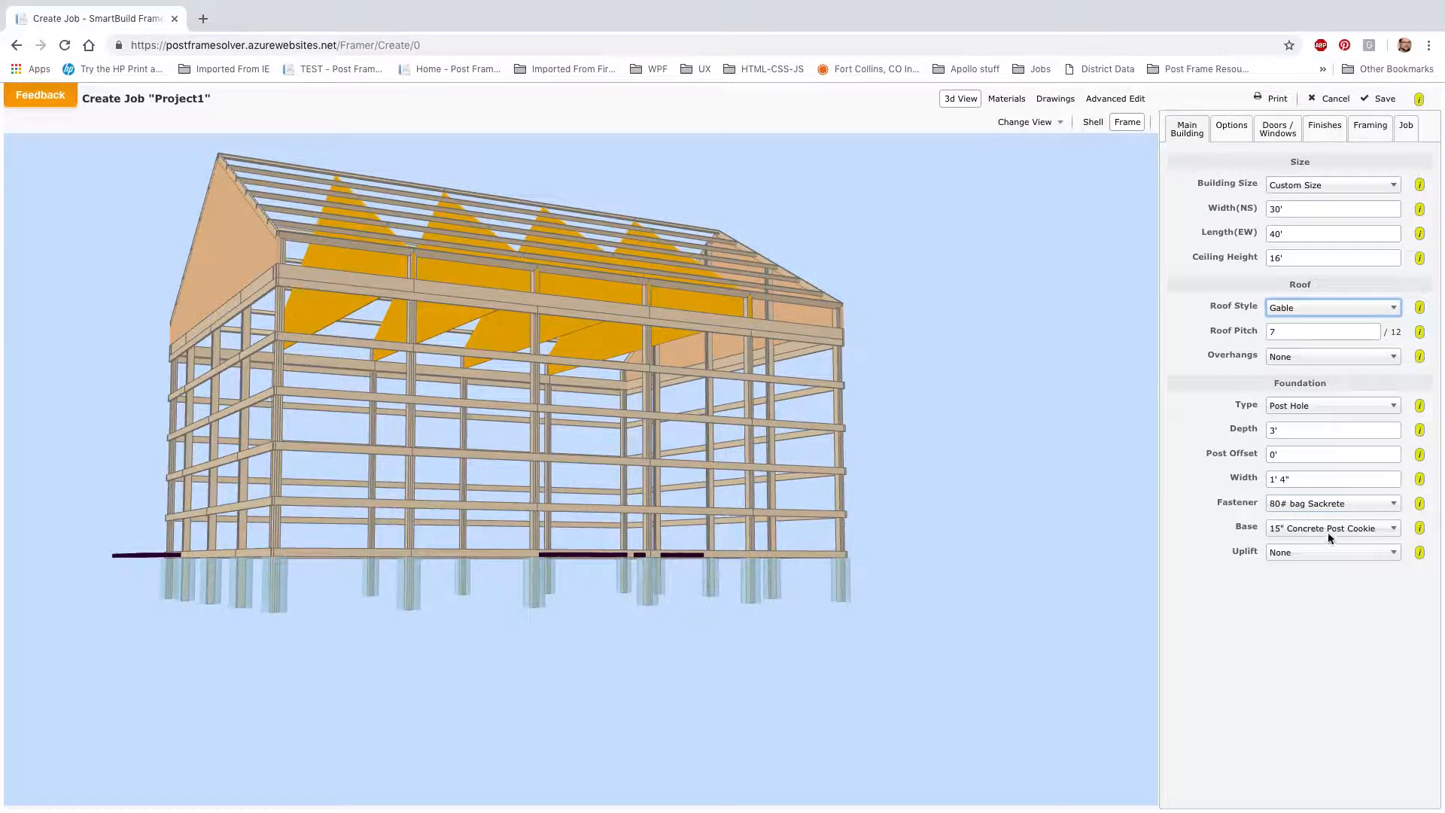
click(1333, 552)
click(1314, 611)
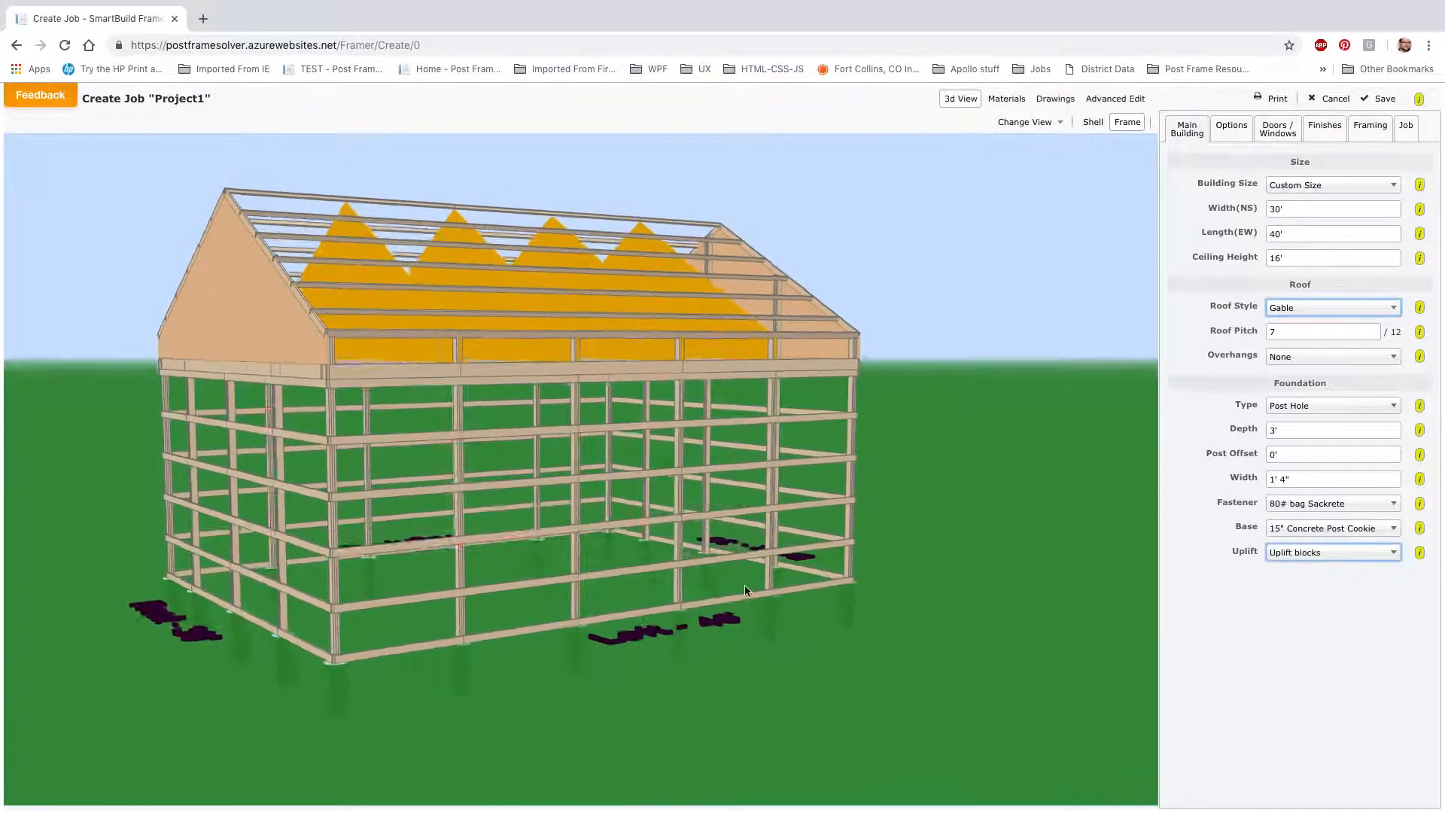
Show the building's shell instead of its frame.
drag(745, 589, 785, 566)
click(1093, 123)
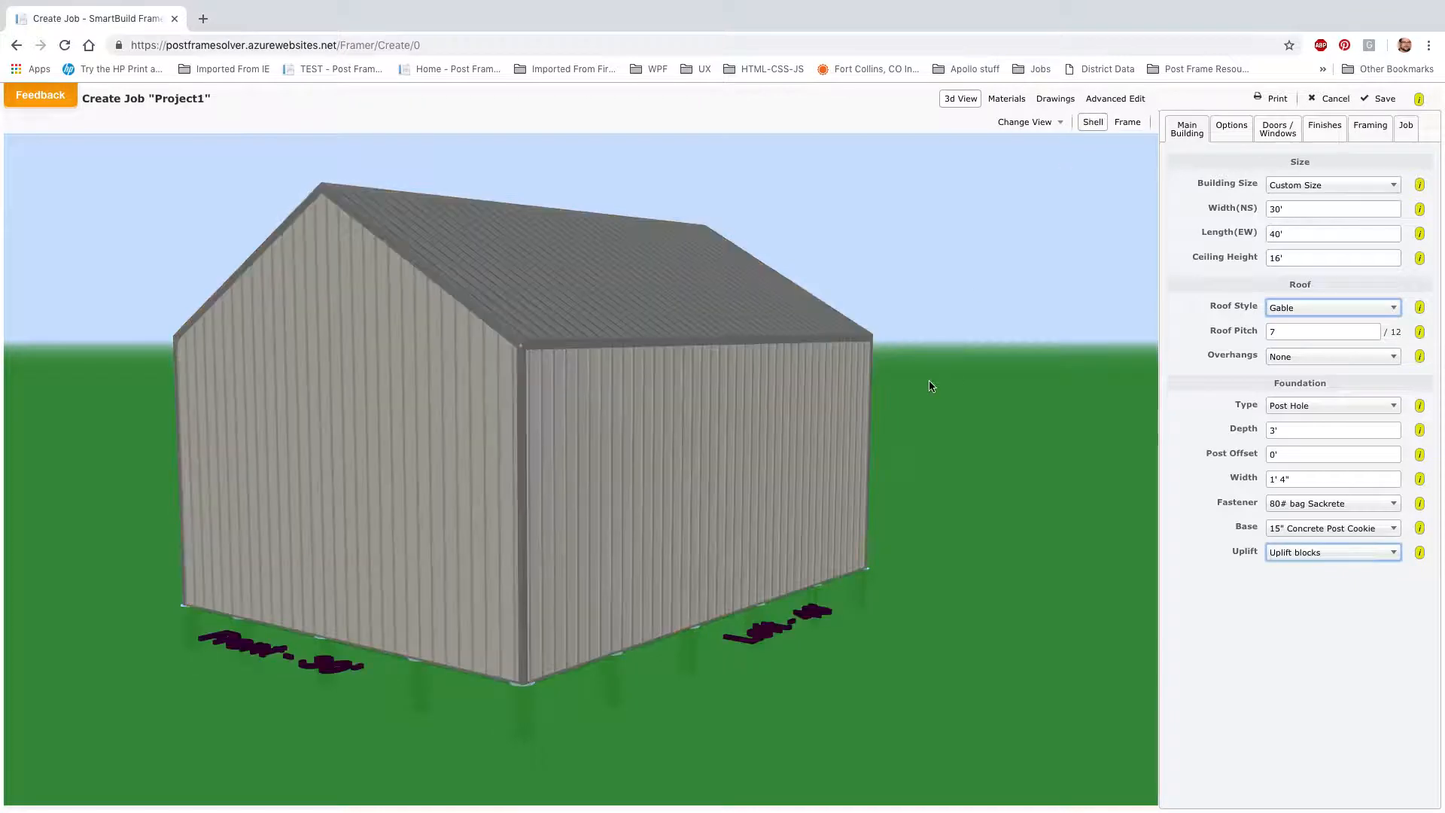
drag(931, 380, 783, 461)
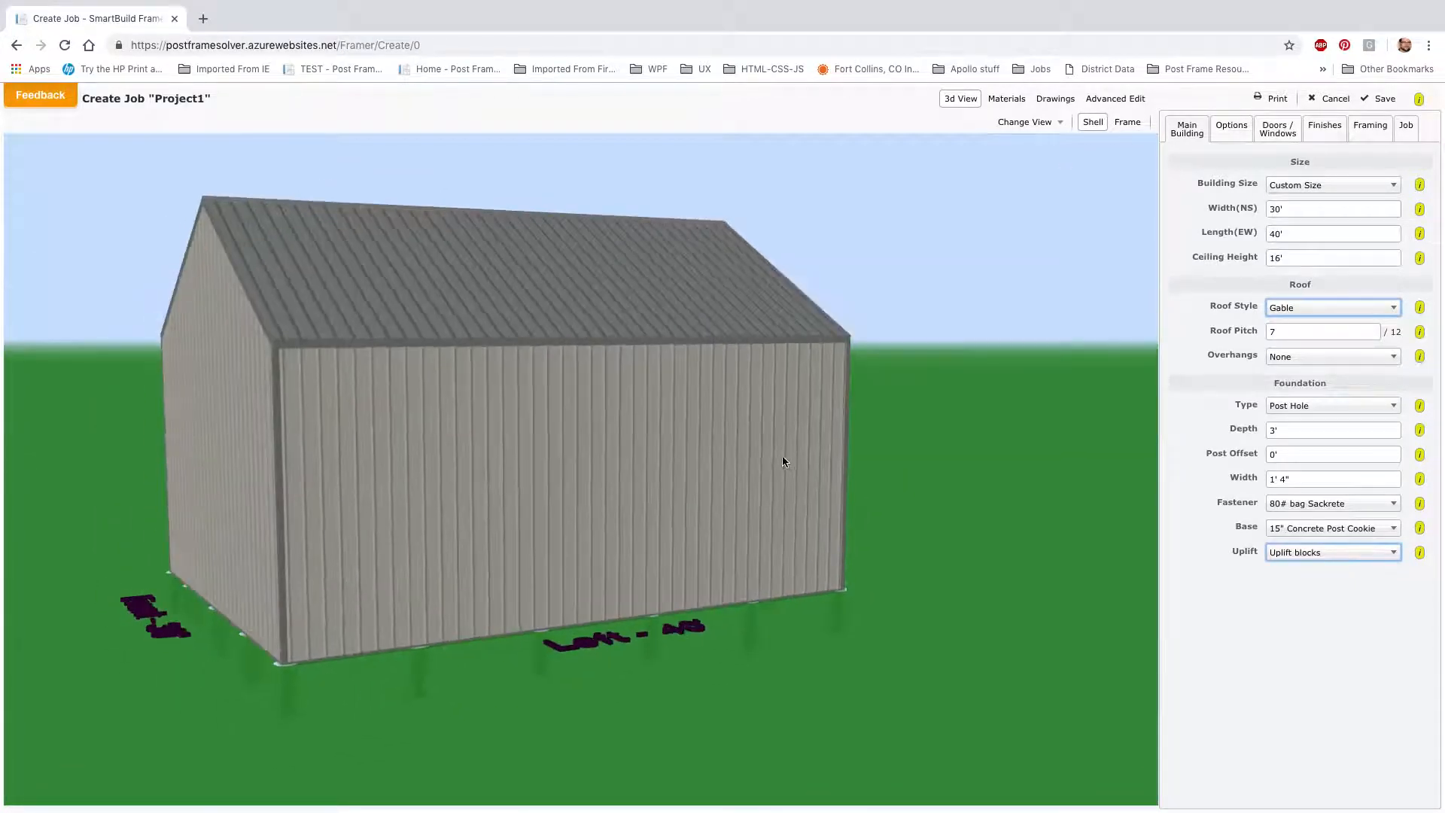
Begin the settings for an attached building by choosing the Gable roof style.
click(1222, 129)
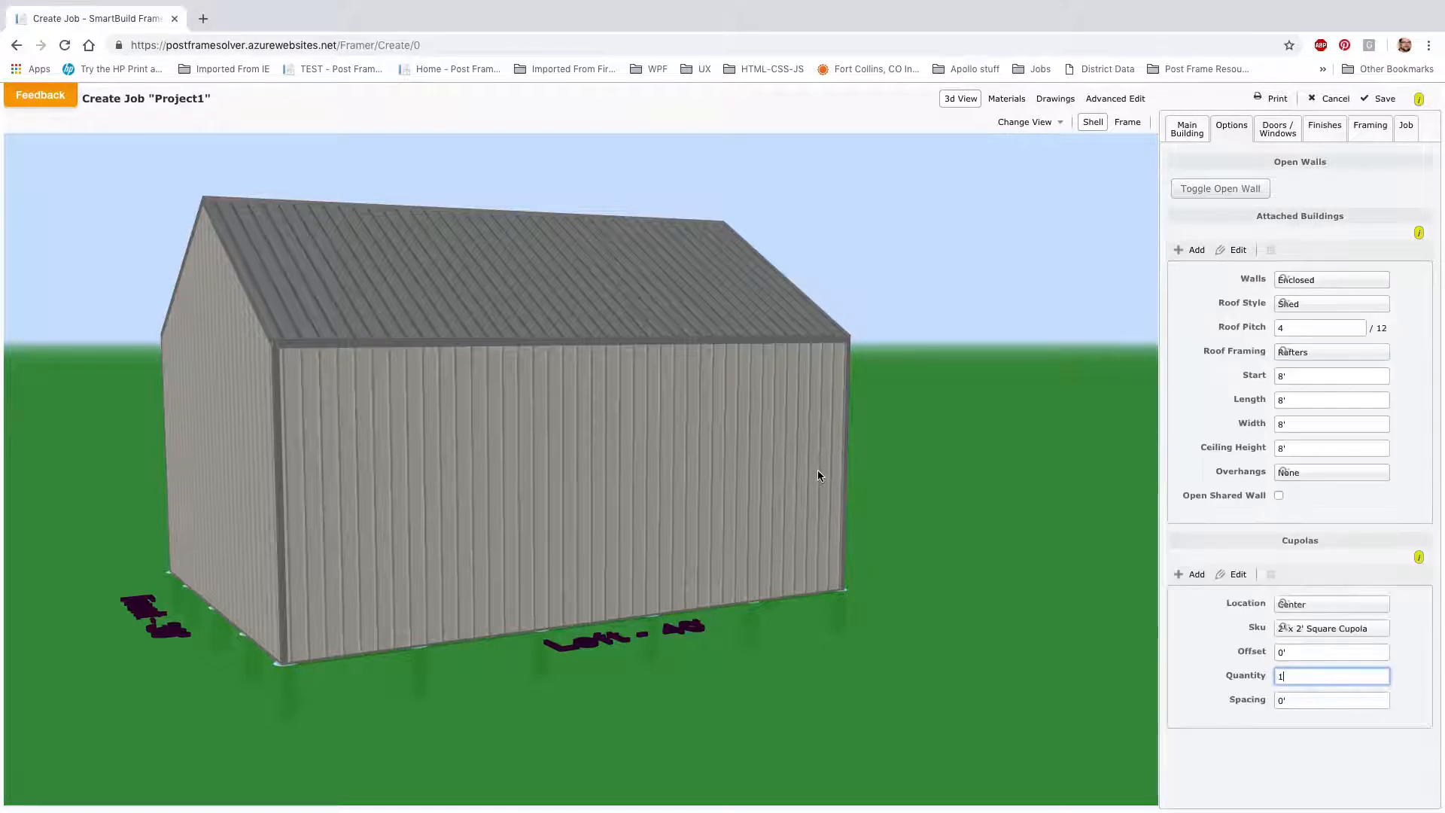
scroll(817, 468, up, 1)
scroll(818, 474, down, 3)
drag(818, 474, 680, 512)
click(1306, 353)
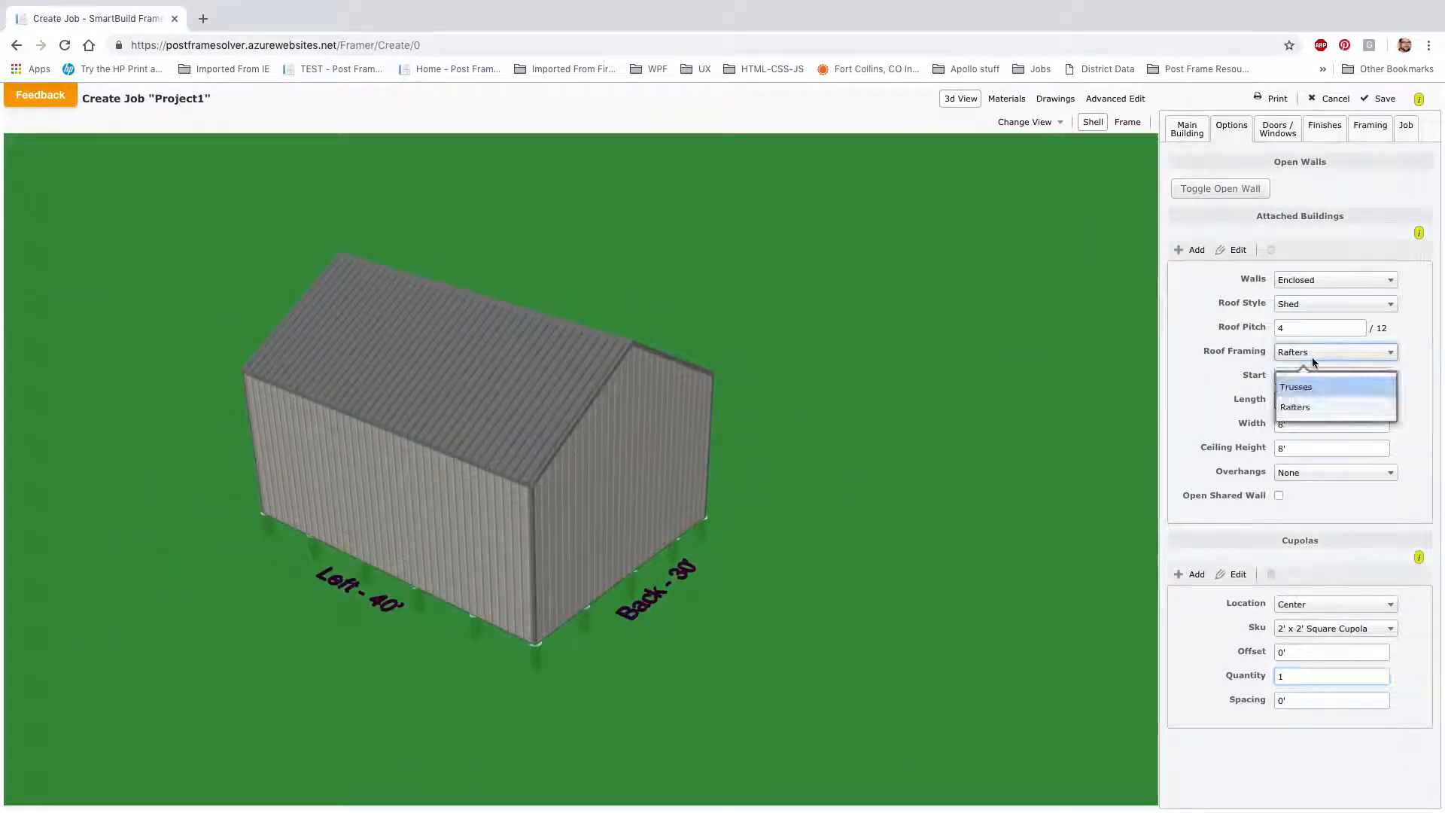
click(1317, 303)
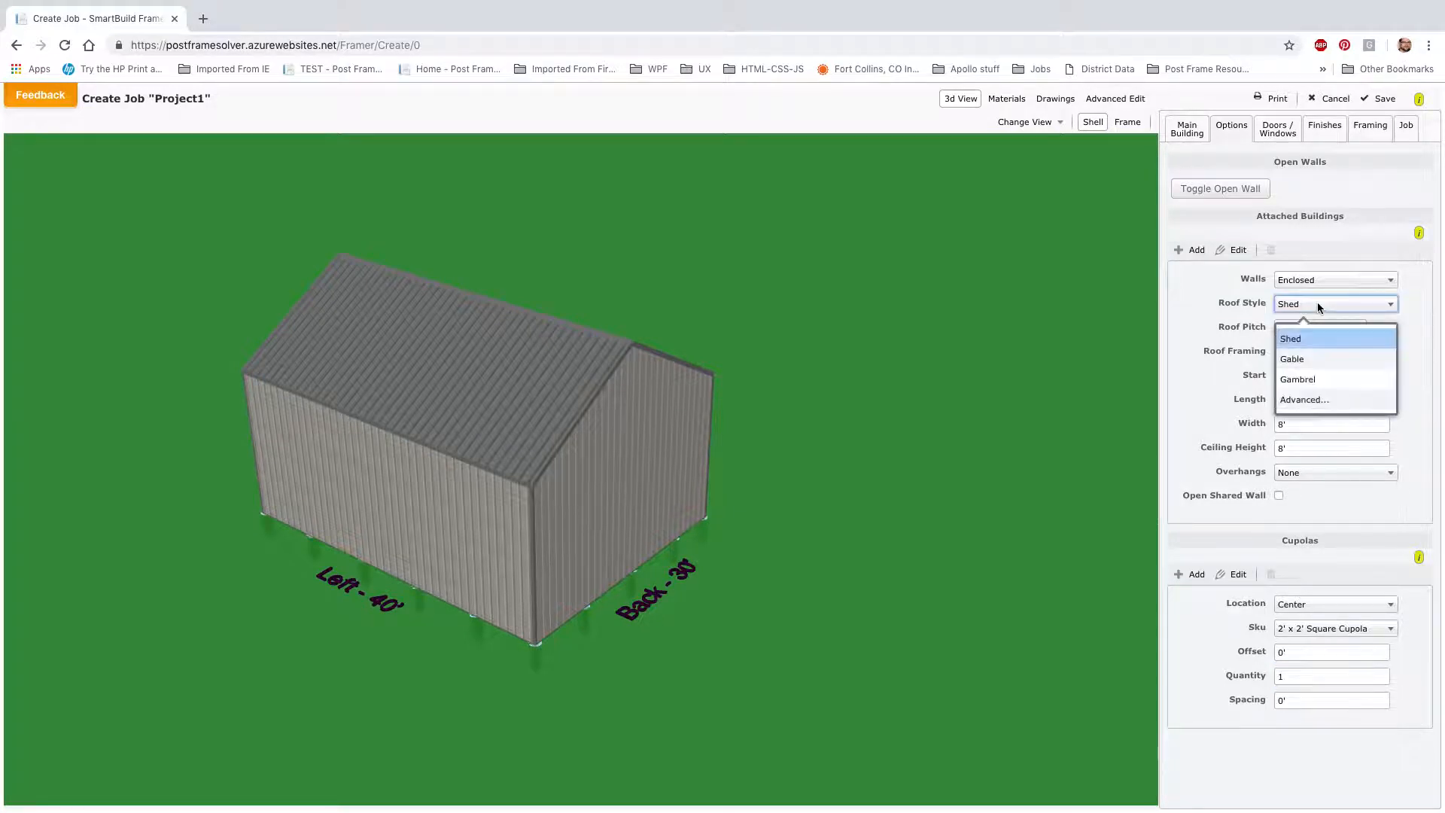
click(1311, 365)
Set the attached building's start to 2', length to 26', width to 30' and ceiling height to 12'.
click(1294, 378)
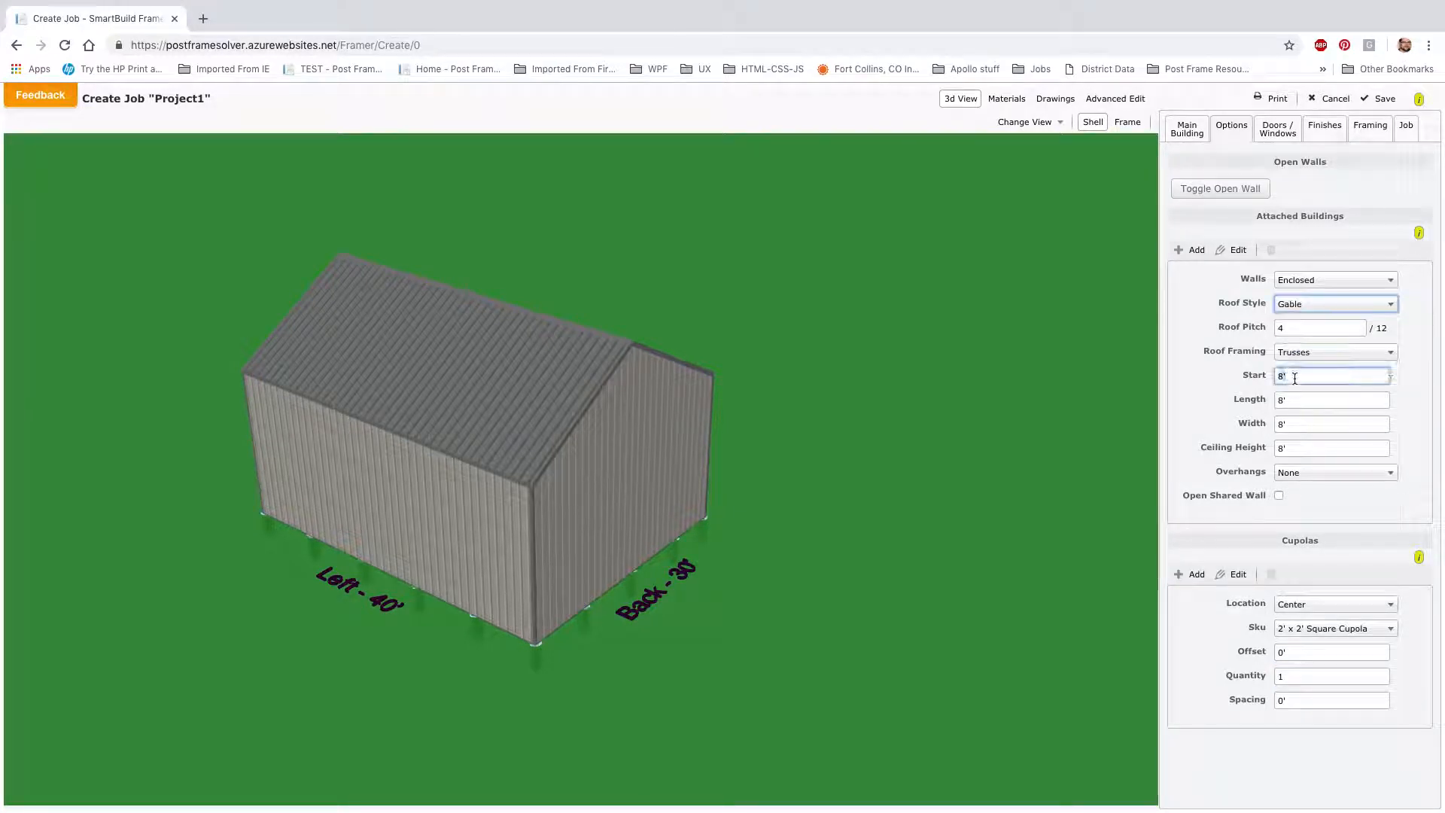
text(2)
drag(919, 499, 828, 512)
click(1289, 406)
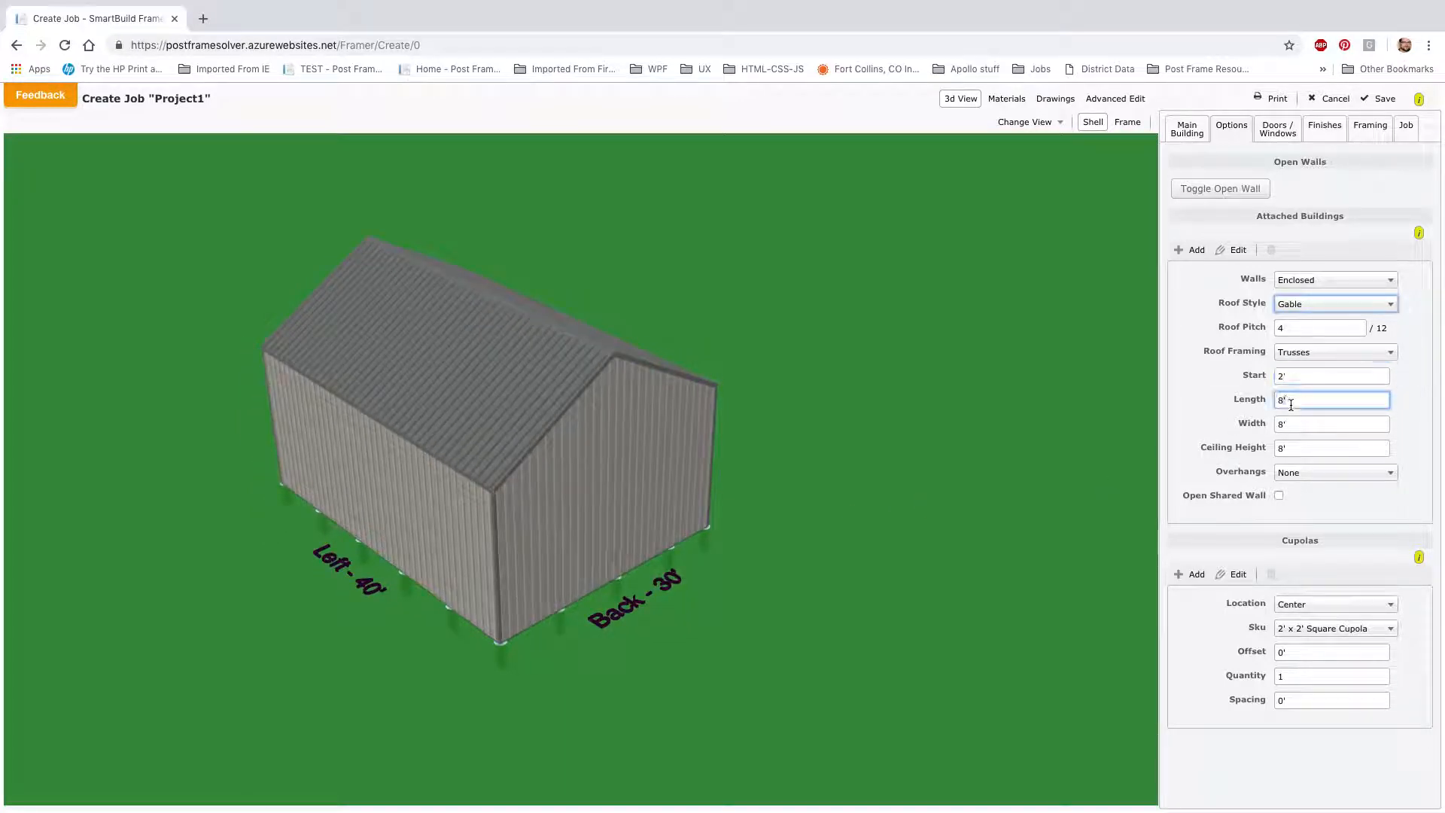
text(26)
click(1295, 425)
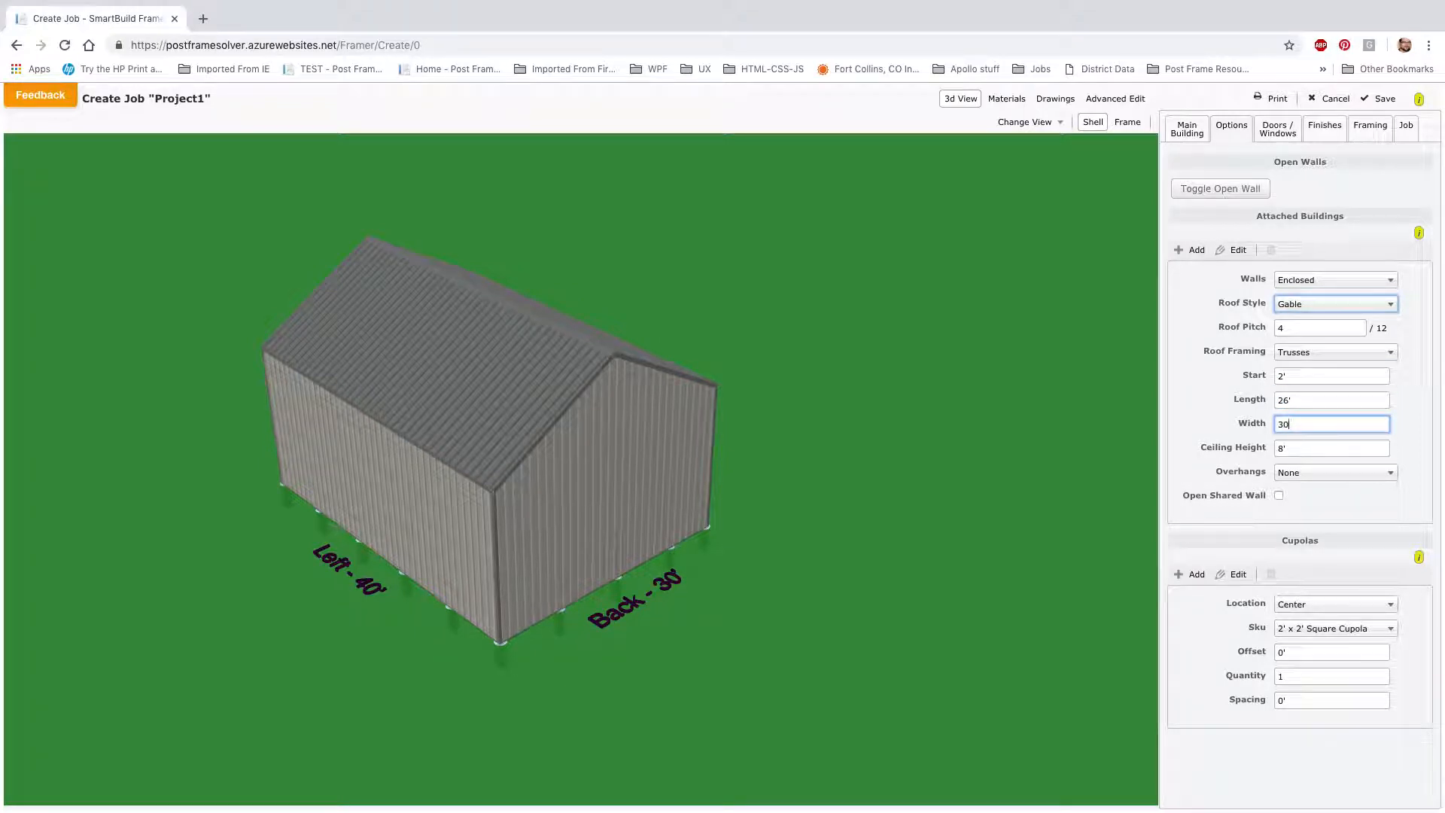
click(1302, 449)
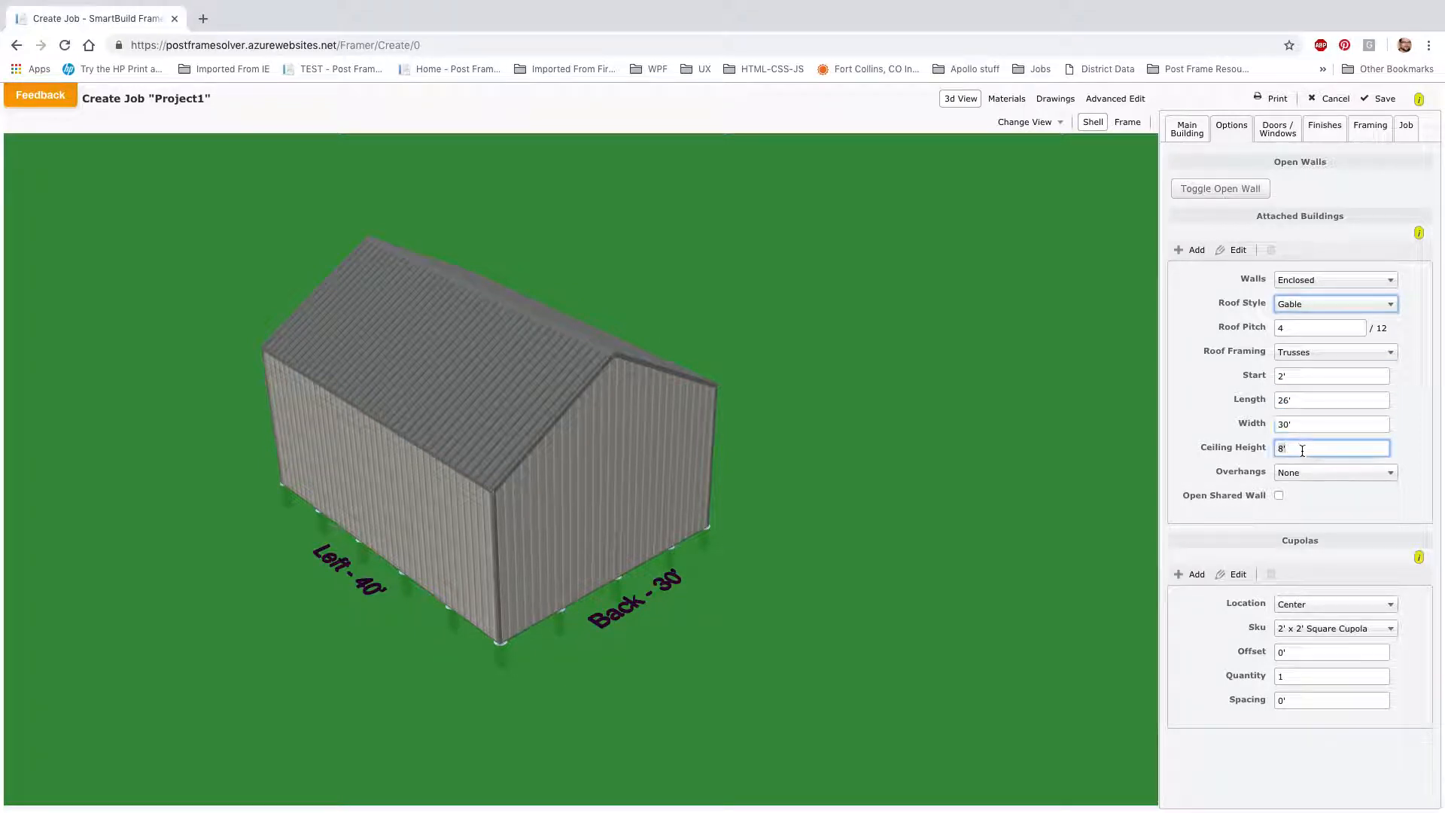
text(12)
Add the gable attached building to the main building's 30' back wall.
click(1194, 251)
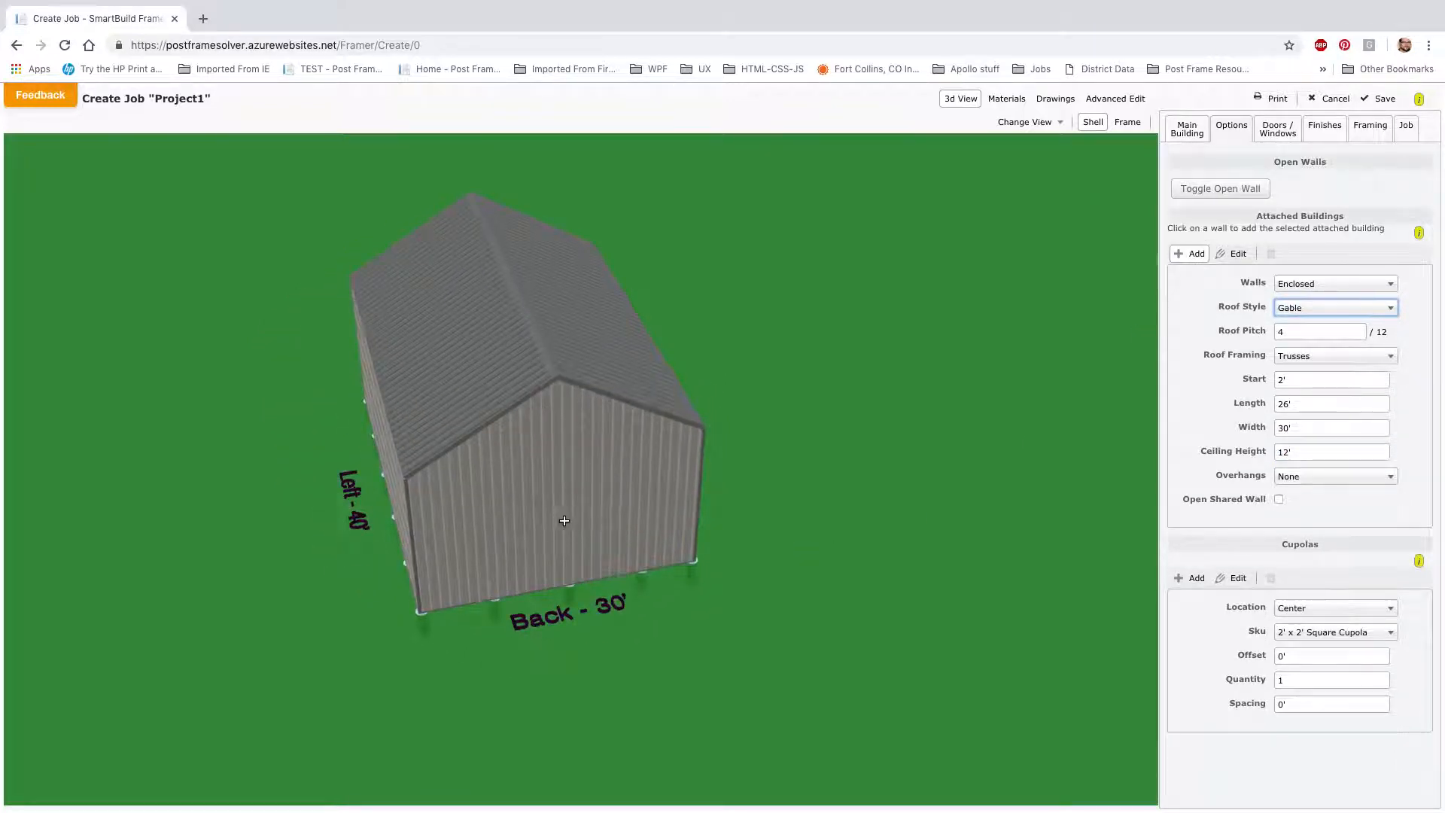
drag(799, 519, 788, 481)
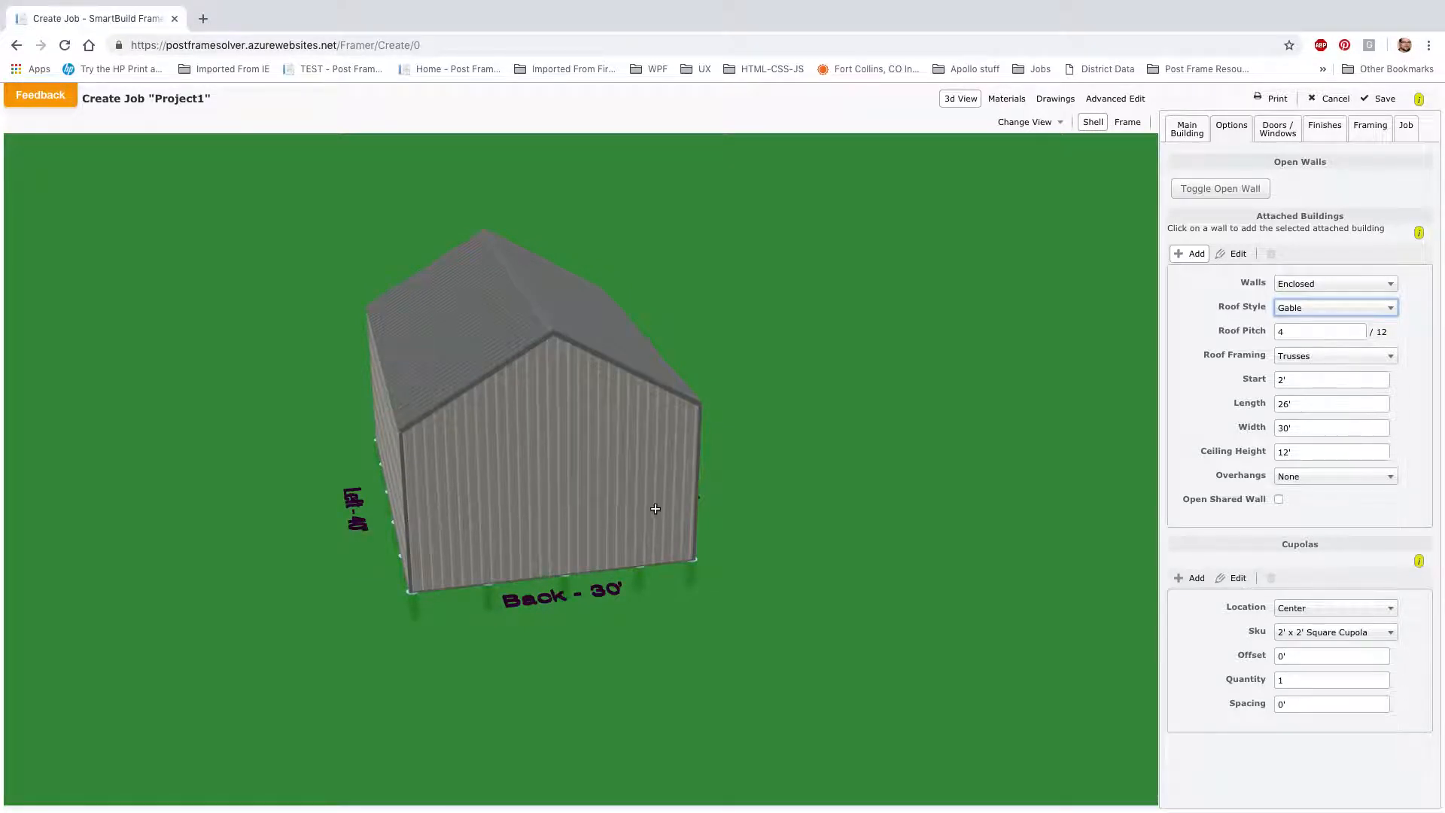
click(549, 500)
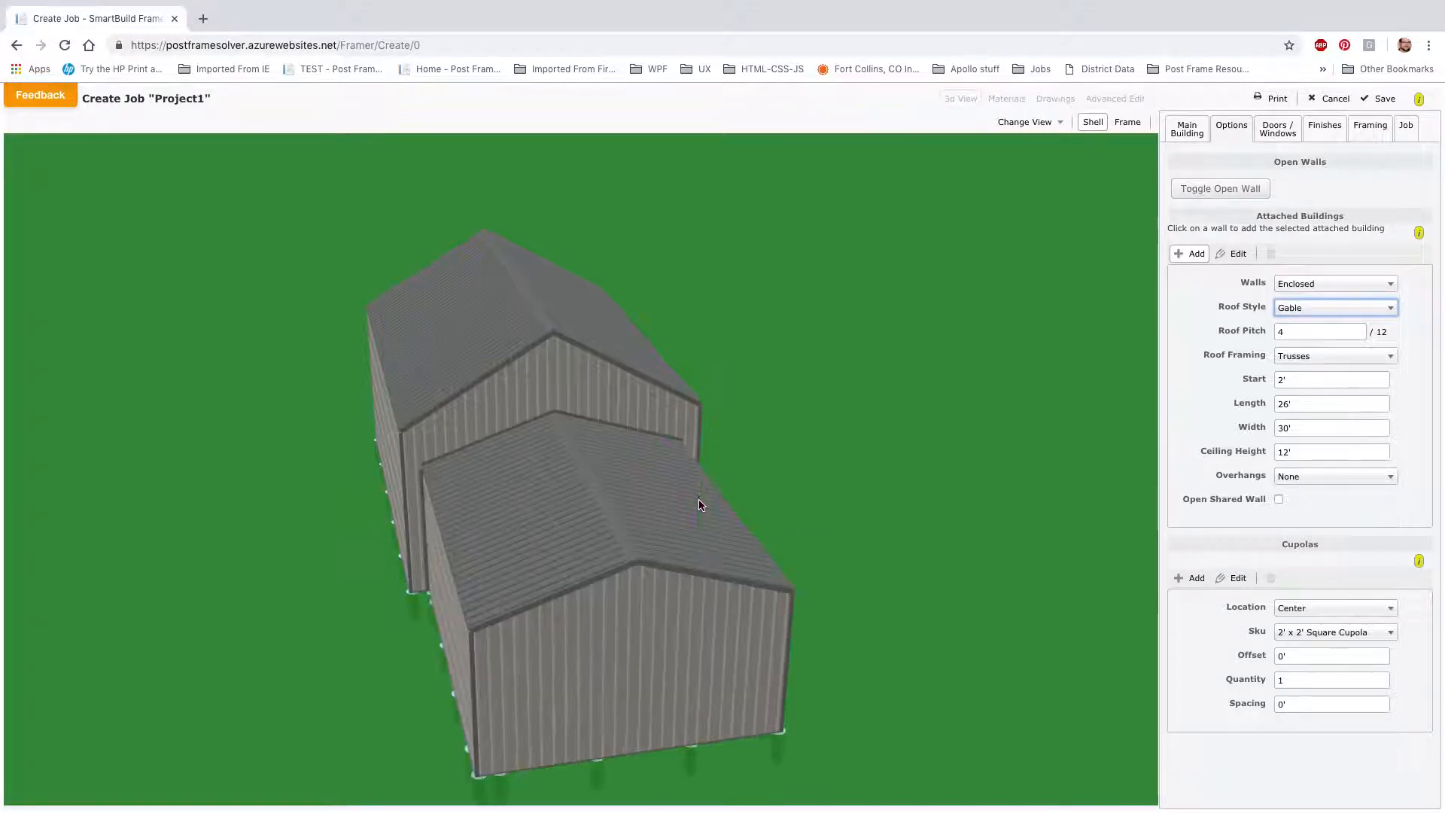
Set the length for the next attached building to 24'.
drag(655, 458, 1114, 446)
click(1296, 407)
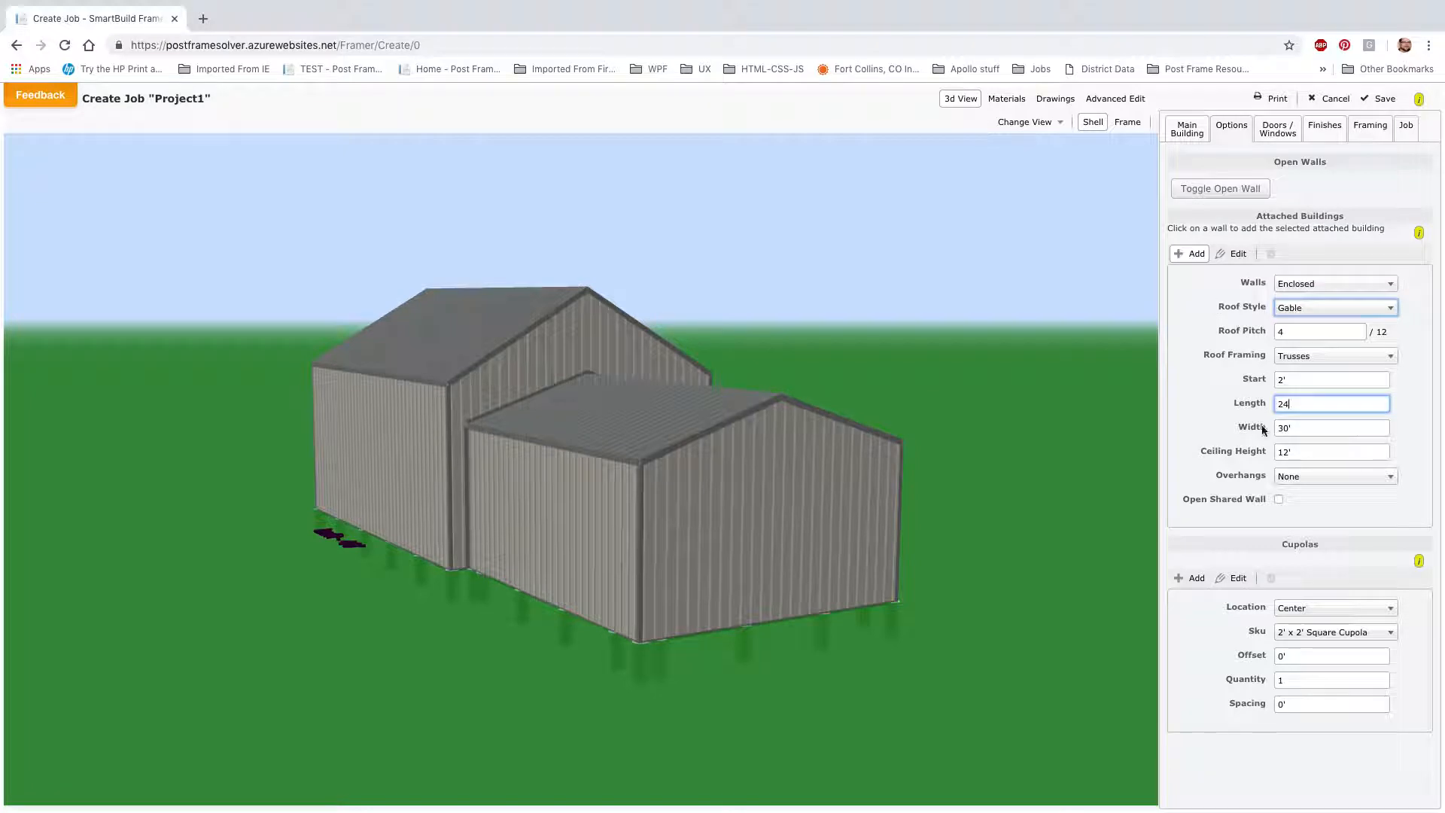
click(1311, 429)
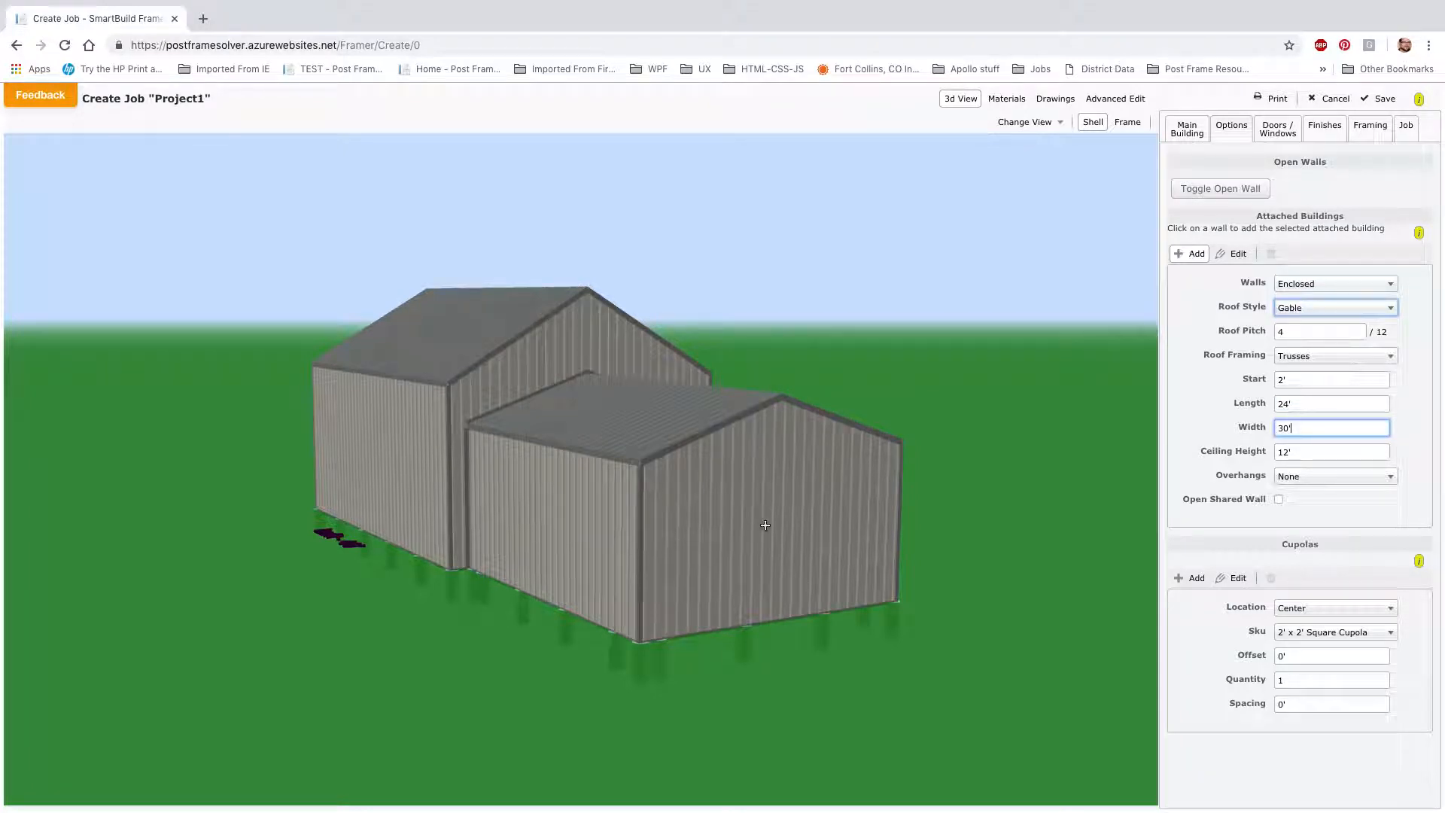
Add a second gable attached building to the end wall of the first one and view it from both sides.
click(806, 531)
drag(931, 533, 586, 535)
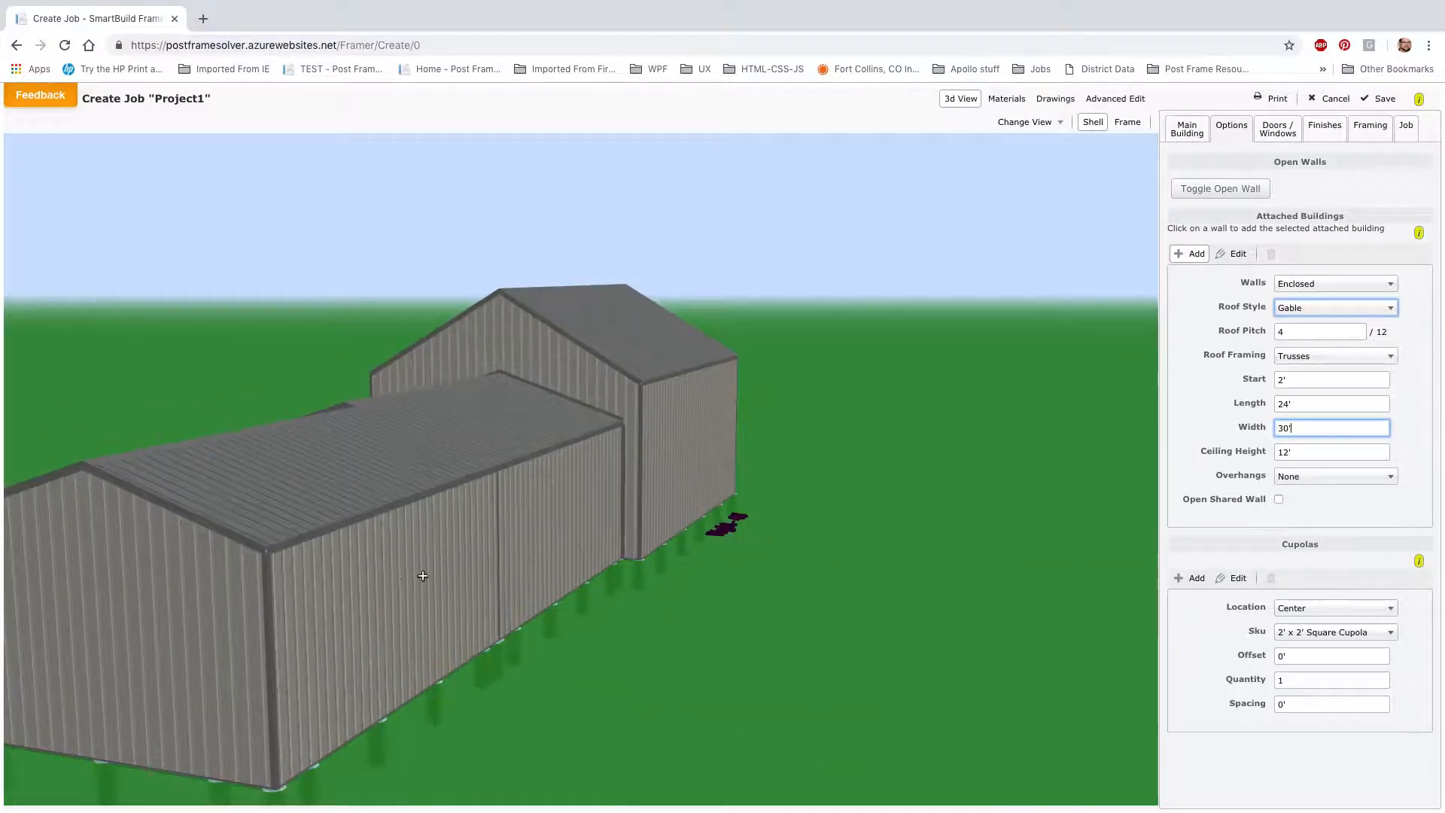
drag(423, 576, 576, 572)
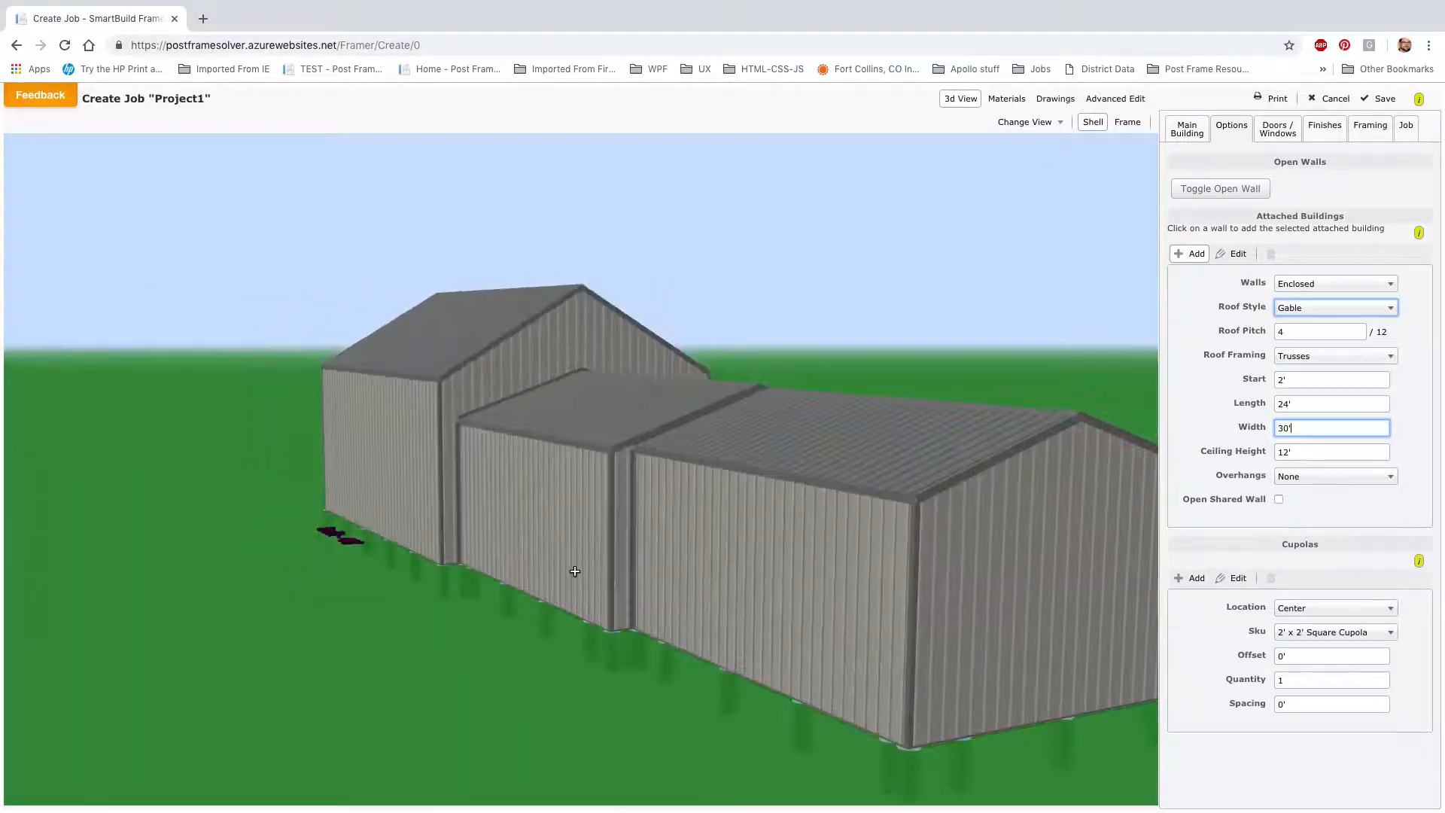
drag(676, 551, 704, 551)
Delete the outermost attached building, keeping the one joined to the main building's back wall.
click(1233, 254)
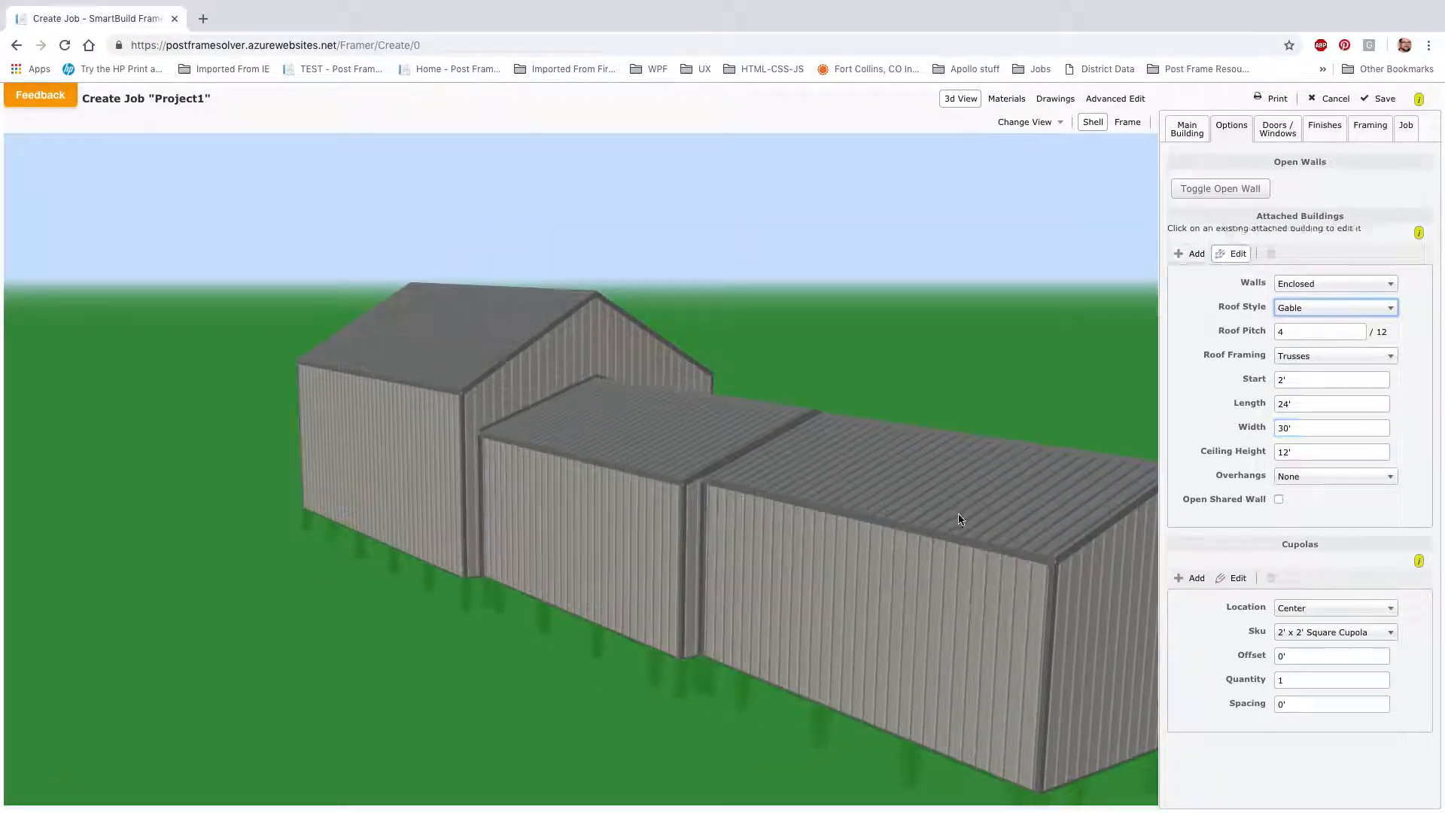
click(1025, 502)
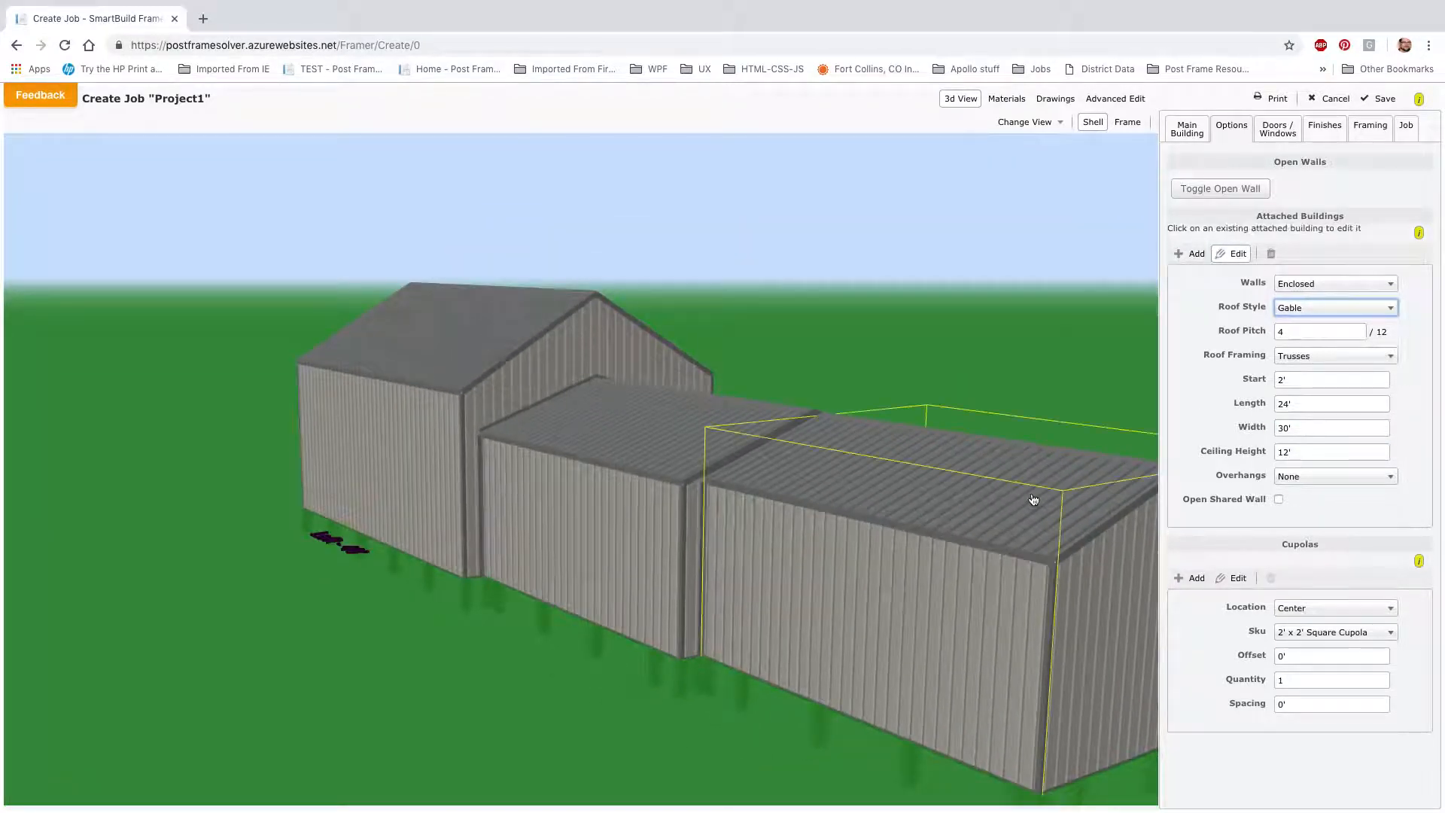
click(1270, 253)
click(687, 396)
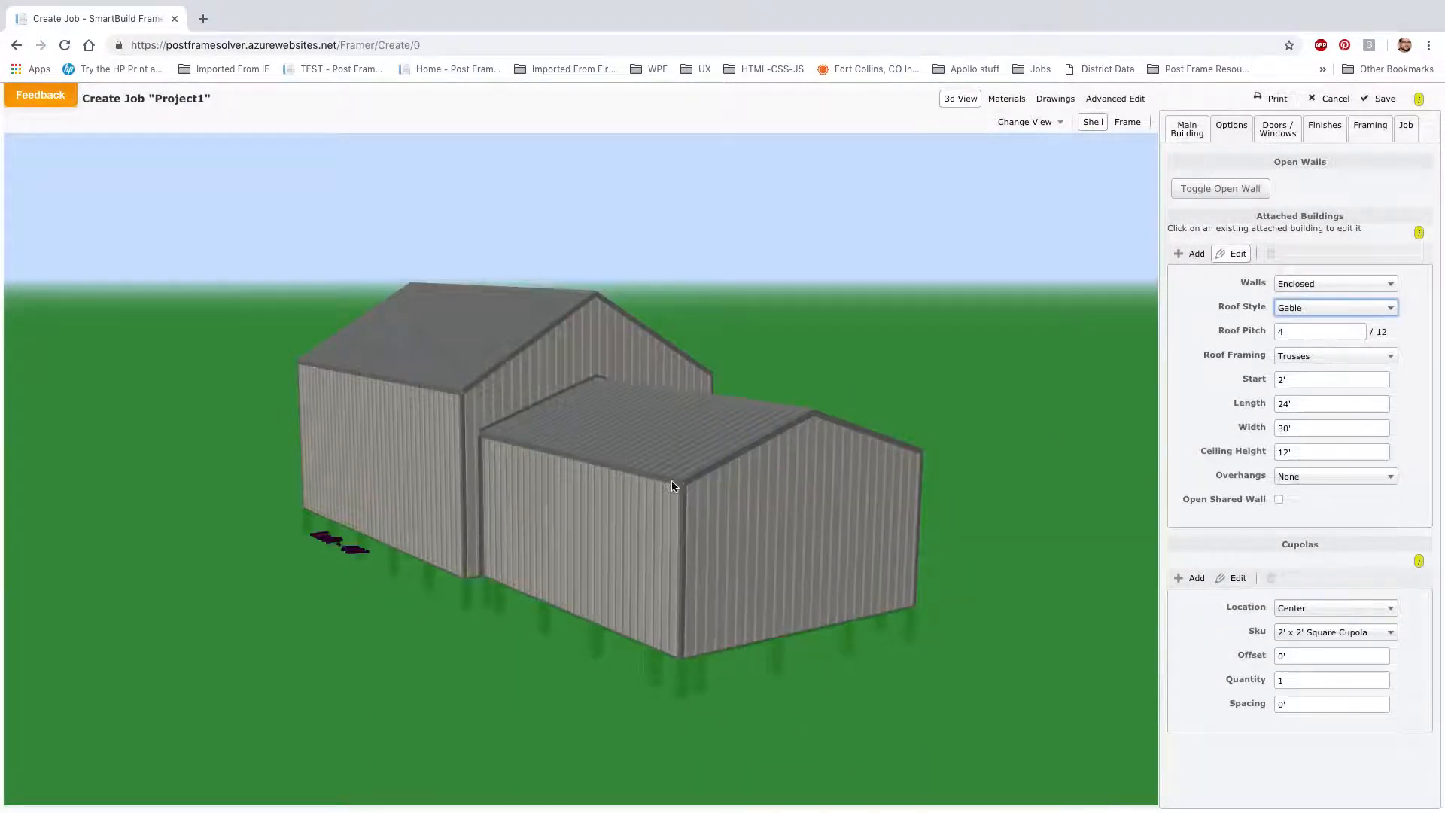
Choose the Shed roof style for the next attached building.
drag(645, 500, 732, 541)
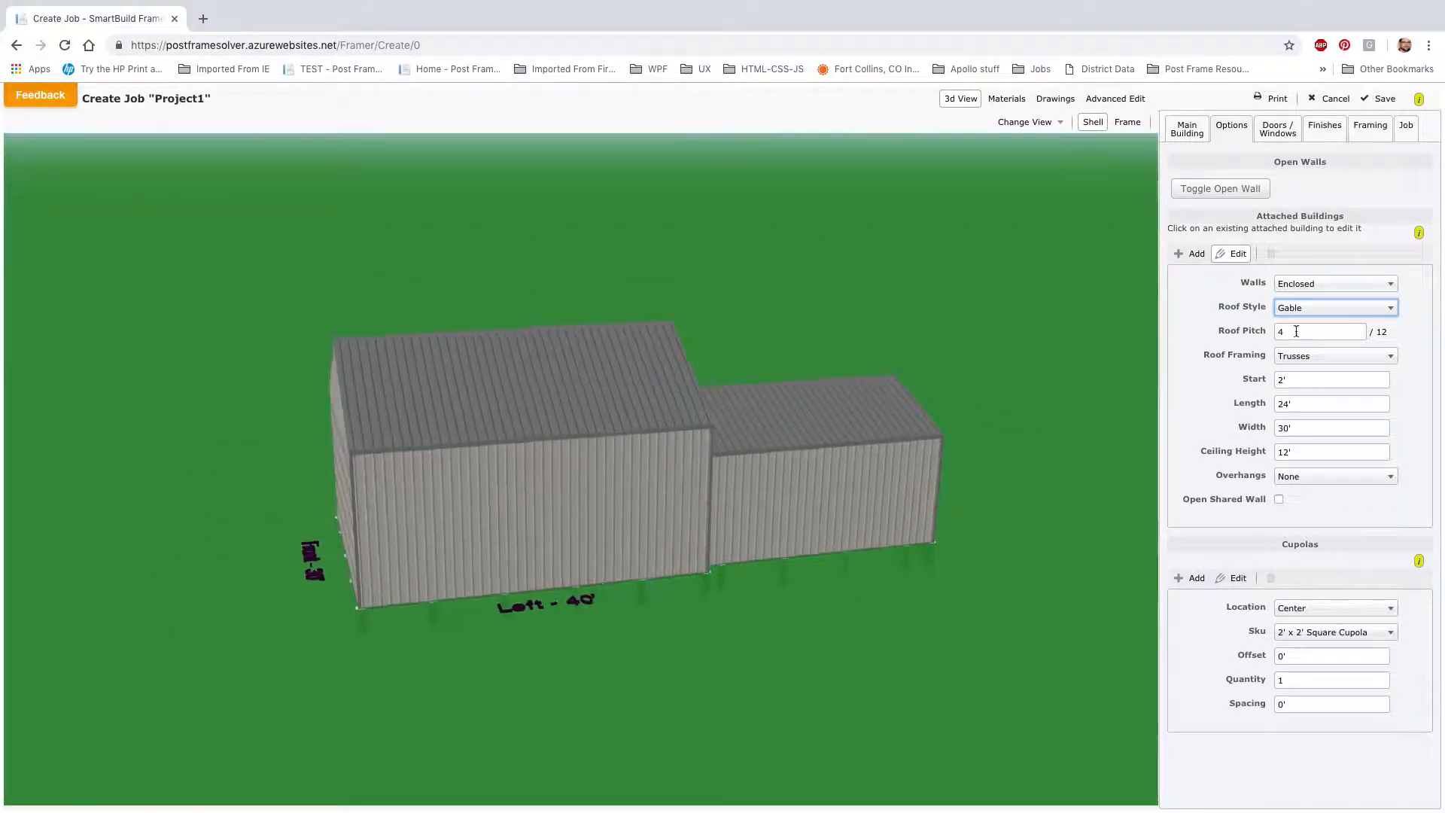
click(1312, 313)
click(1310, 341)
Set the next attached building's width to 10' and its ceiling height to 10'.
click(1296, 428)
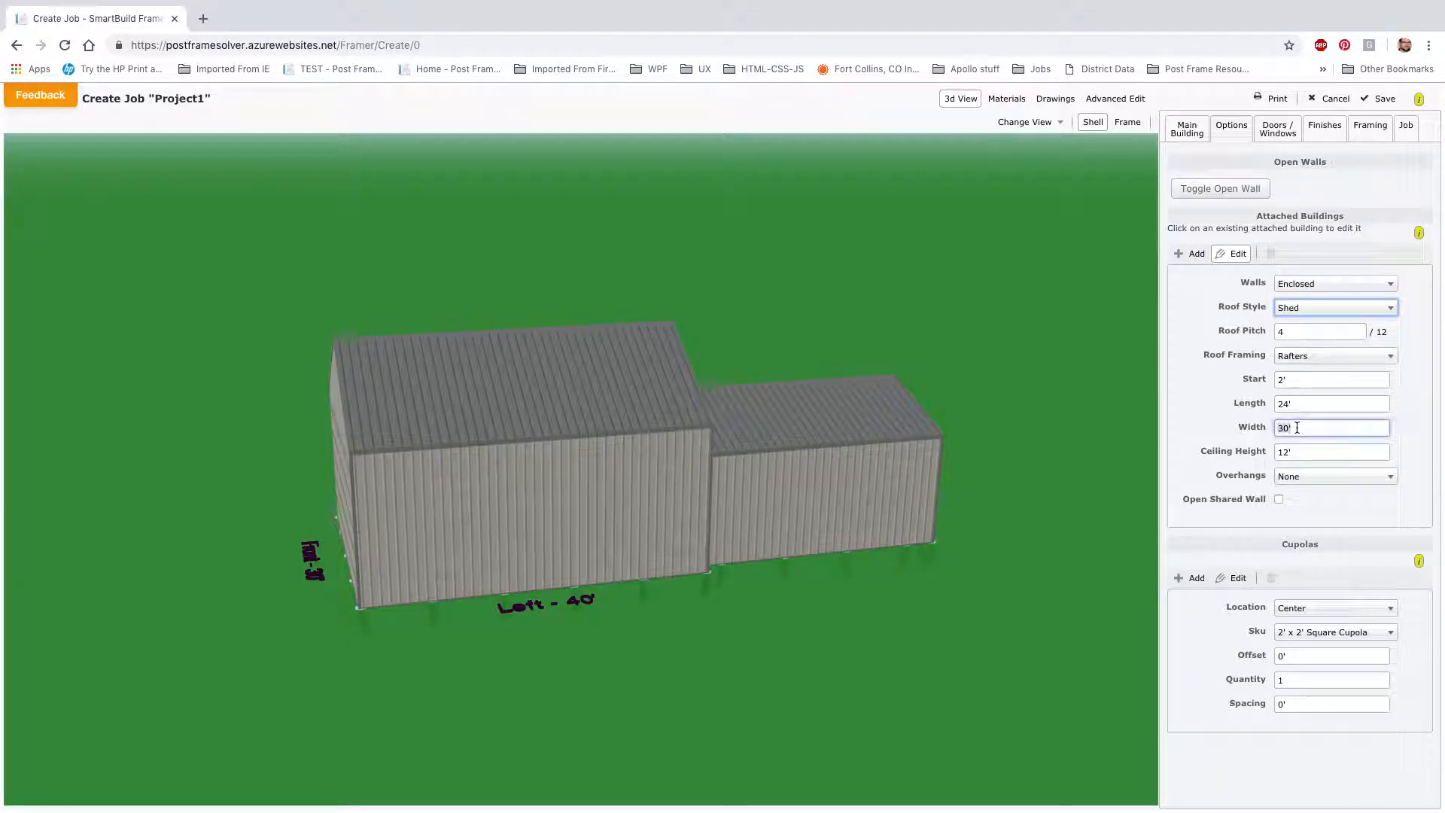
key(BackSpace)
key(BackSpace)
key(BackSpace)
text(10)
key(Tab)
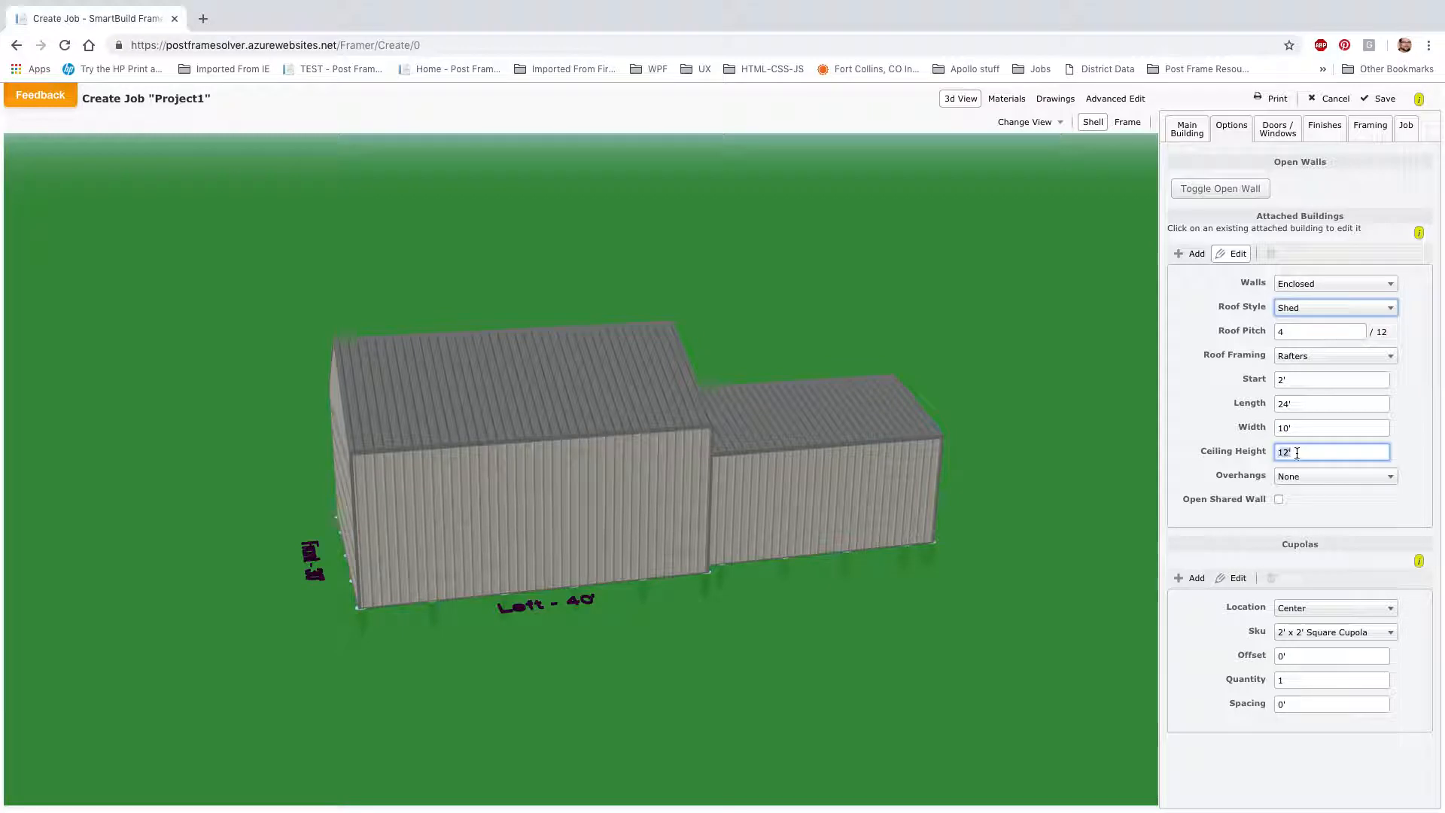
text(10)
click(1409, 448)
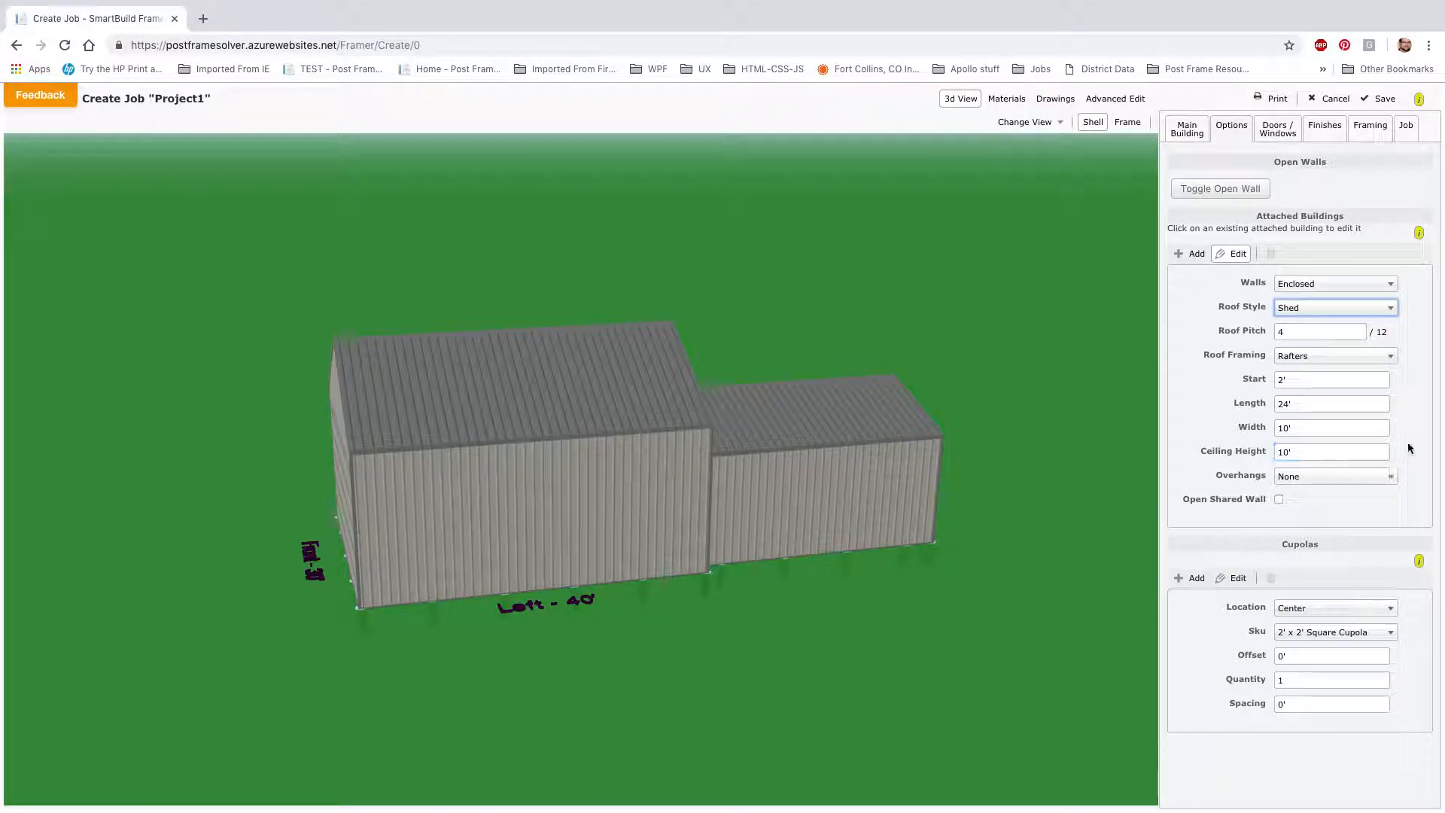
Add the shed-roofed attached building to the main building's 40' left wall.
click(1196, 255)
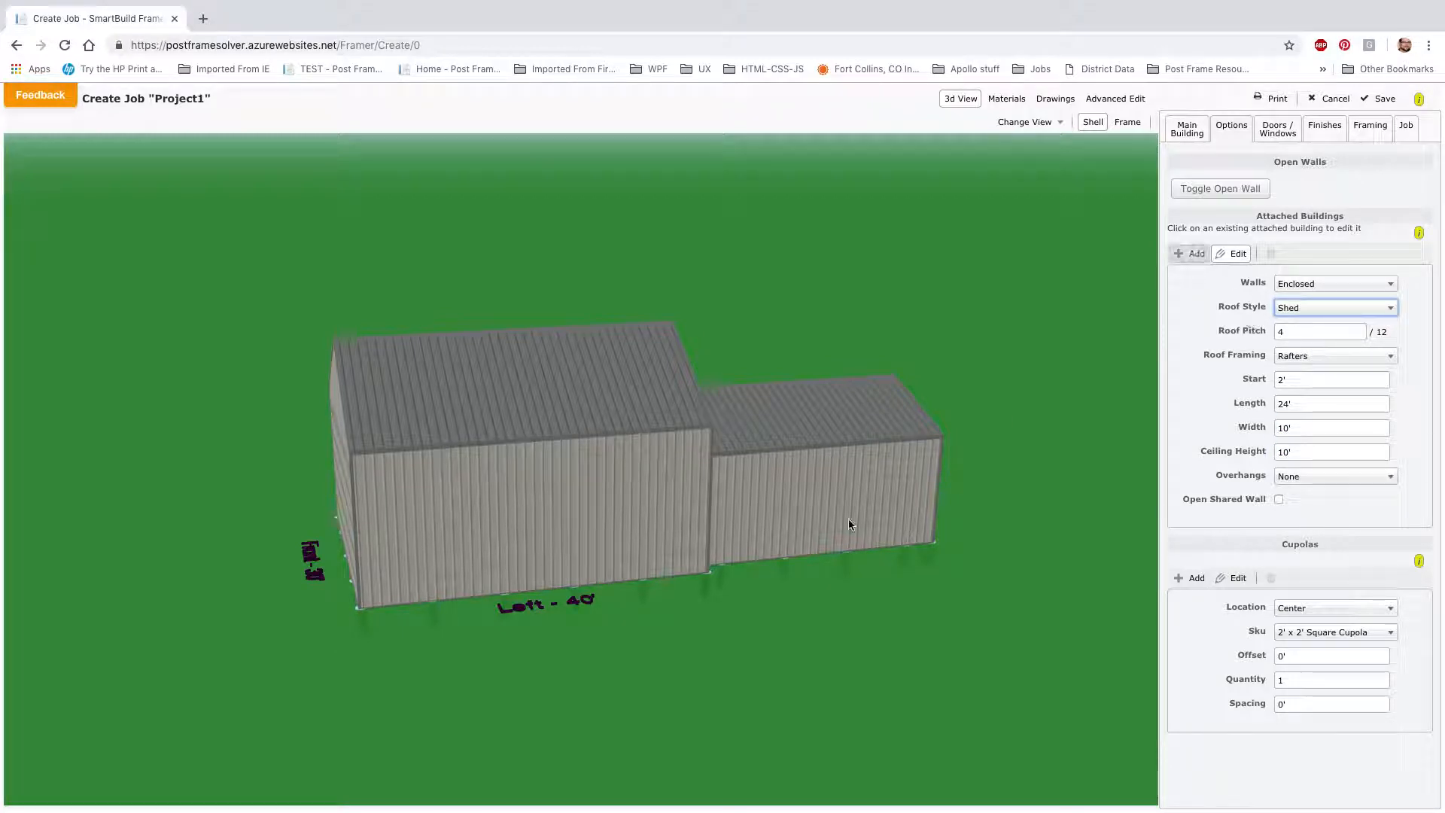
click(503, 536)
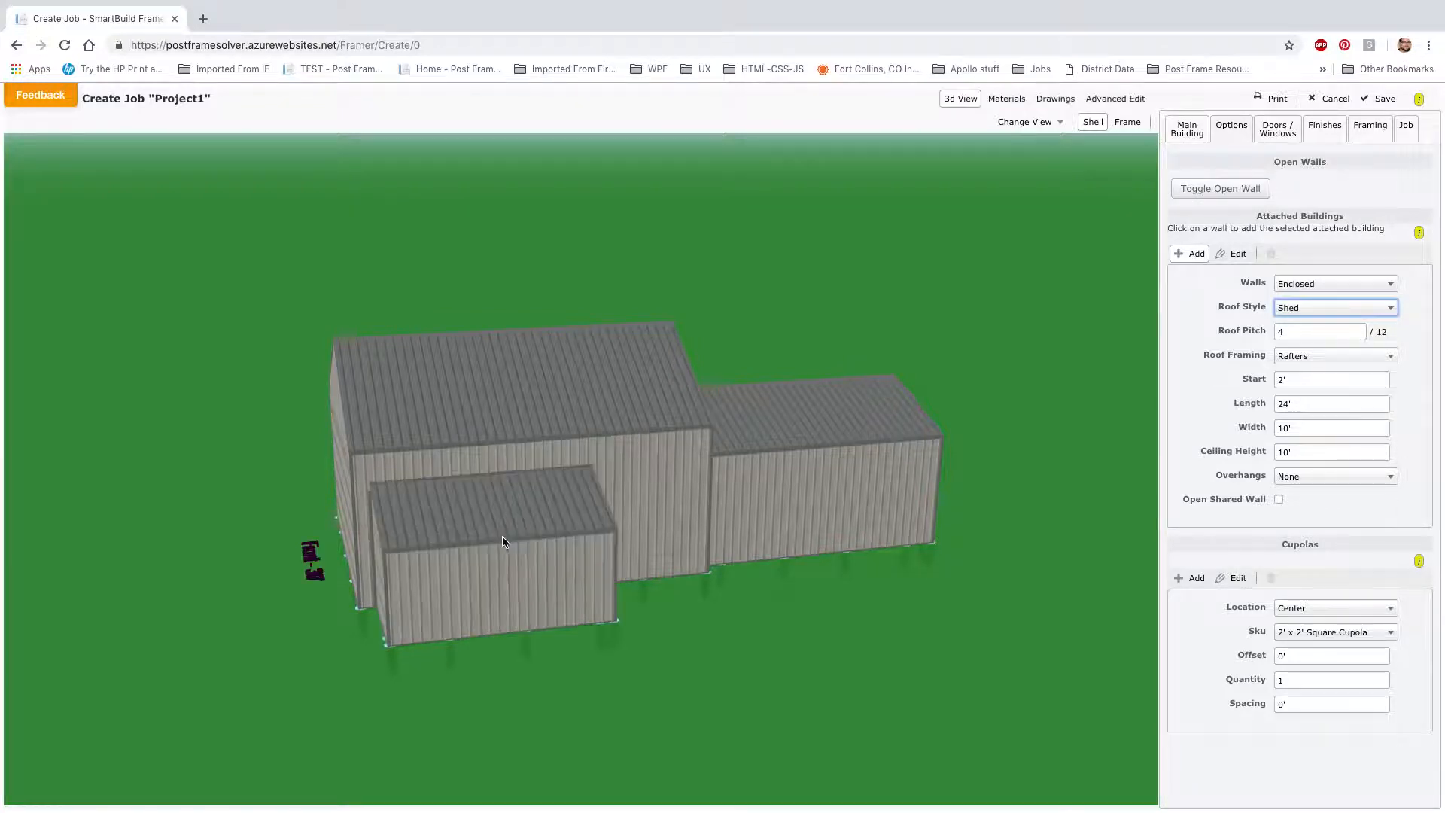
drag(498, 578, 841, 540)
Make the shared wall open for the shed-roofed attached building and inspect the opening from below.
click(1234, 254)
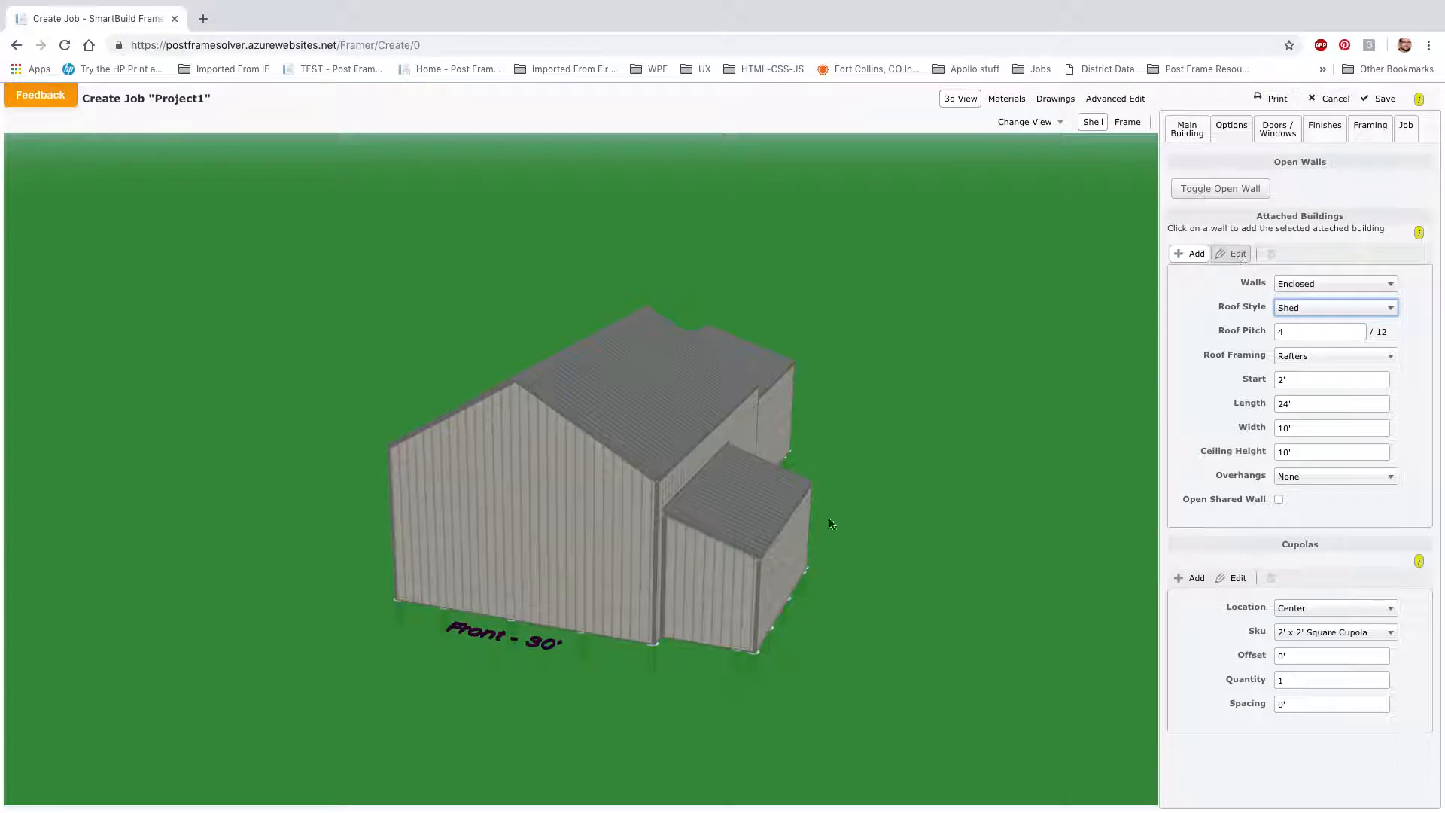
click(750, 549)
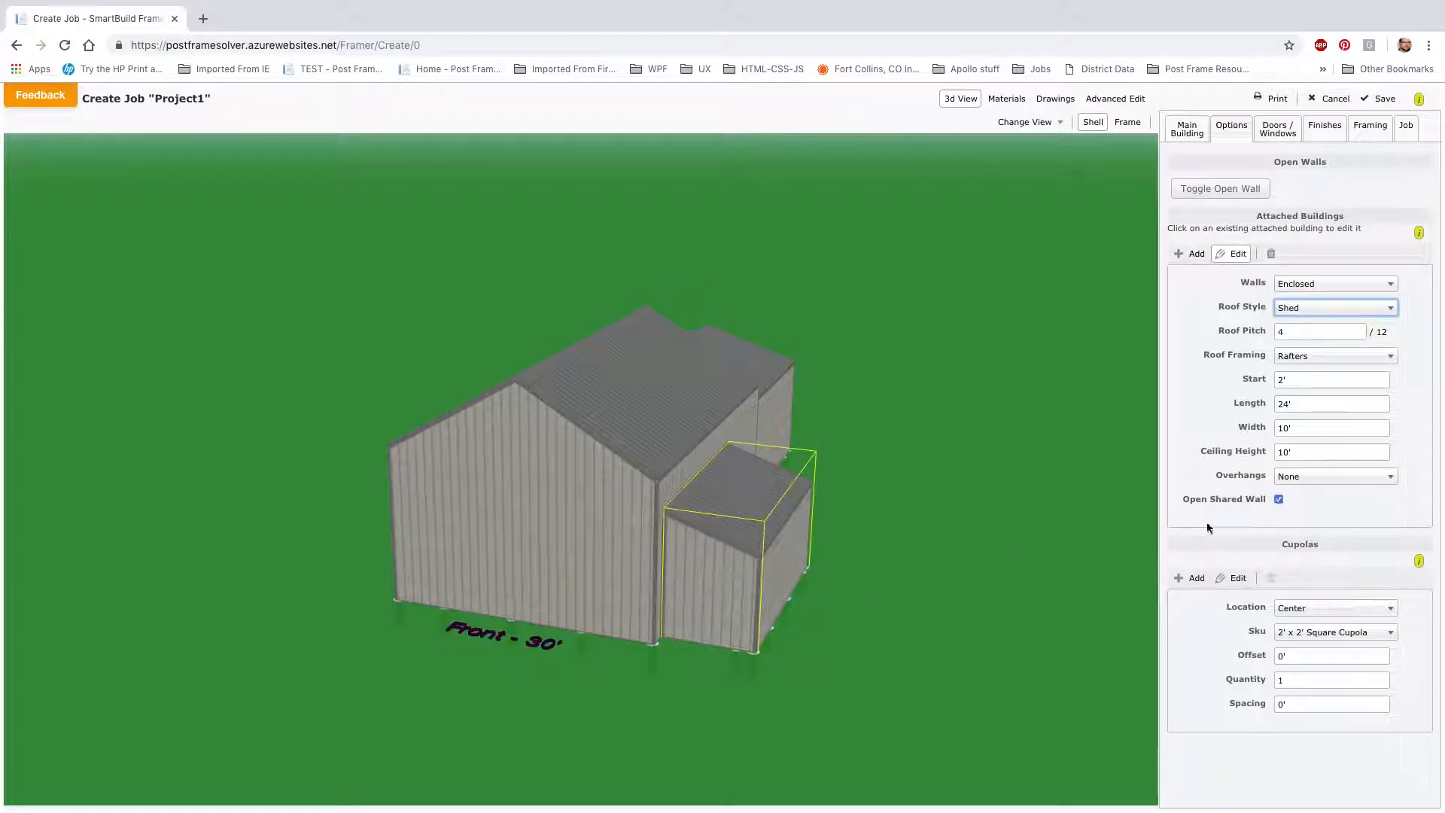
drag(789, 593, 934, 516)
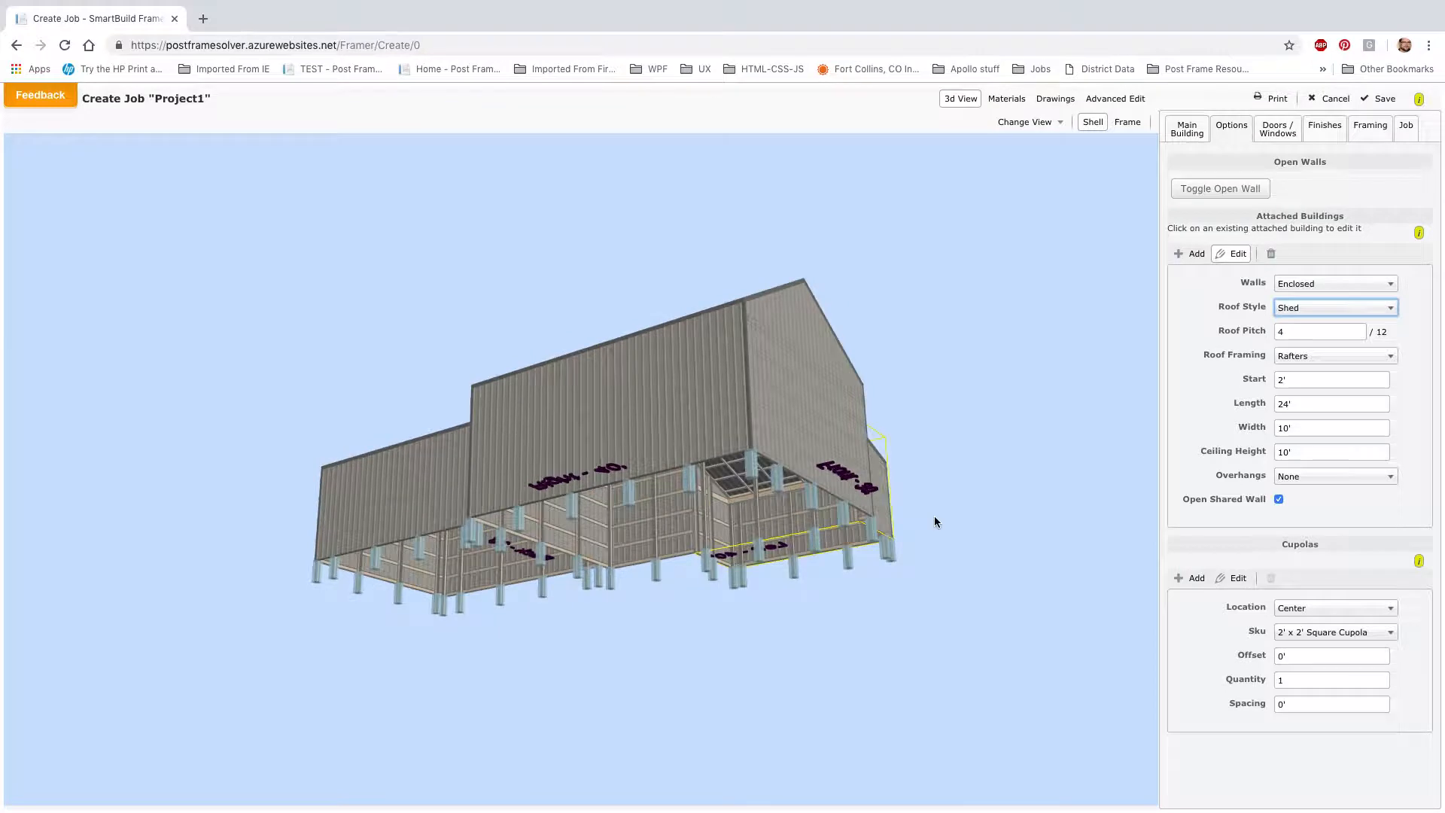
Turn off the open shared wall for the shed-roofed attached building.
click(1278, 498)
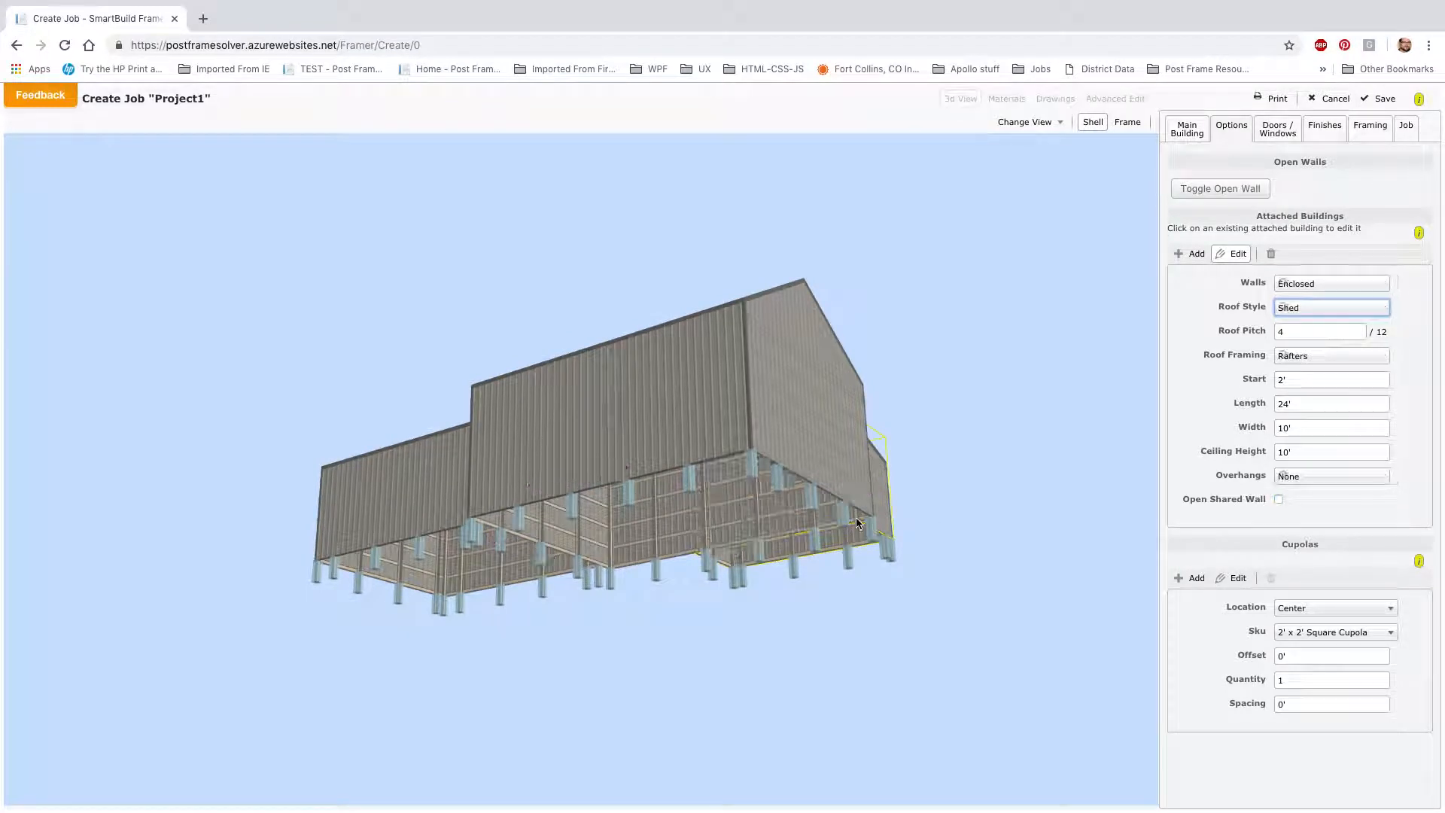
drag(1022, 504, 535, 580)
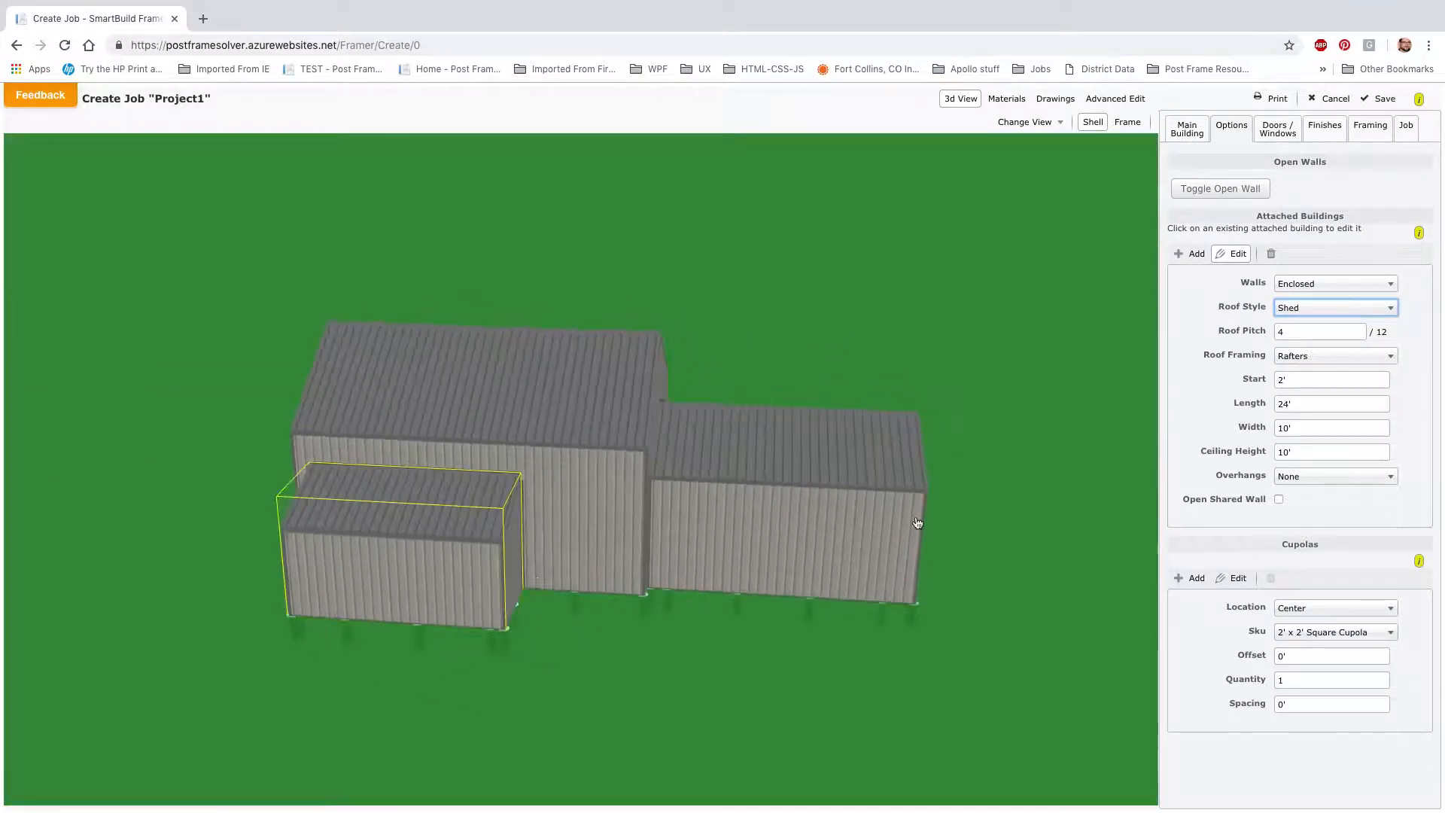
Add a shed-roofed attached building to the rear attached building's left side wall with a 0' start, 30' length and 10' width.
drag(914, 518, 1142, 432)
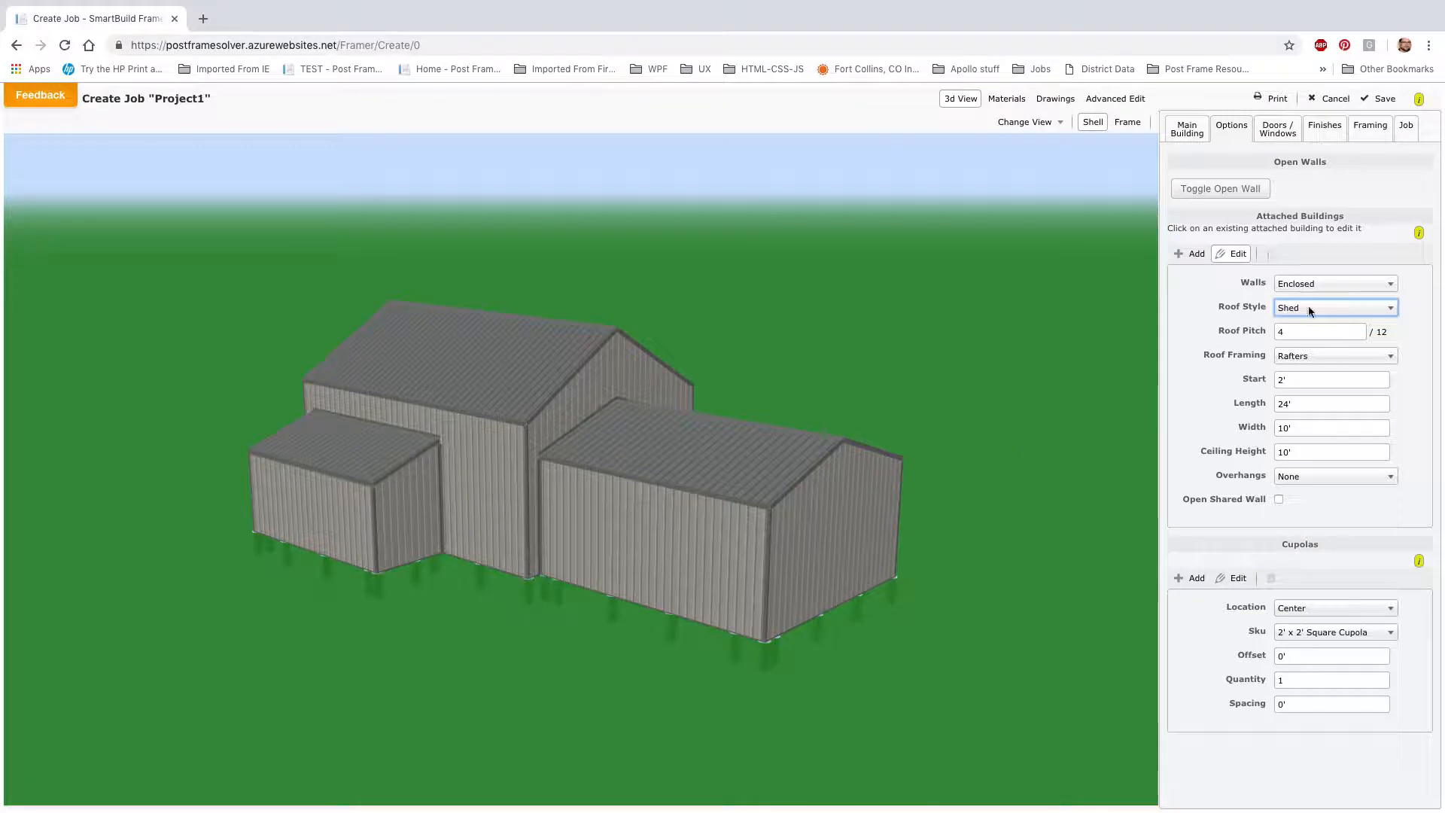
click(1189, 254)
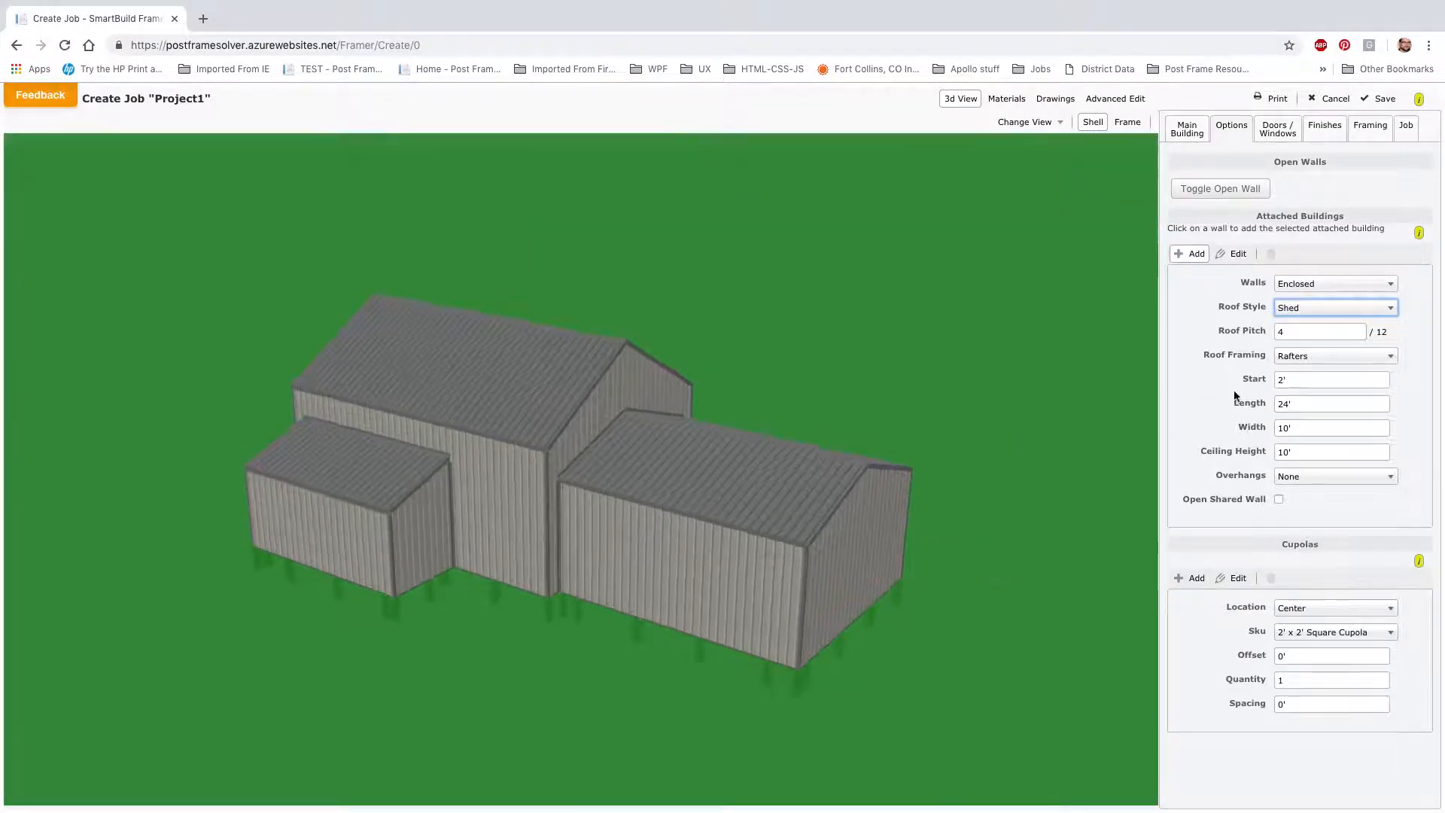
click(1292, 380)
text(0)
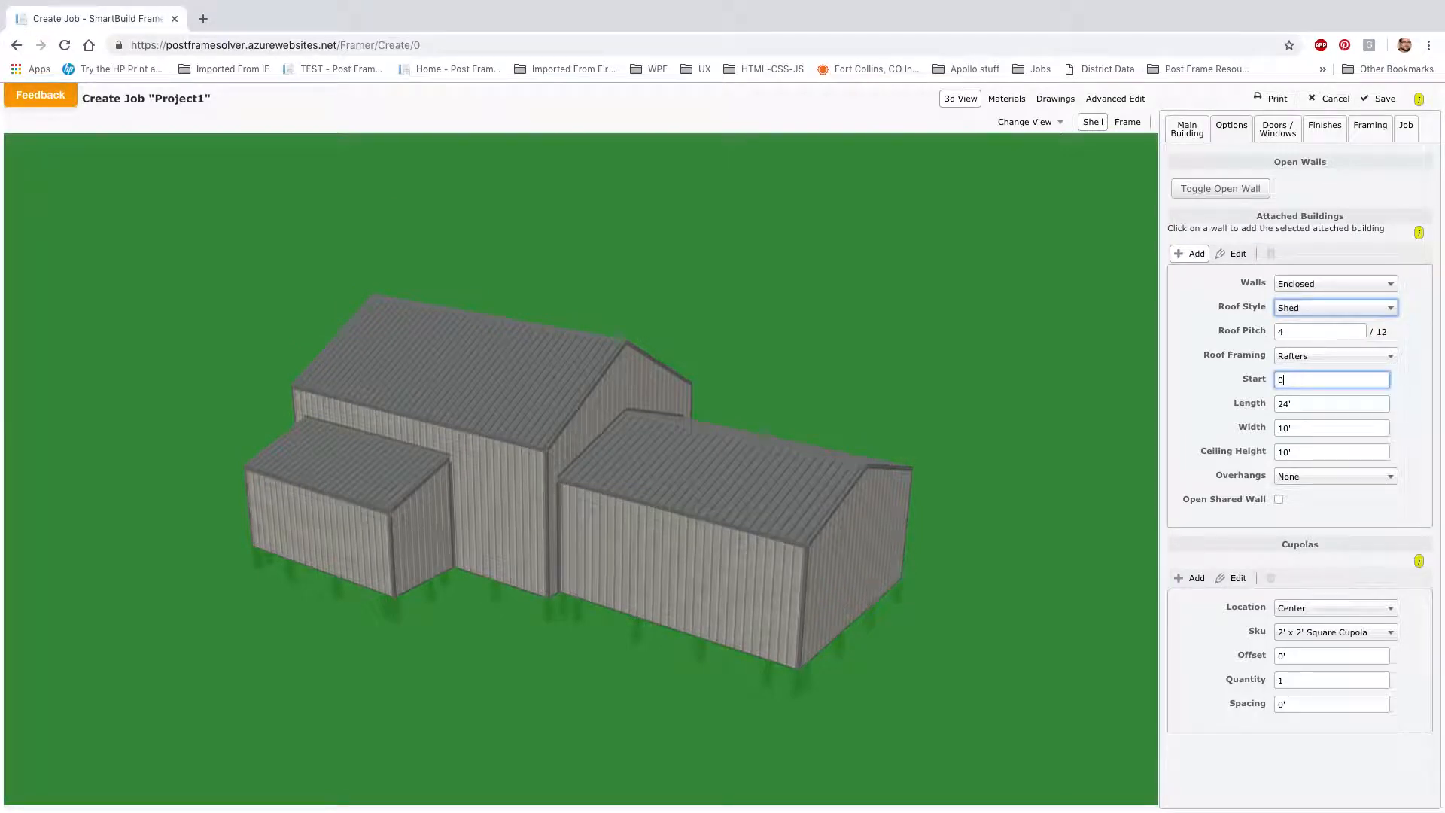
click(1310, 405)
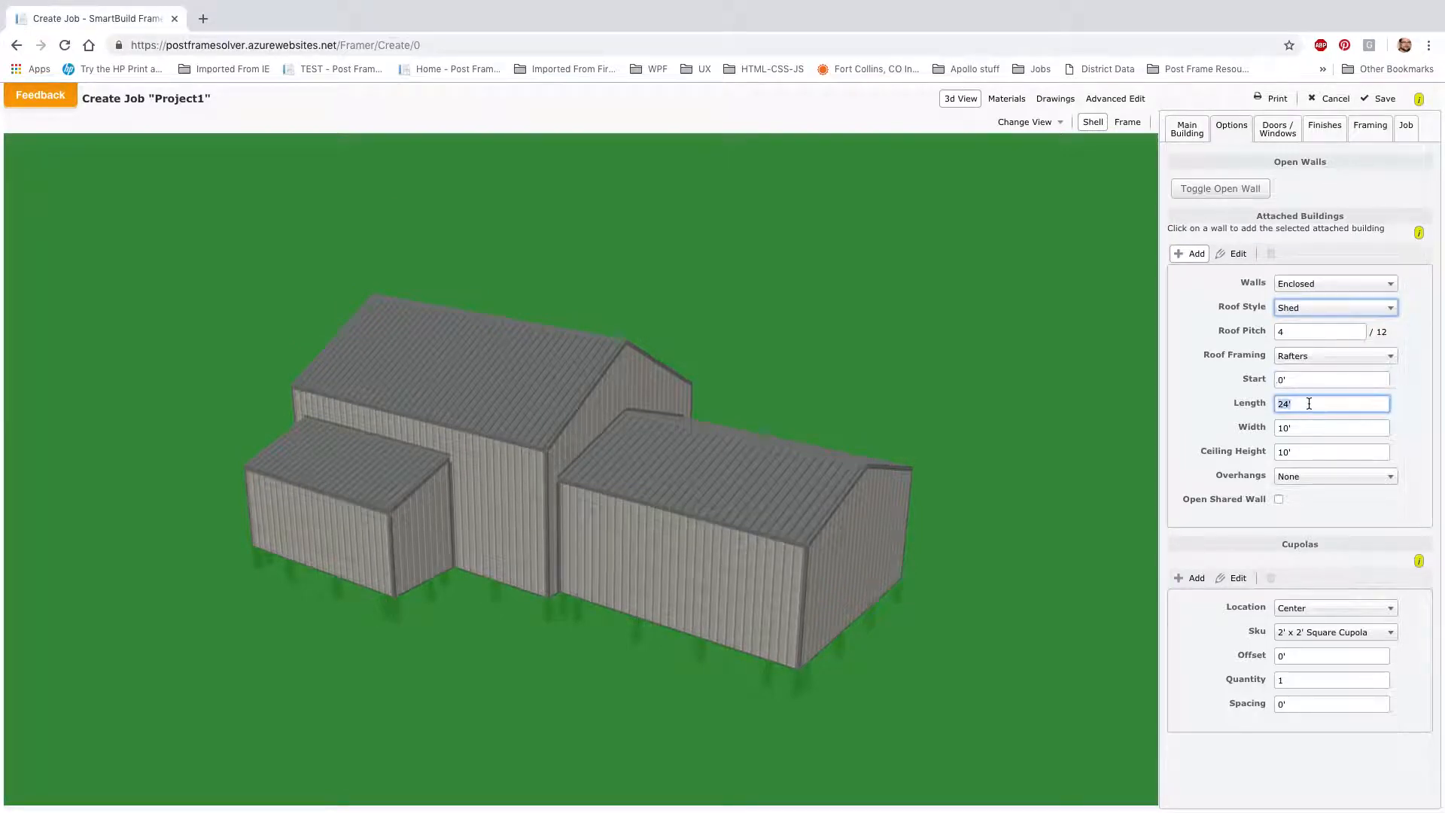
click(1305, 429)
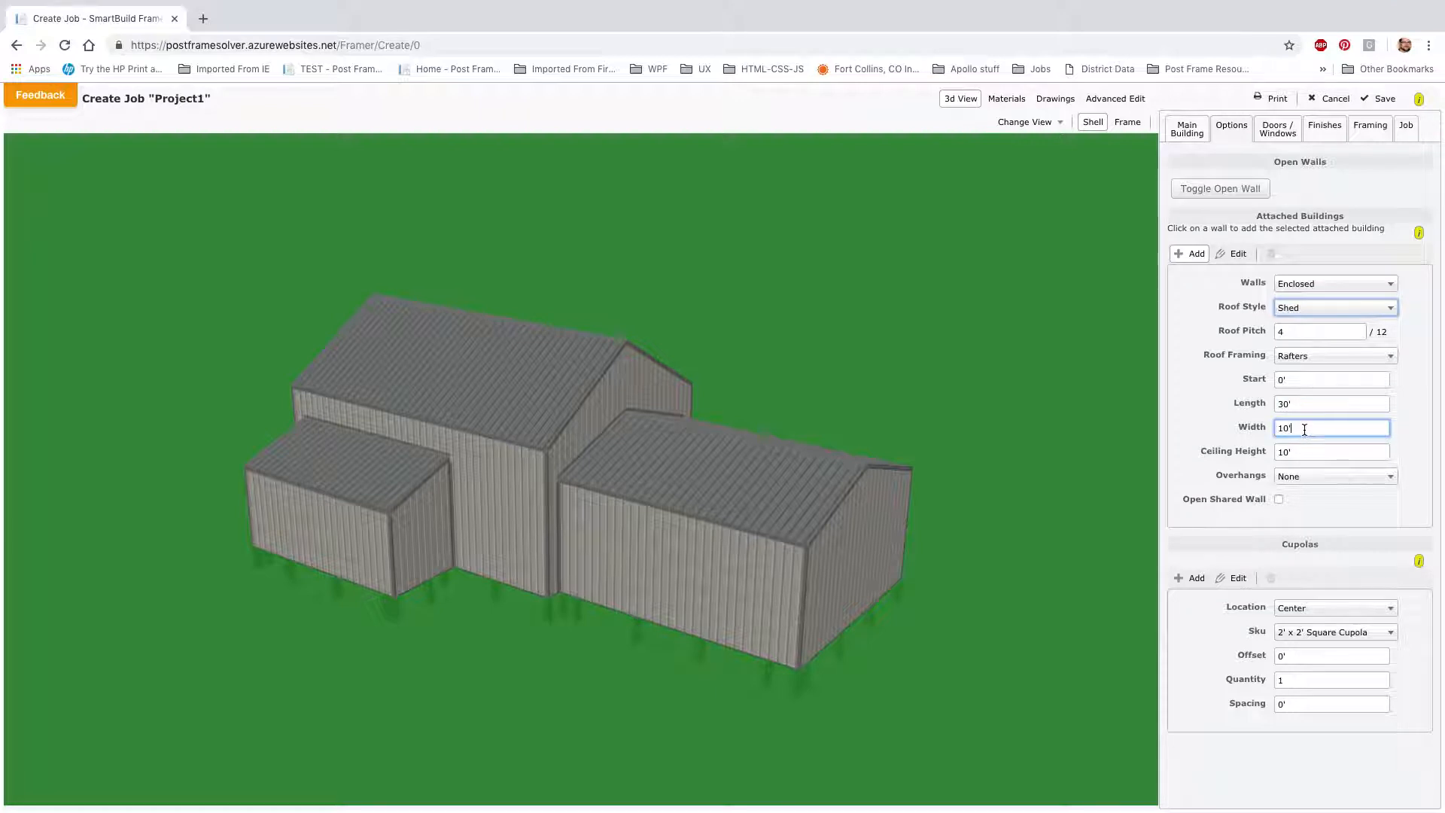
click(1306, 452)
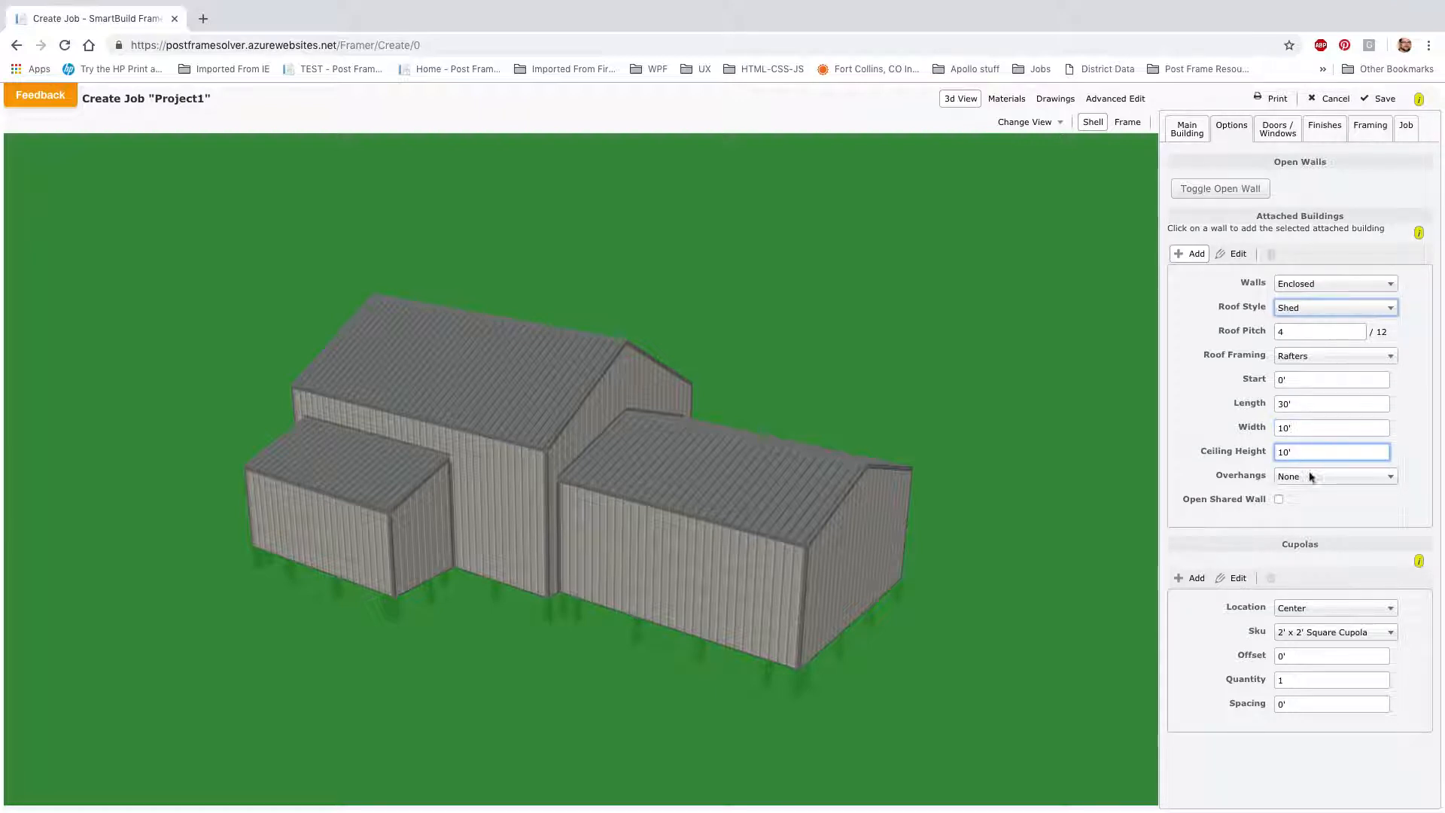
click(1192, 257)
click(715, 607)
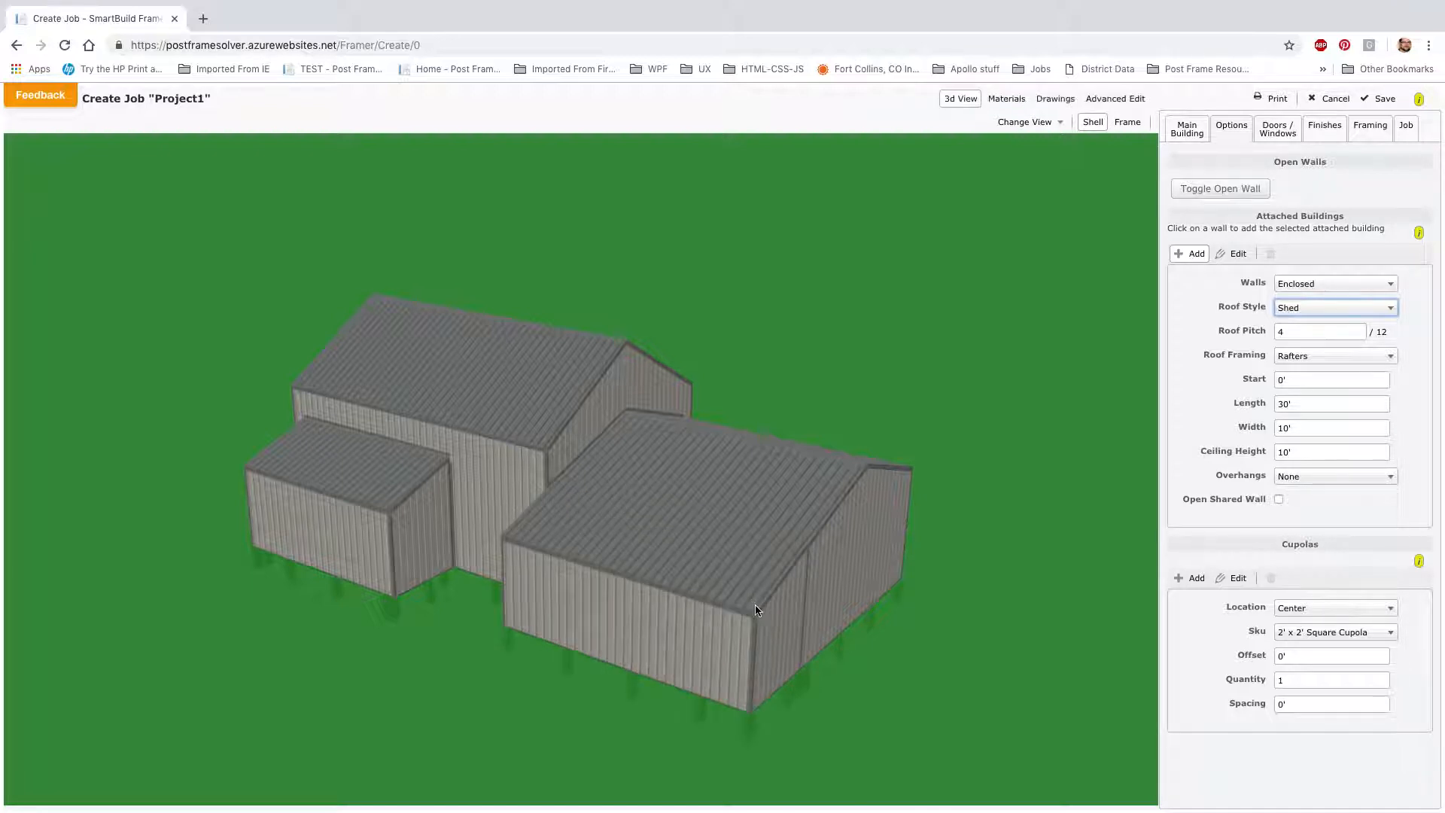
Enter a 10' length and add another shed-roofed attached building to the rear attached building's gable end wall.
drag(803, 577, 696, 567)
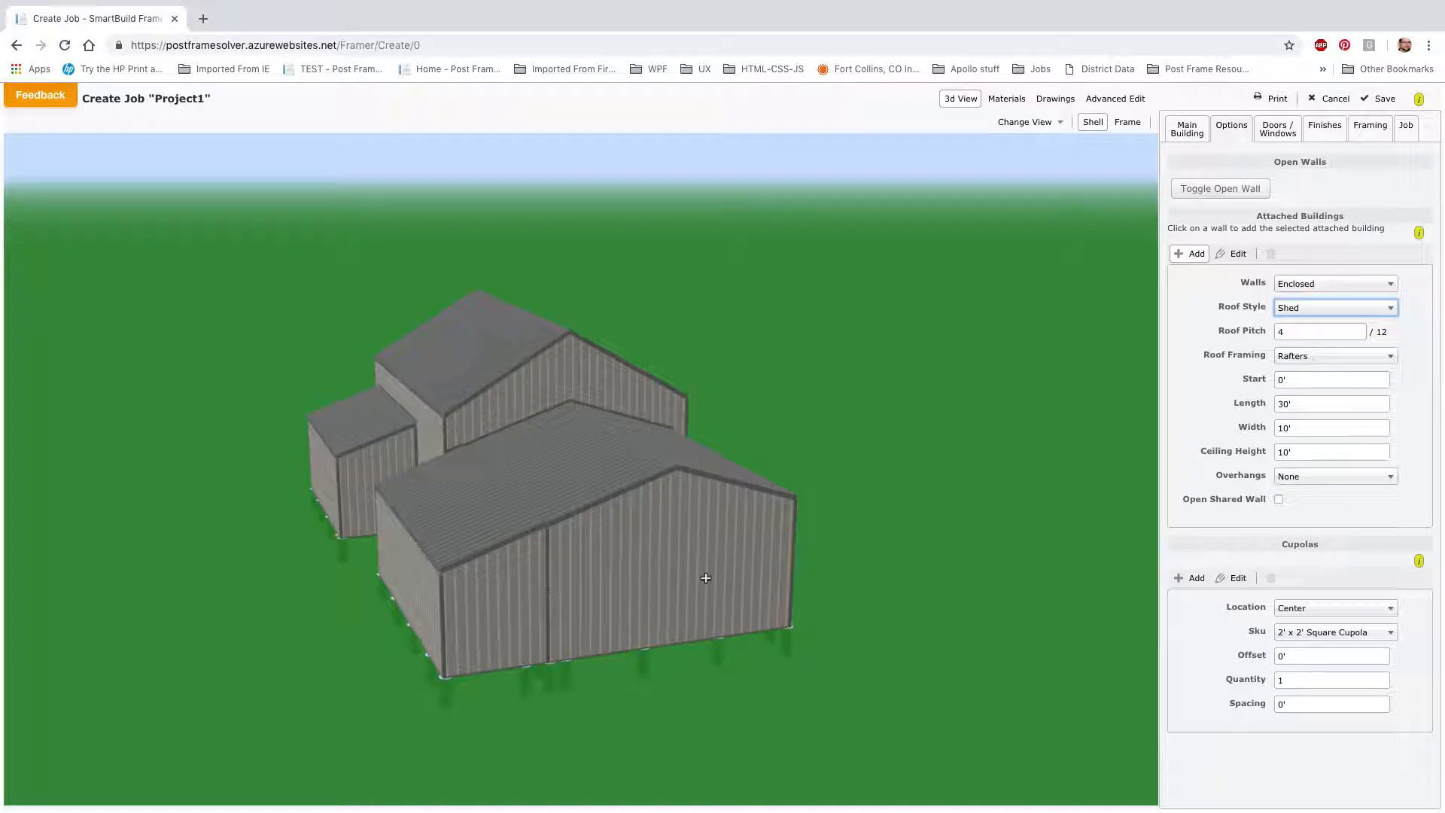
click(1299, 403)
text(10)
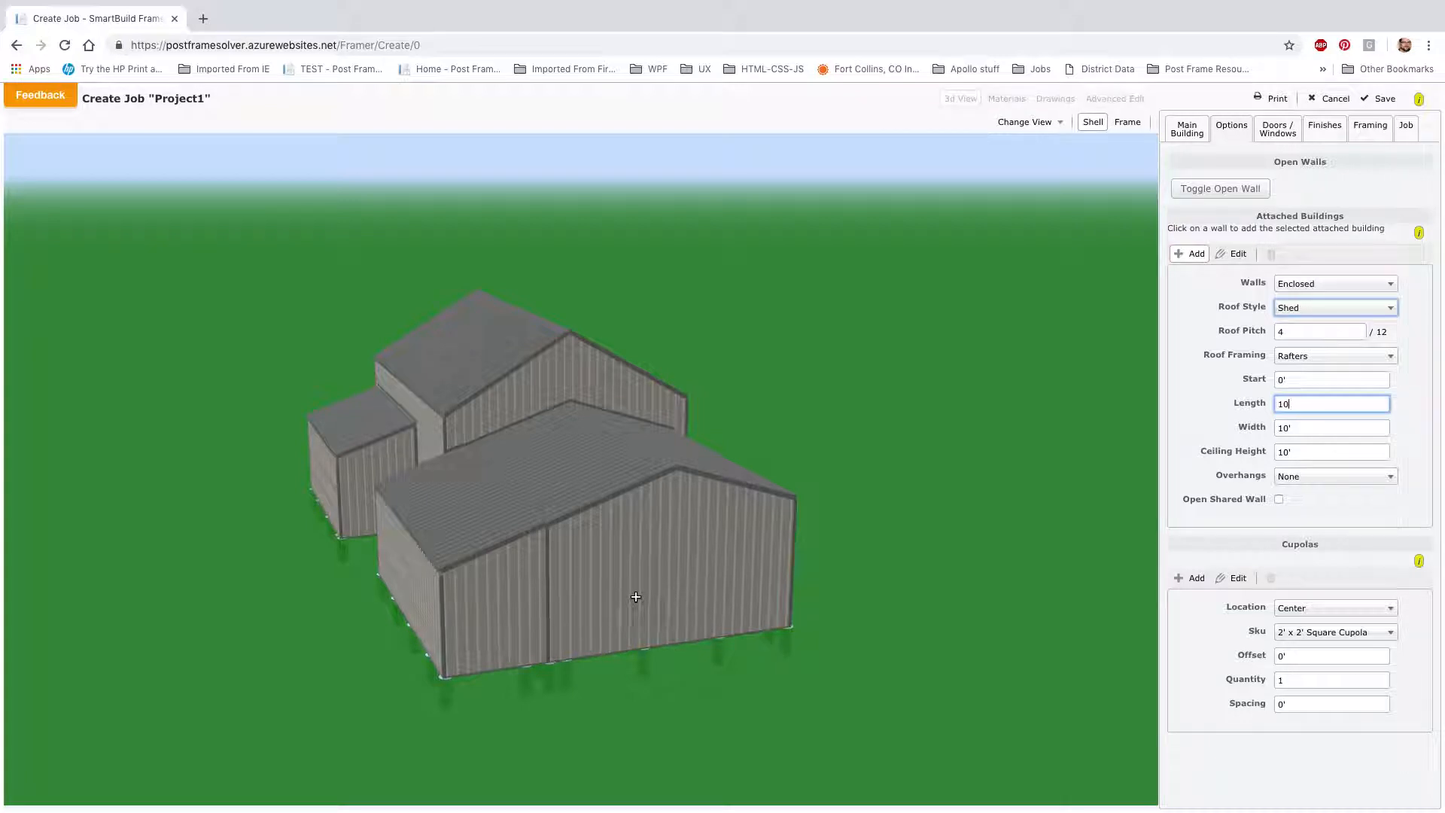
click(635, 597)
mouse_move(822, 591)
mouse_down()
mouse_move(707, 614)
mouse_move(846, 594)
mouse_up()
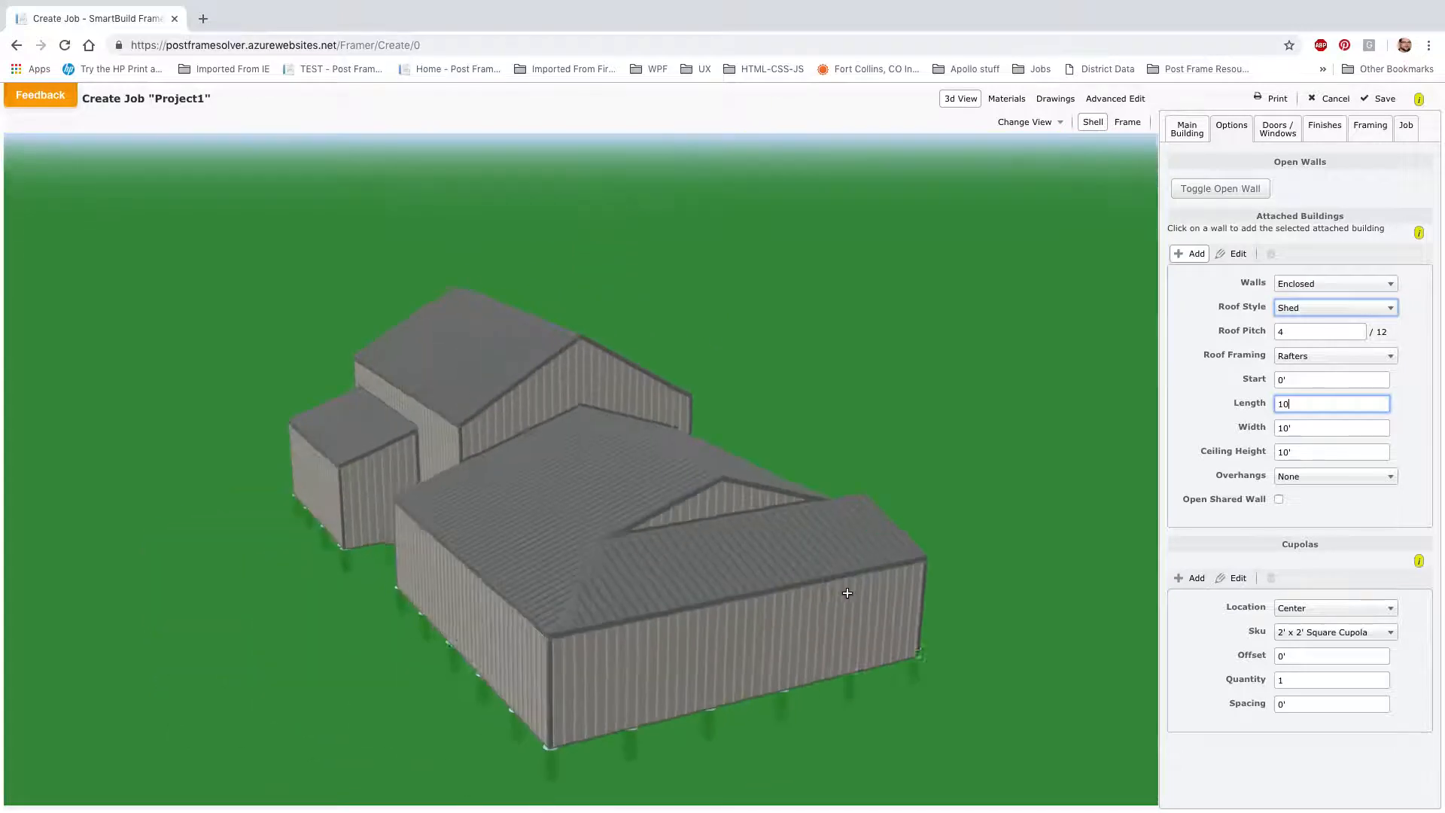
Edit the shed-roofed building on the rear gable end and set its length to 10'.
click(1308, 429)
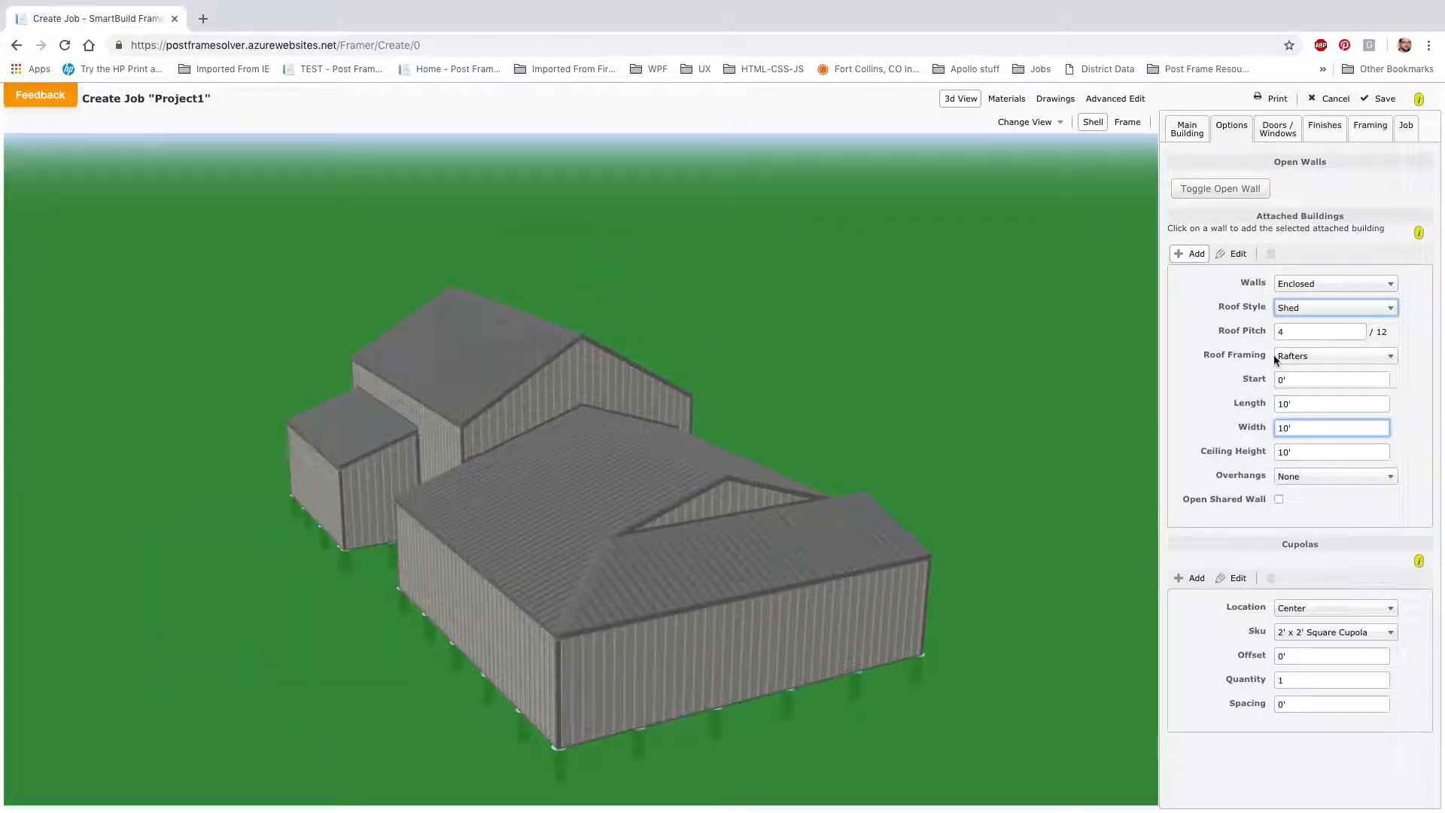
click(1232, 254)
click(781, 586)
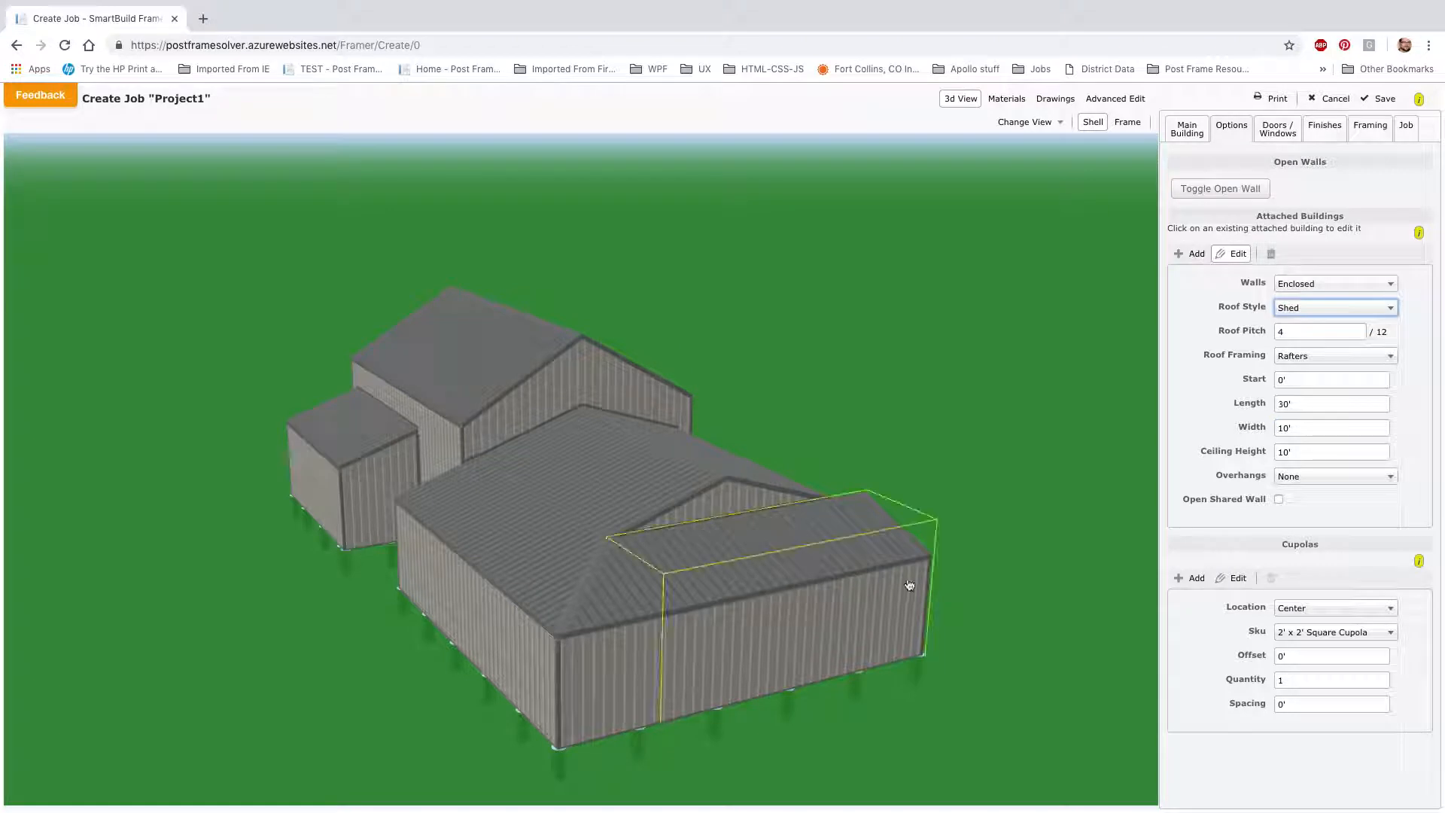
double_click(1301, 404)
text(10')
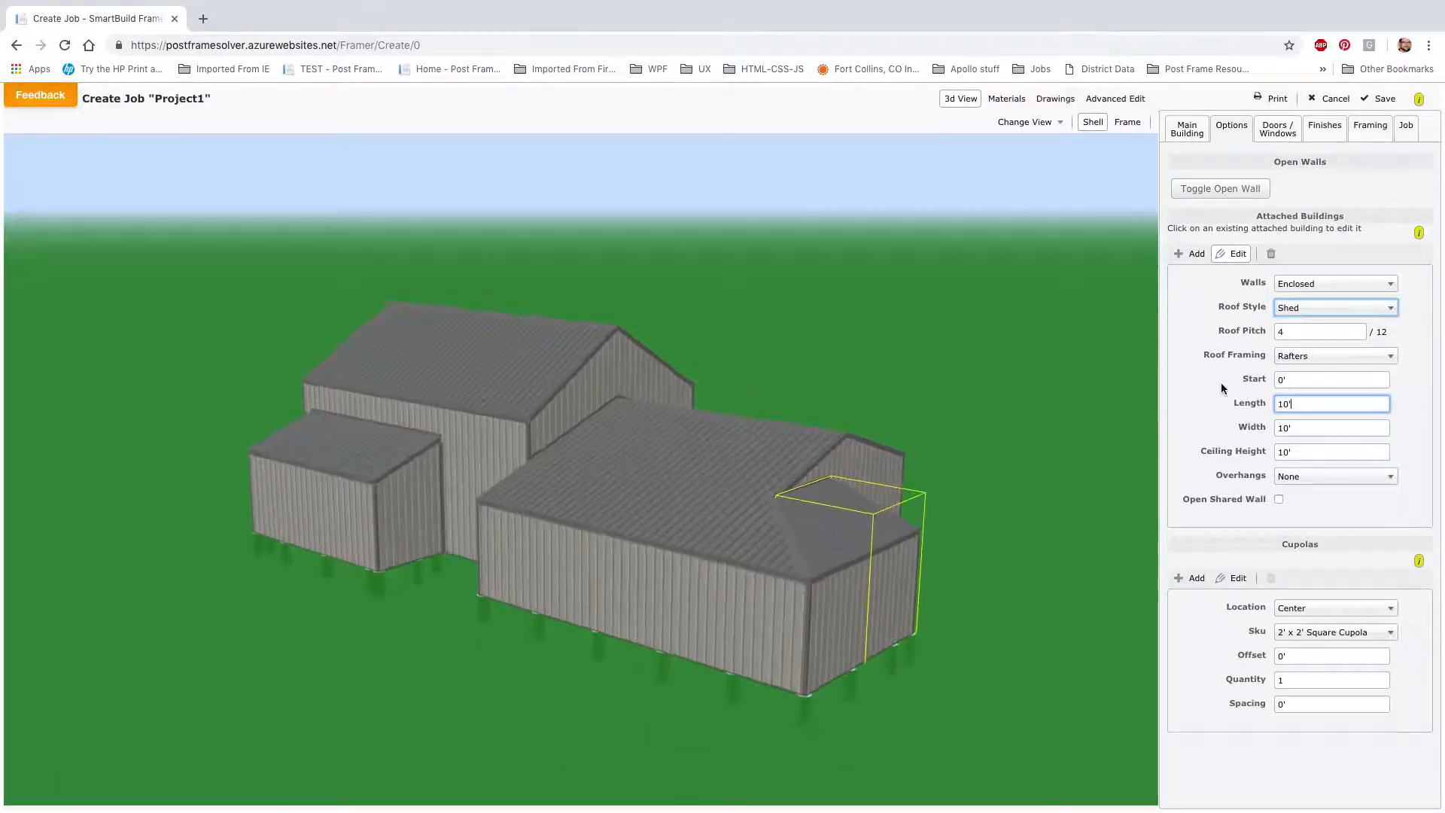
Toggle the outer walls of the wraparound shed-roofed attached buildings to open.
click(1230, 189)
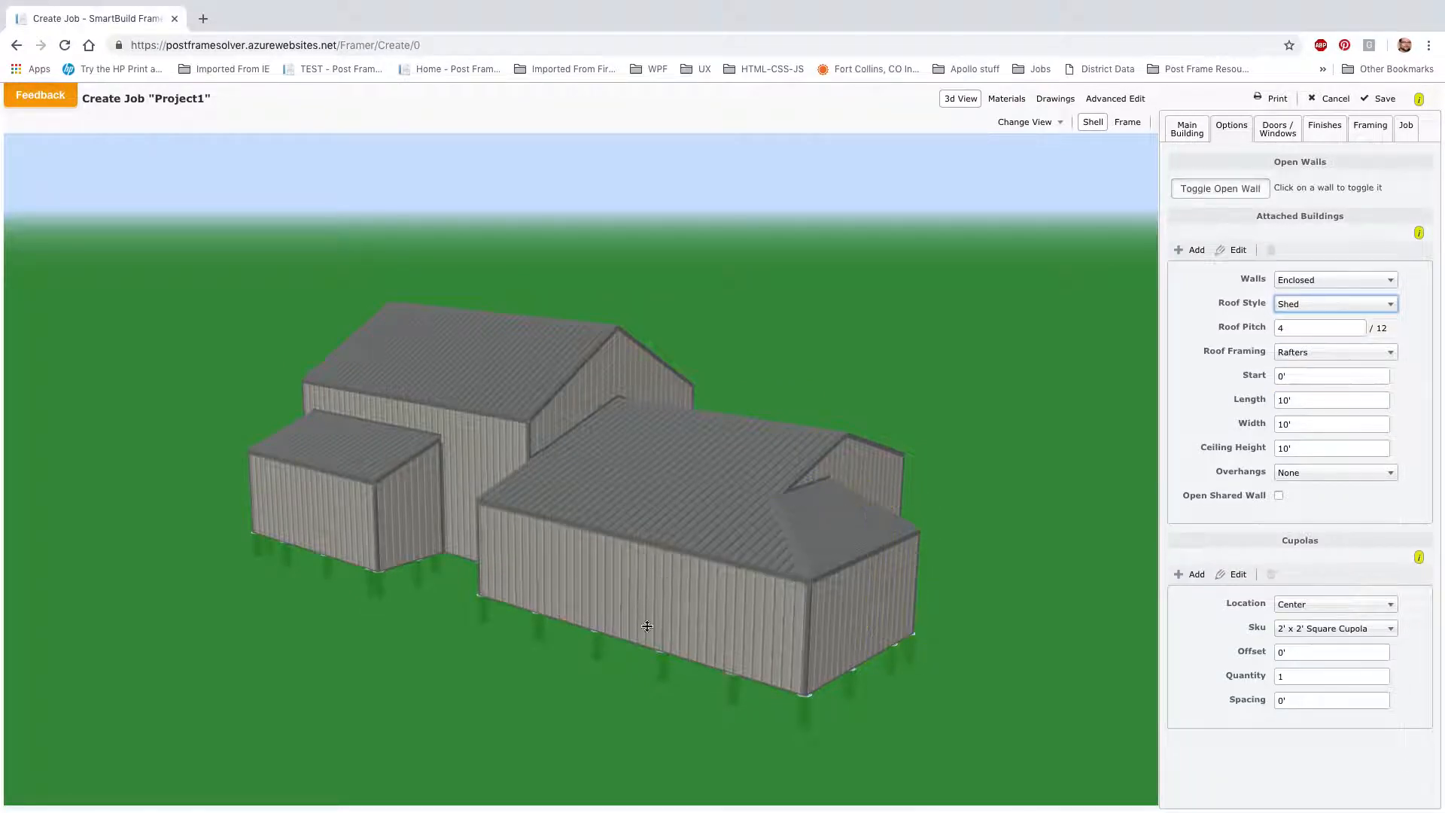
click(661, 606)
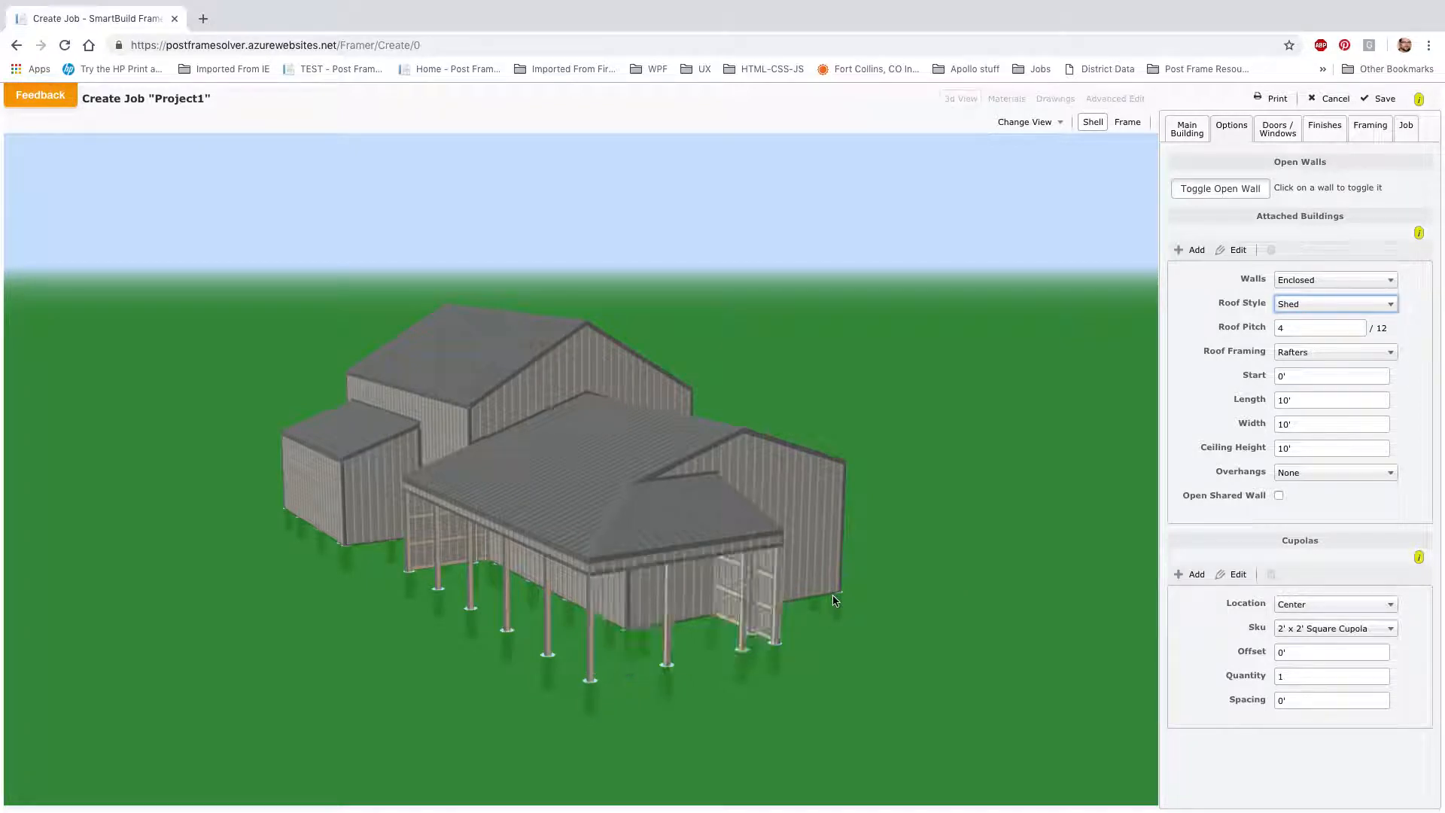
drag(834, 600, 913, 607)
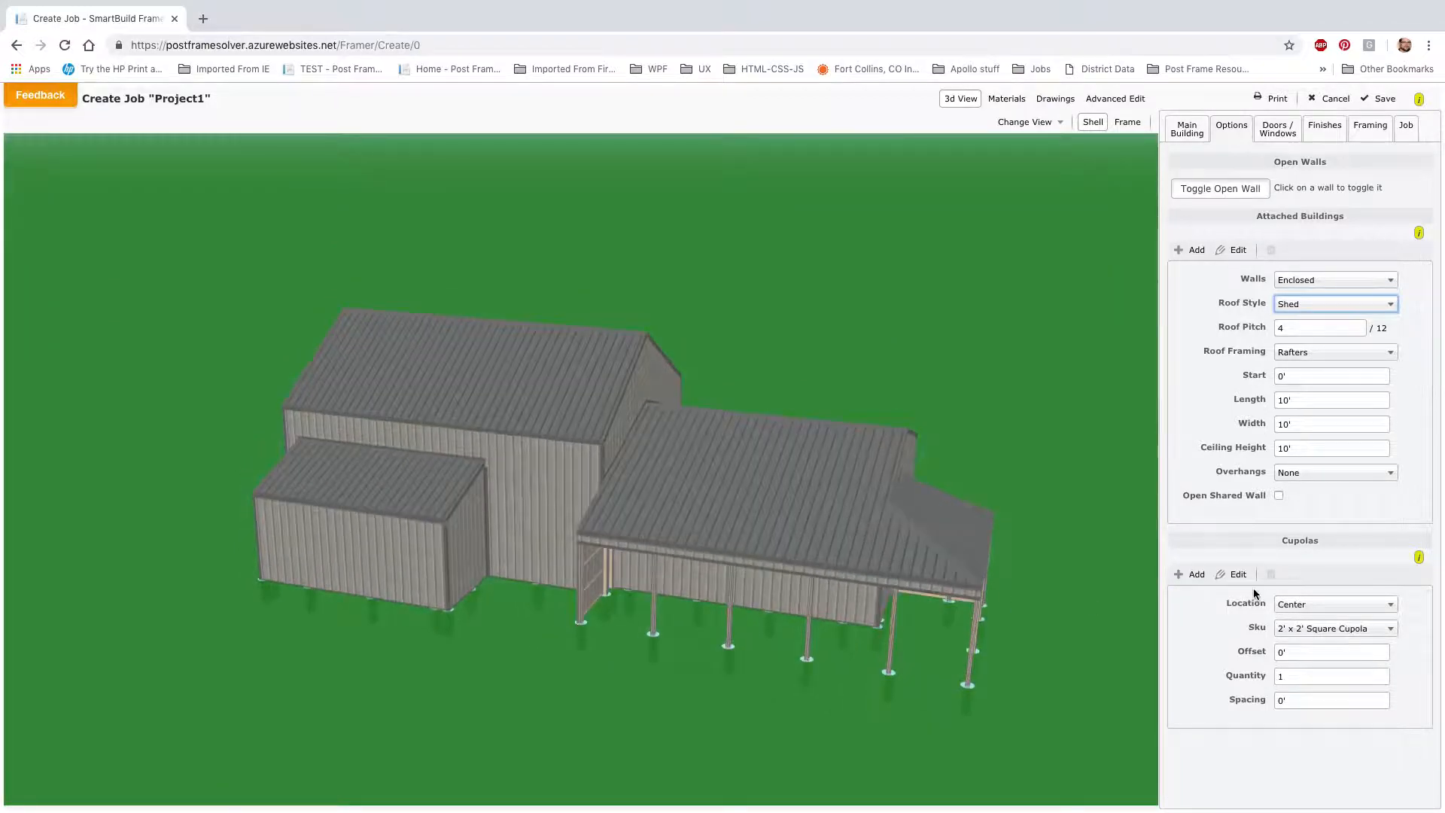
Add two centered 2' x 2' Square Cupolas to the main building's roof.
click(1292, 677)
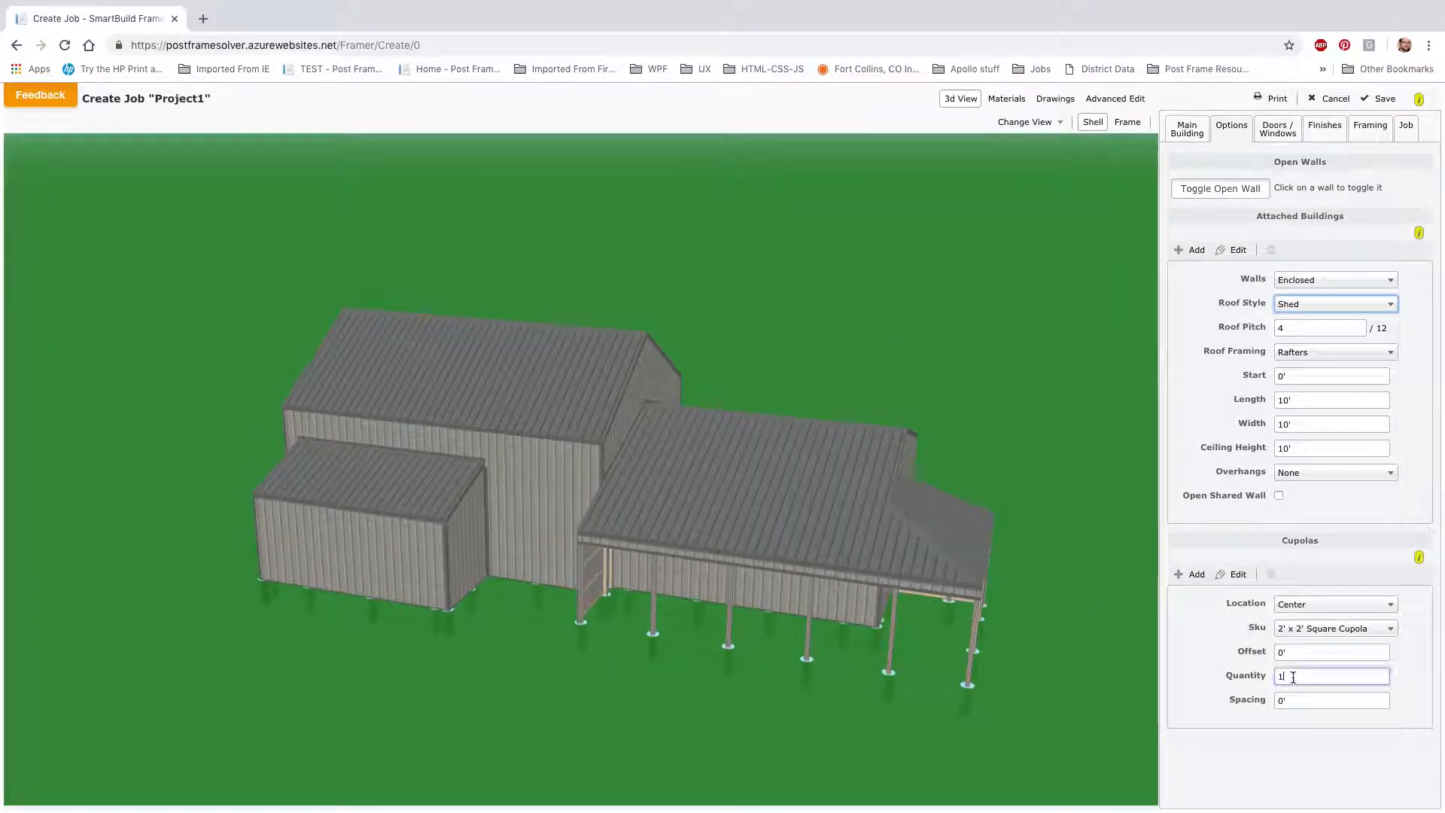
click(1336, 629)
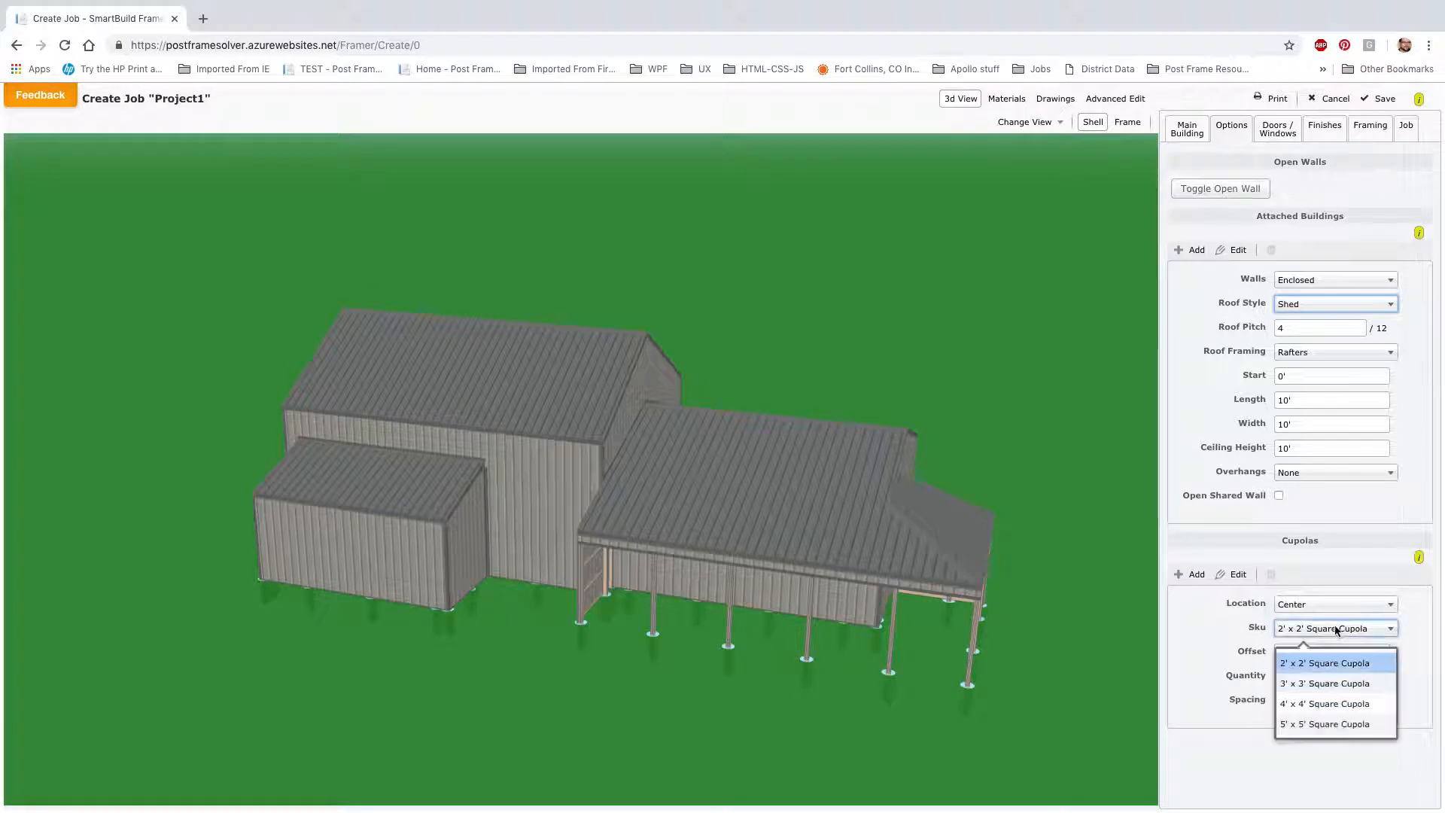
click(1191, 575)
click(1190, 575)
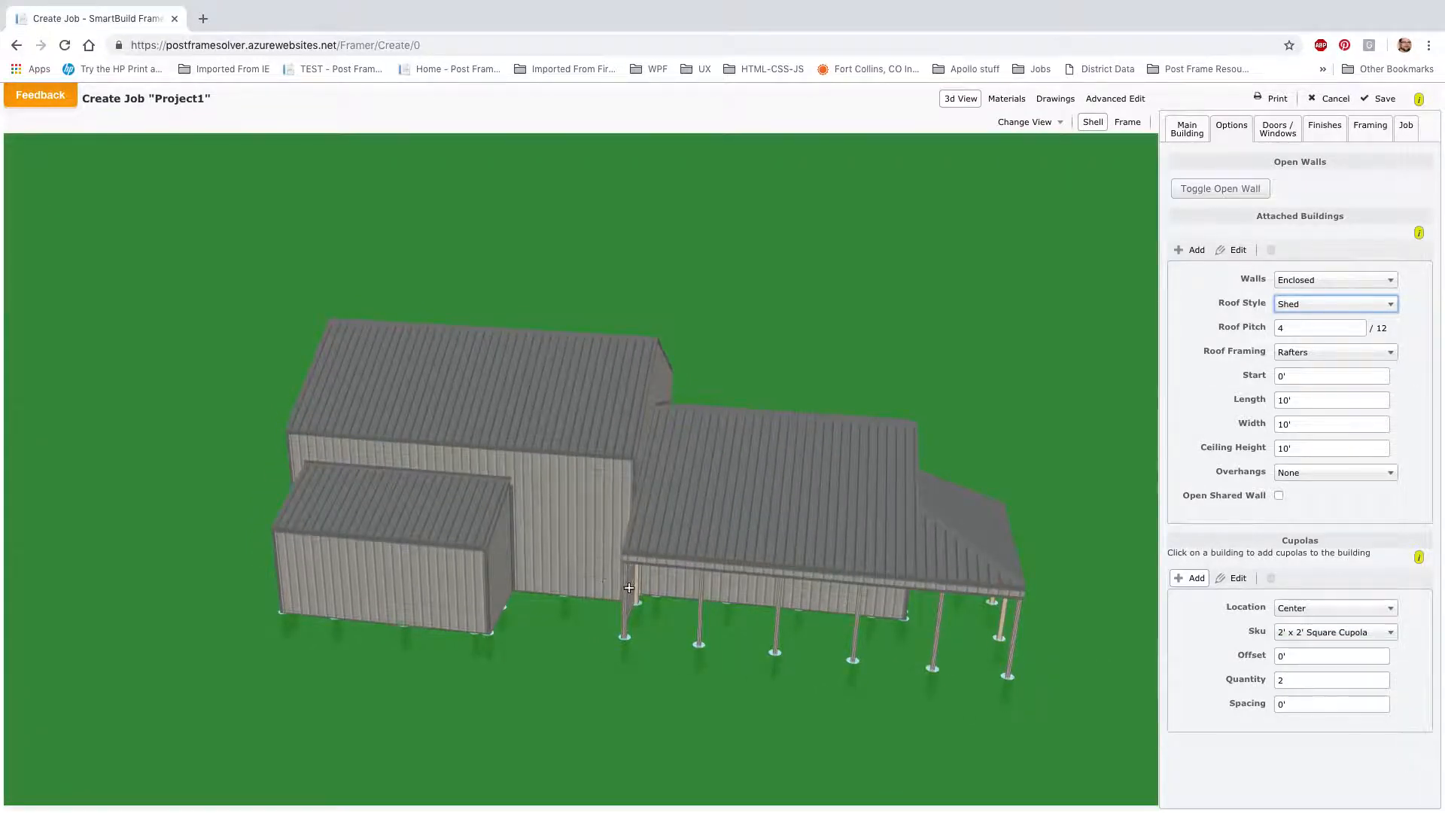
click(531, 378)
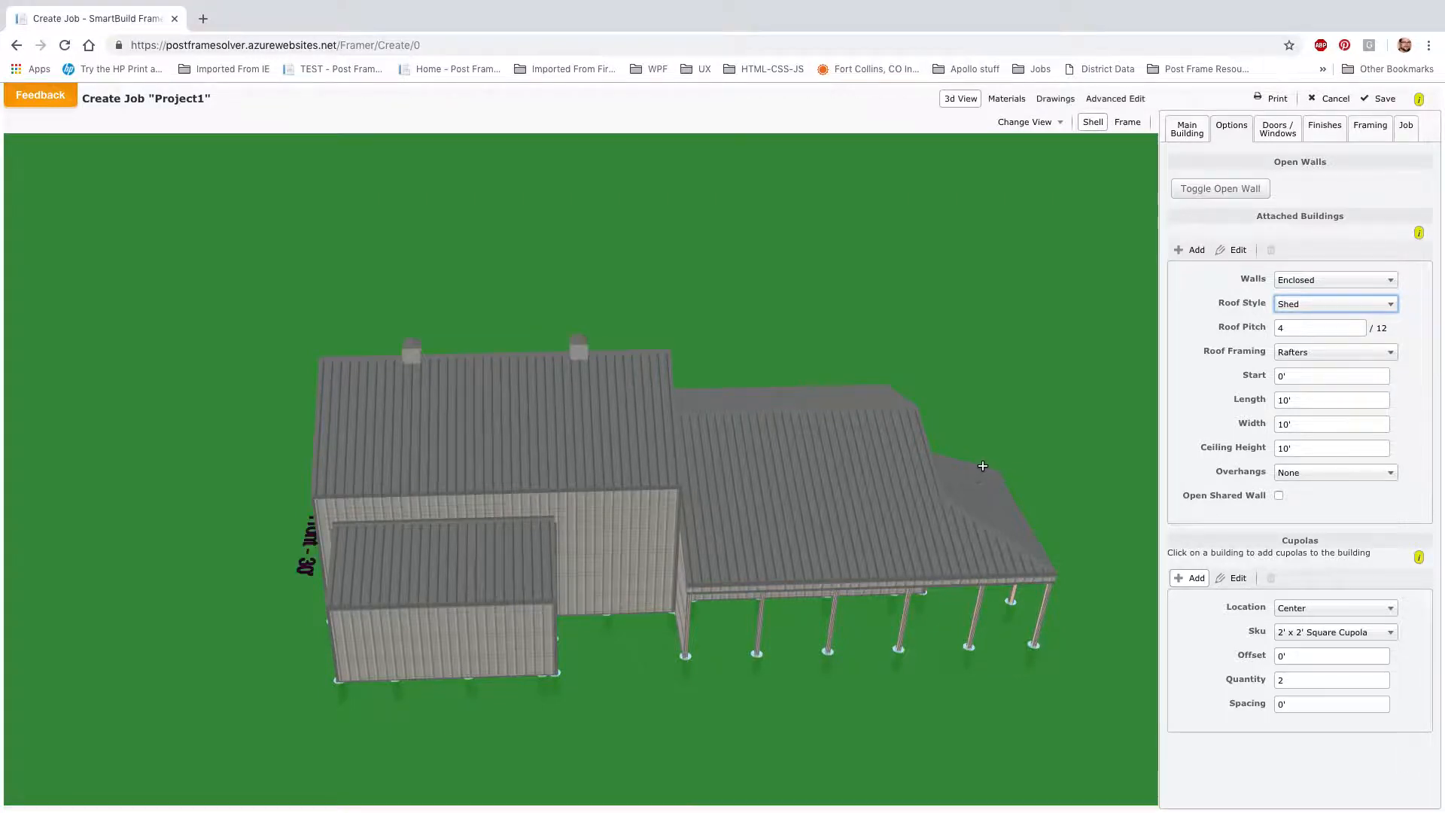
drag(982, 468, 473, 443)
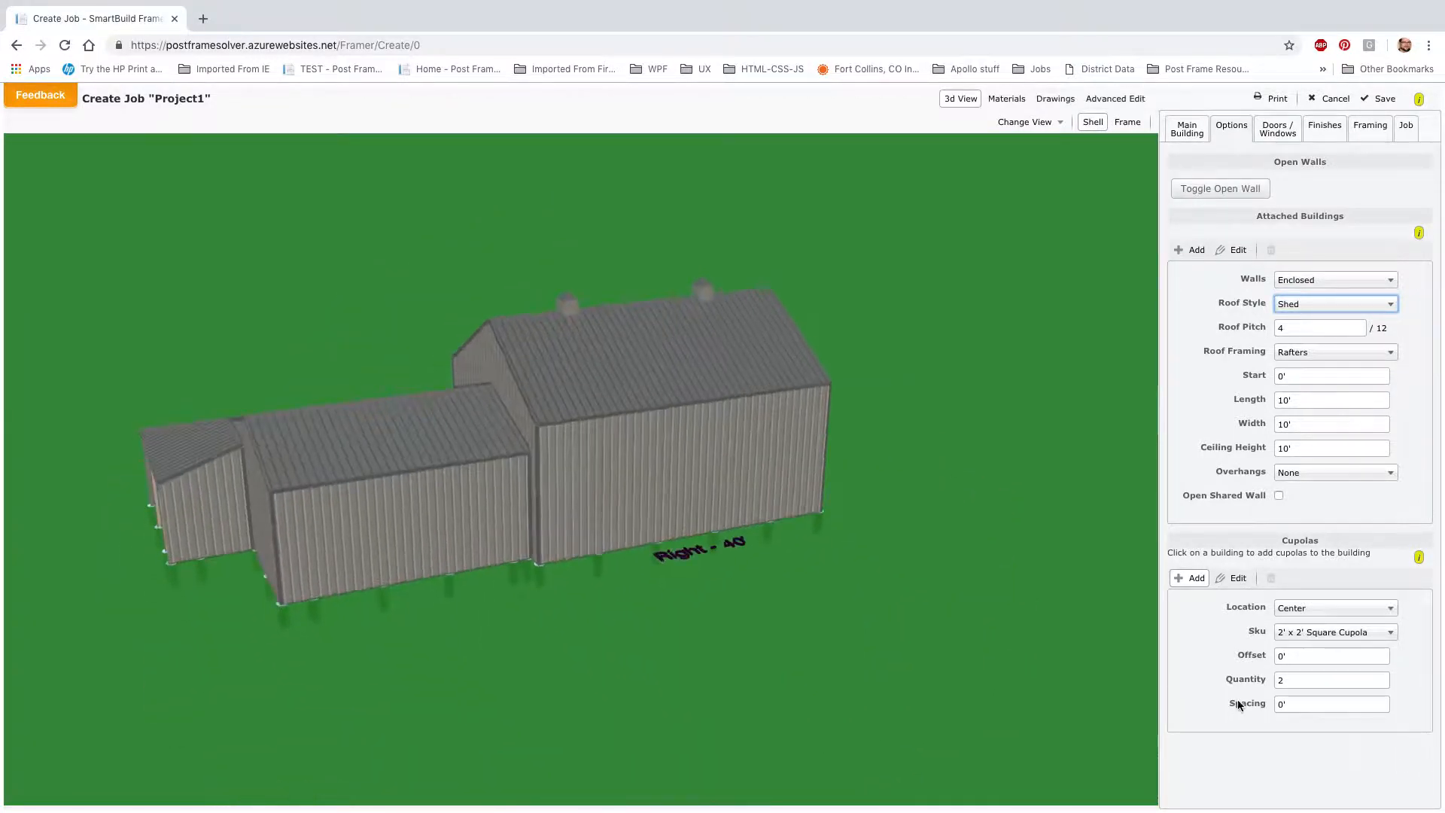
Set the cupola quantity to 1 and add a centered 2' x 2' Square Cupola to the gabled rear attached building.
click(1304, 675)
key(BackSpace)
text(1)
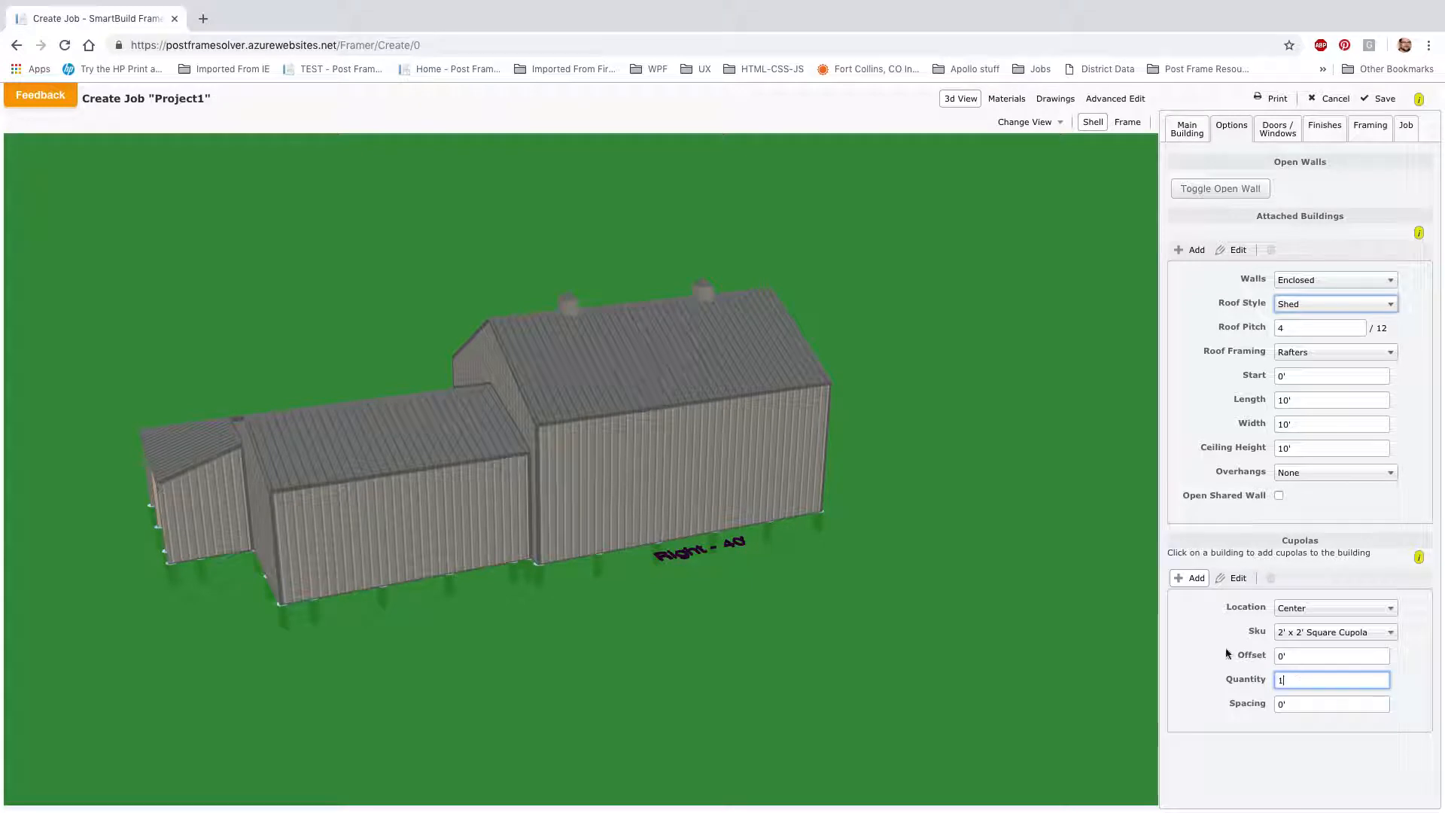
click(1295, 699)
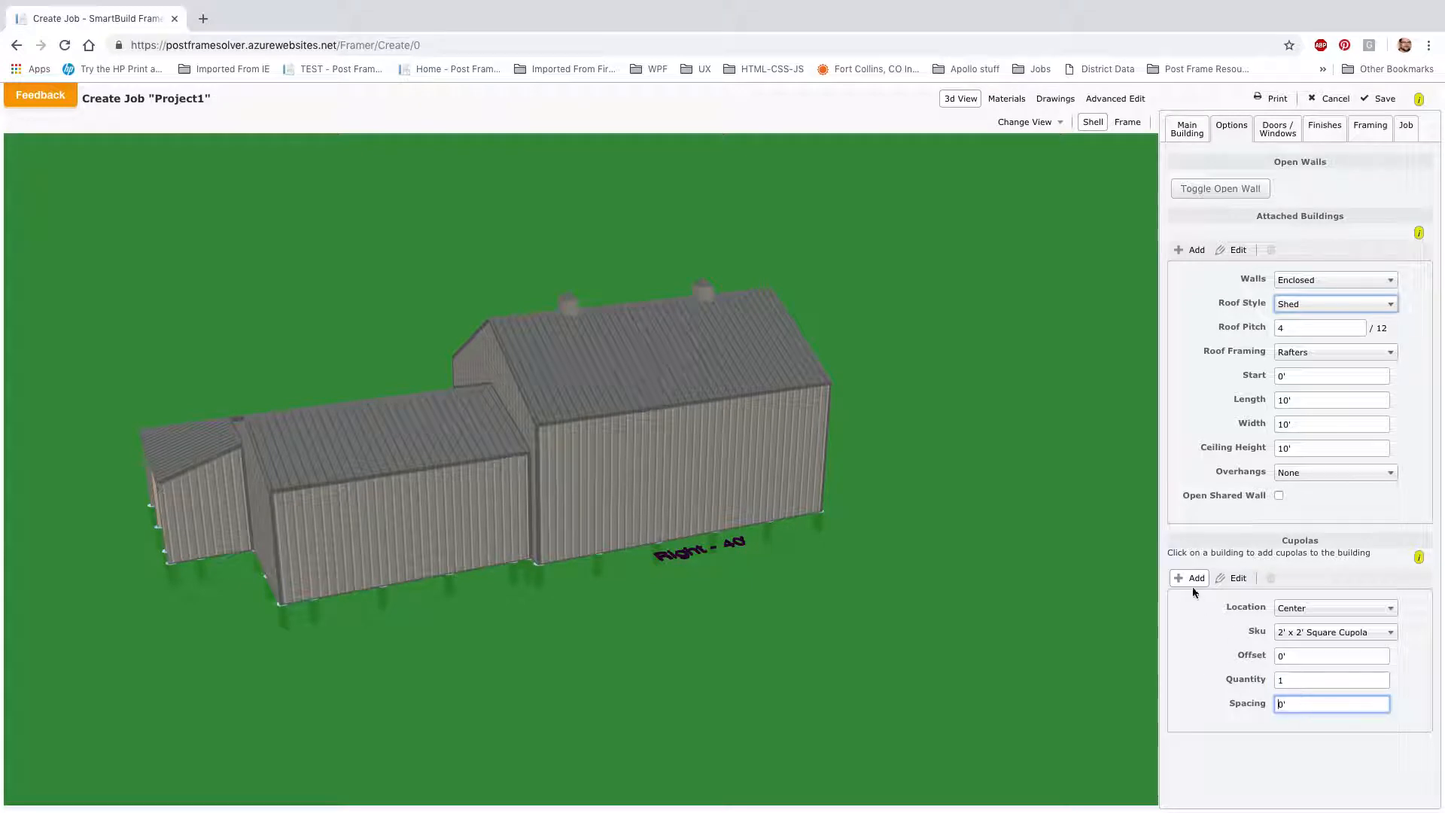
click(380, 415)
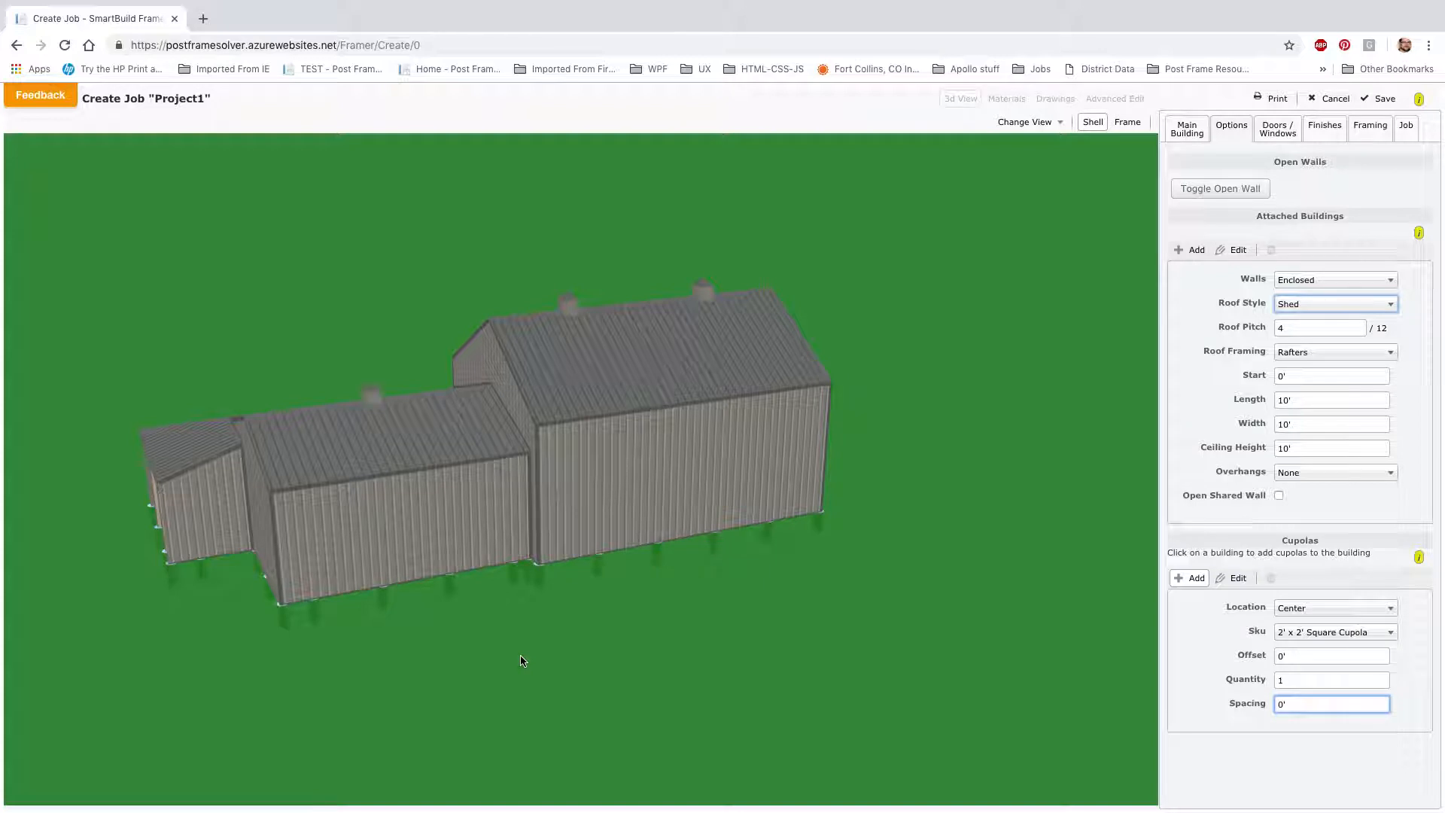
drag(523, 660, 1114, 632)
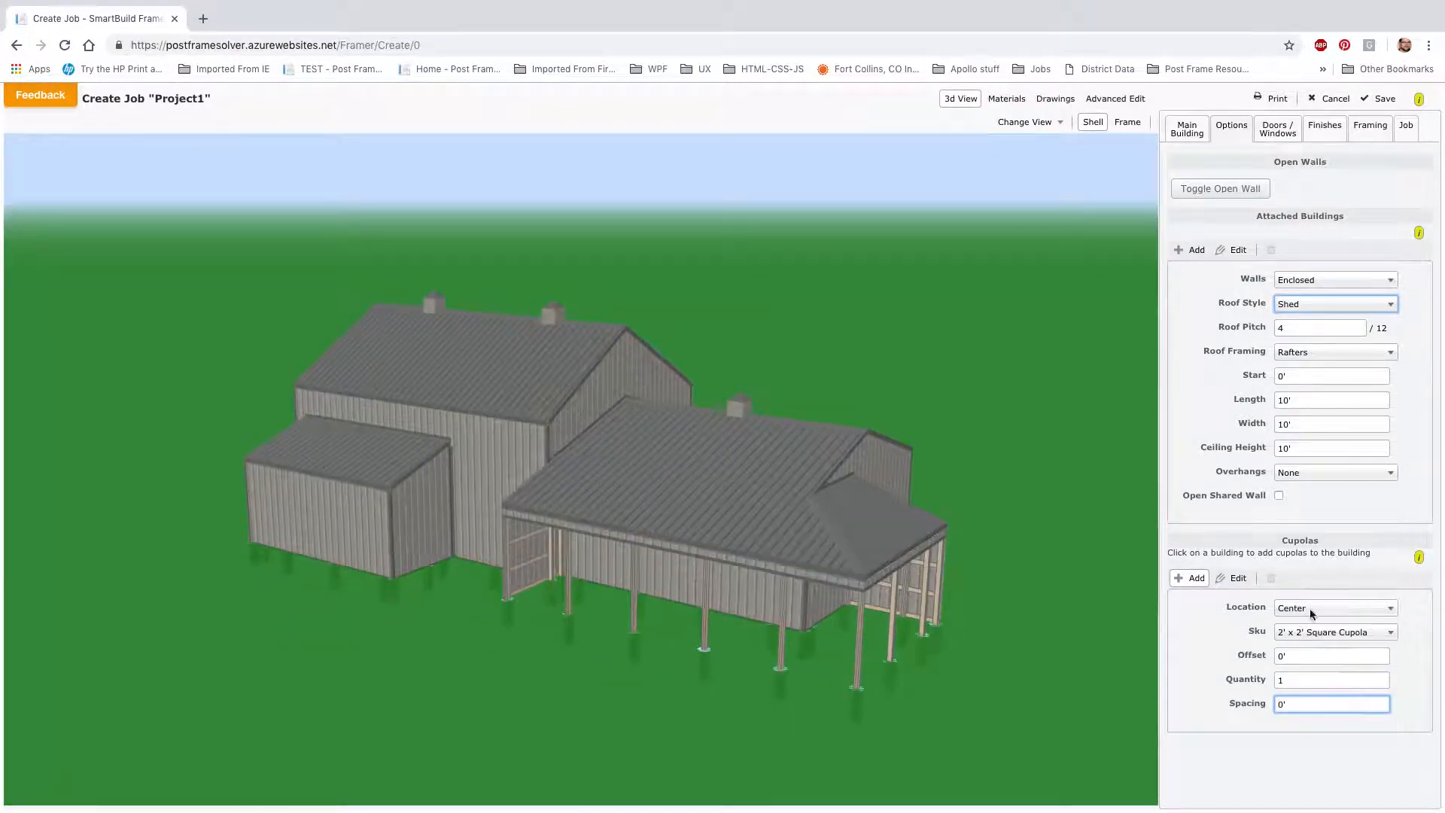
click(1310, 608)
click(1202, 639)
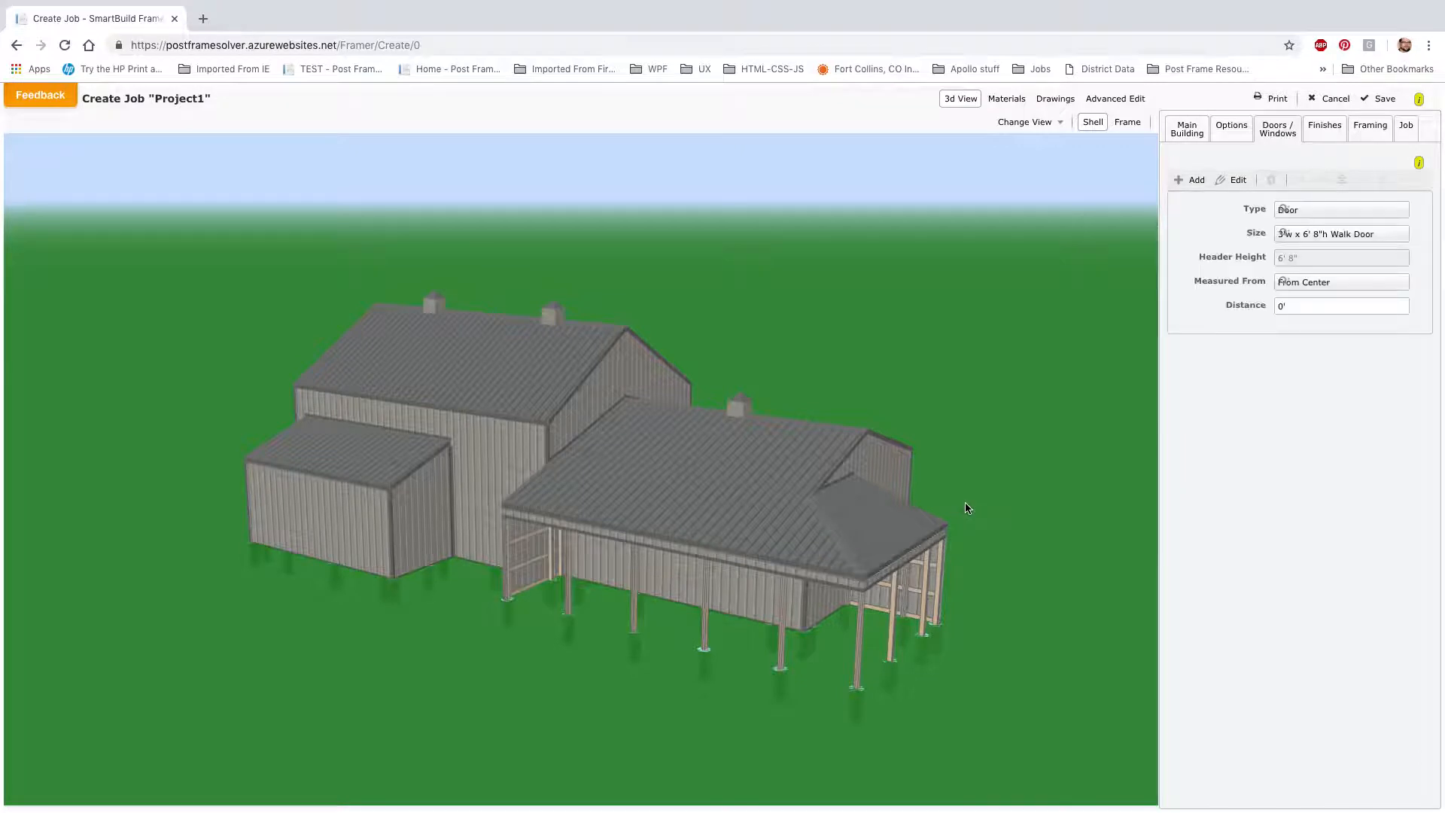
Add a 4082 Green Door to the front-facing wall of the shed-roofed building on the main building's left side, and inspect it up close.
drag(968, 507, 175, 505)
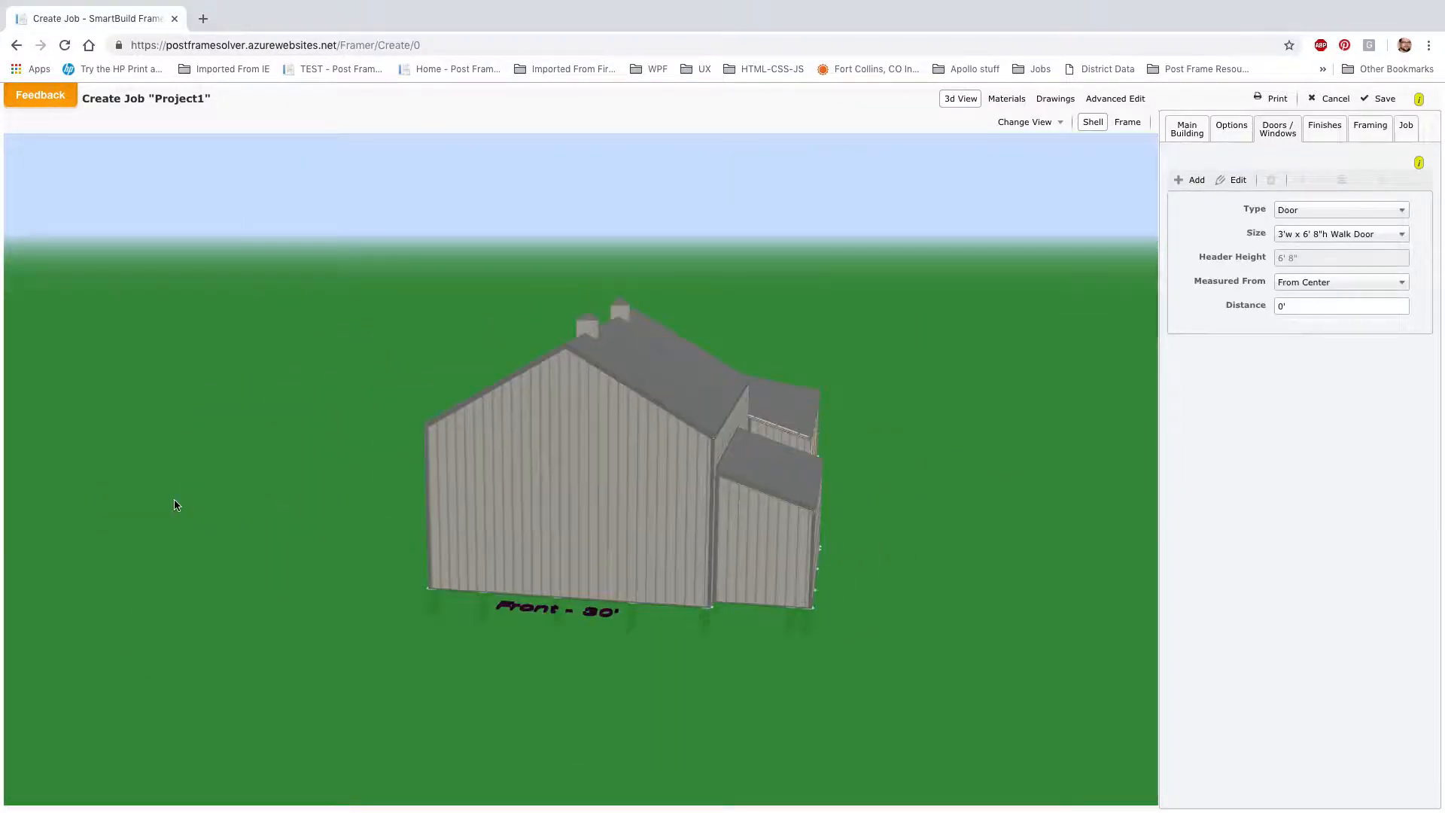
click(1335, 235)
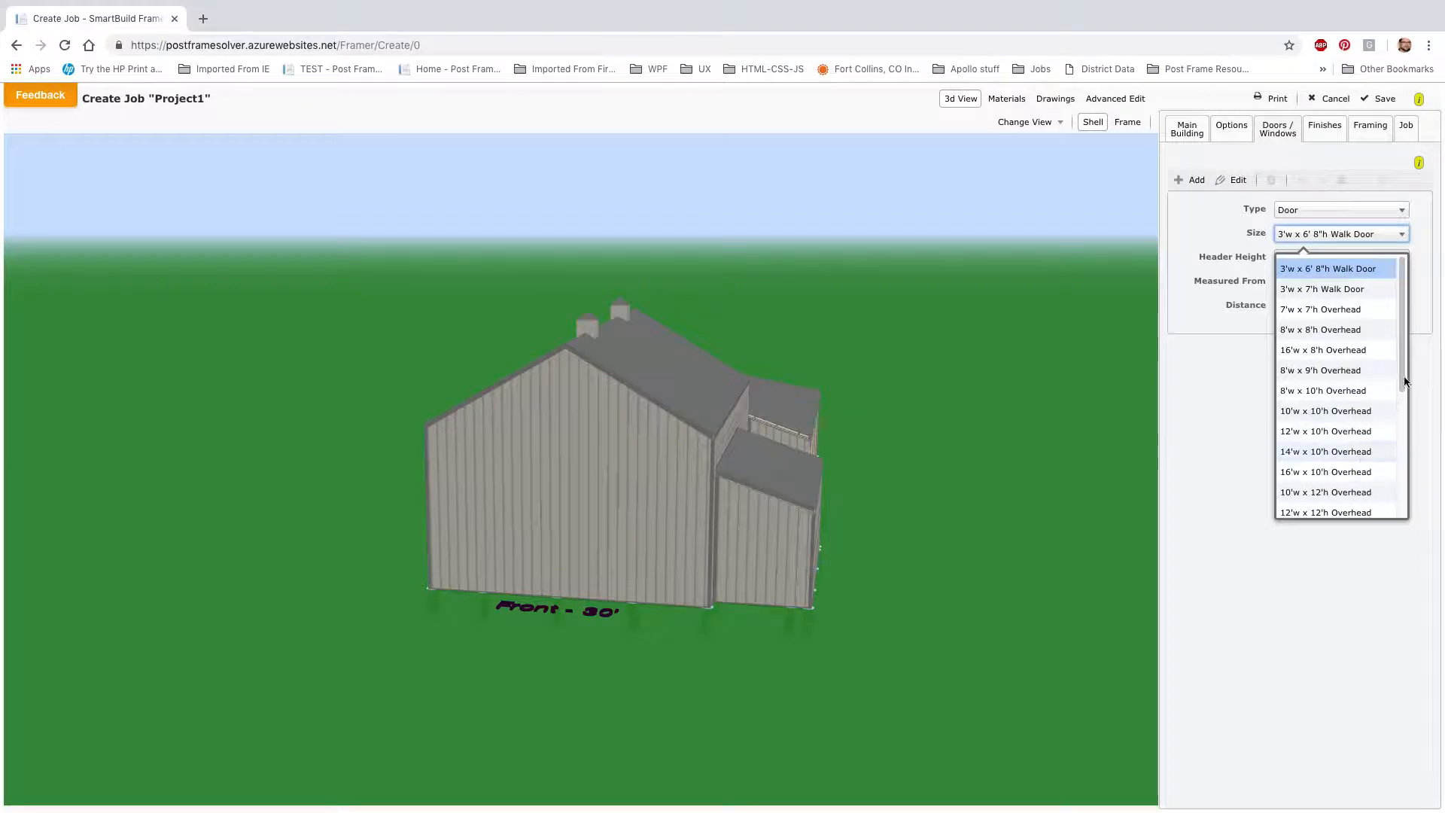
drag(1404, 381, 1409, 520)
click(1338, 484)
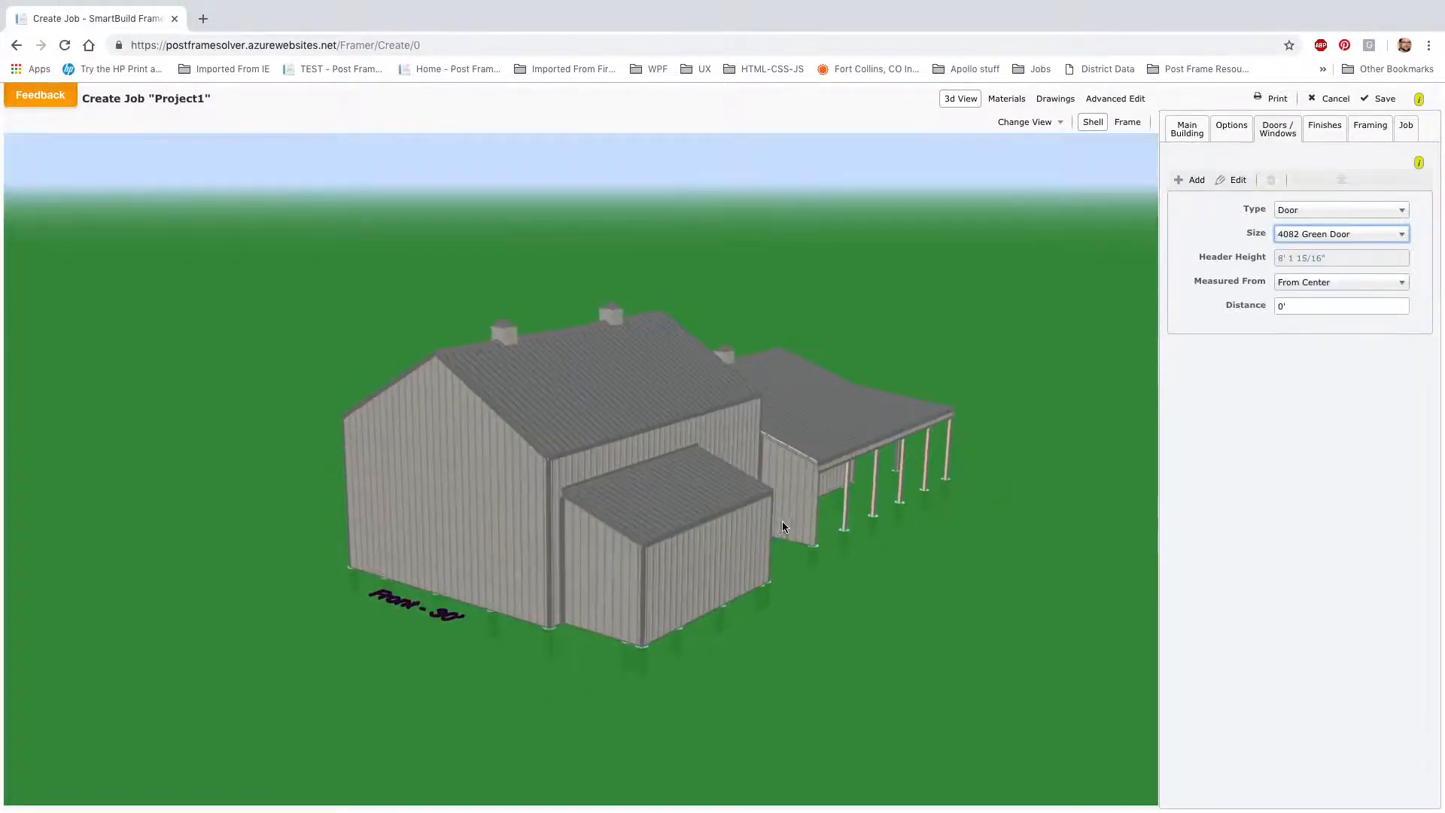
click(1183, 181)
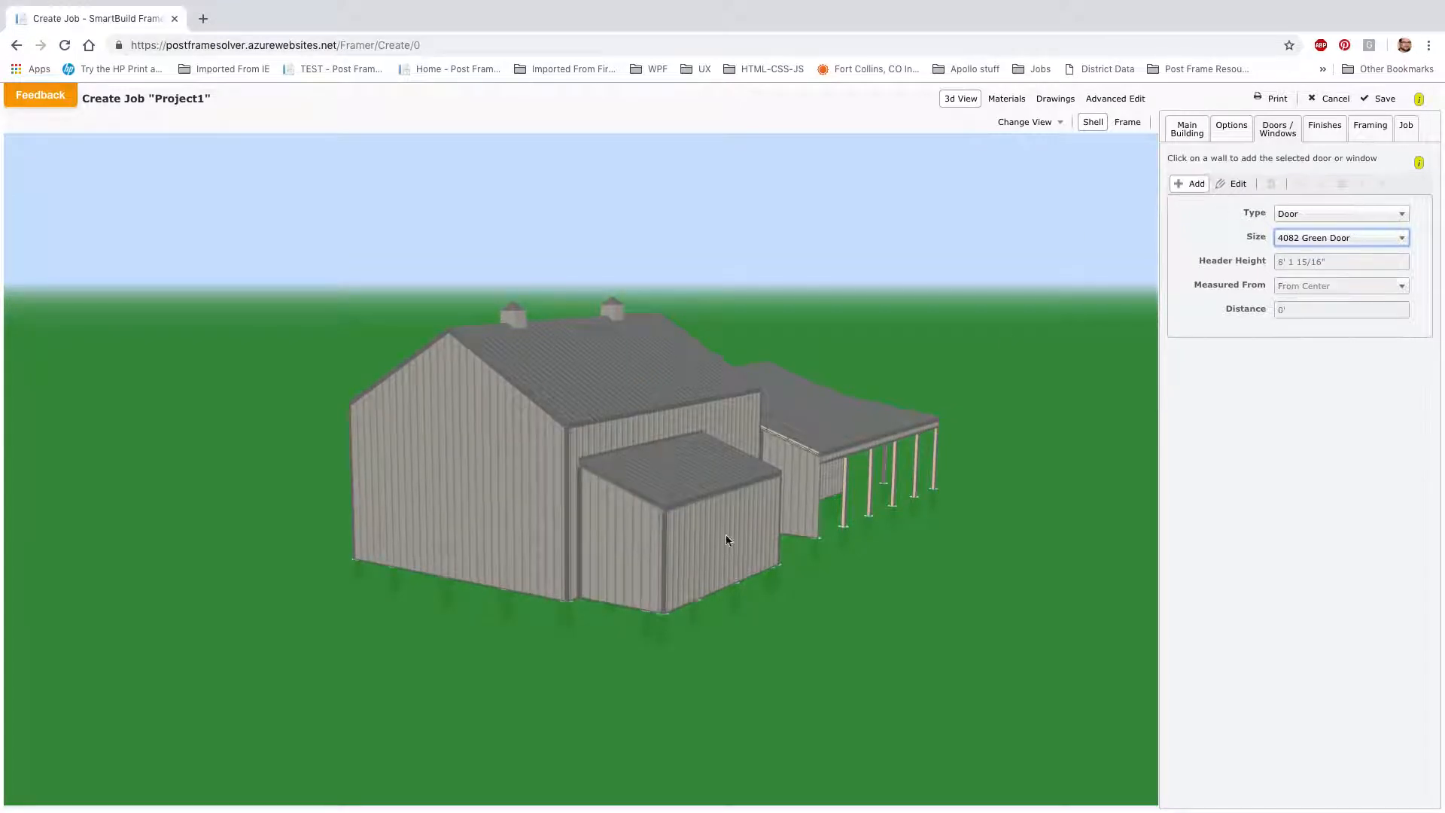
click(659, 539)
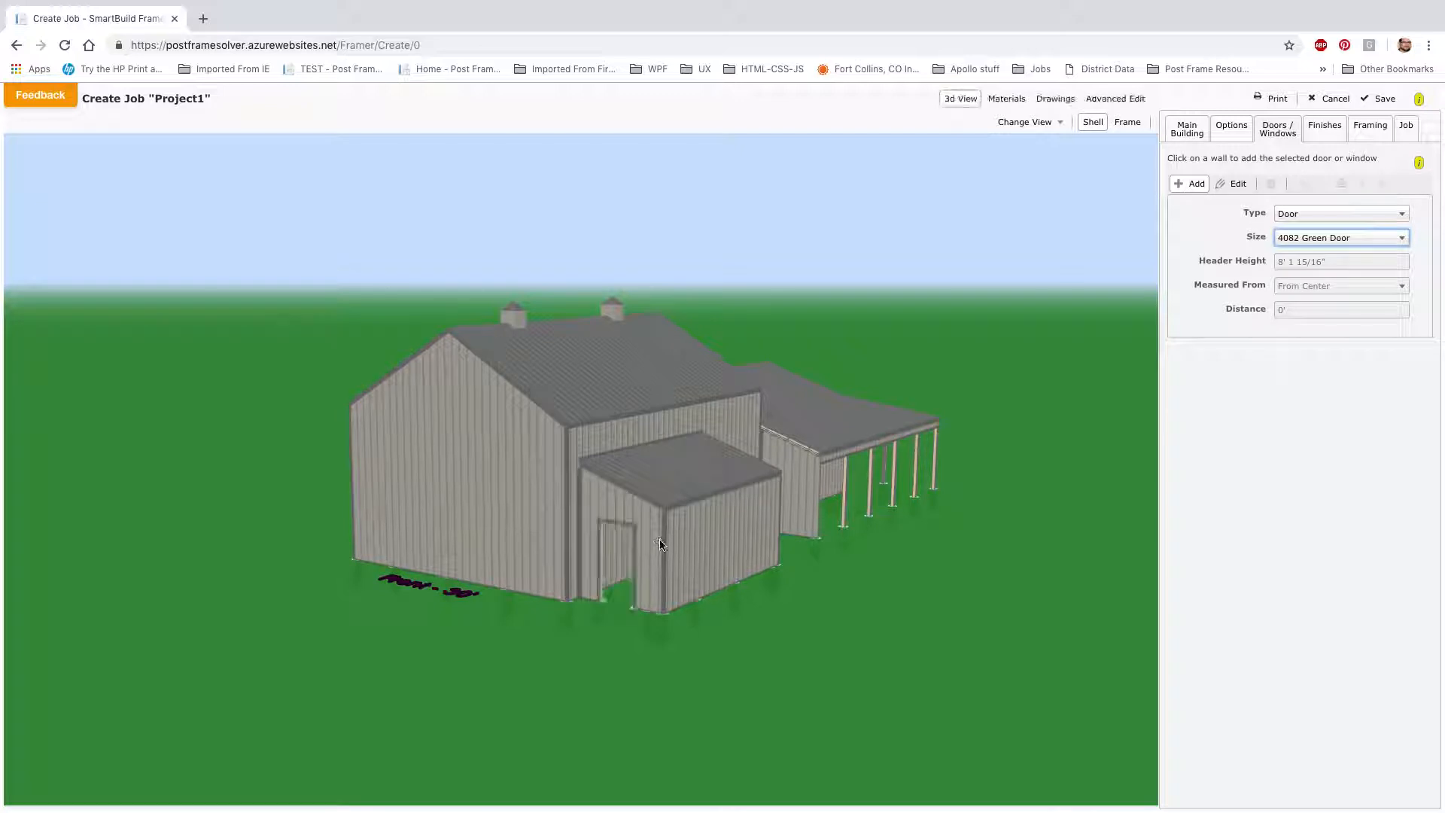
scroll(615, 579, up, 5)
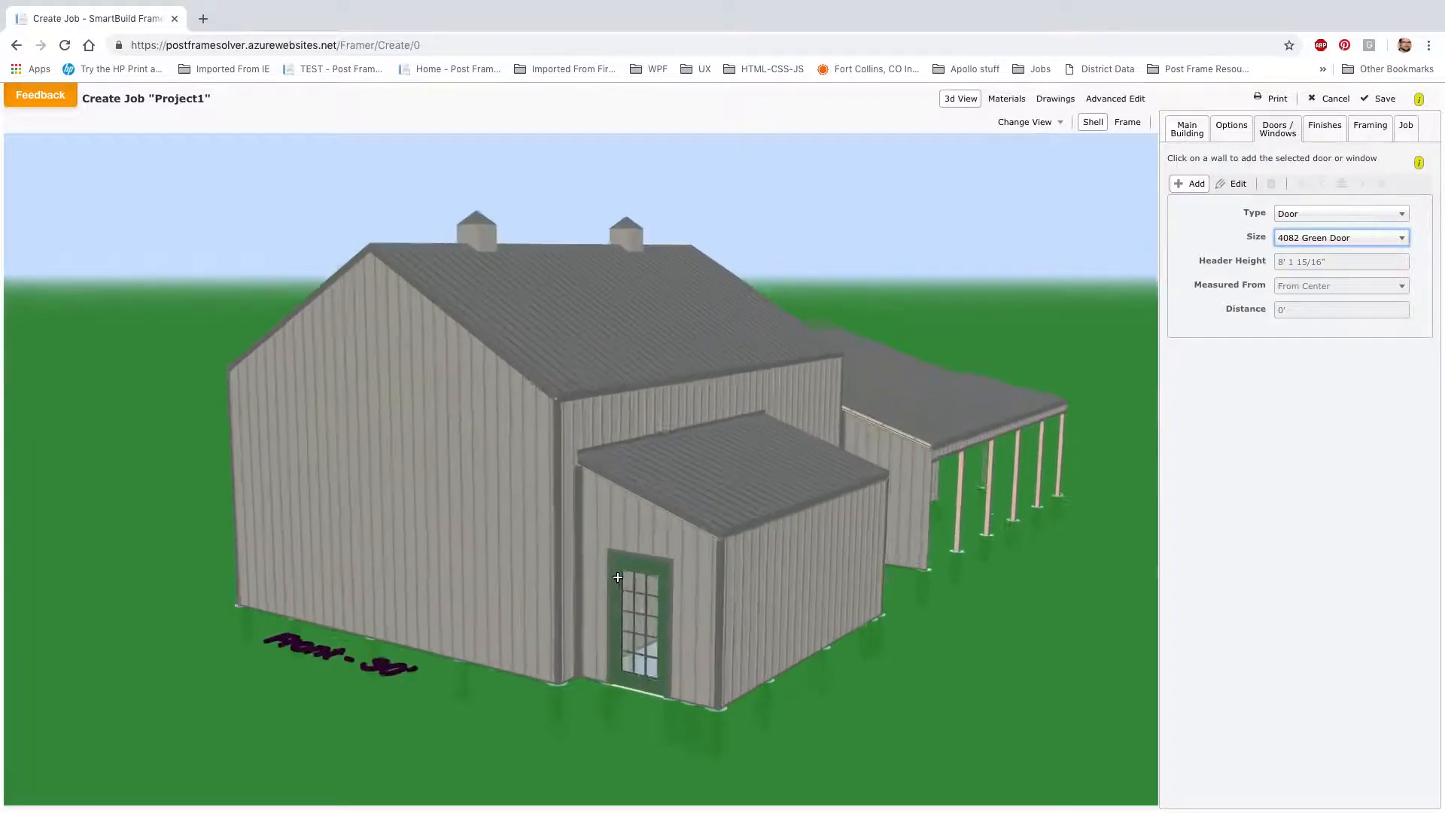
scroll(677, 553, up, 1)
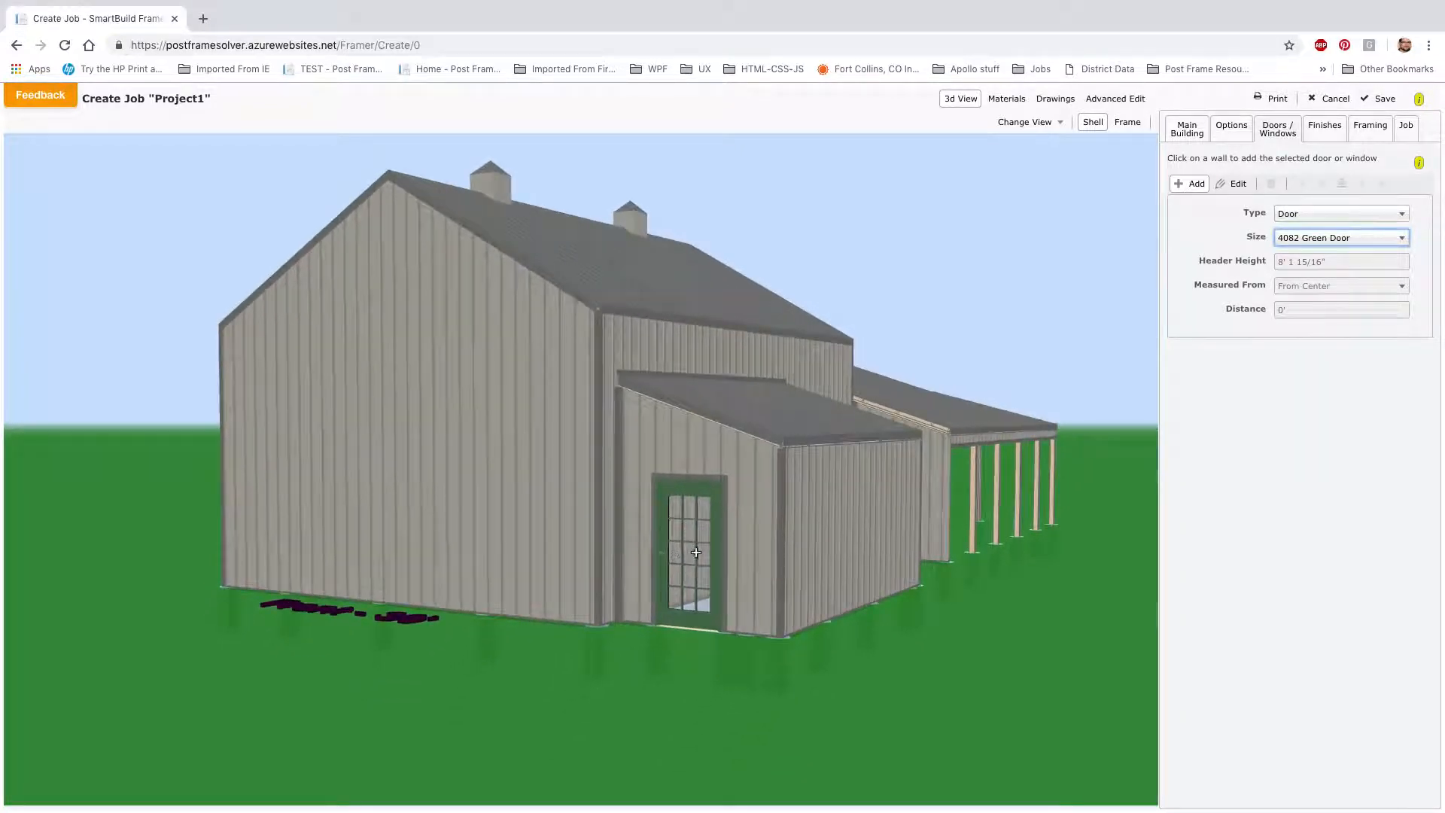
scroll(704, 560, up, 3)
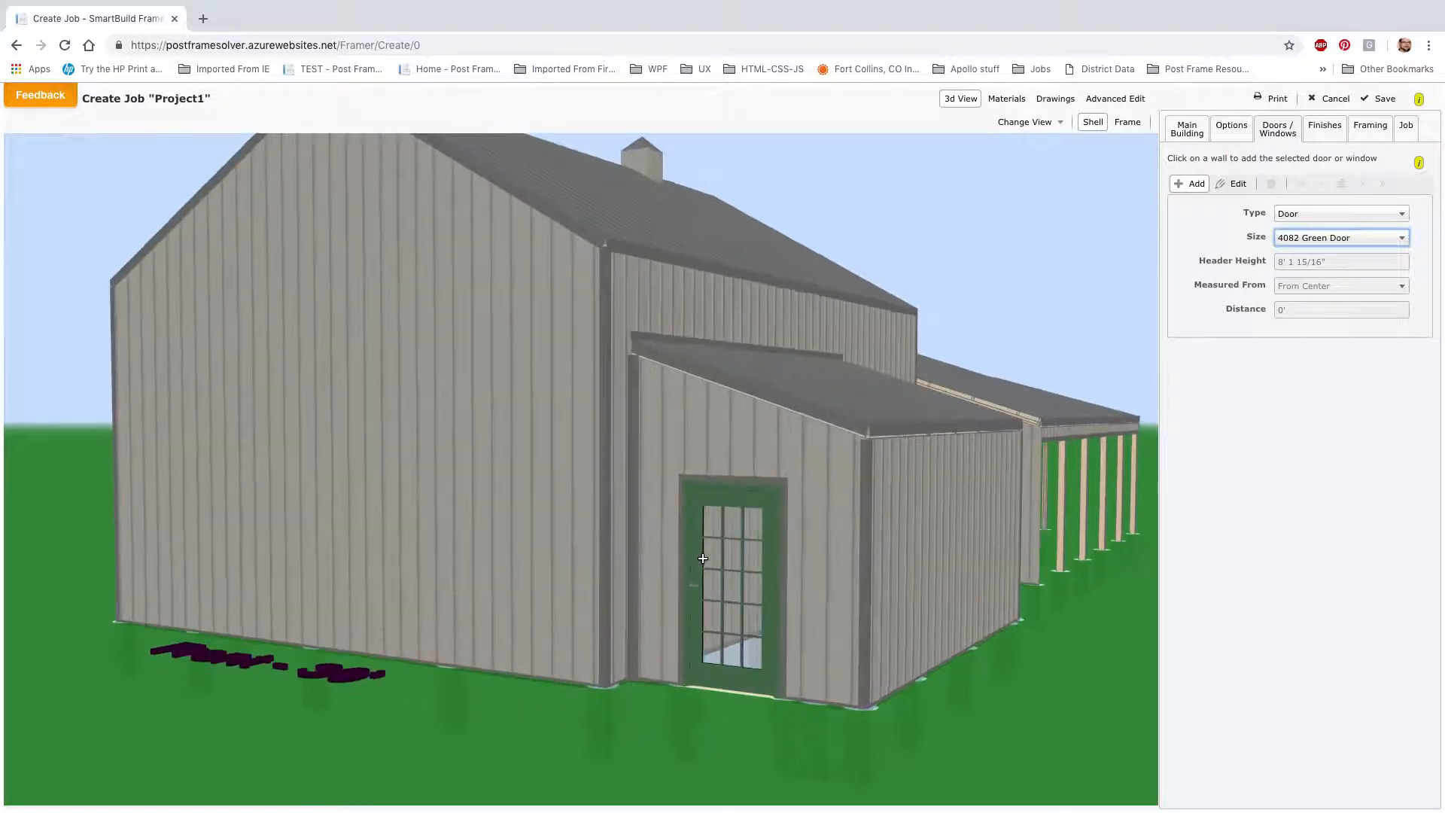
scroll(705, 558, down, 3)
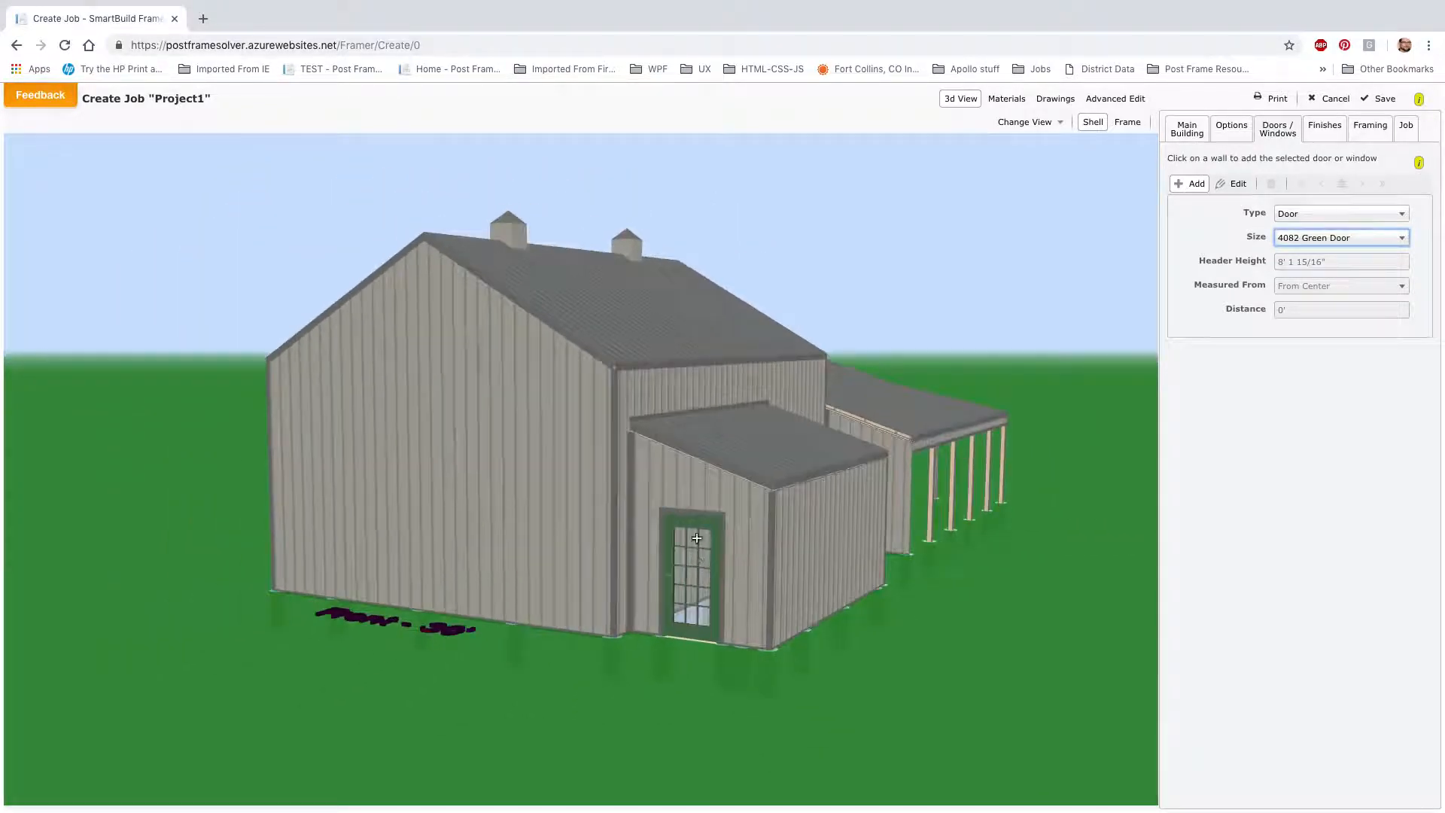
Add a 12'w x 14'h Overhead Glass door to the front wall of the main building.
scroll(687, 580, down, 2)
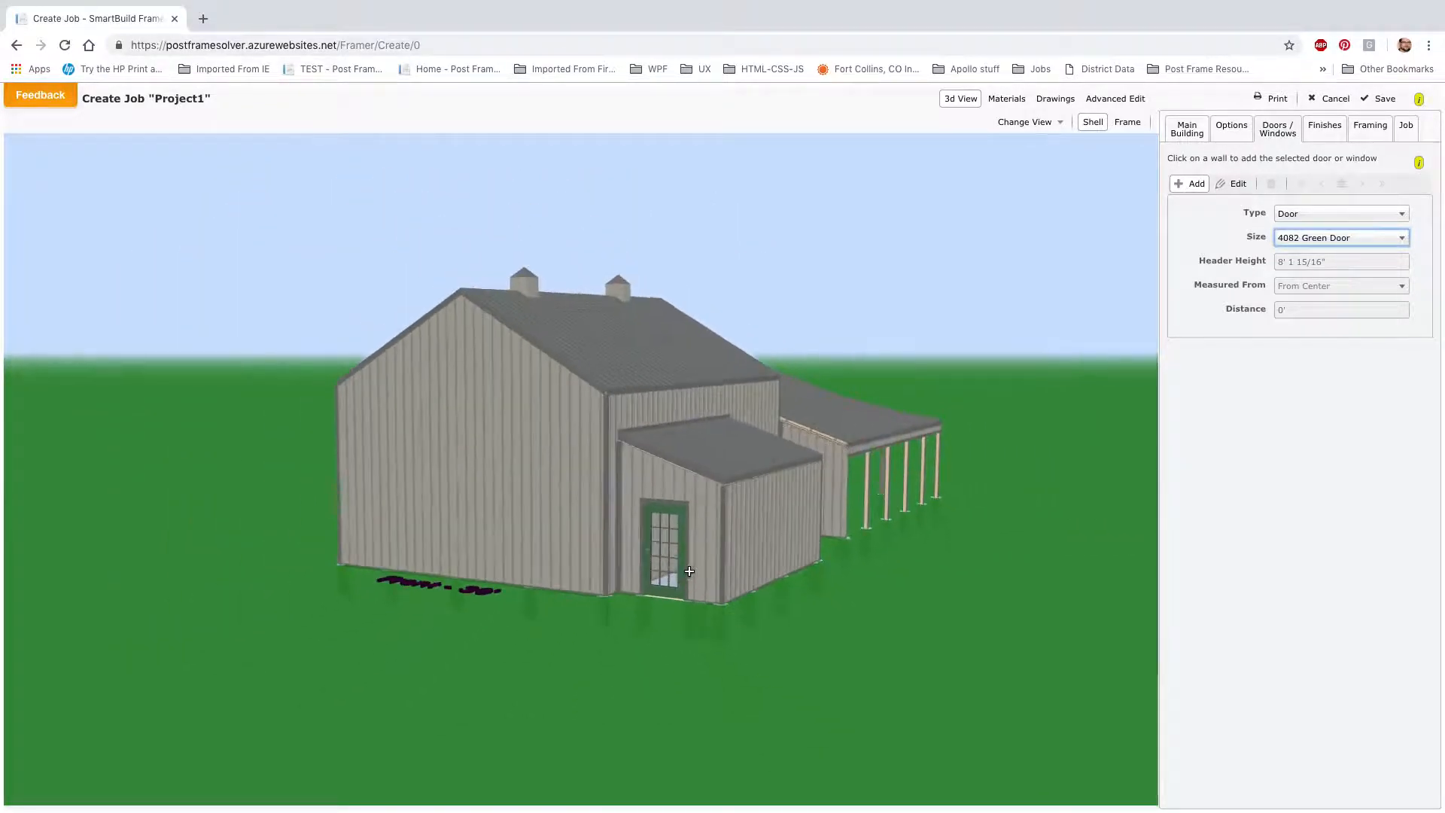
drag(684, 575, 803, 565)
click(1345, 238)
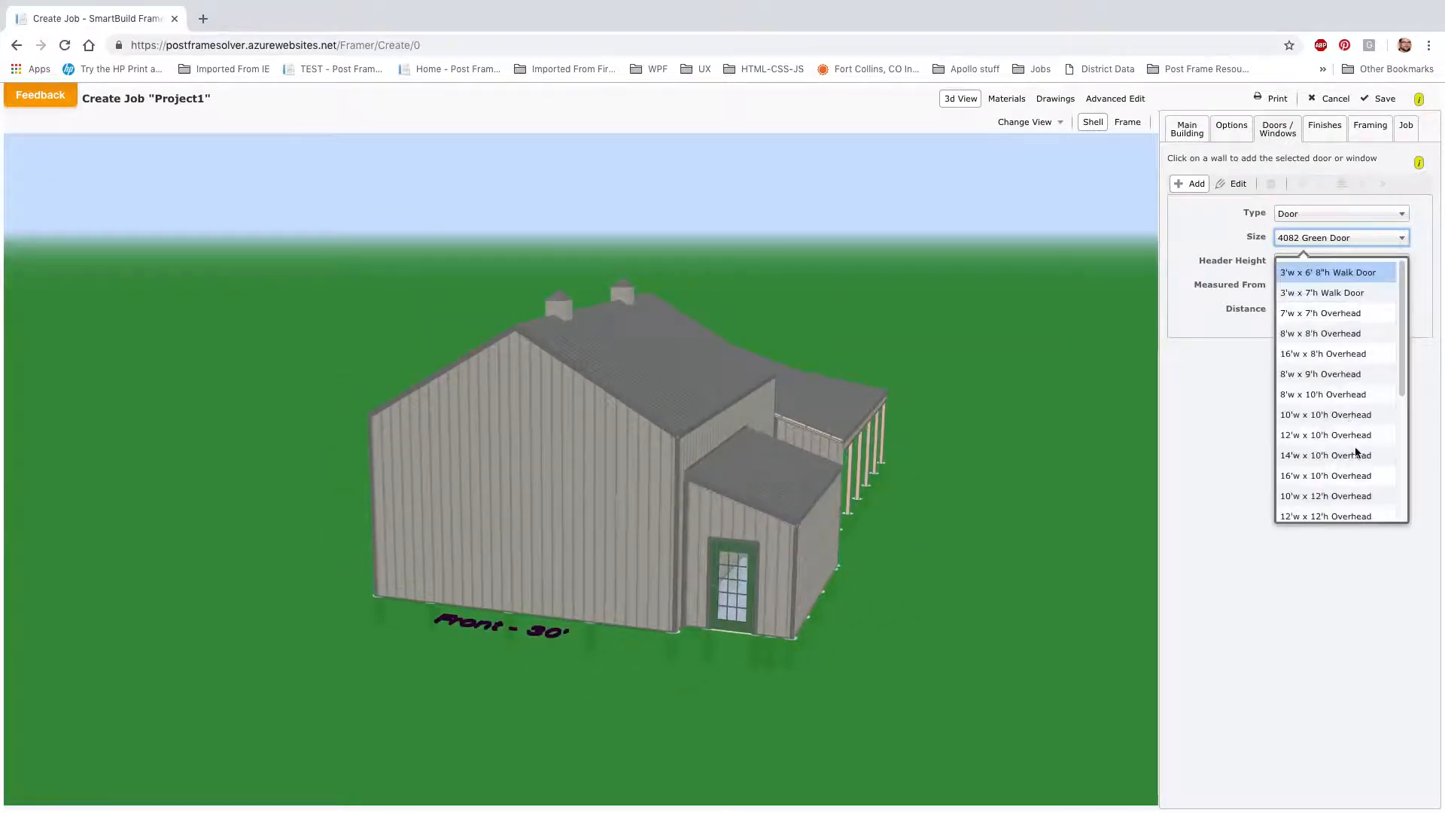
scroll(1355, 444, down, 3)
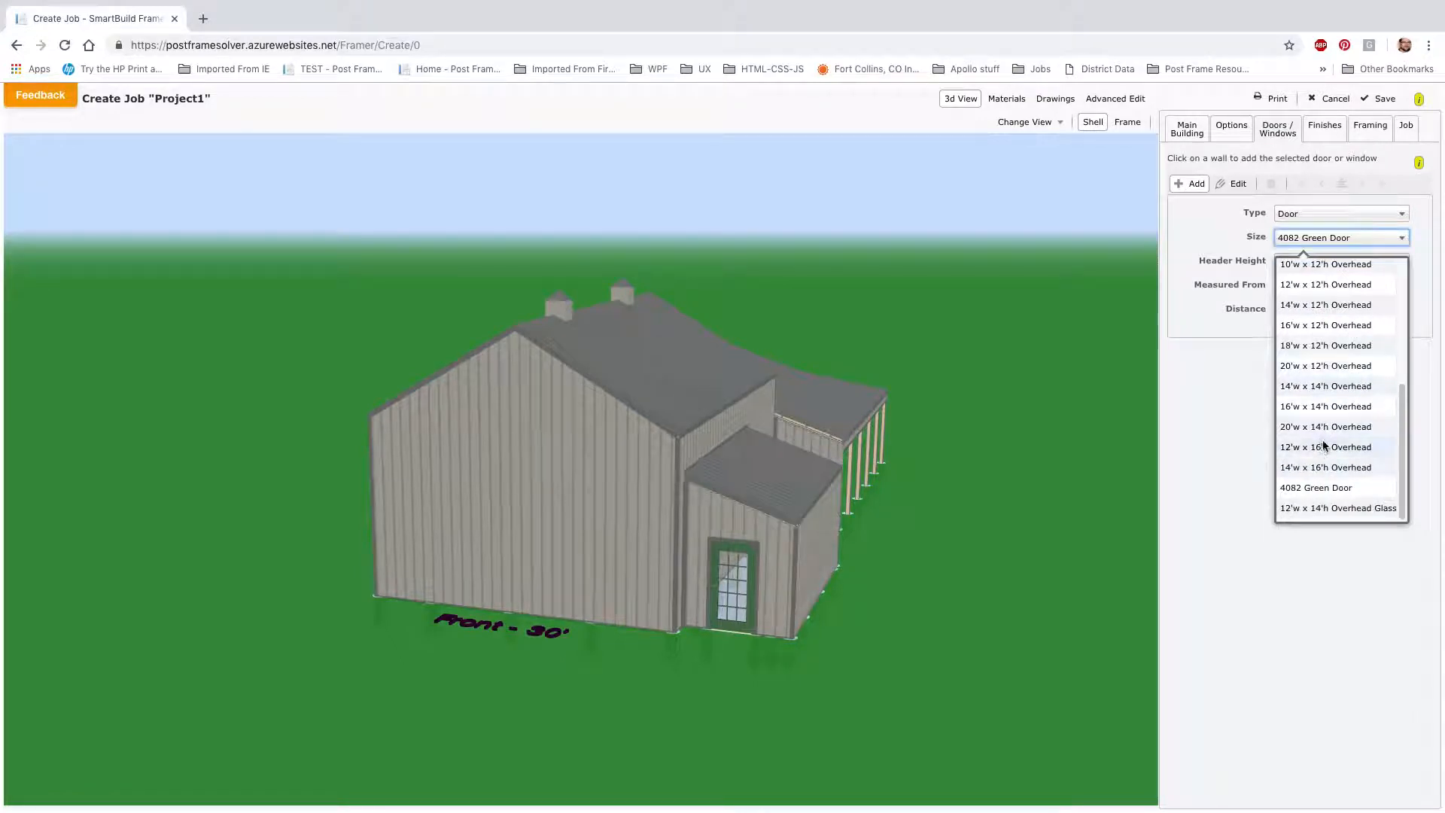
click(1332, 508)
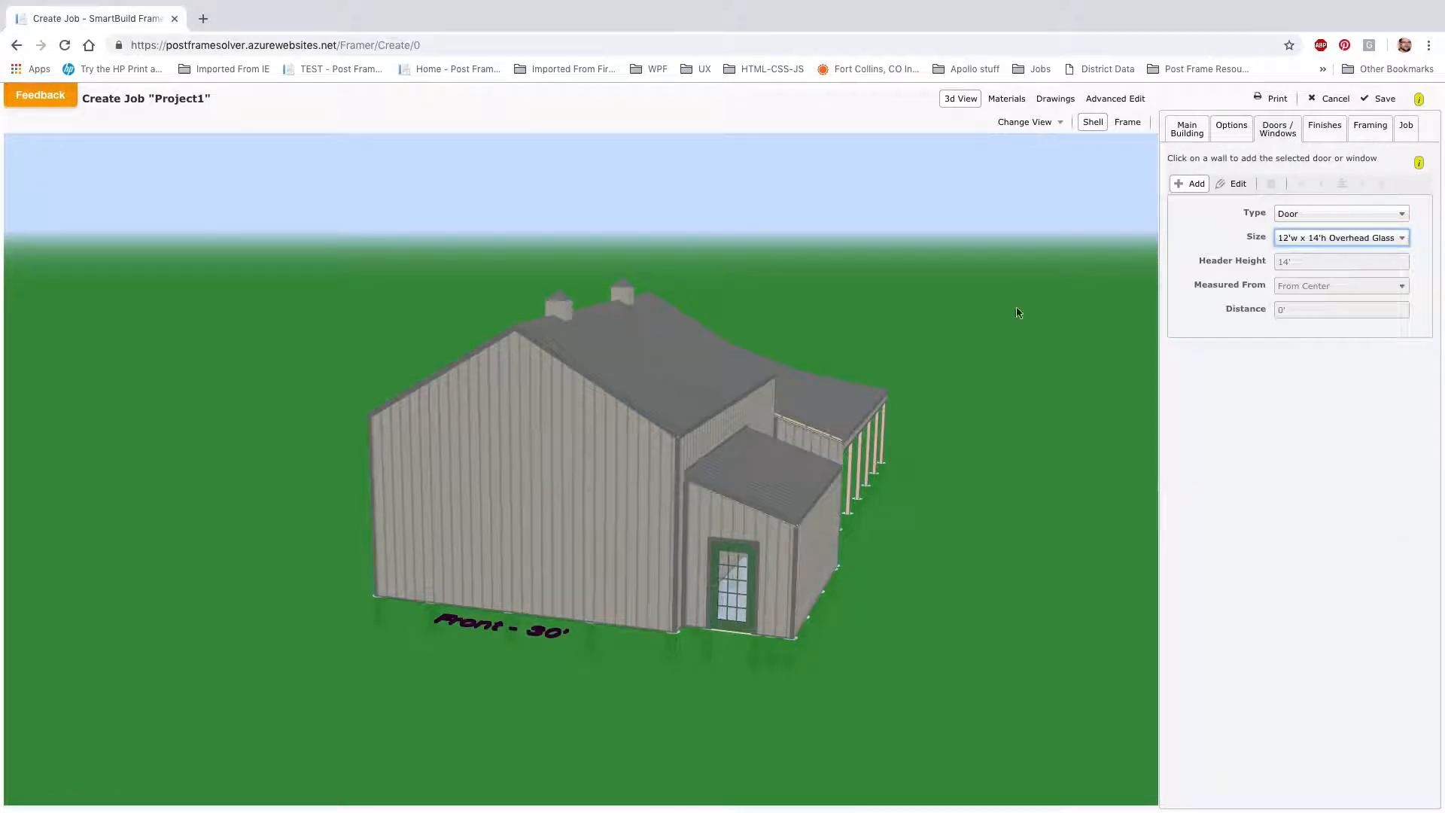
click(523, 508)
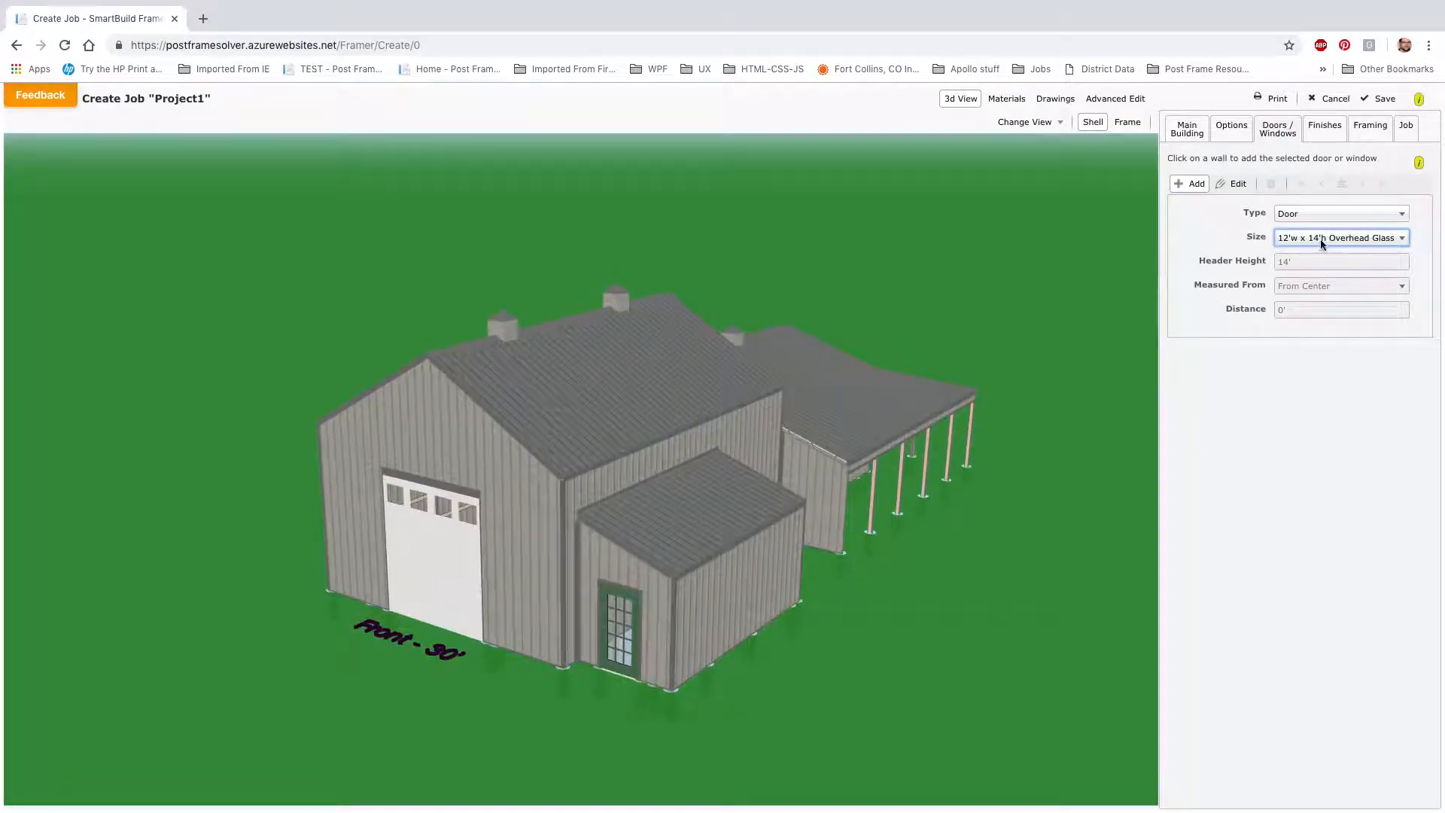
Add a 3'w x 3'h Window to the rear gable wall of the attached building and another to the main building's right wall.
click(1322, 214)
click(1313, 263)
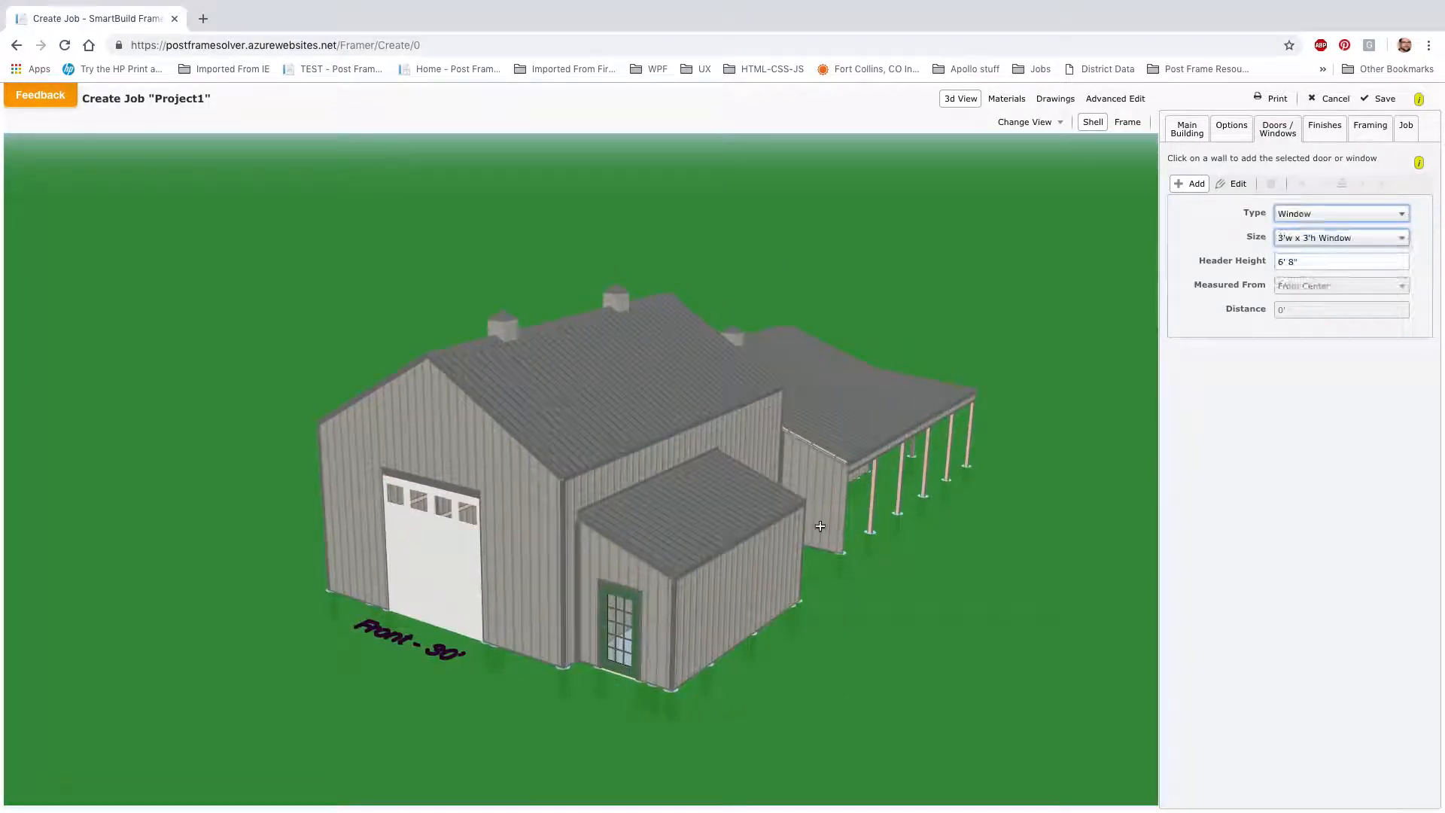
click(820, 526)
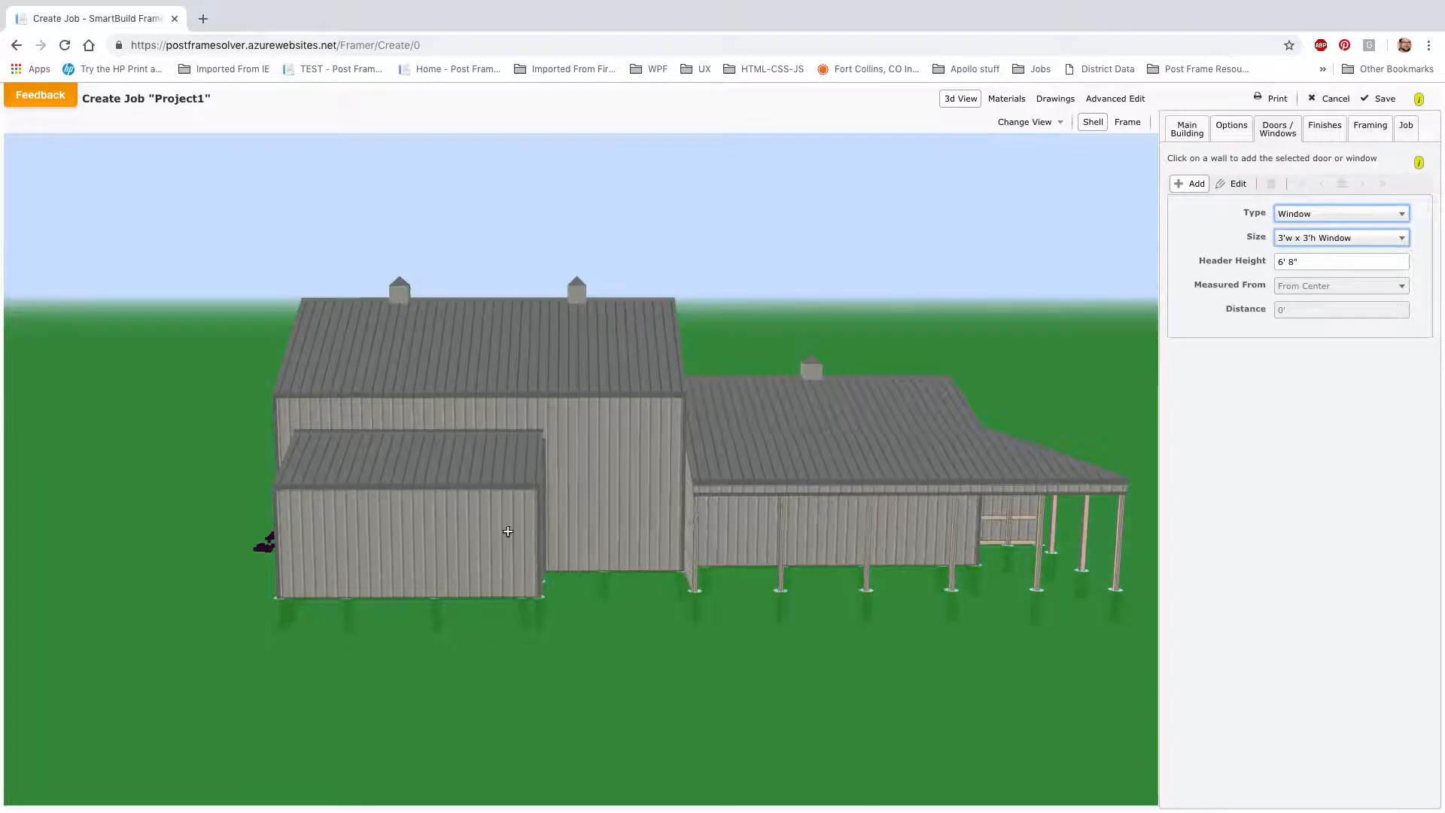
drag(508, 531, 384, 530)
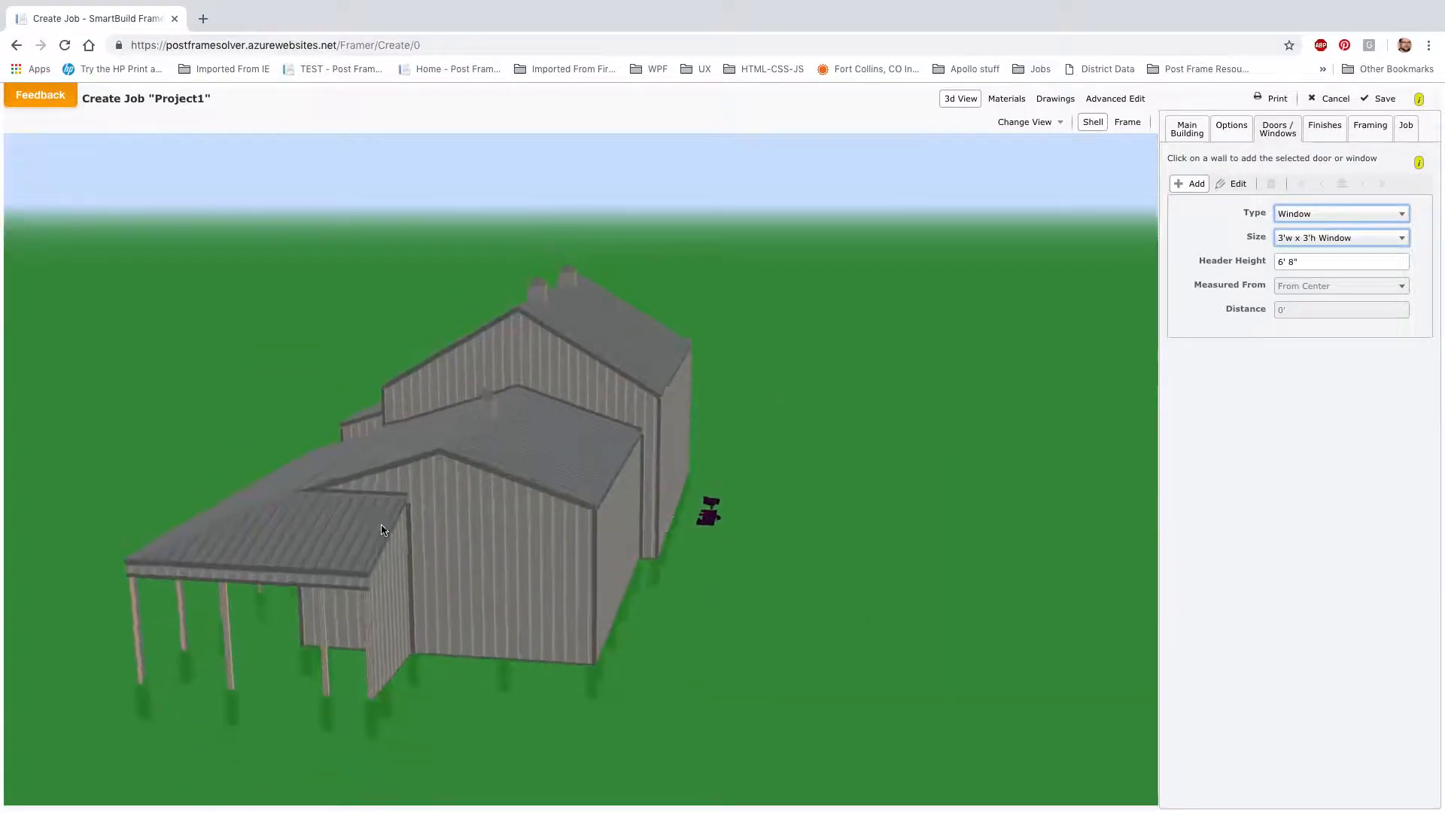
click(532, 565)
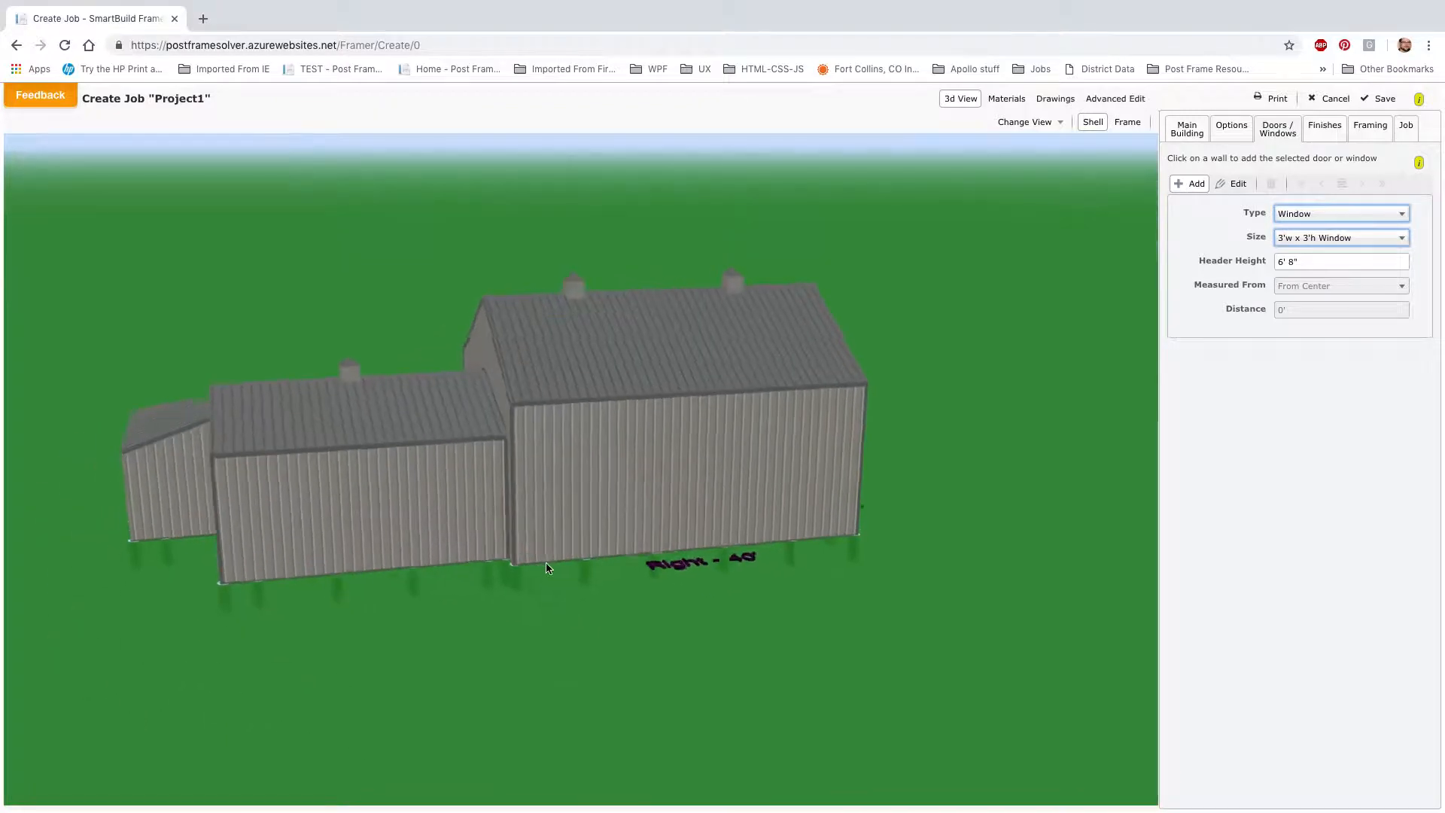
click(766, 464)
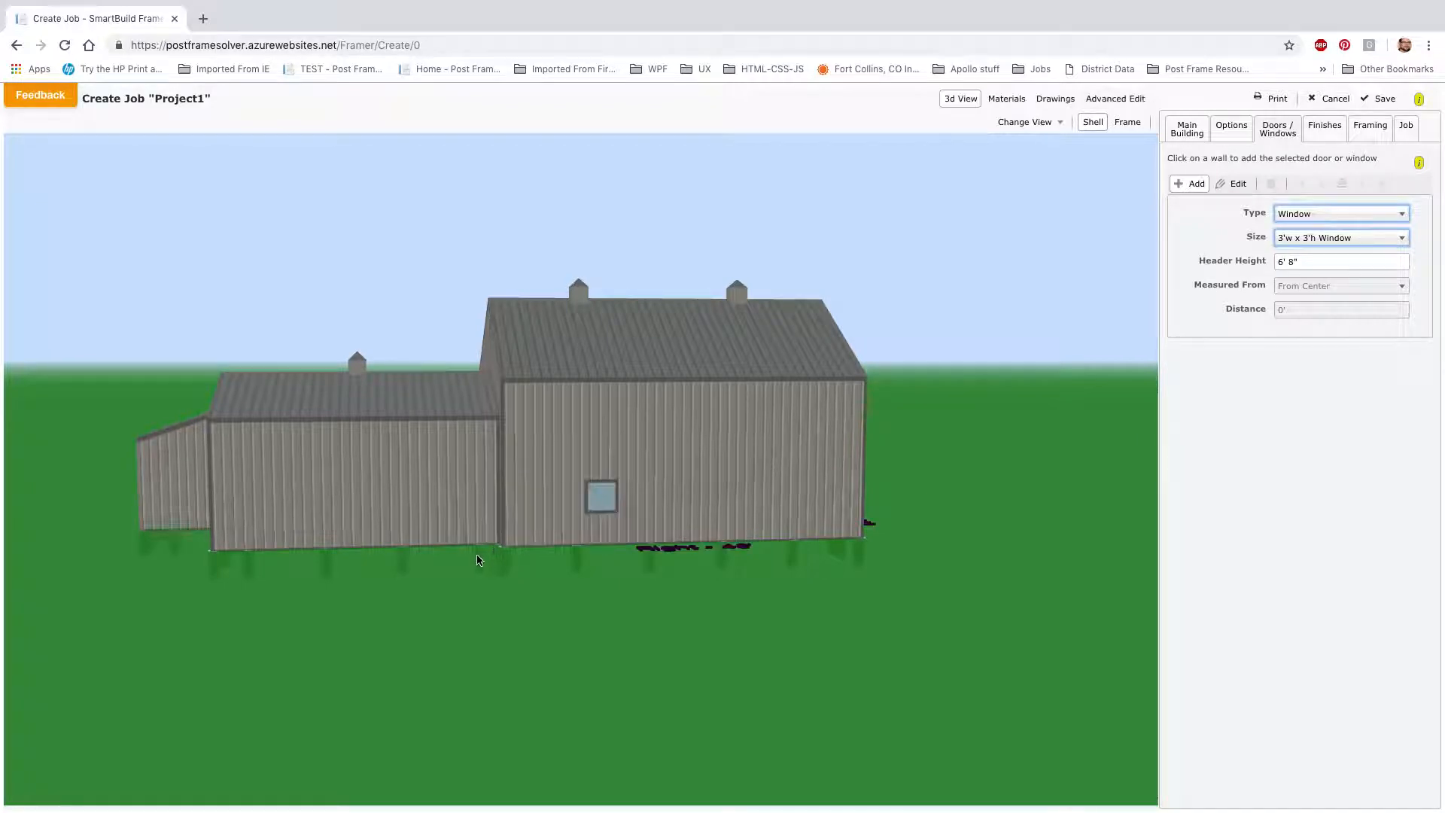
Move the window on the main building's right wall to a distance of 10' 6" from the left.
click(1230, 184)
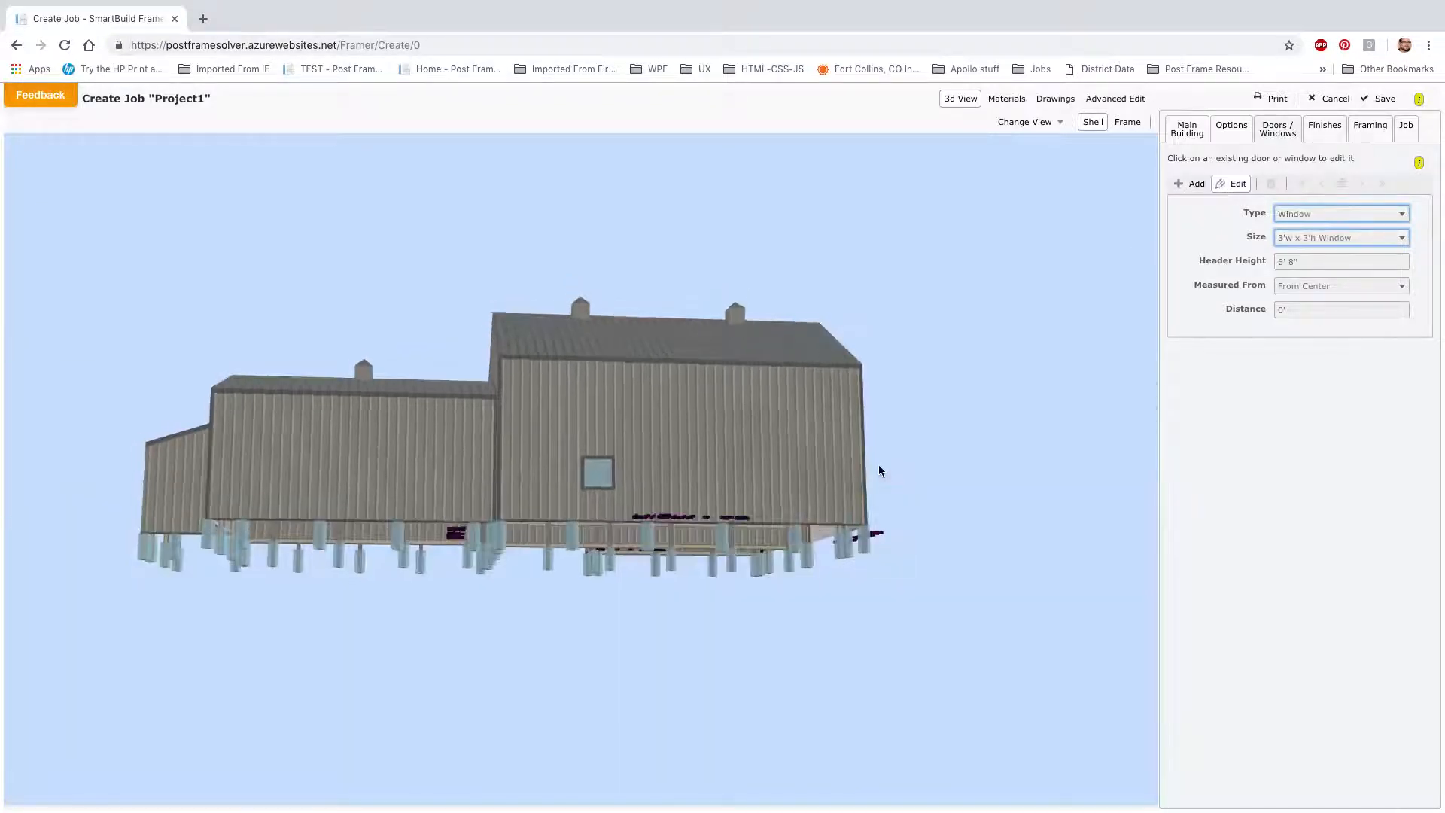
click(600, 483)
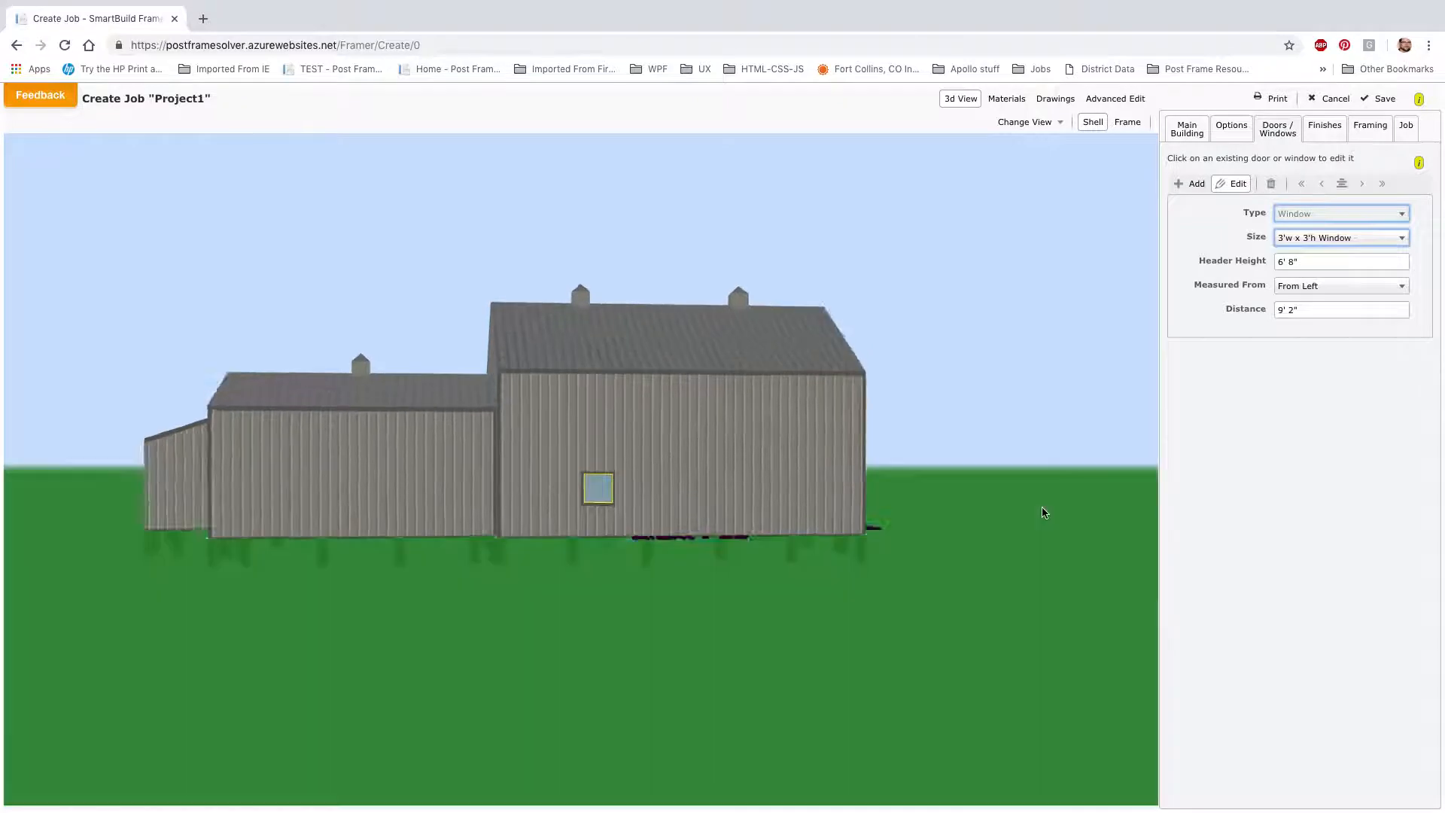
drag(596, 499, 609, 498)
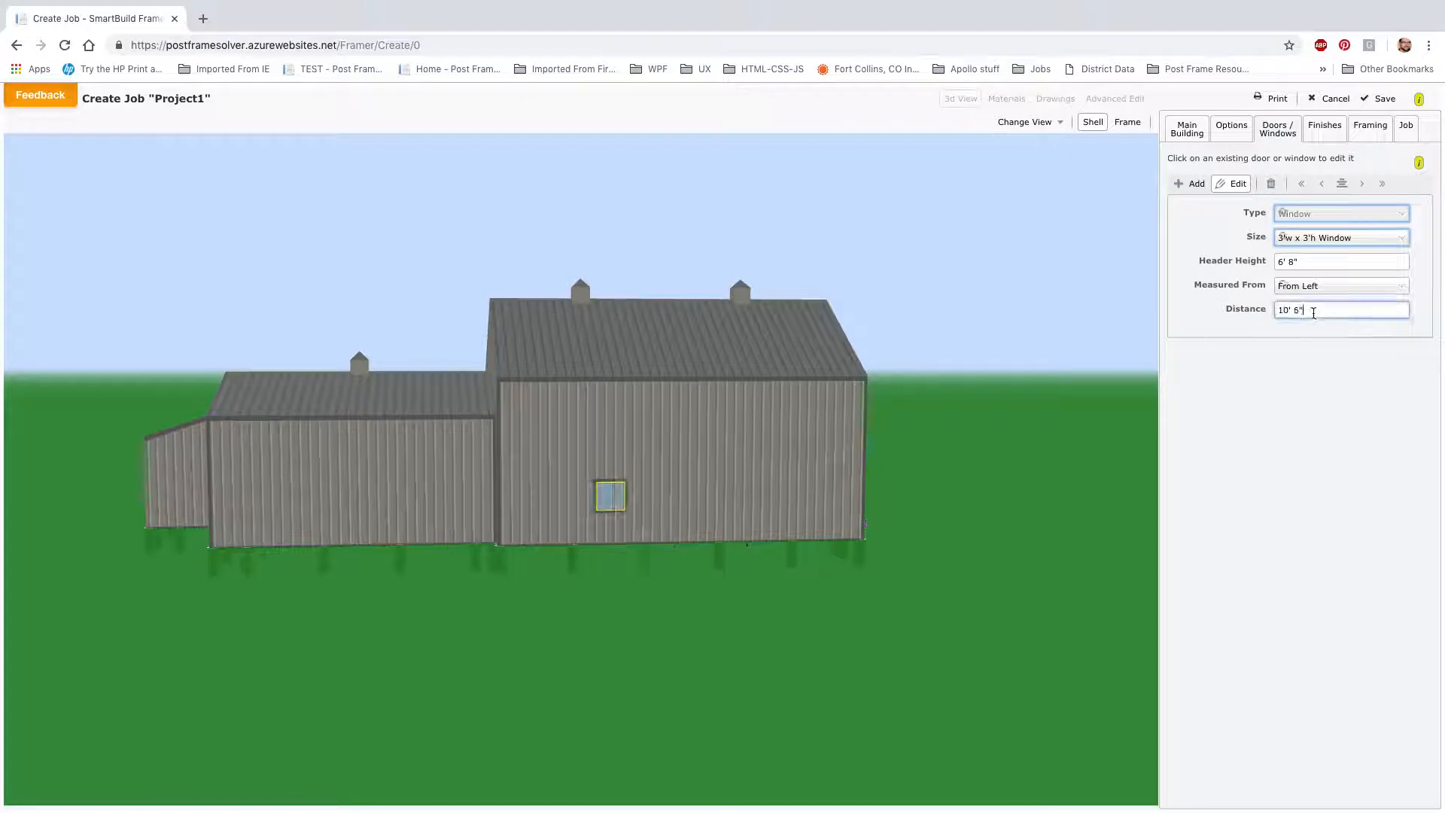
click(1355, 289)
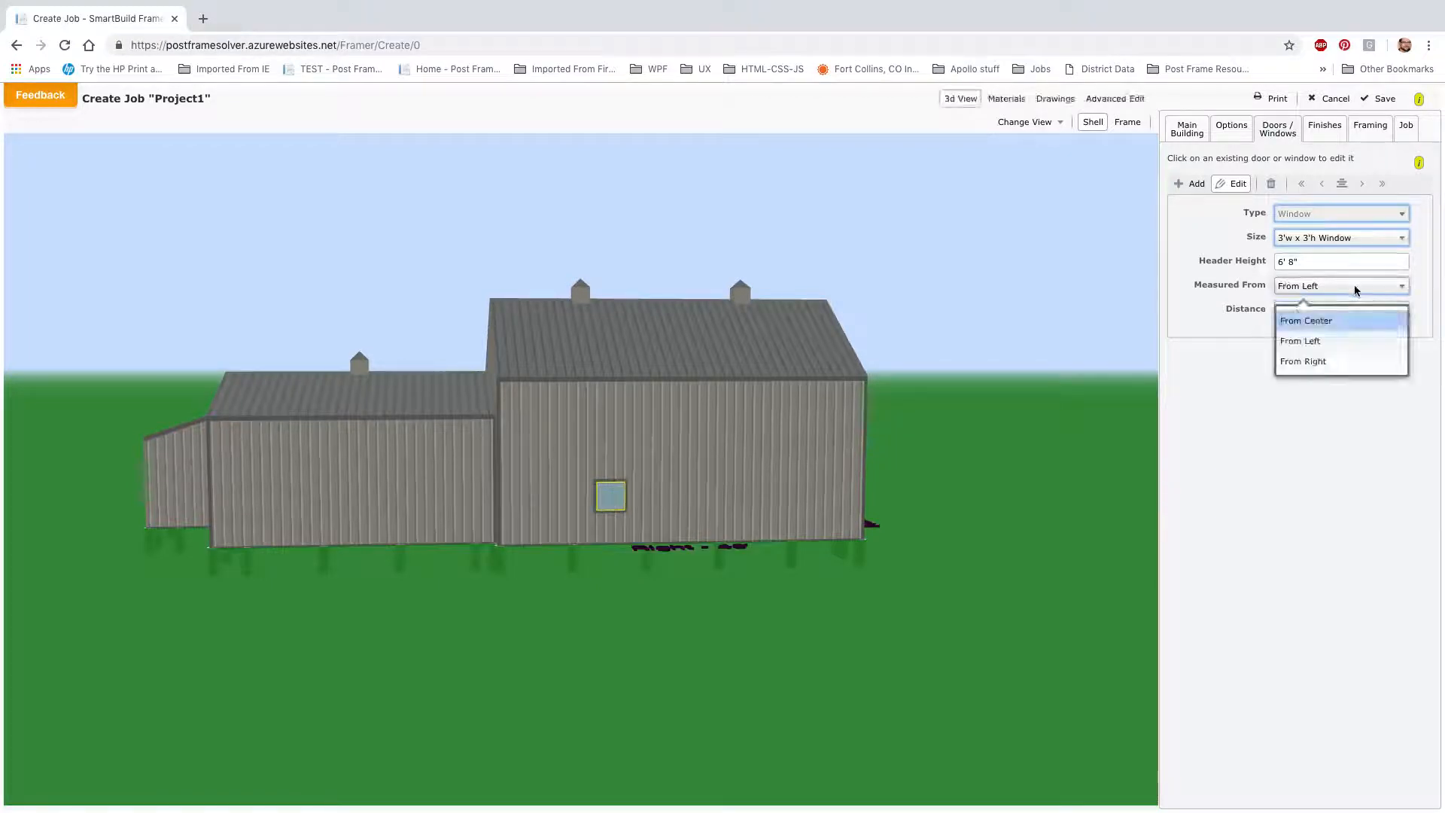
click(1238, 396)
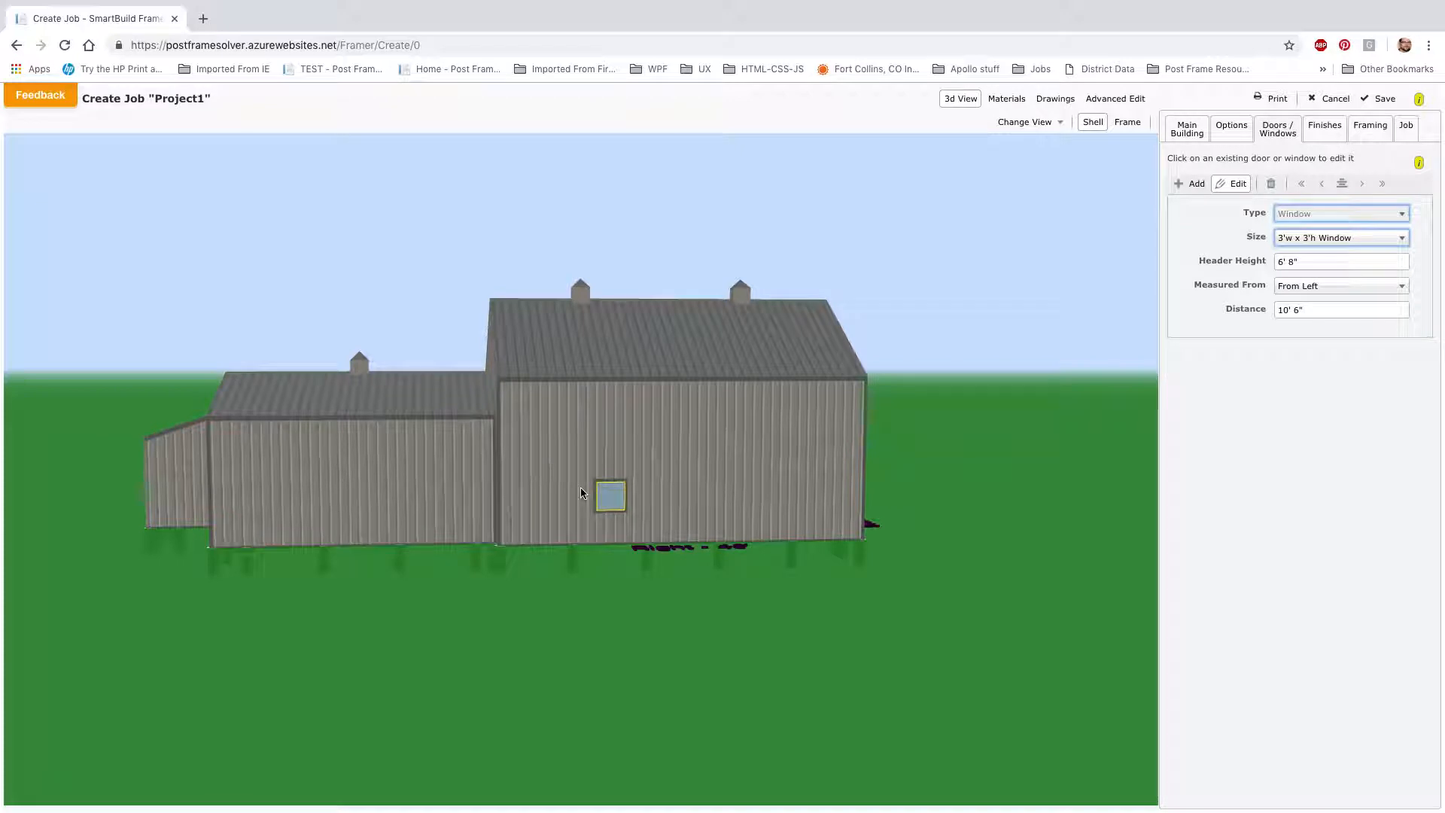
Set the building's wall color to Rustic Red in the finishes.
drag(678, 503, 697, 468)
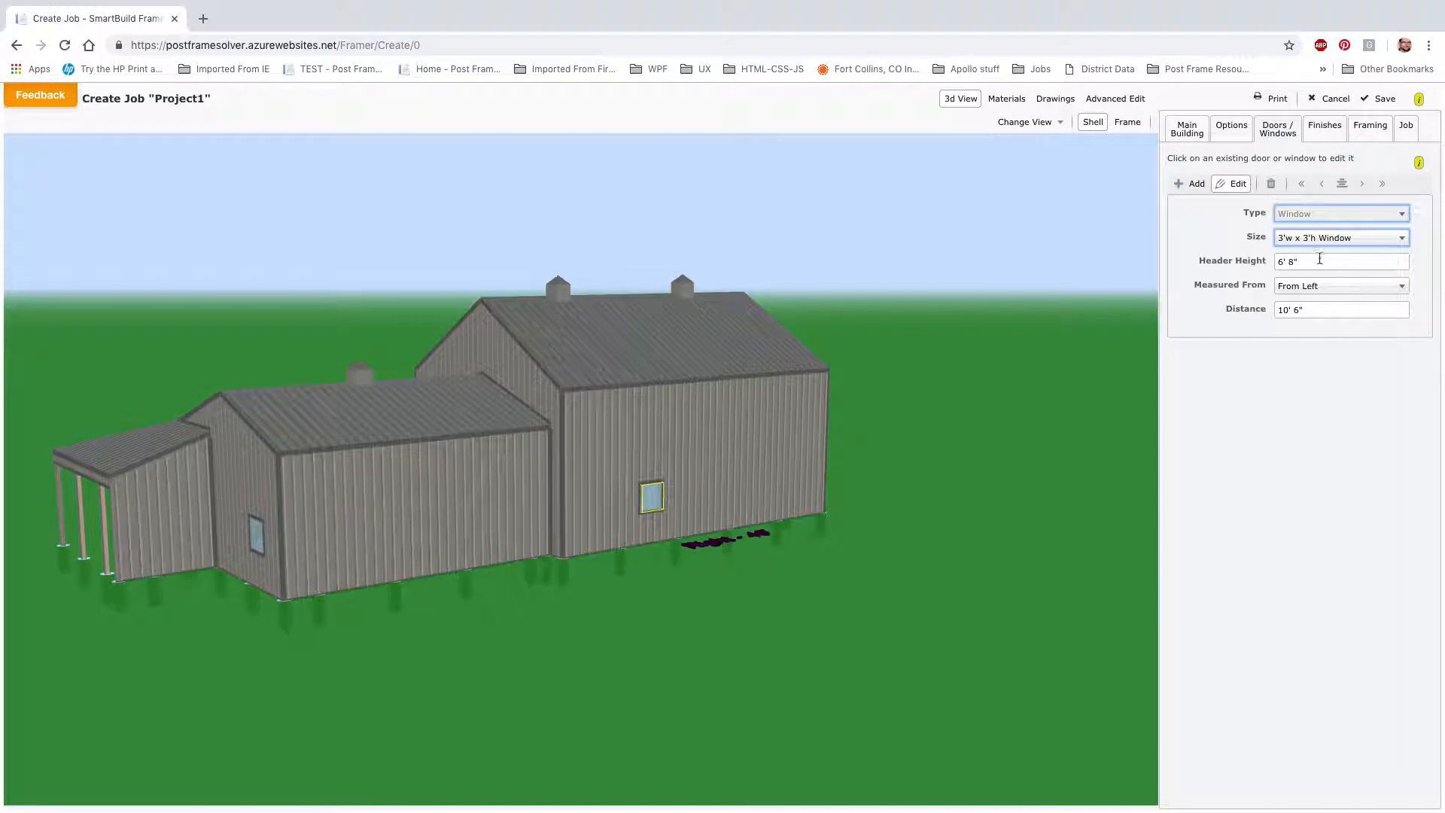
drag(496, 570, 828, 560)
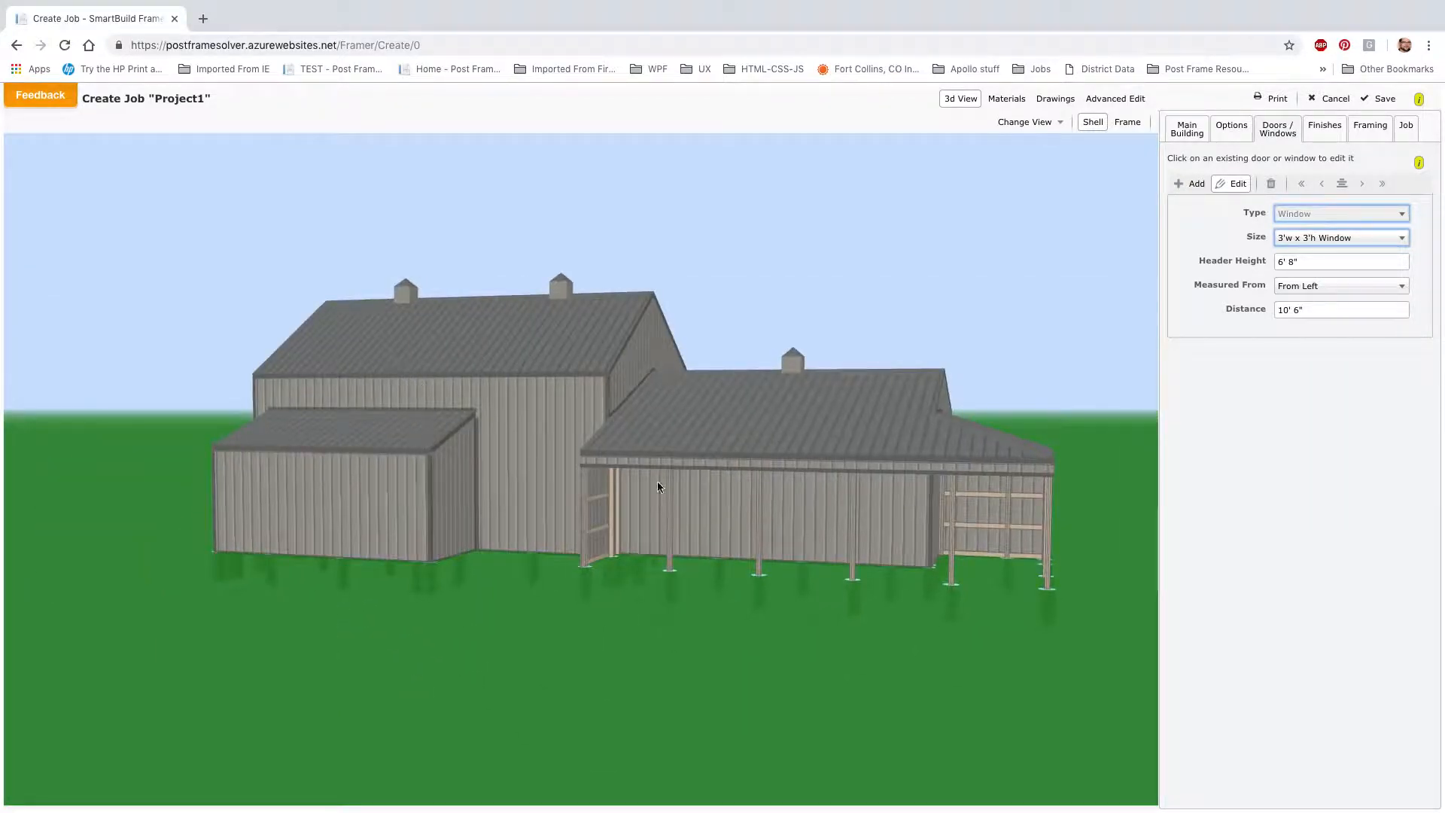
drag(657, 487, 253, 515)
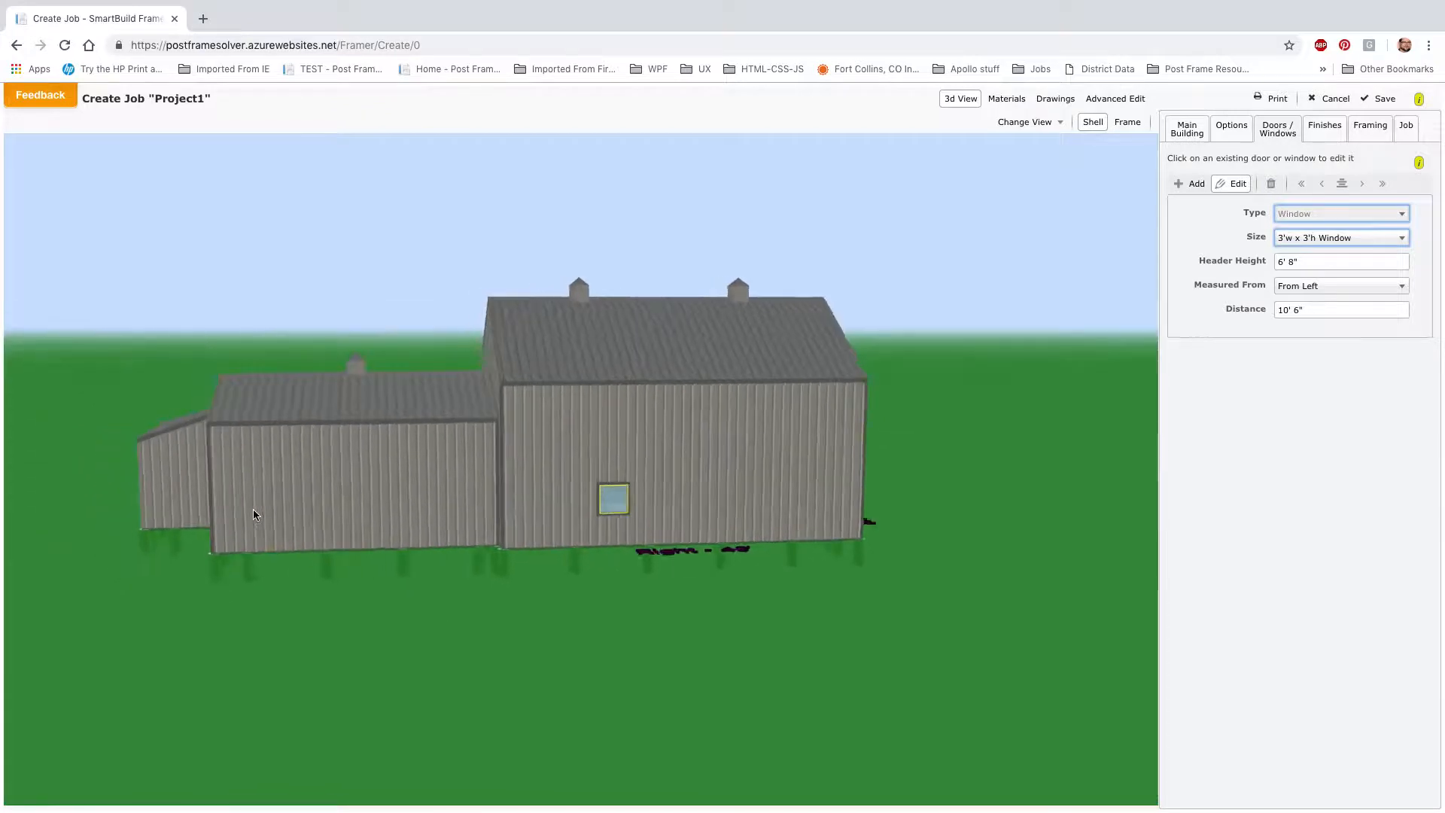
drag(938, 476, 753, 361)
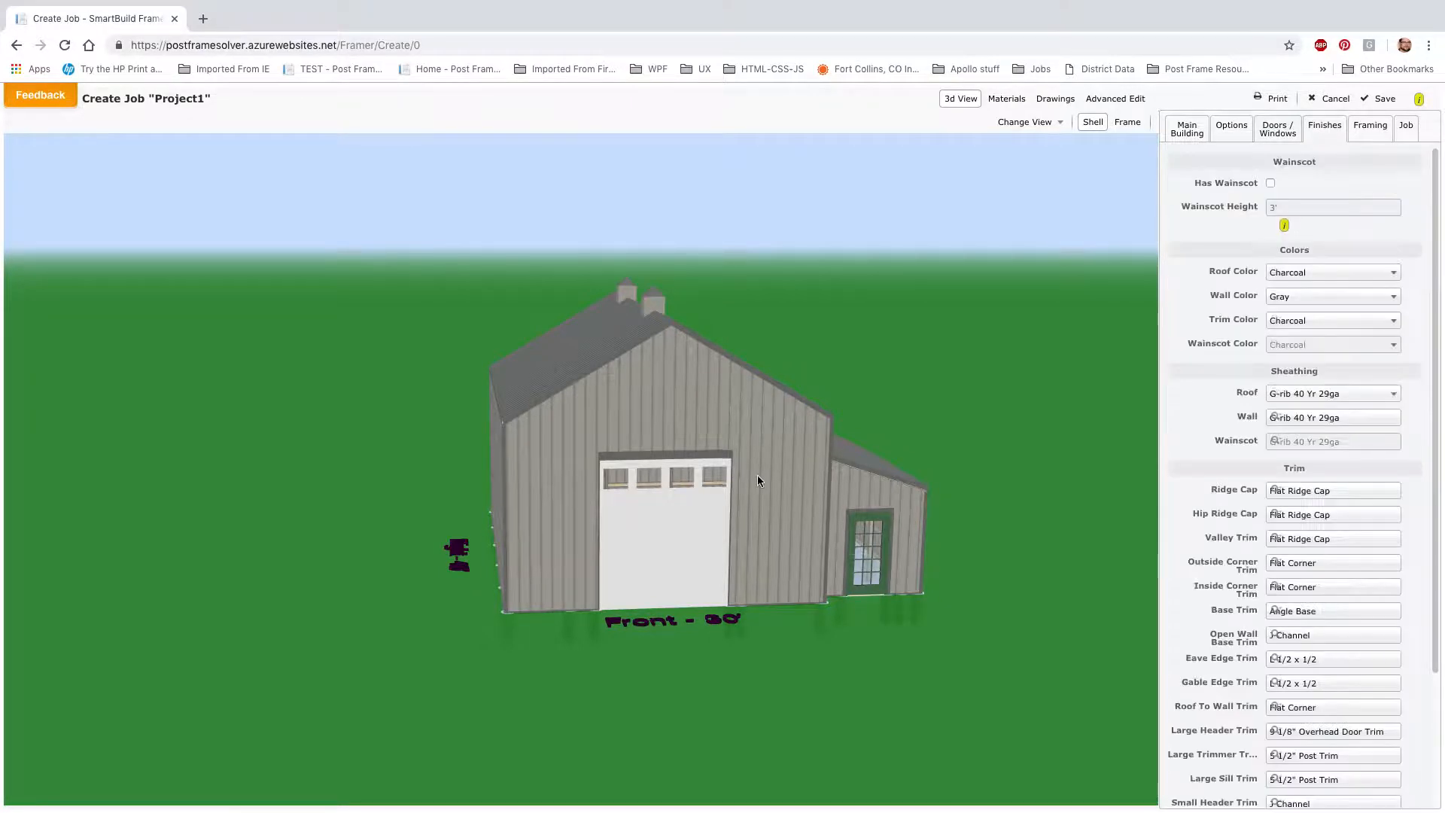
drag(894, 459, 716, 472)
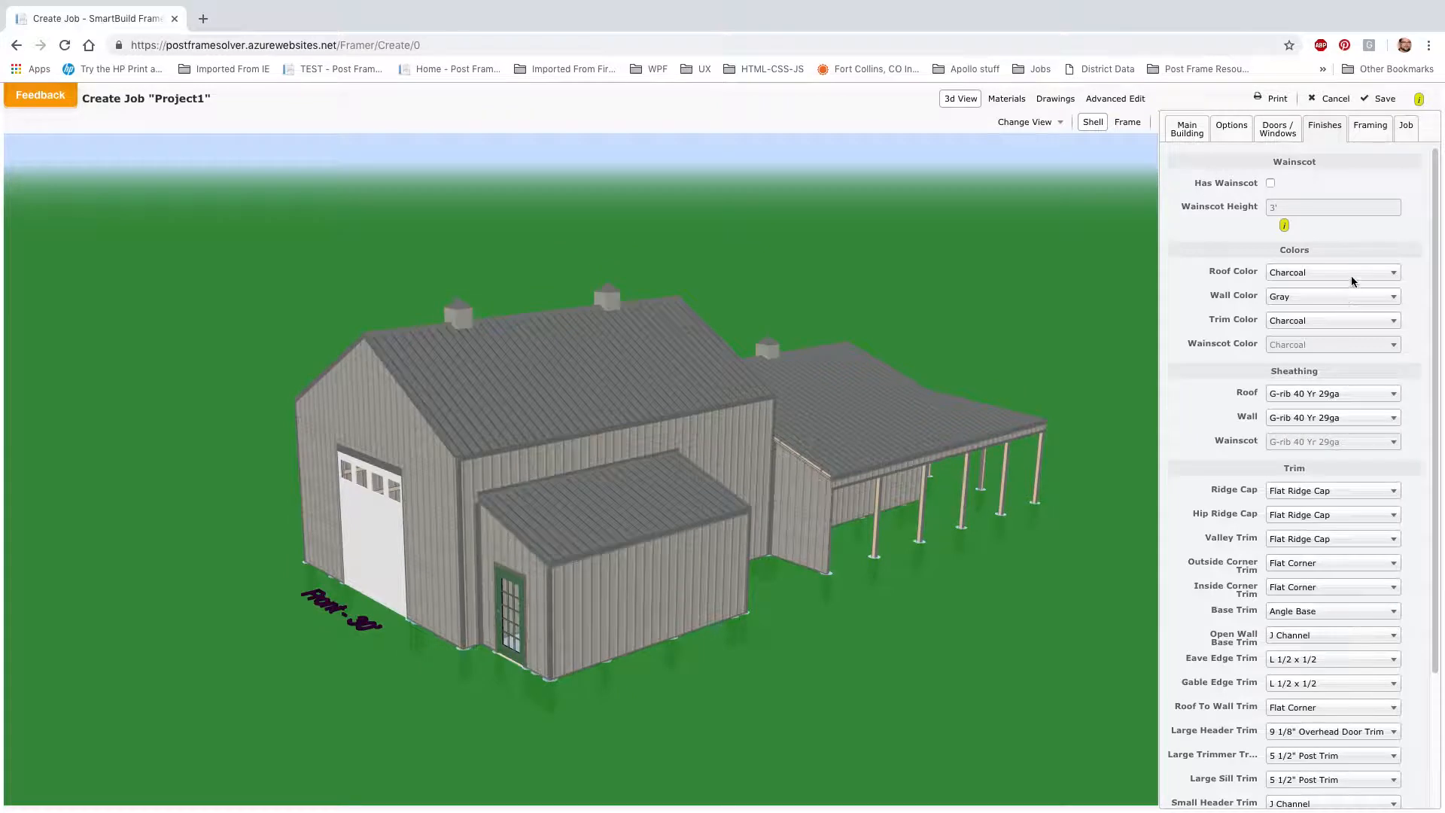
click(1348, 301)
click(1348, 301)
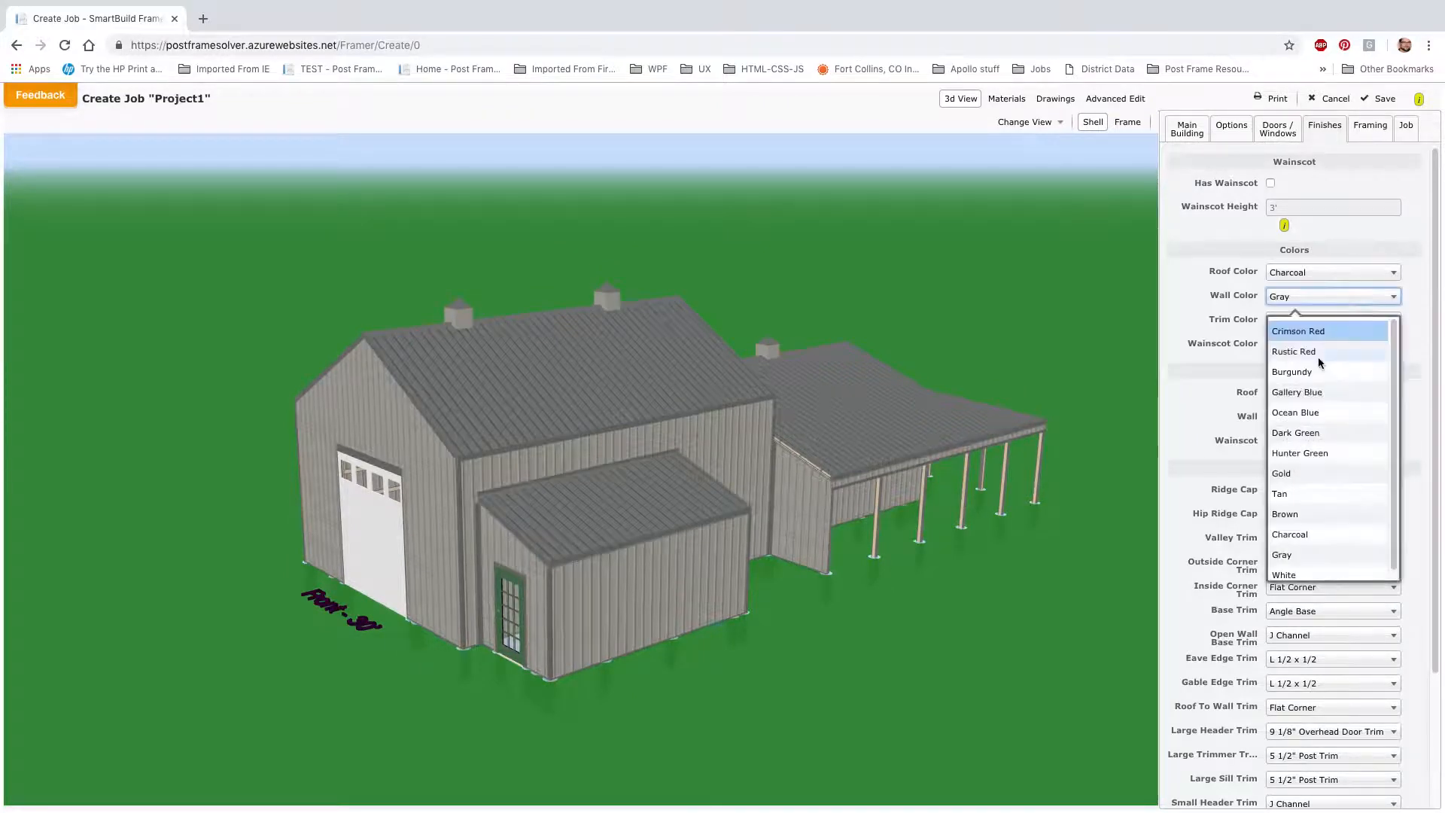
click(1318, 355)
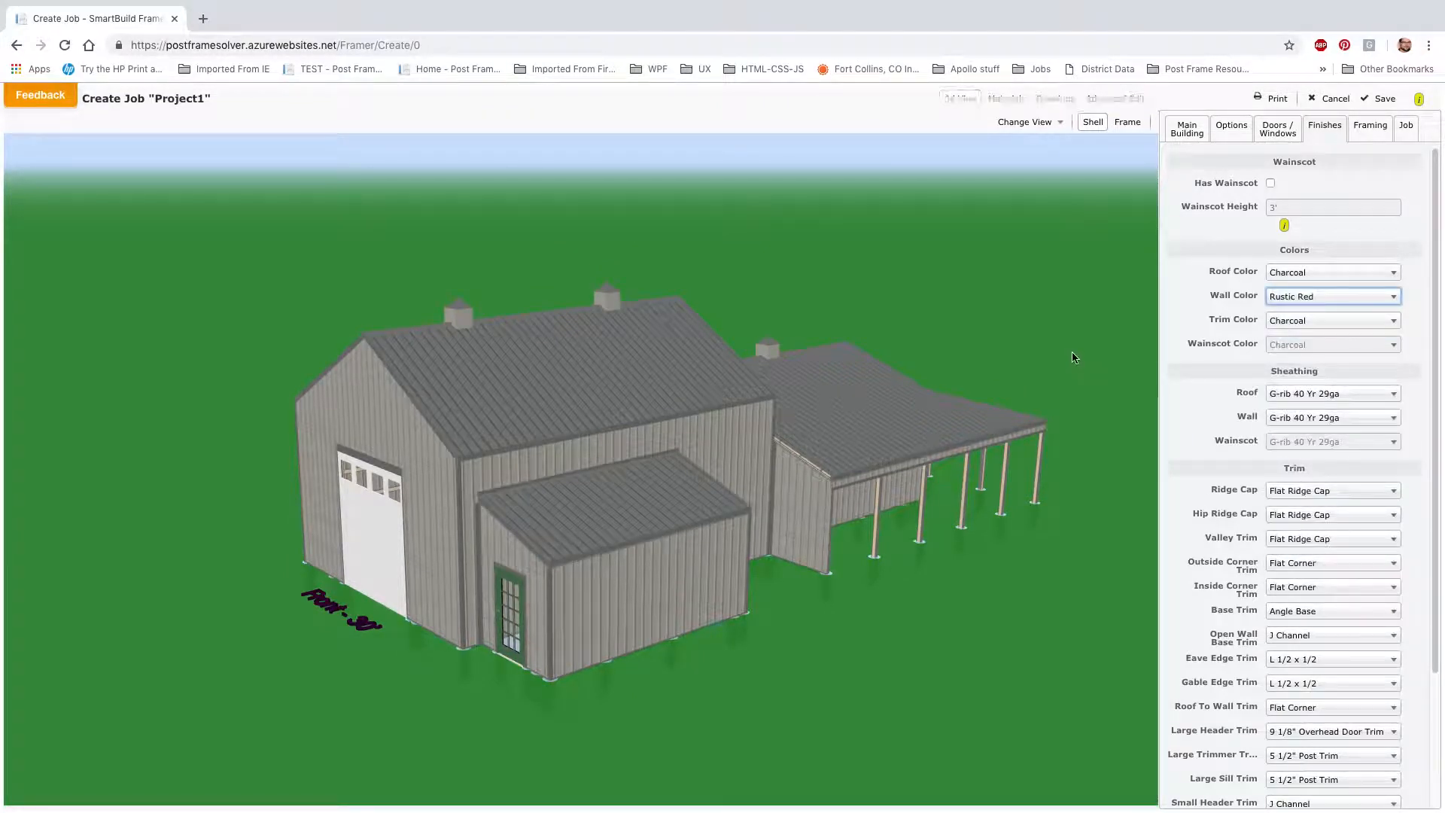
Set the trim color to White and add a 3' high wainscot to the walls.
click(1323, 321)
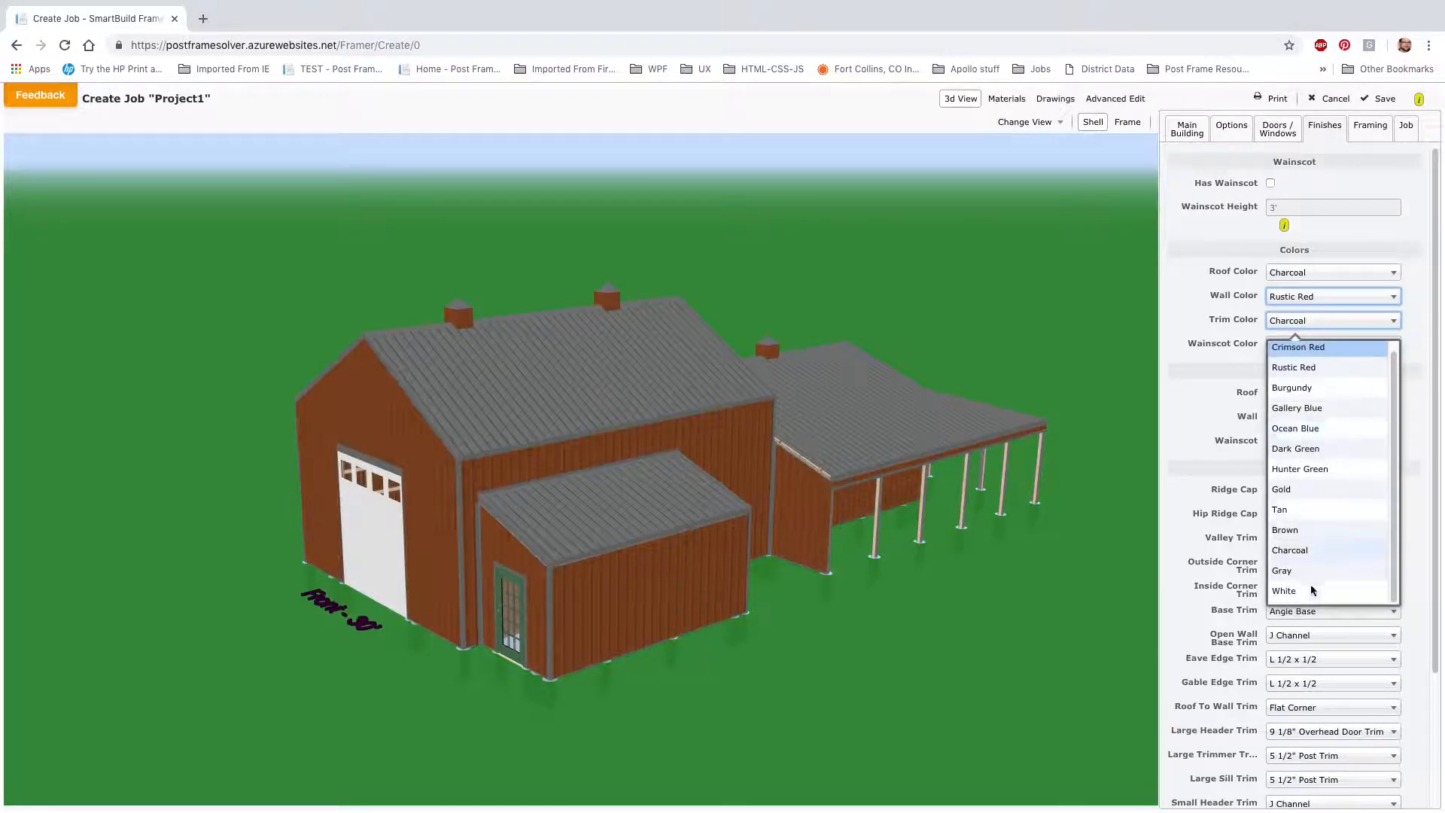
click(1299, 596)
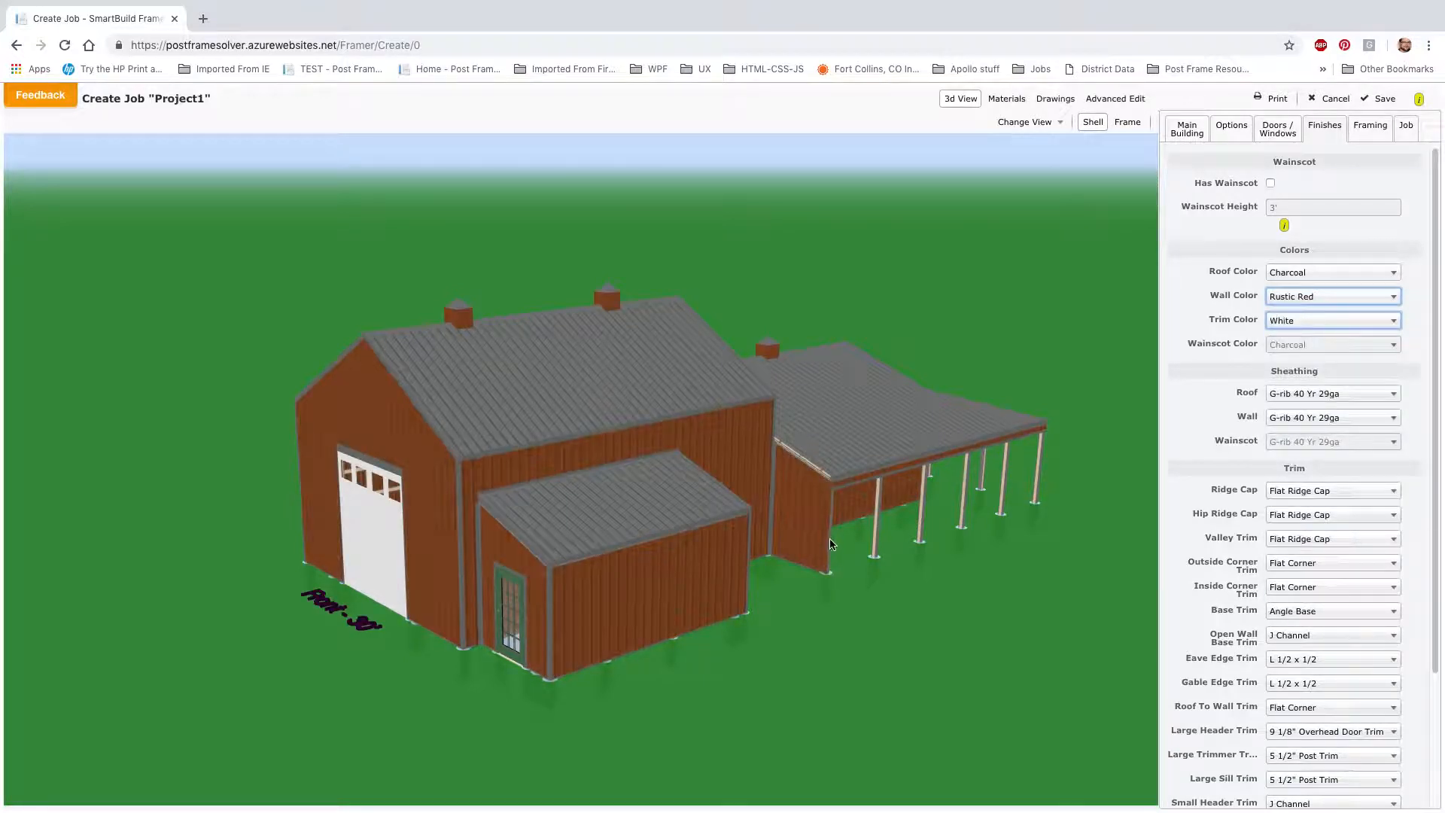
click(1271, 183)
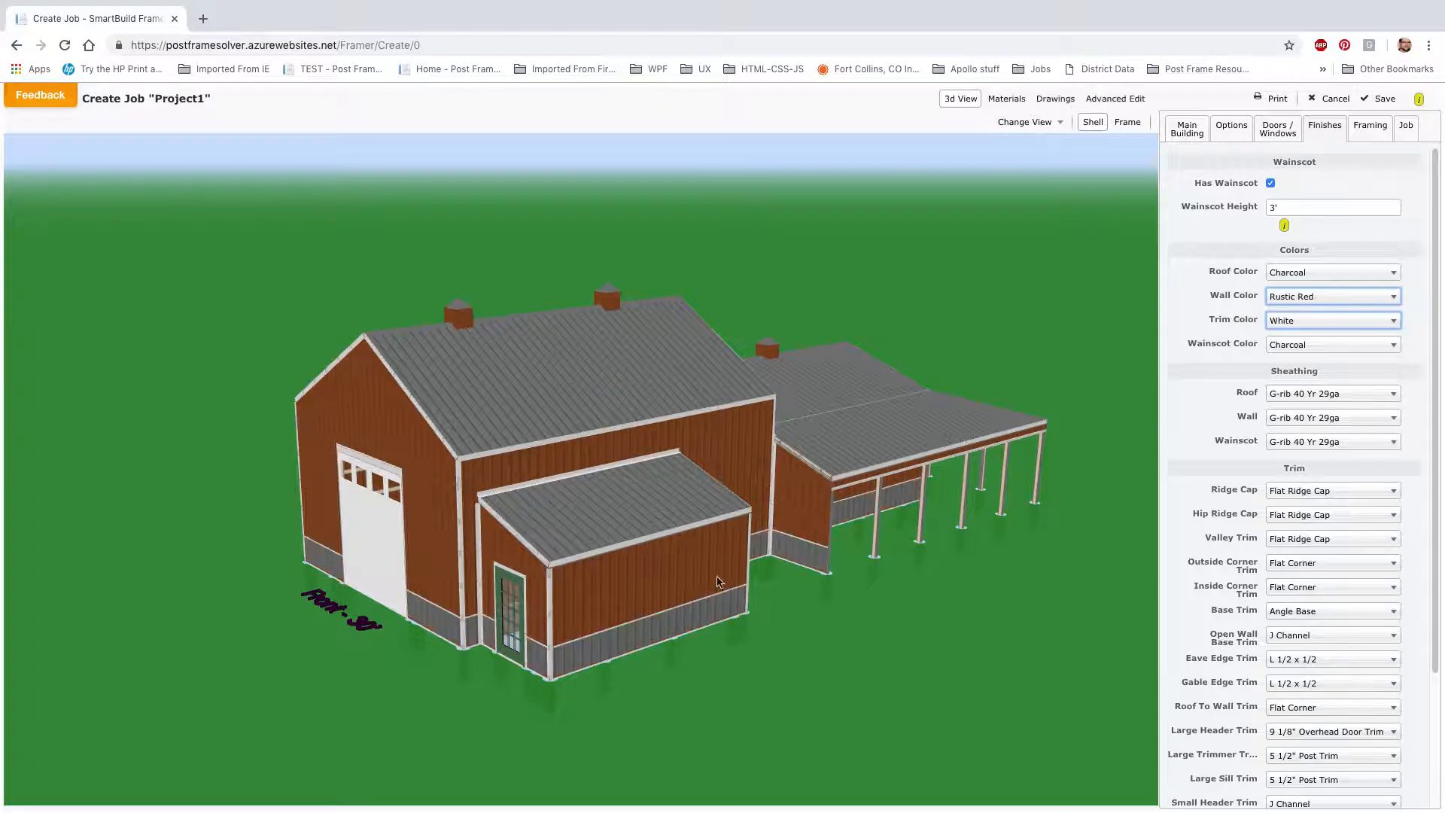
mouse_move(717, 596)
mouse_down()
mouse_move(752, 568)
mouse_move(737, 596)
mouse_up()
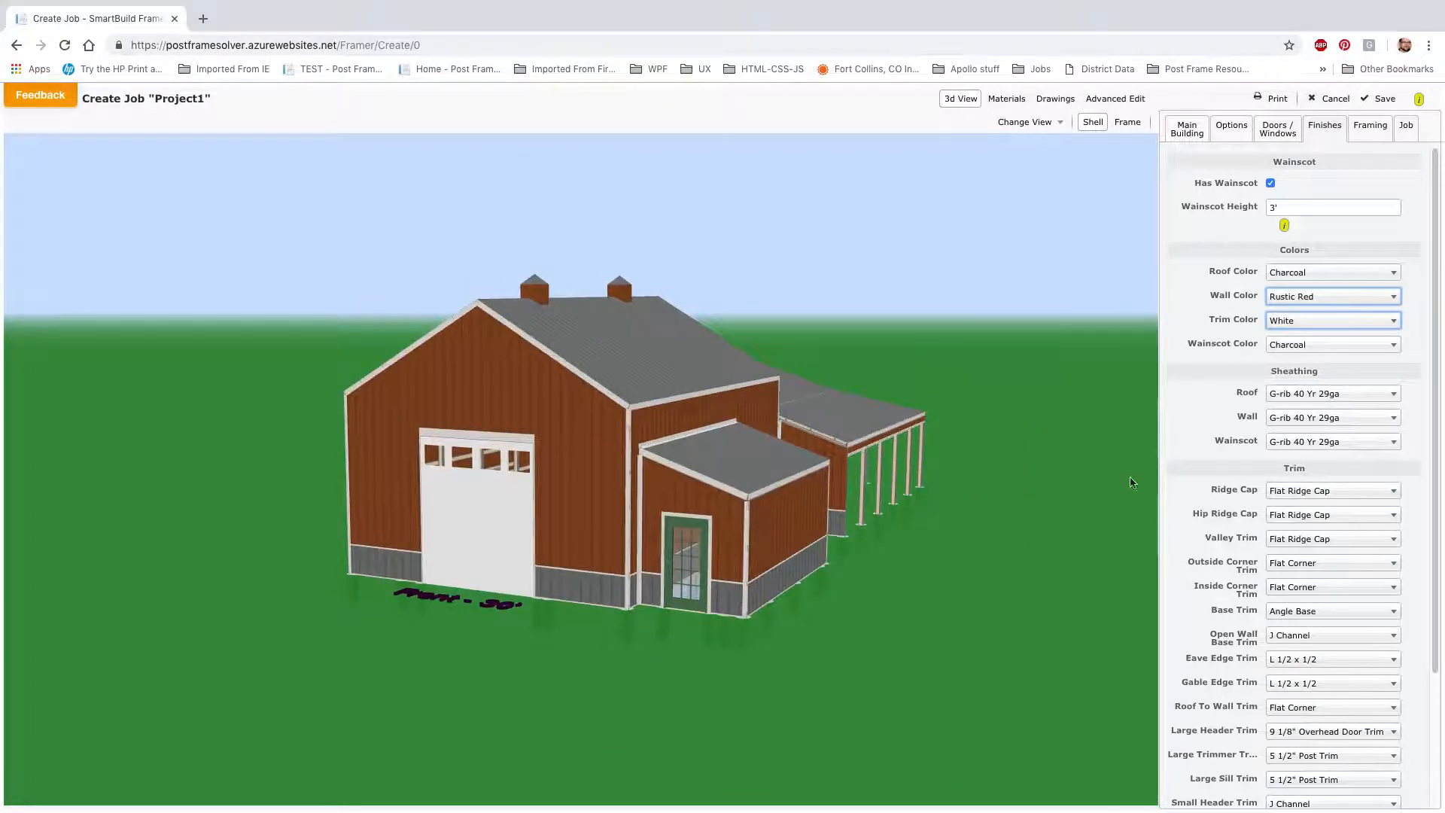
Review the roof and wall sheathing options and the trim, fascia and soffit settings in the finishes.
scroll(1170, 452, down, 1)
click(1336, 362)
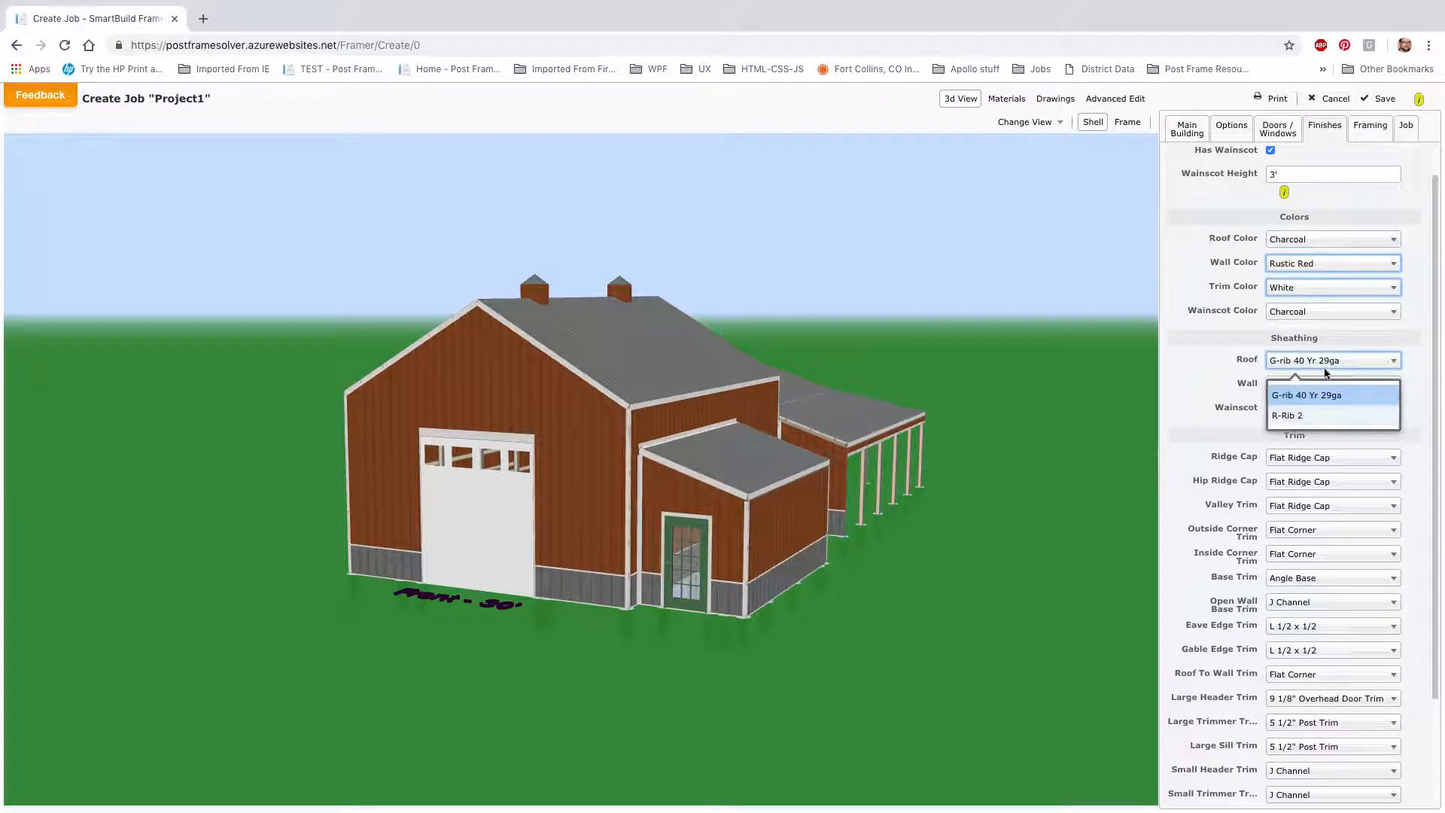
click(1226, 369)
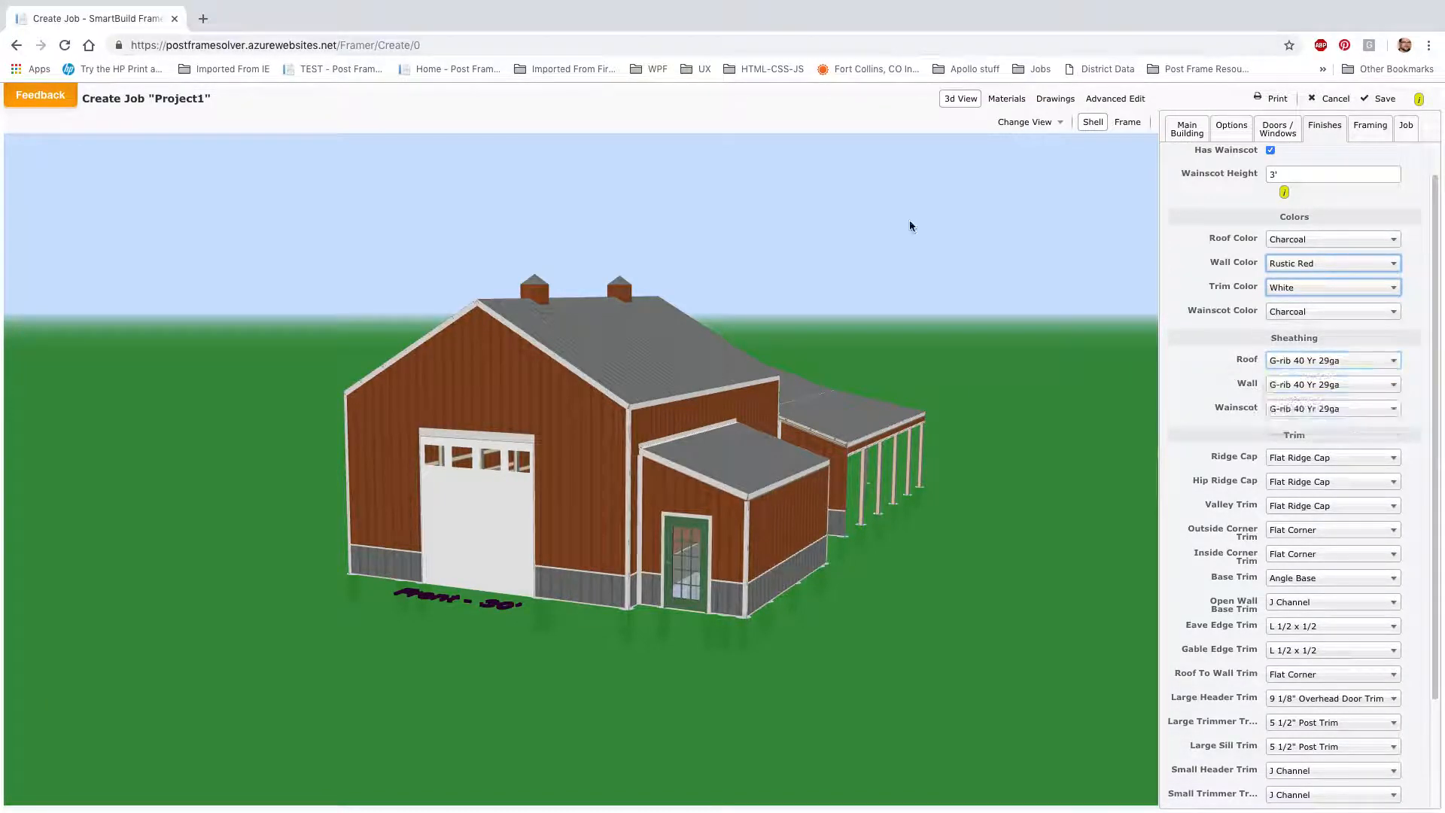
click(1340, 385)
click(1180, 390)
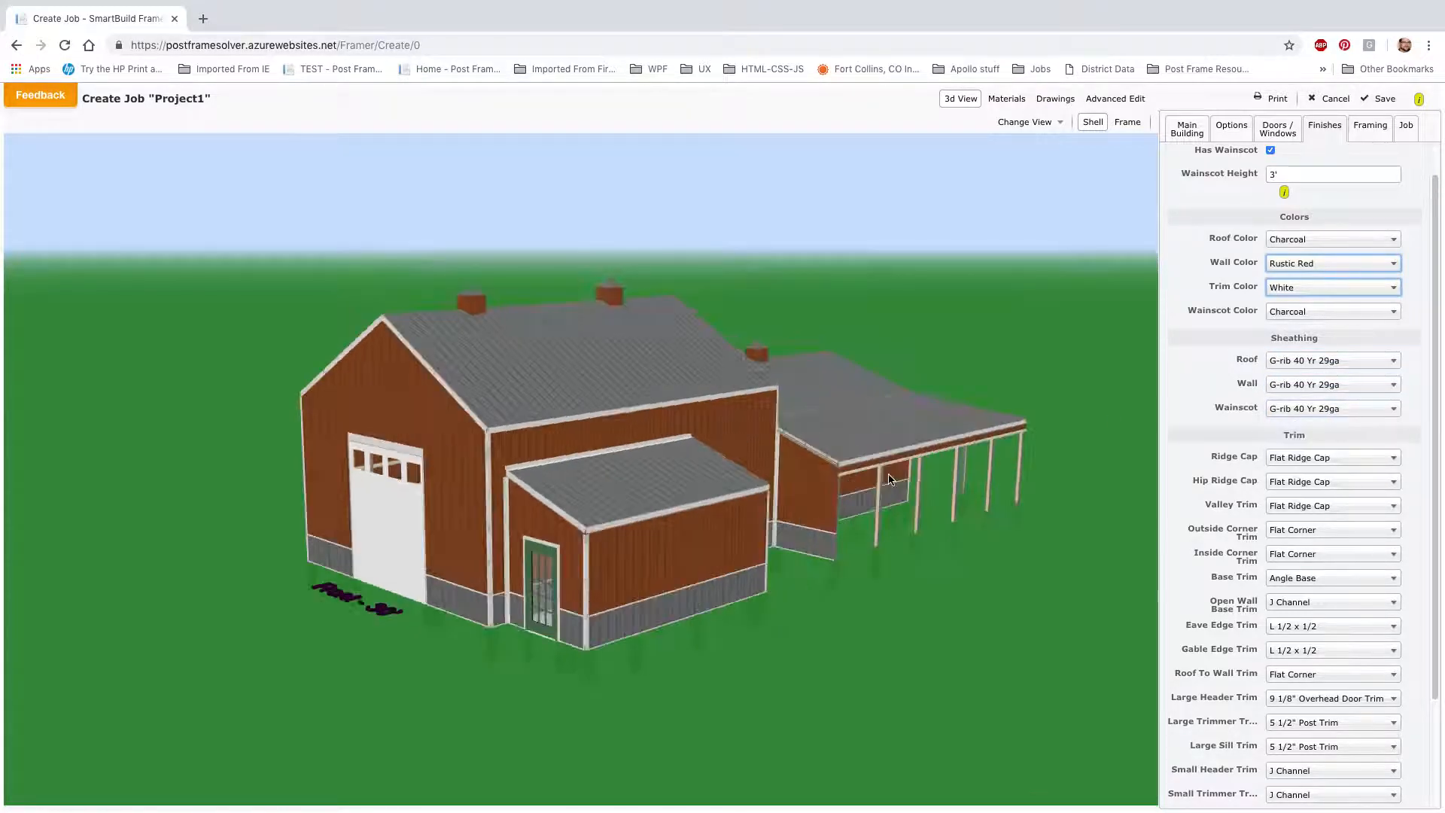
scroll(1234, 460, down, 3)
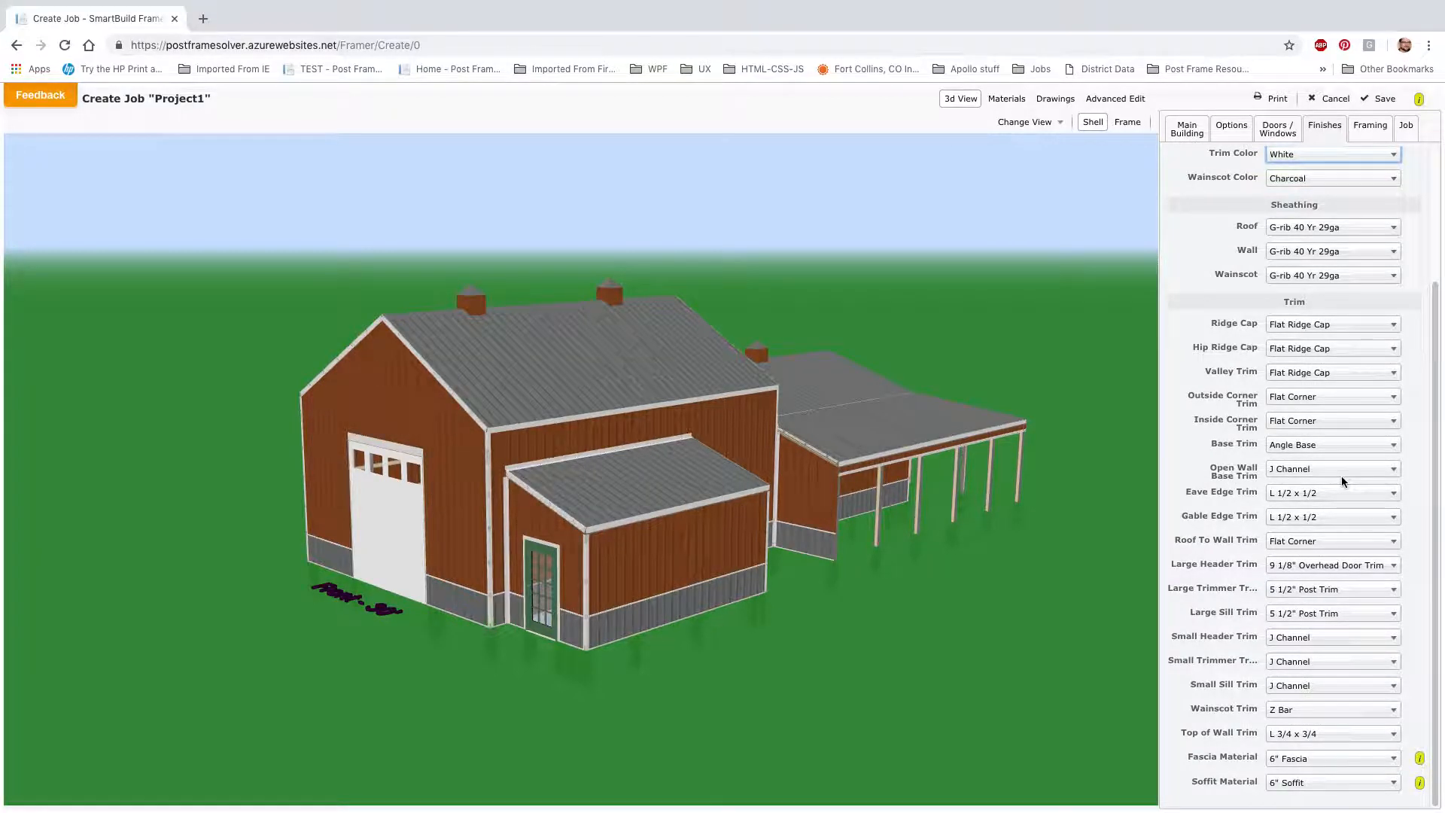
mouse_move(755, 498)
mouse_down()
mouse_move(936, 523)
mouse_move(680, 508)
mouse_move(755, 502)
mouse_up()
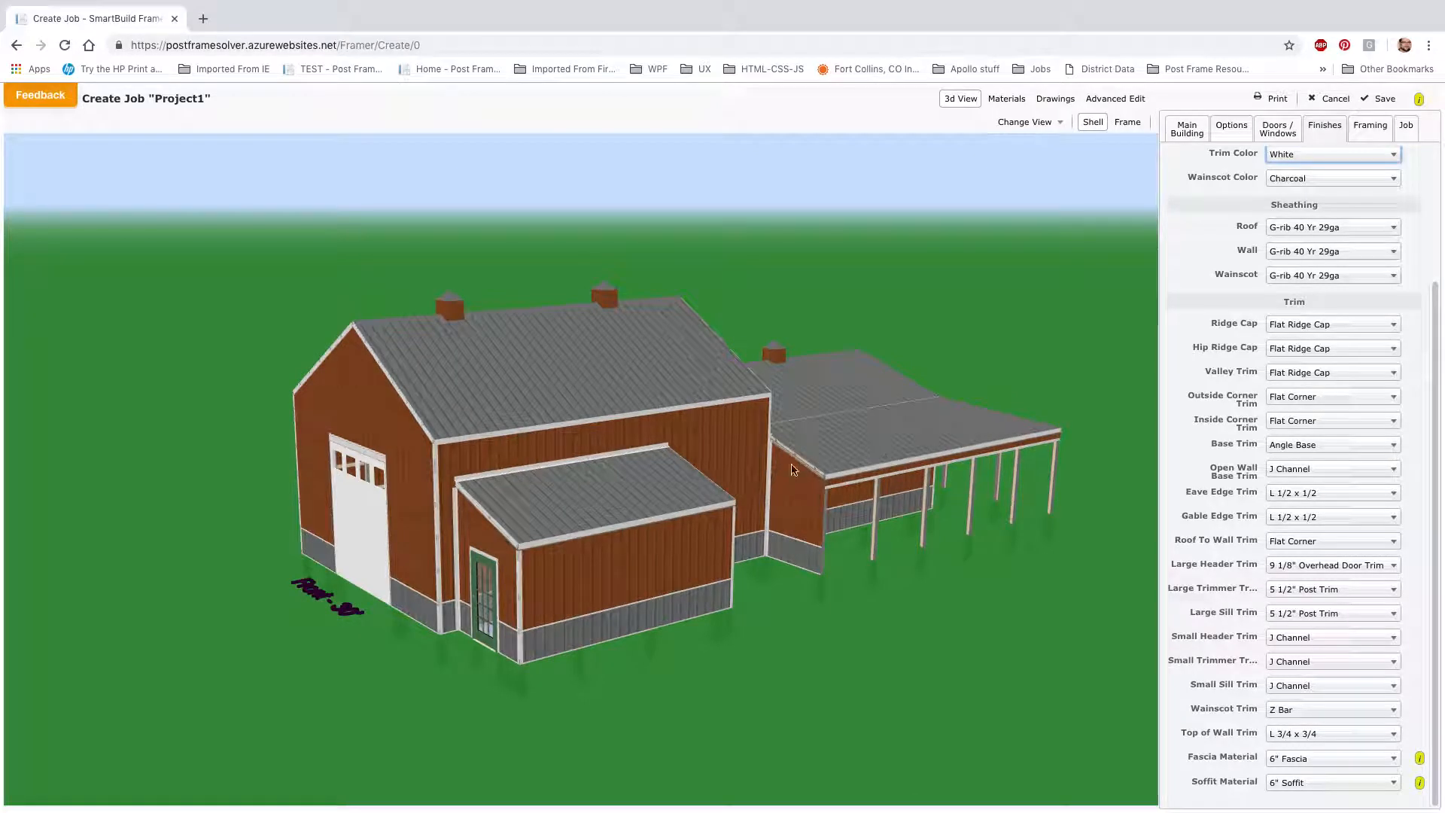
Open the framing settings, show the model as a frame, and examine its trusses, posts and girts from several sides.
click(1371, 126)
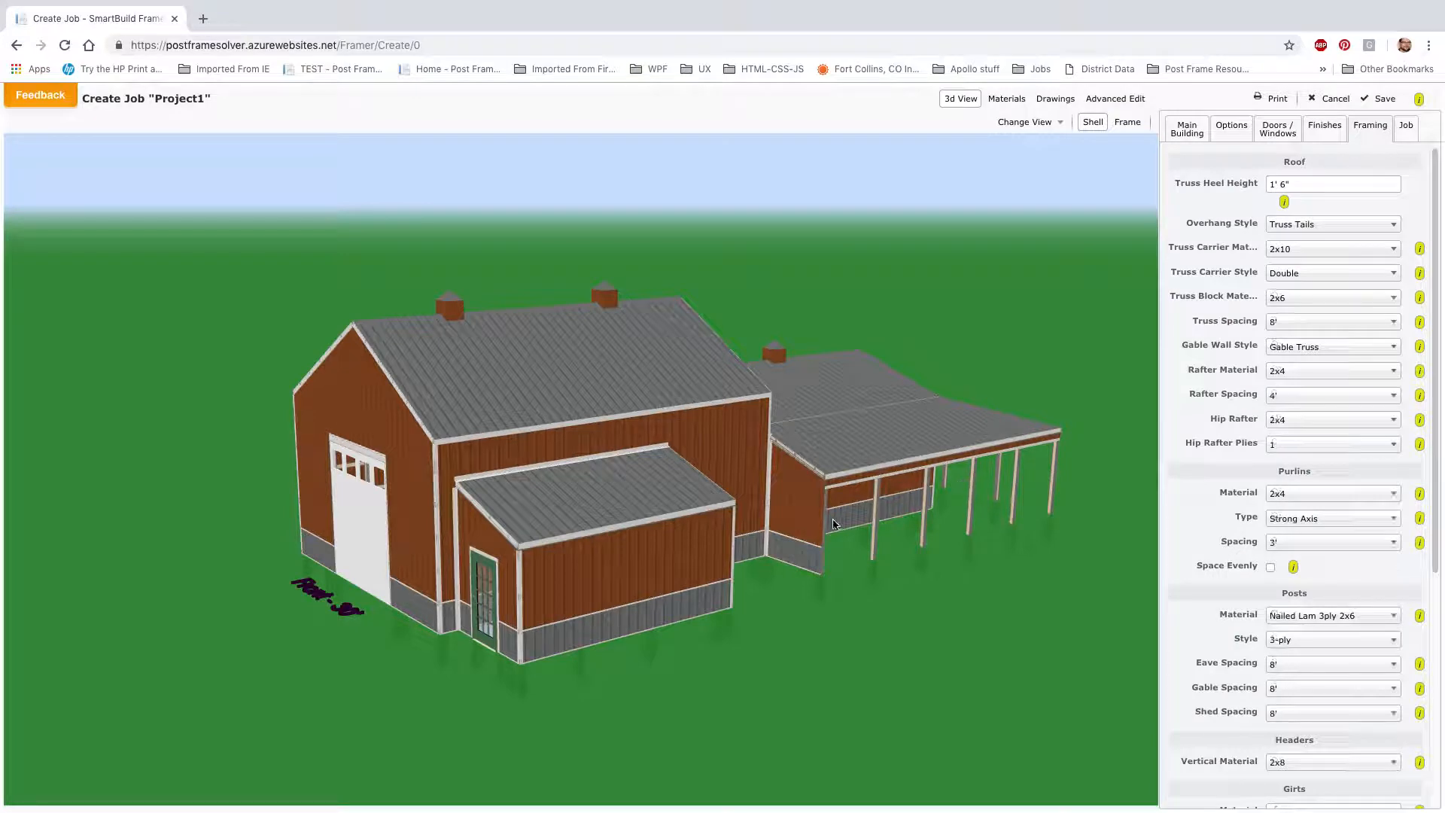
click(1127, 122)
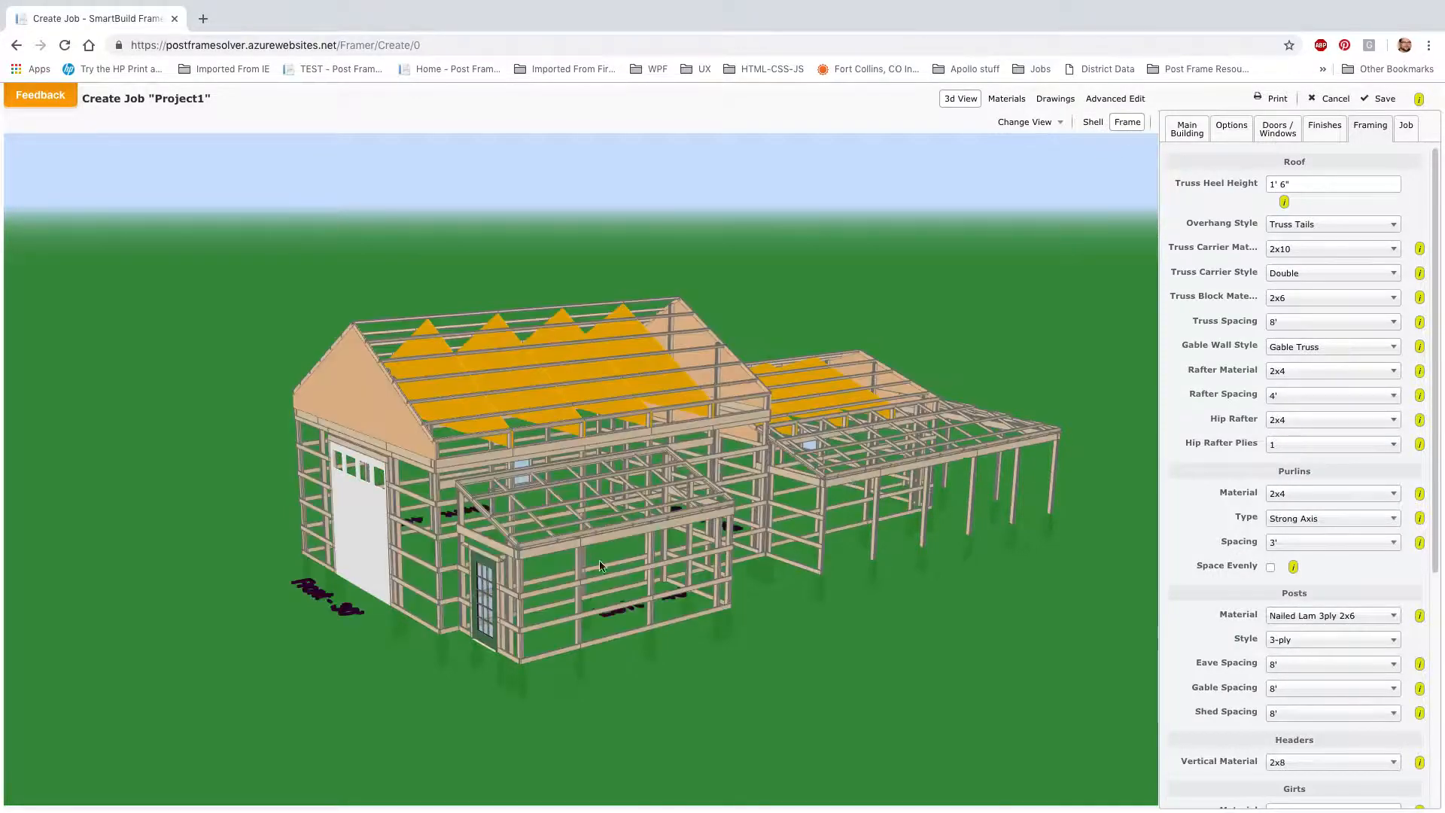
drag(698, 557, 771, 497)
scroll(771, 496, up, 5)
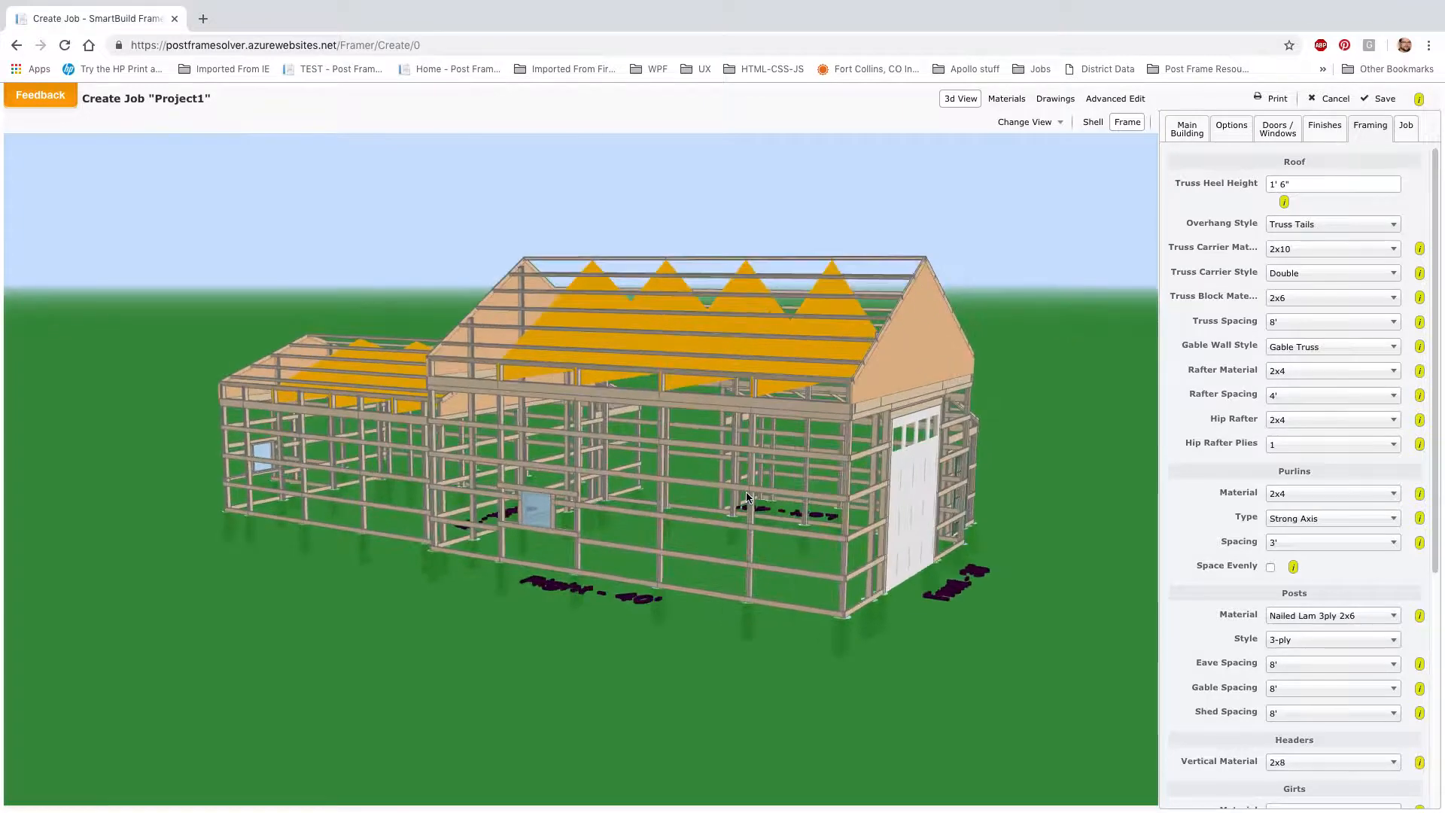
drag(887, 493, 839, 493)
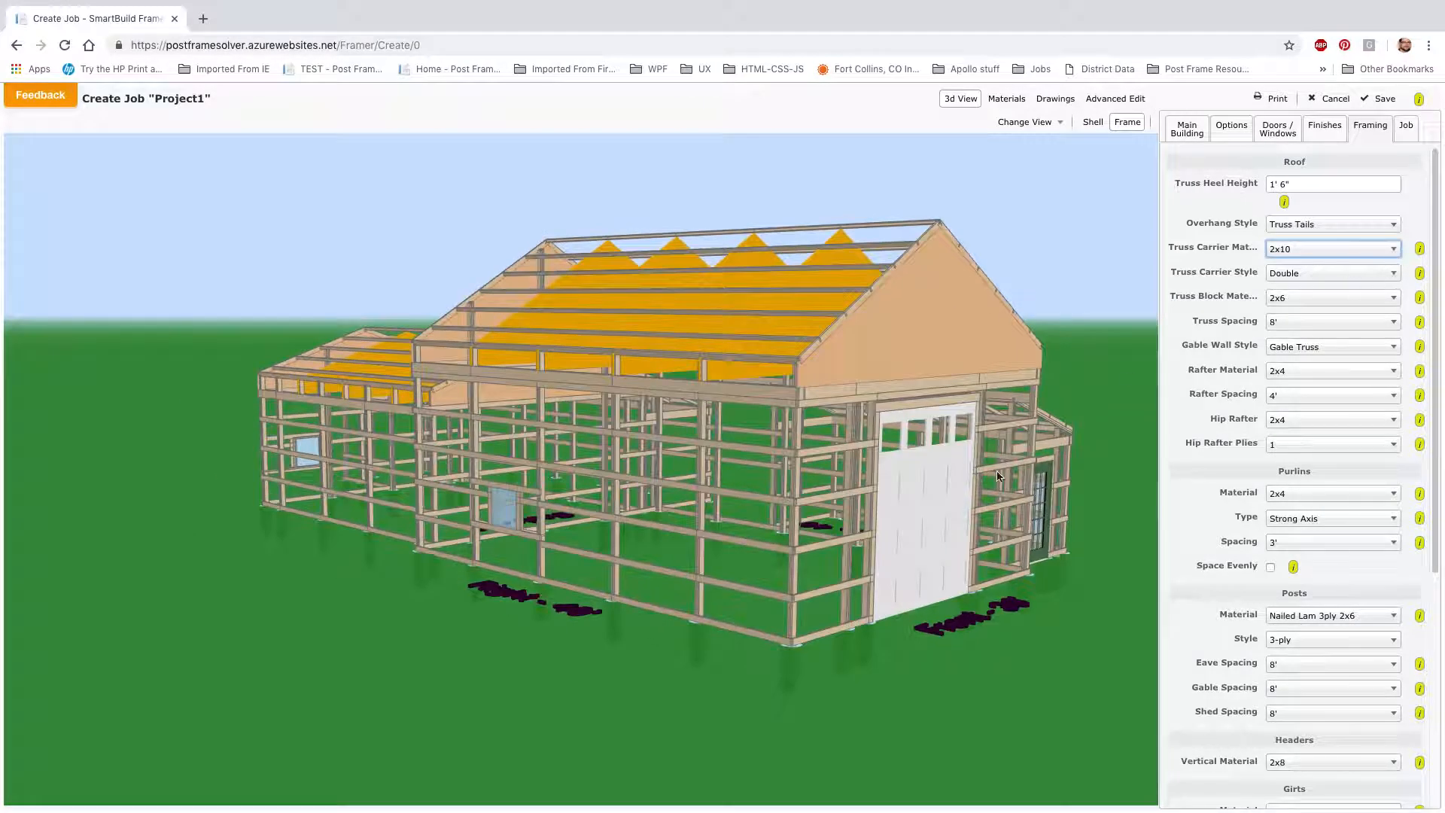
Check the truss carrier material options, set the truss spacing to 4', and view the trusses from the building's right side.
click(1383, 253)
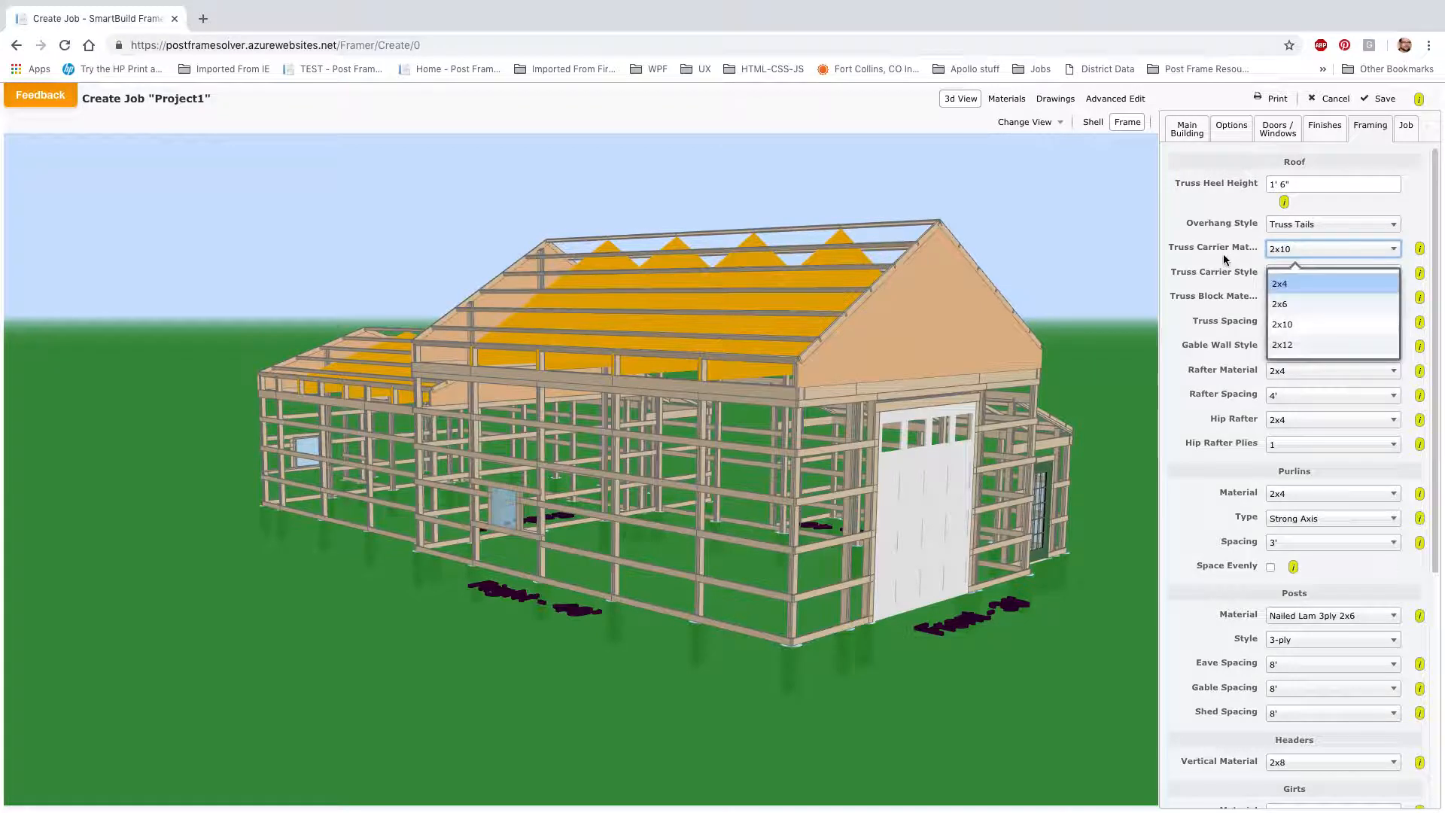
click(1230, 366)
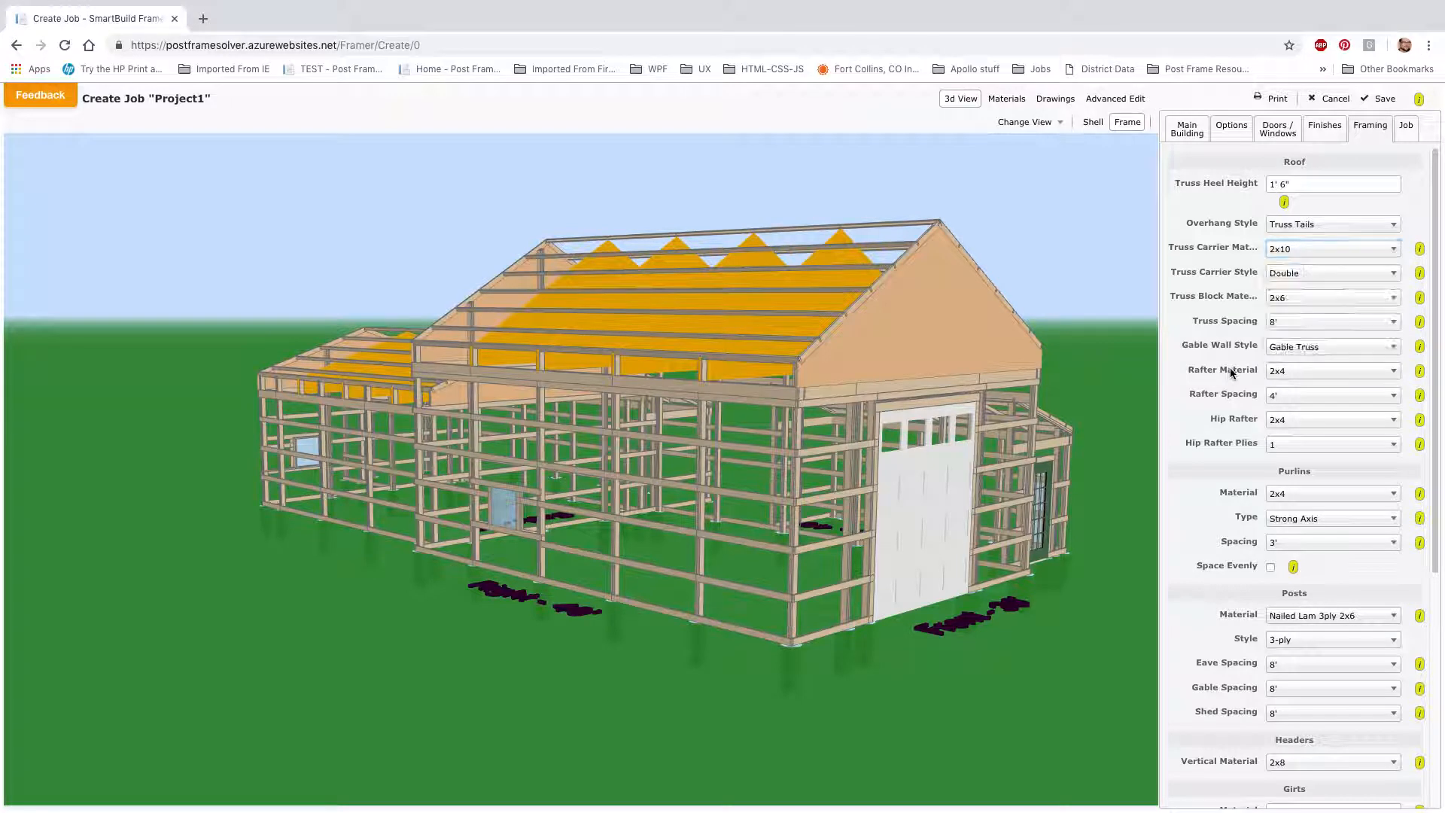
scroll(1216, 367, down, 1)
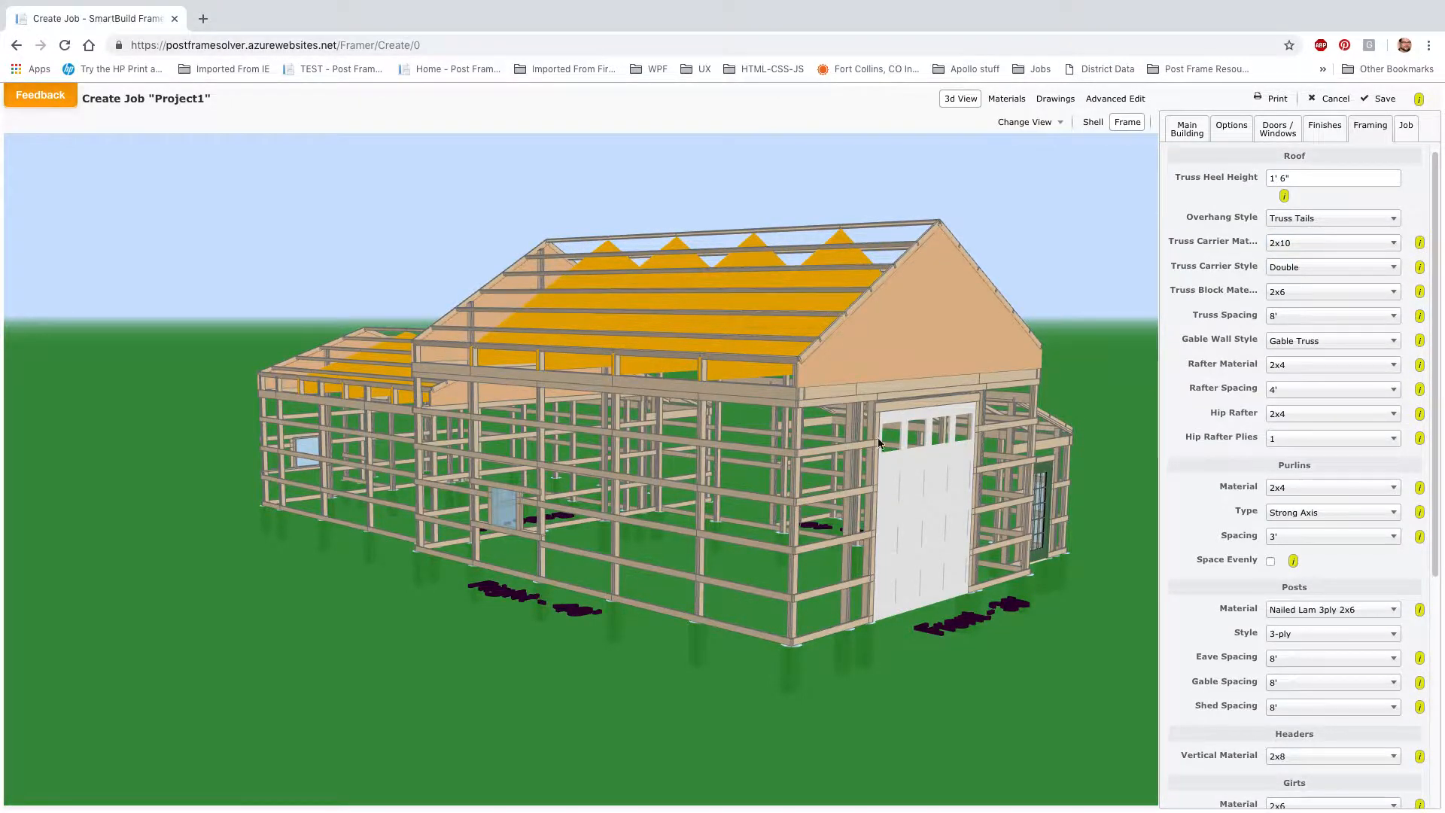
drag(879, 444, 1195, 391)
click(1320, 313)
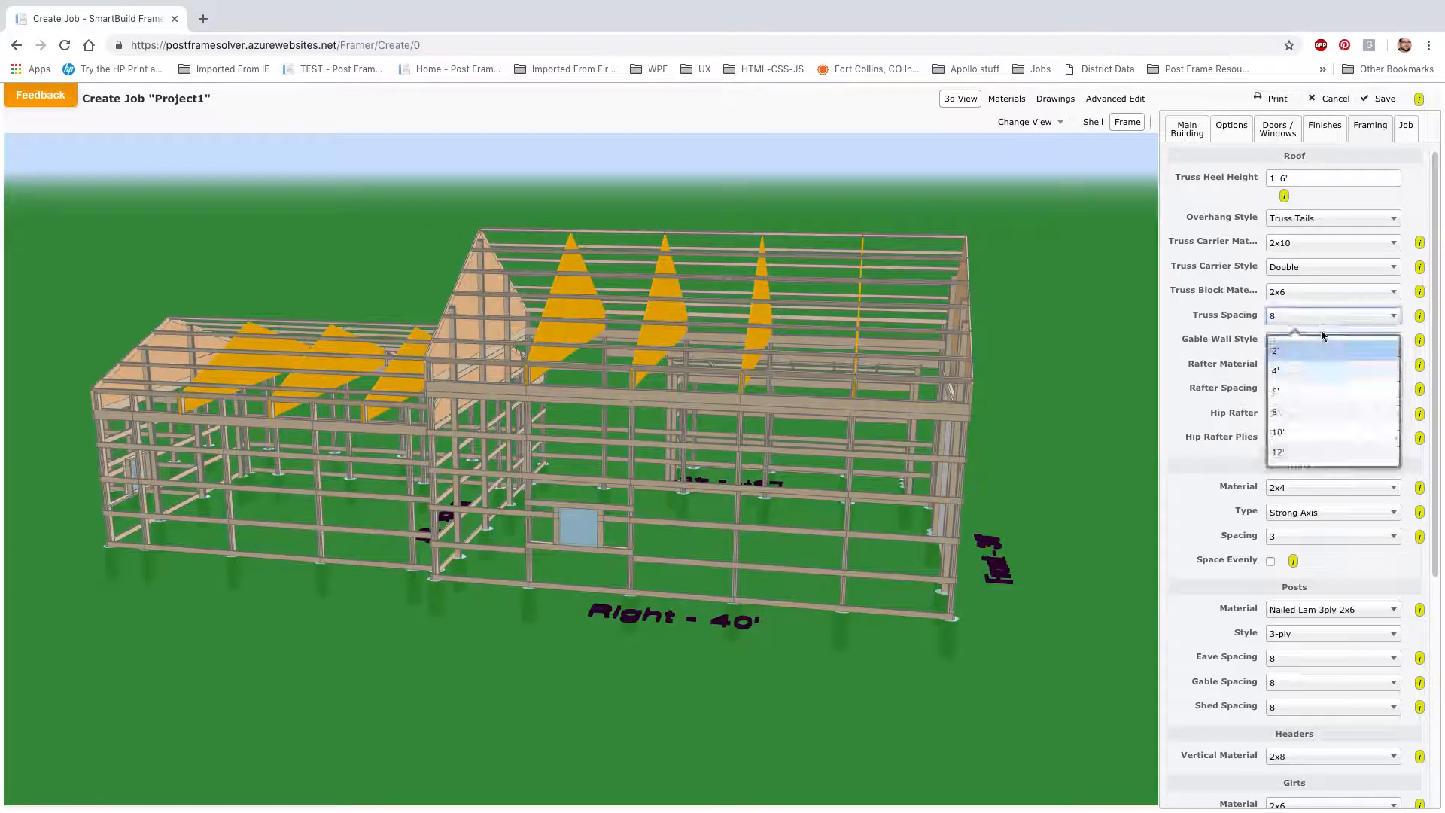
click(1288, 370)
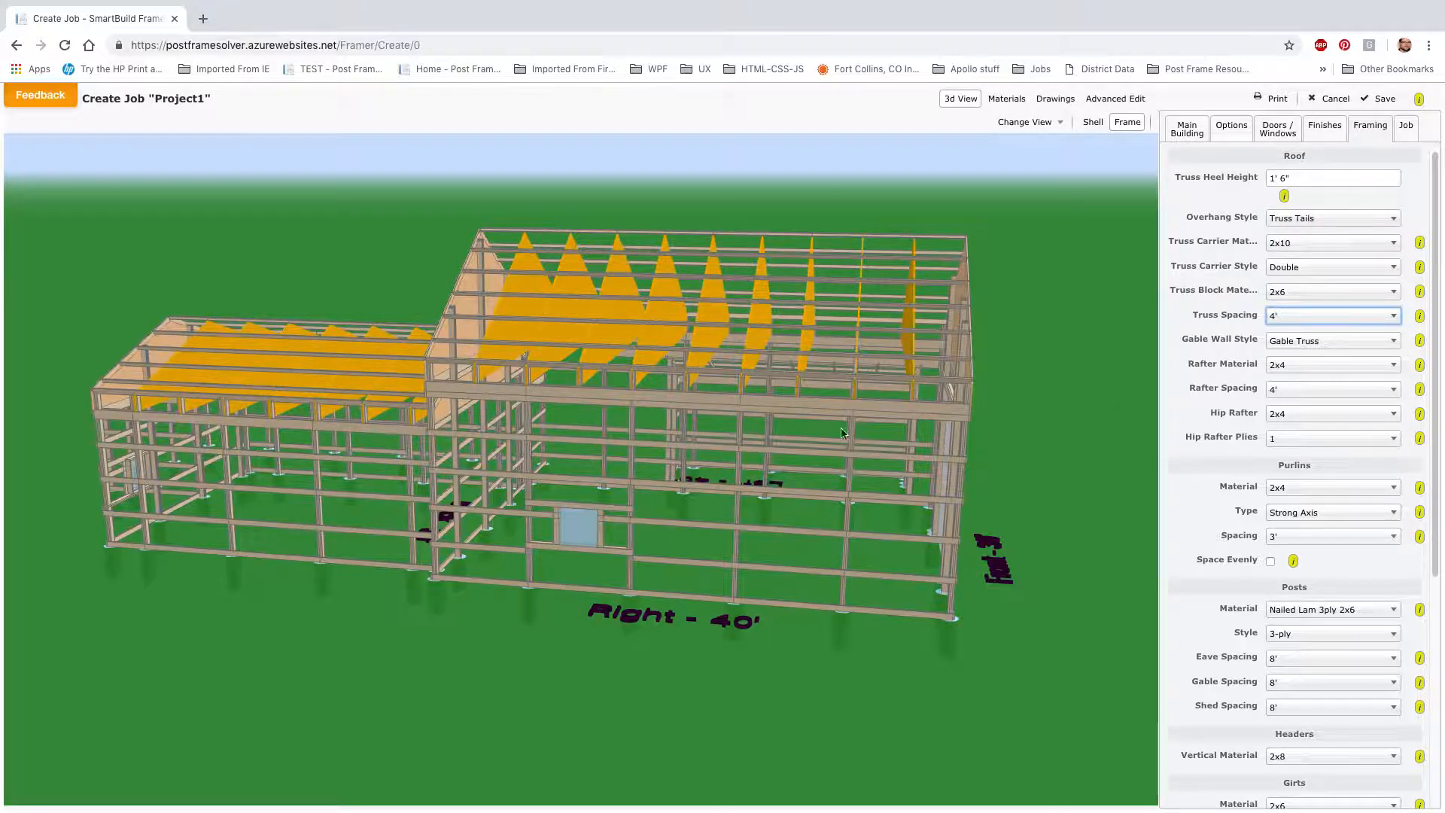
drag(993, 431, 815, 364)
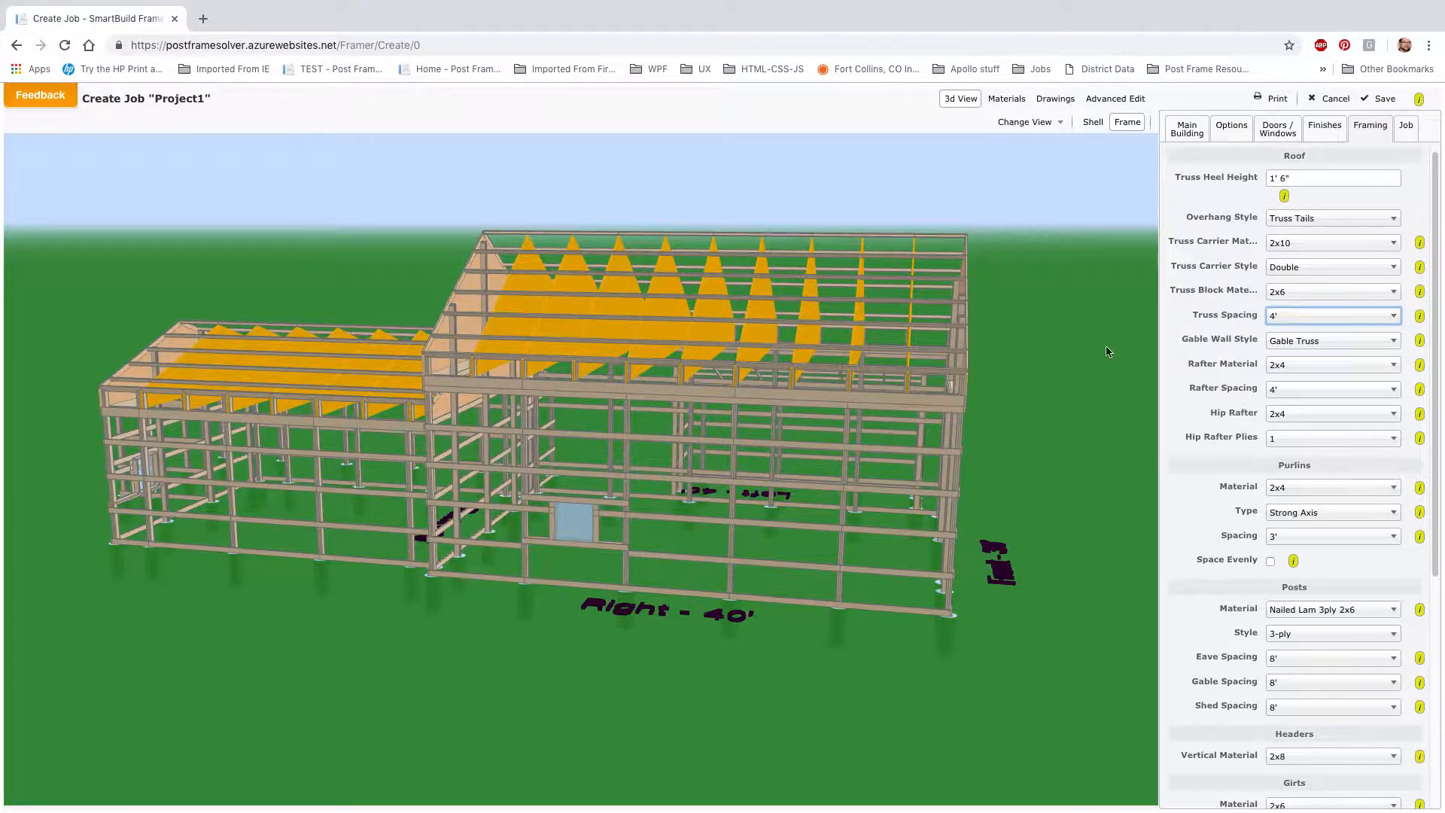
drag(779, 425, 791, 427)
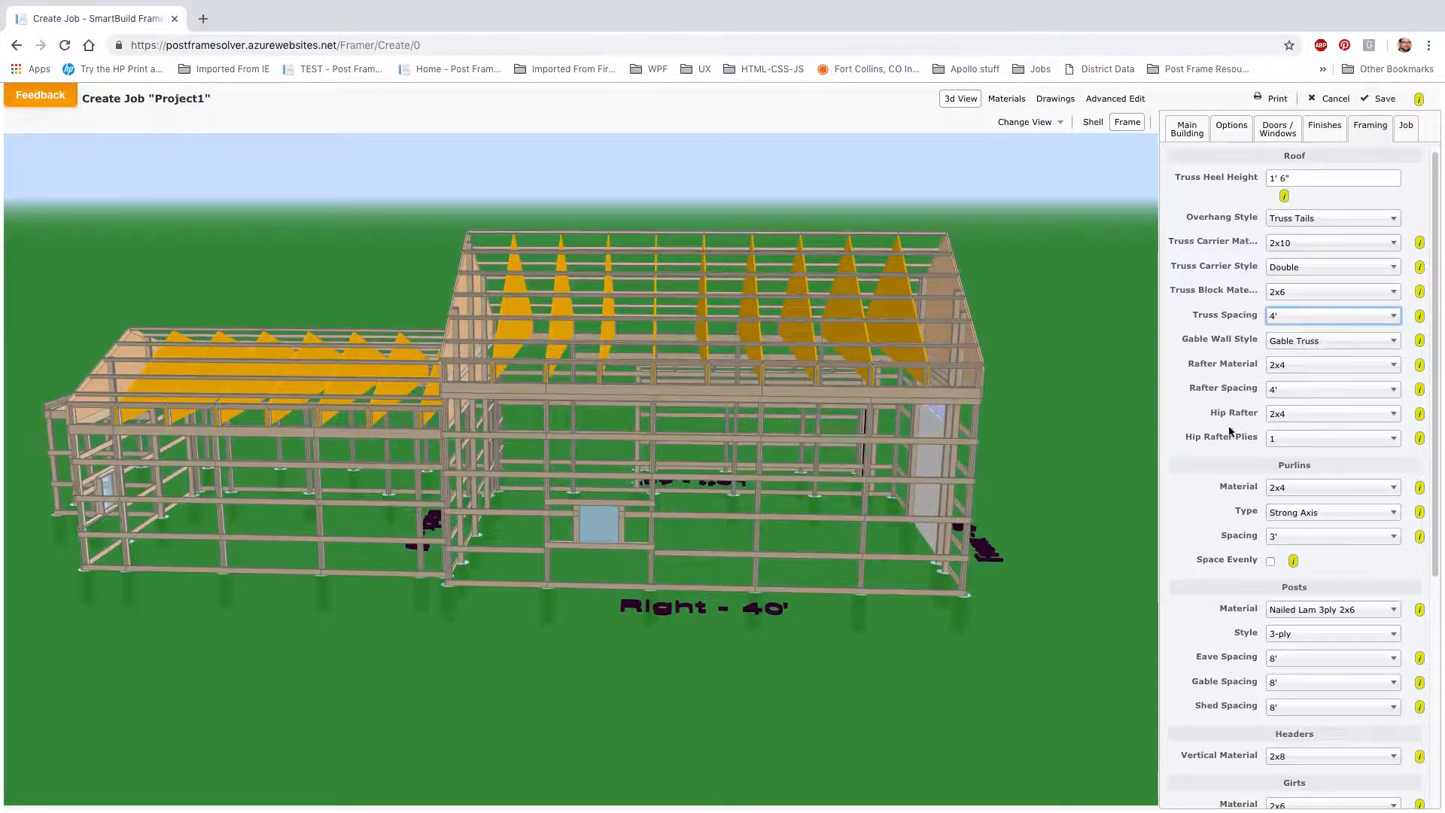
Set the purlin type to Flush and inspect how the purlins meet the trusses up close.
scroll(1231, 431, down, 3)
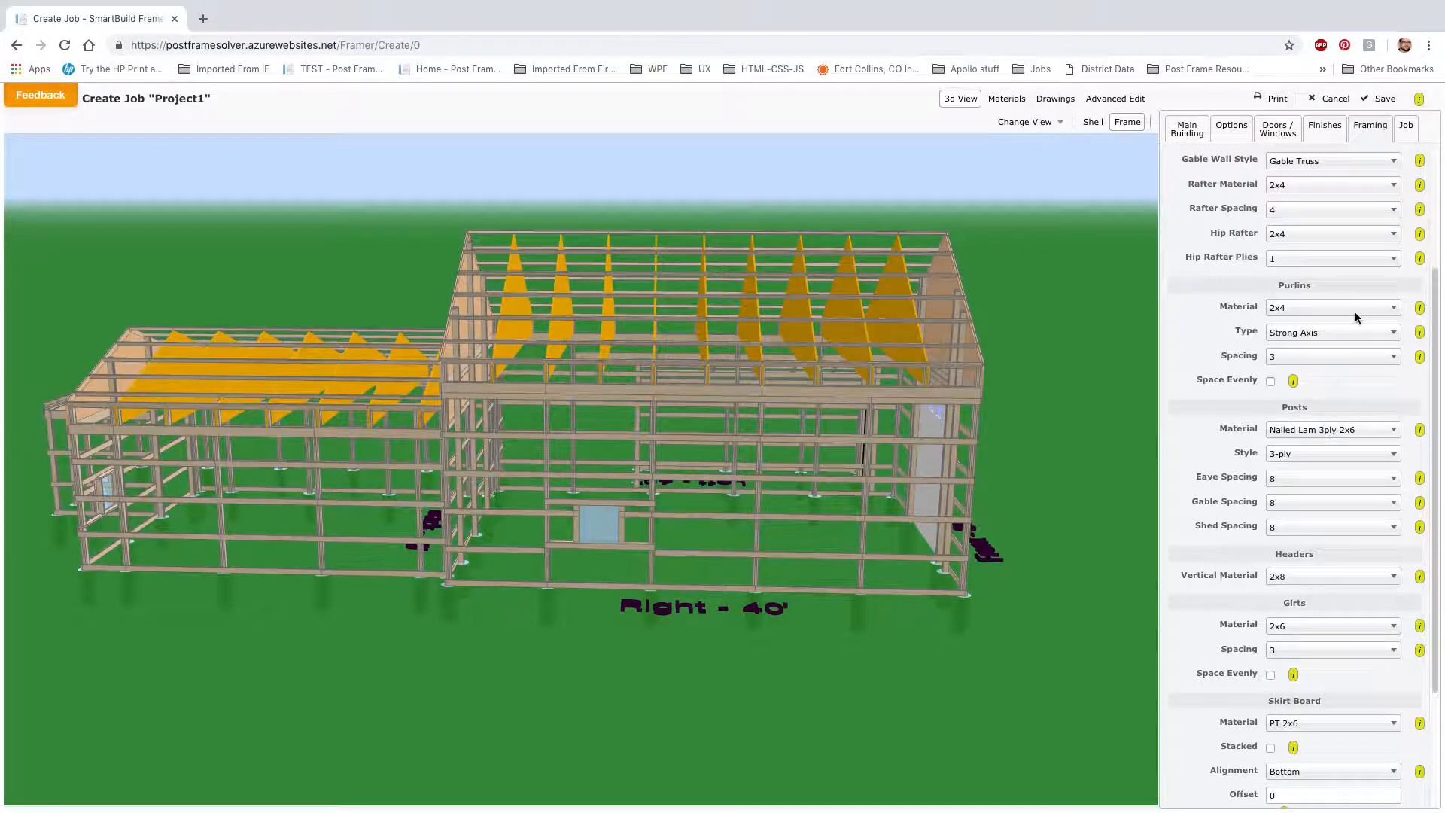
click(1344, 340)
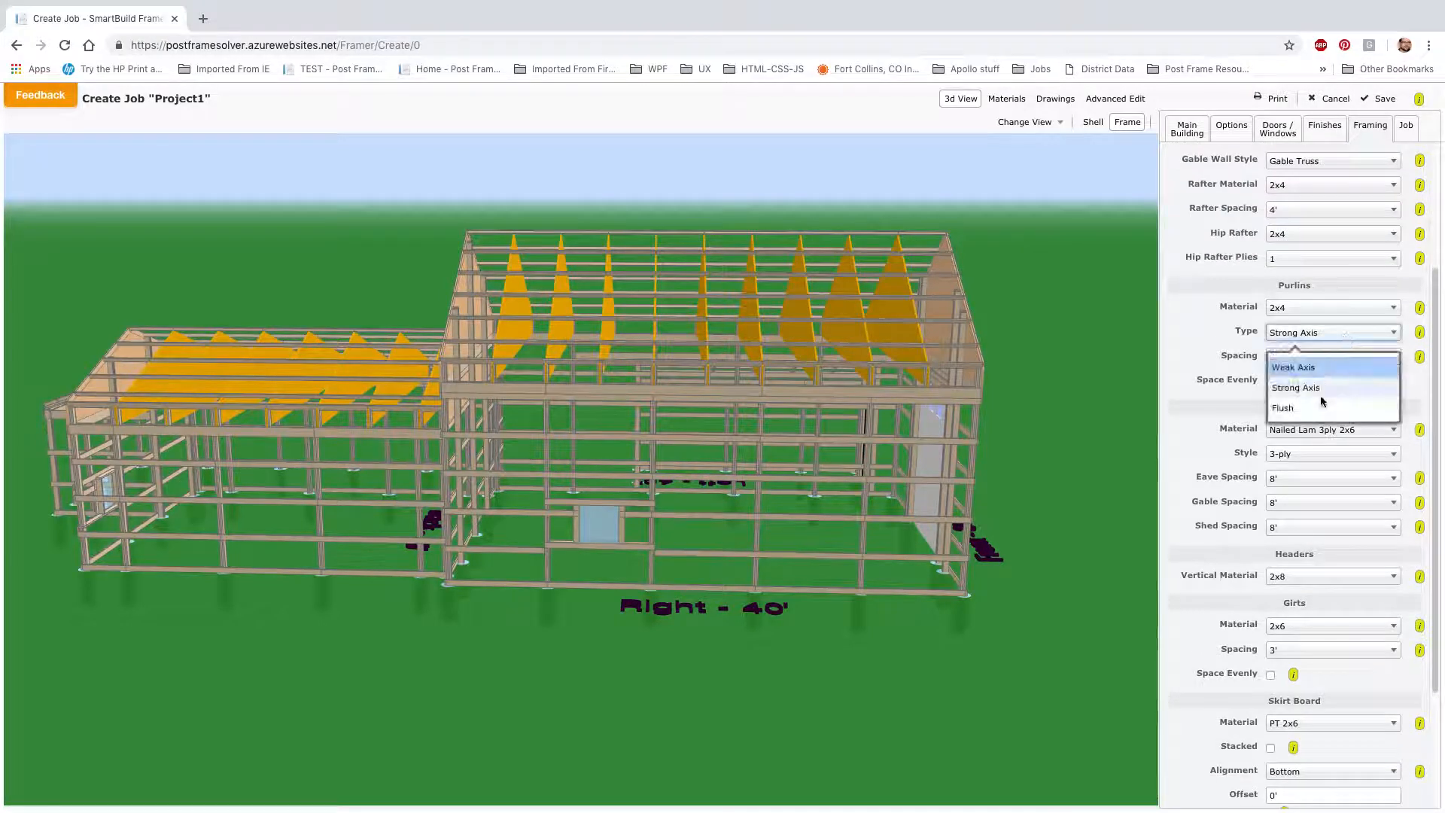
click(964, 416)
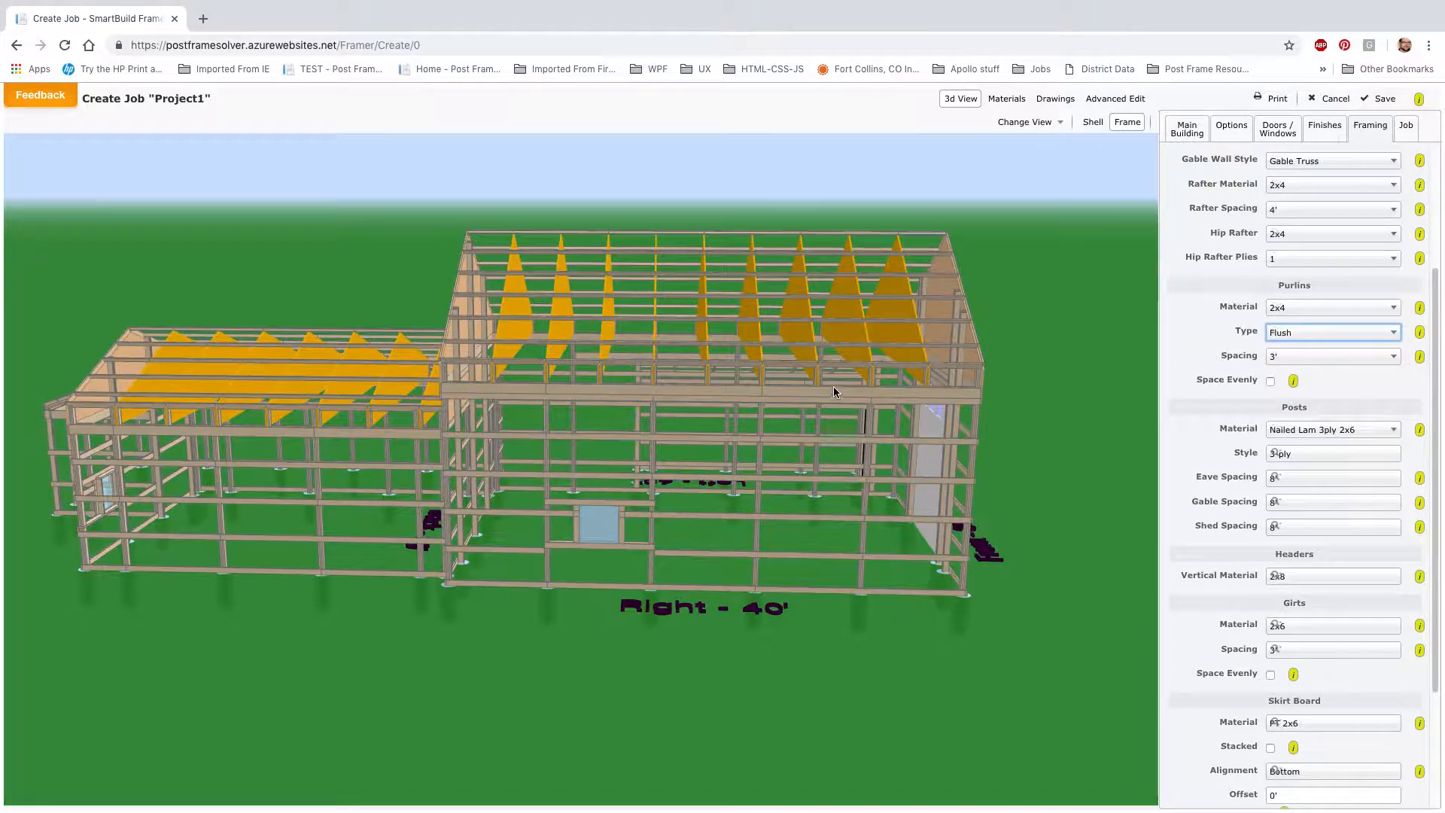
scroll(831, 393, up, 3)
scroll(831, 391, up, 1)
drag(752, 349, 811, 391)
scroll(676, 323, up, 5)
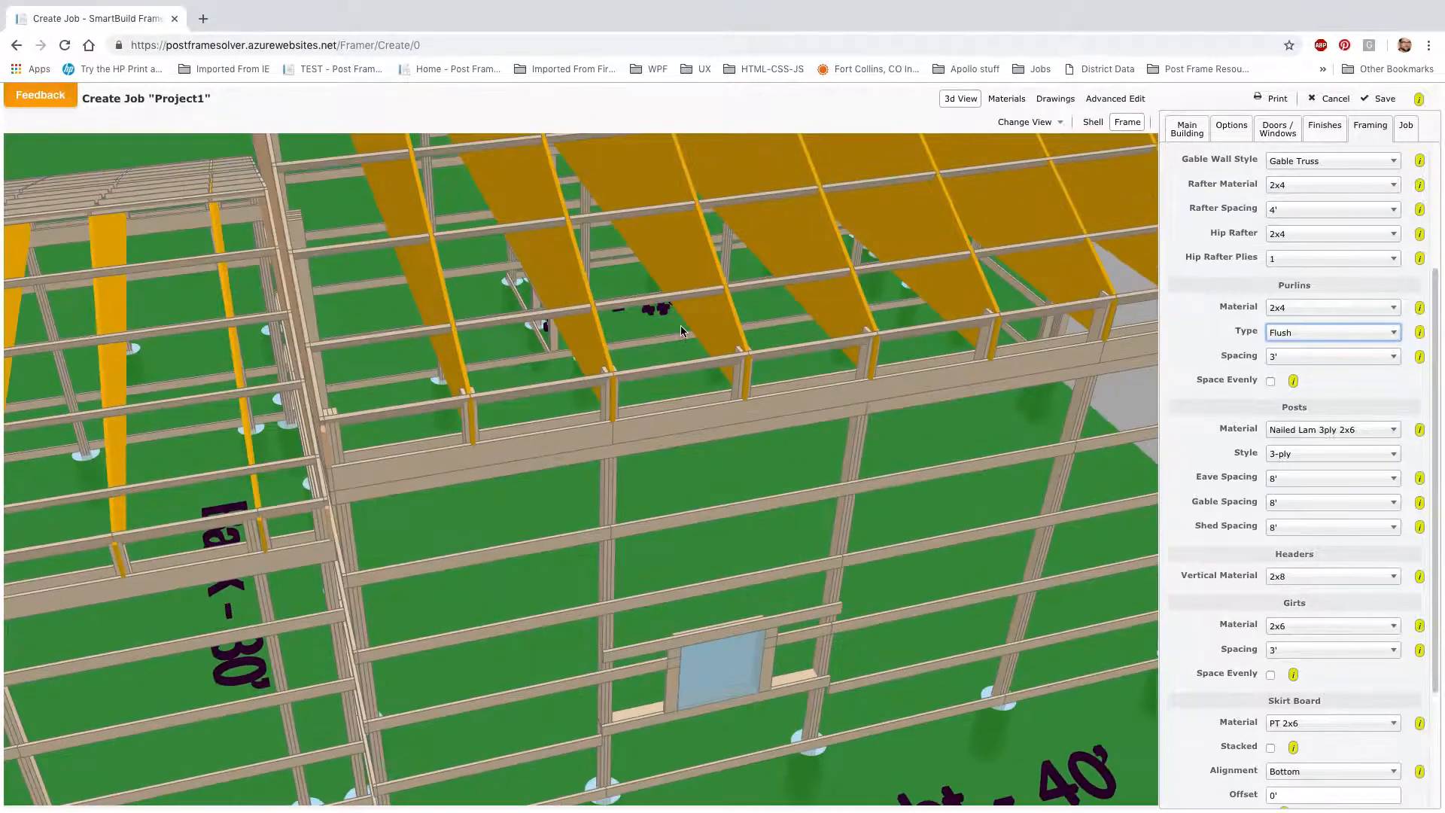
scroll(702, 275, up, 2)
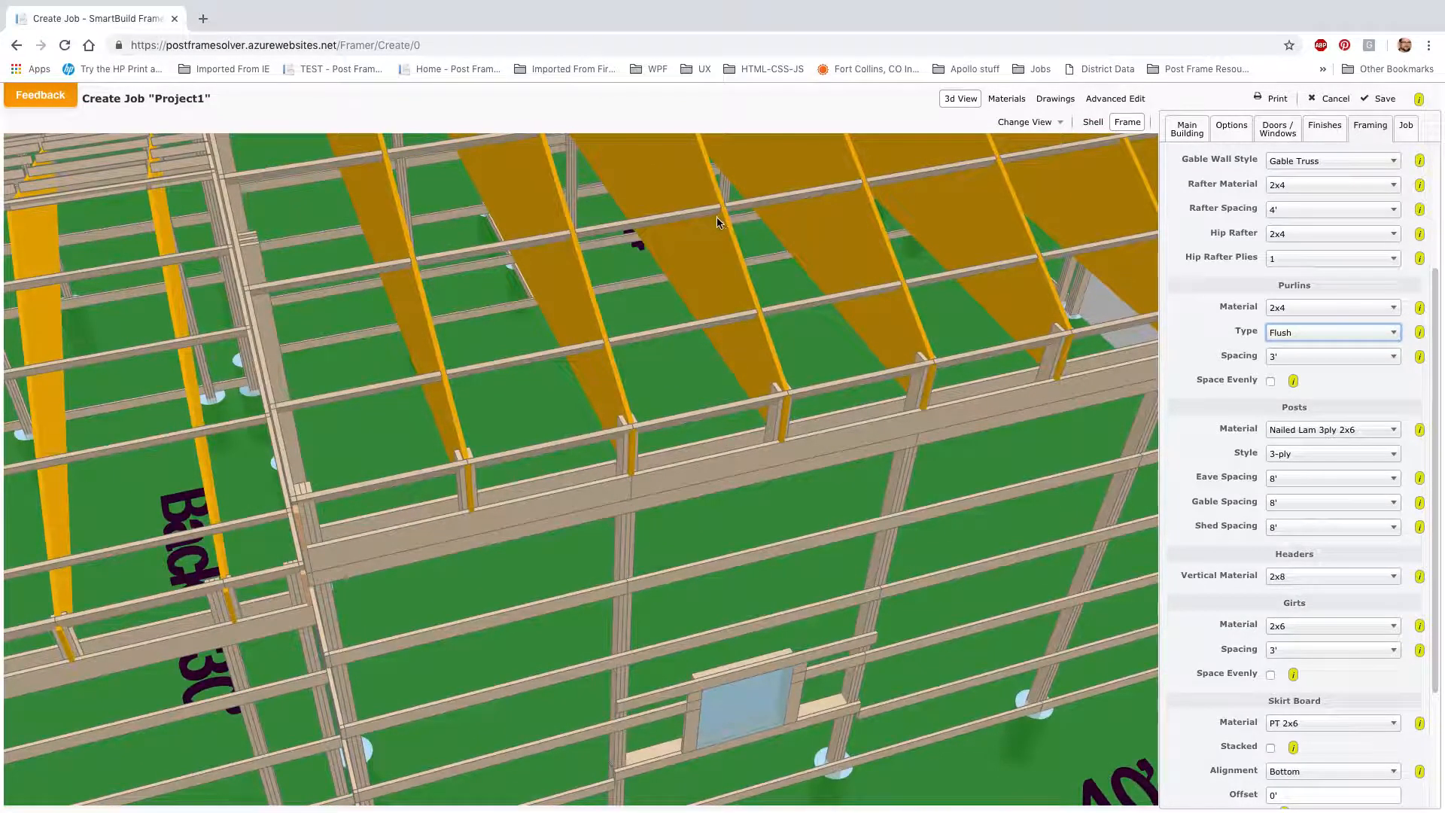
drag(731, 253, 742, 244)
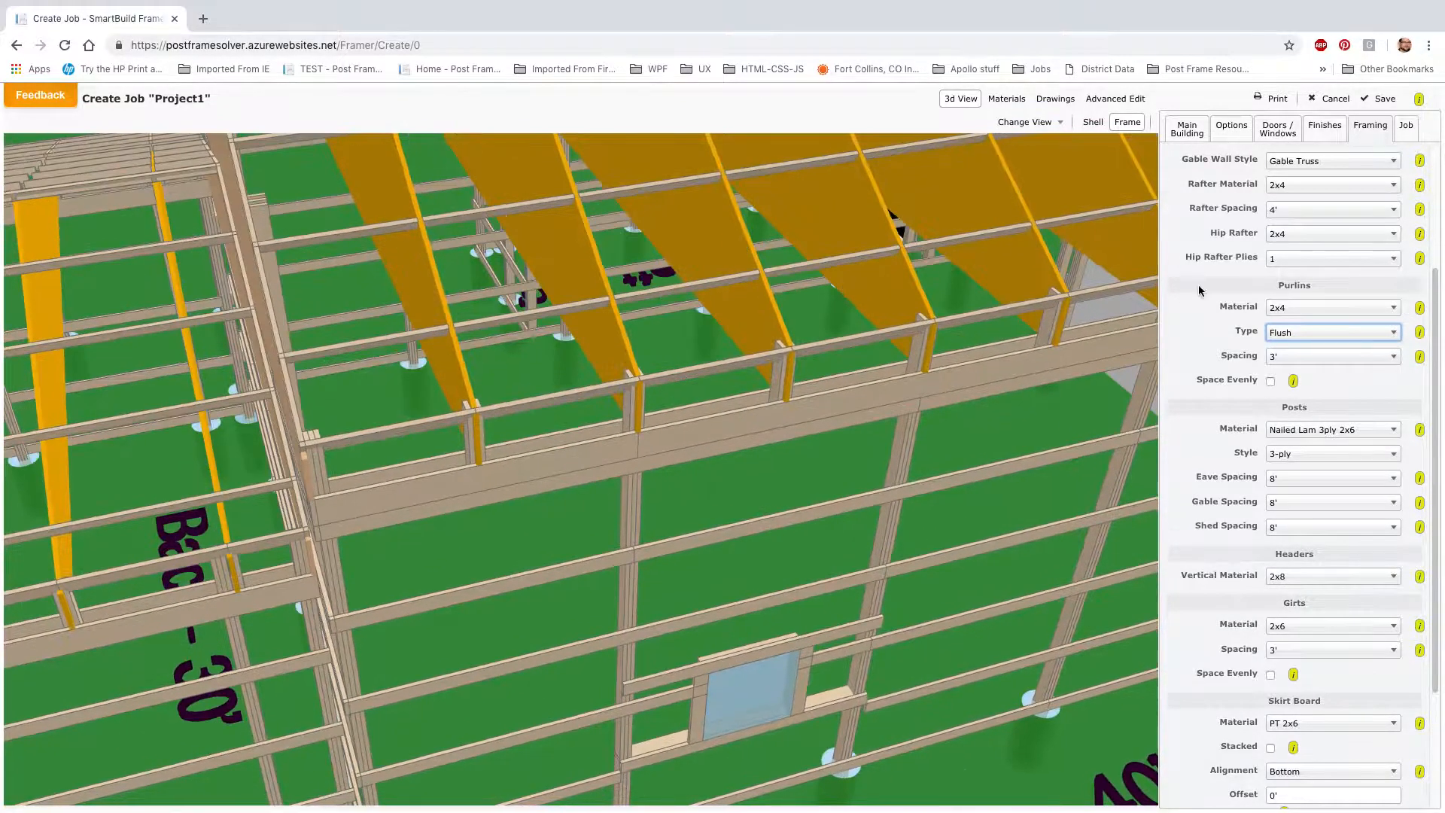
Check the post material options and make the skirt board stacked, inspecting it along the base of the walls.
scroll(1326, 319, down, 3)
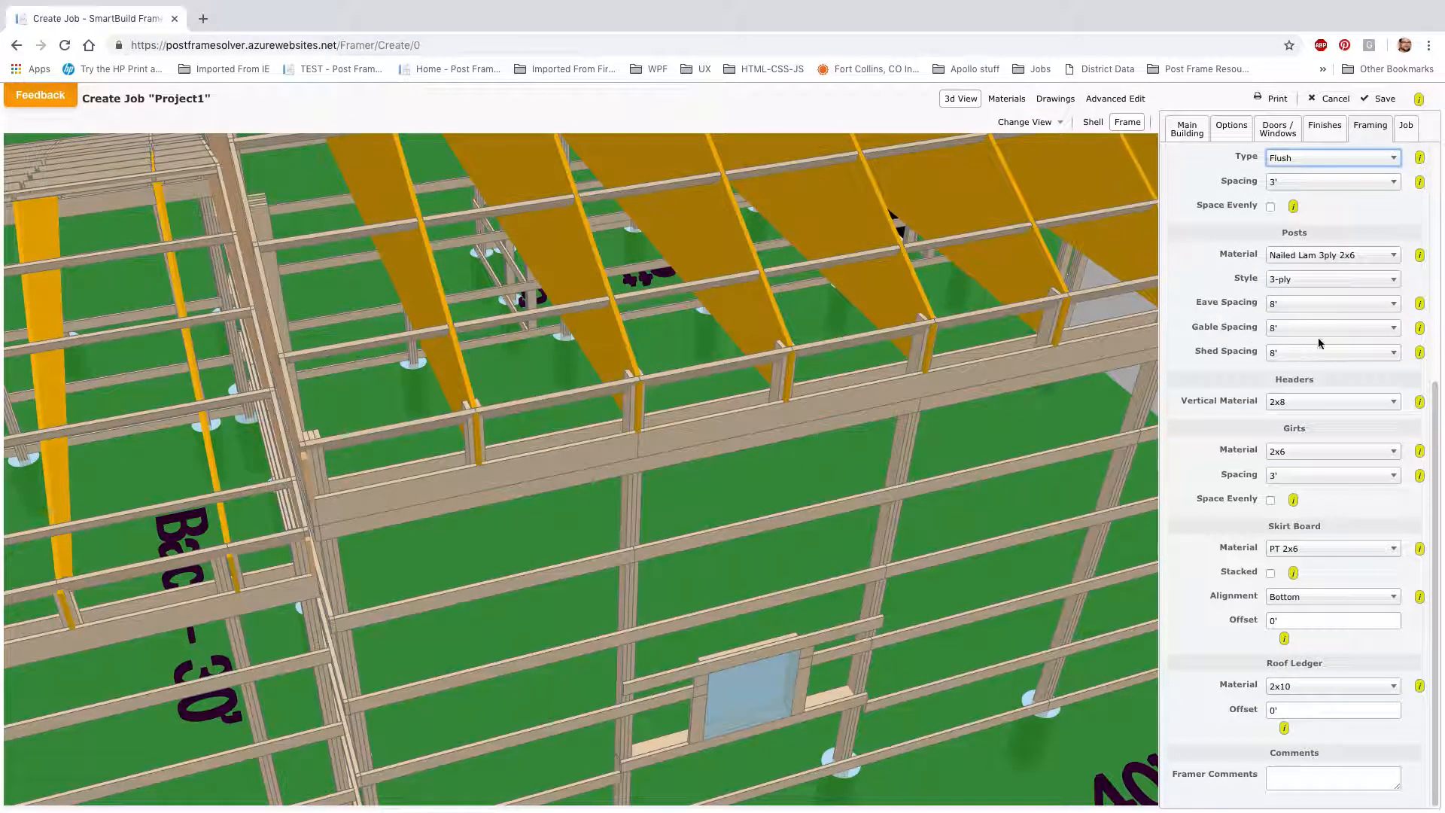
click(1343, 258)
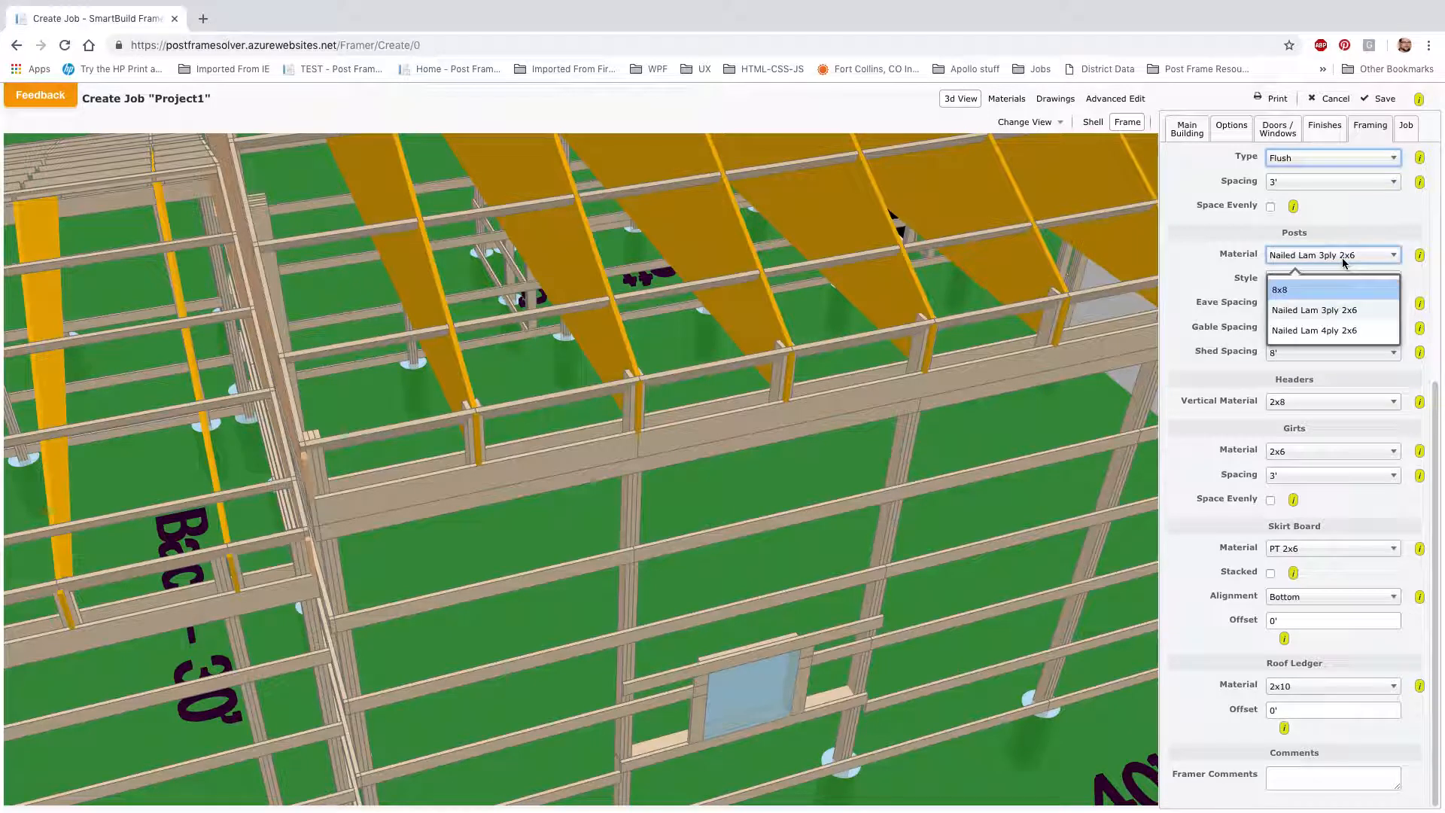
click(1219, 383)
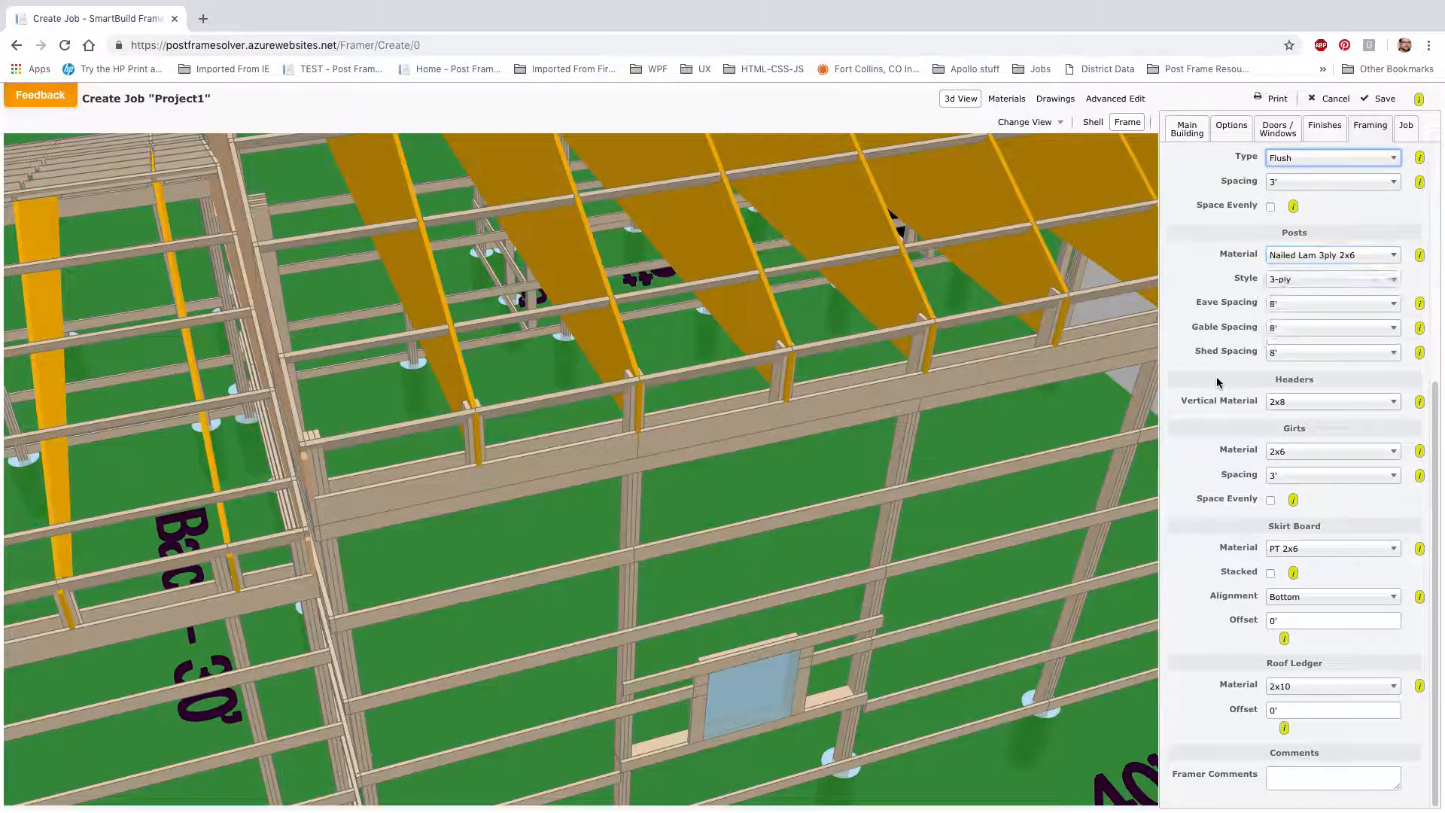
scroll(893, 446, down, 5)
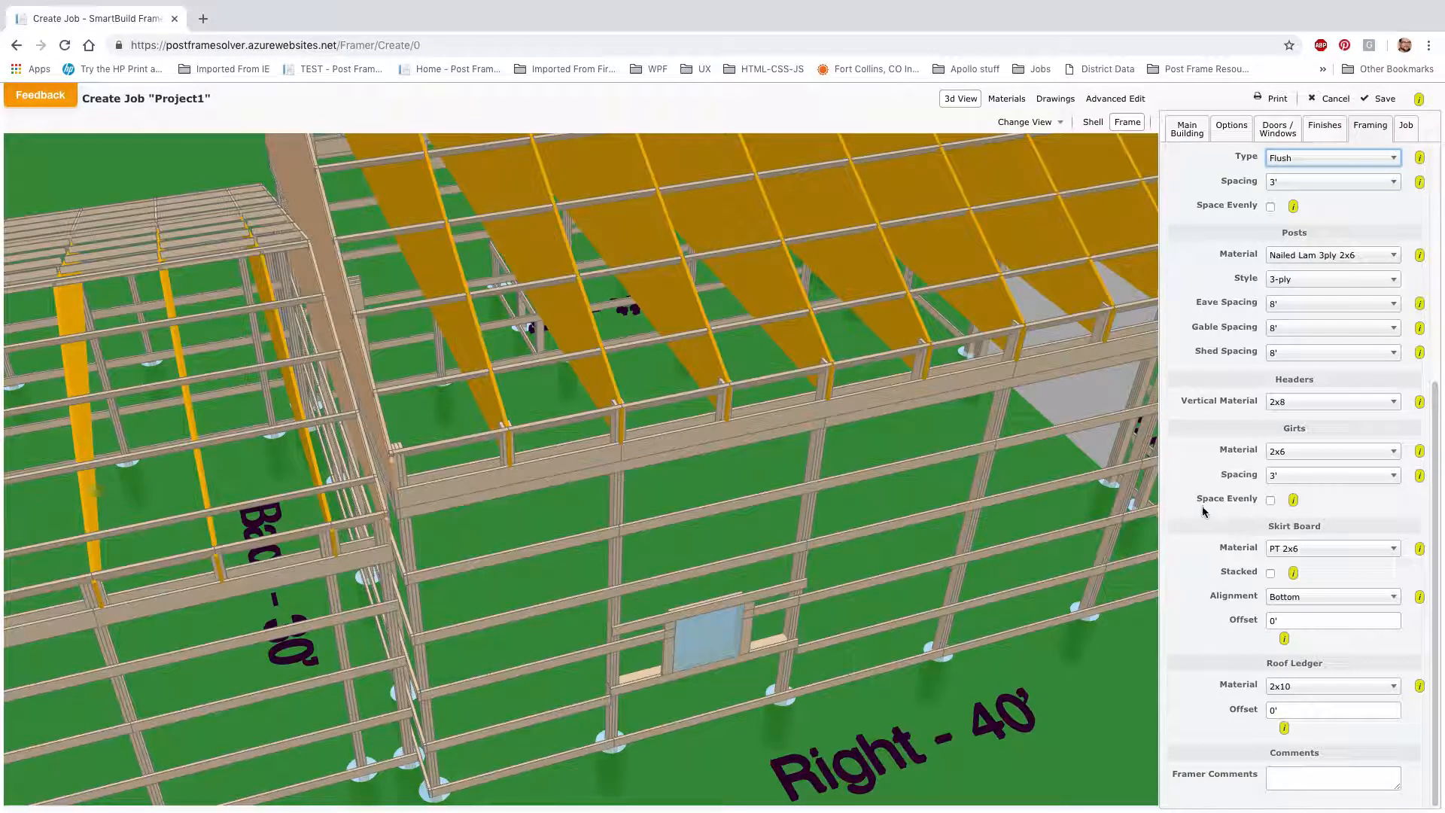
click(1270, 574)
drag(879, 496, 871, 434)
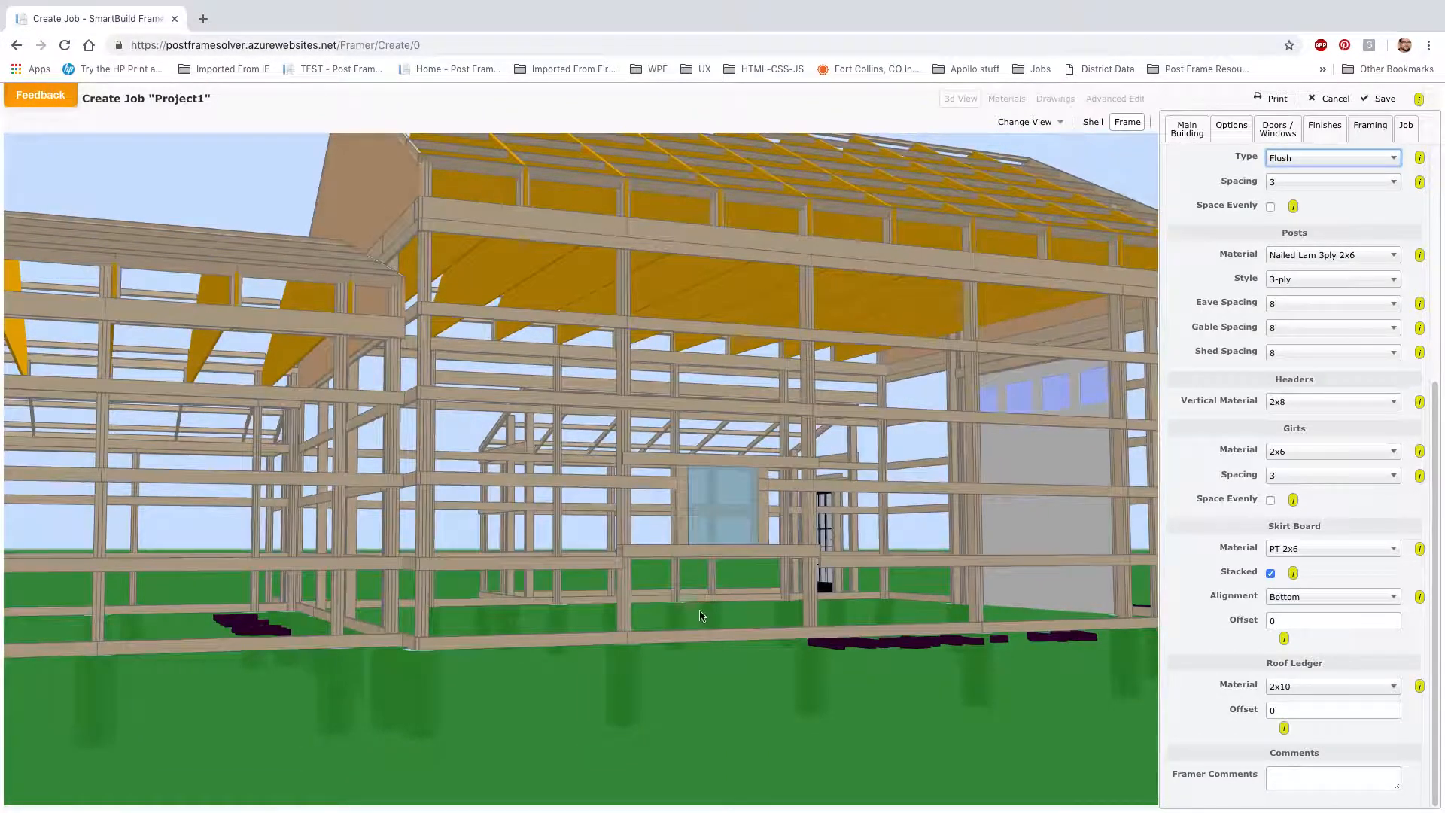
drag(825, 620, 1094, 591)
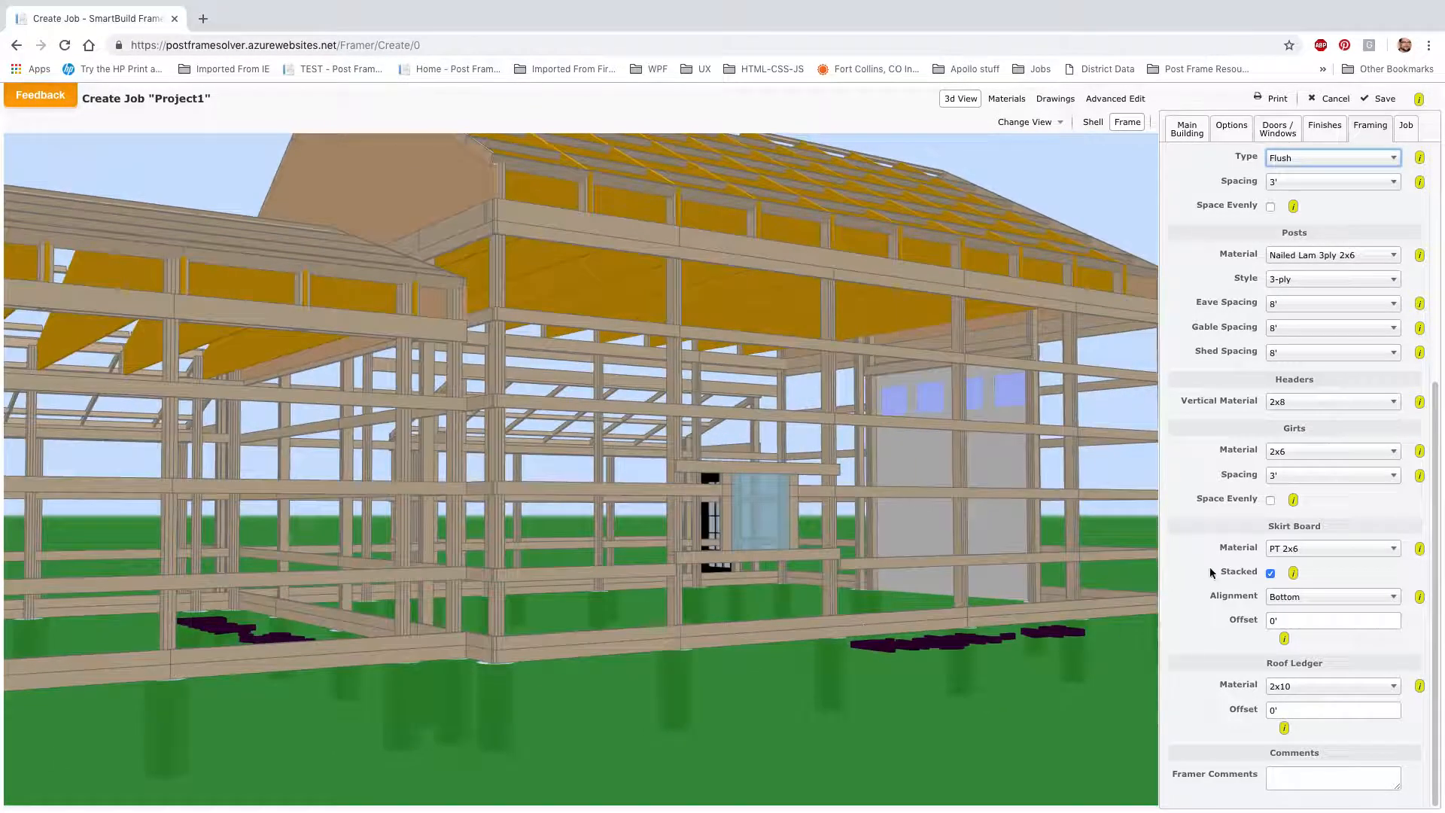
scroll(1210, 572, up, 5)
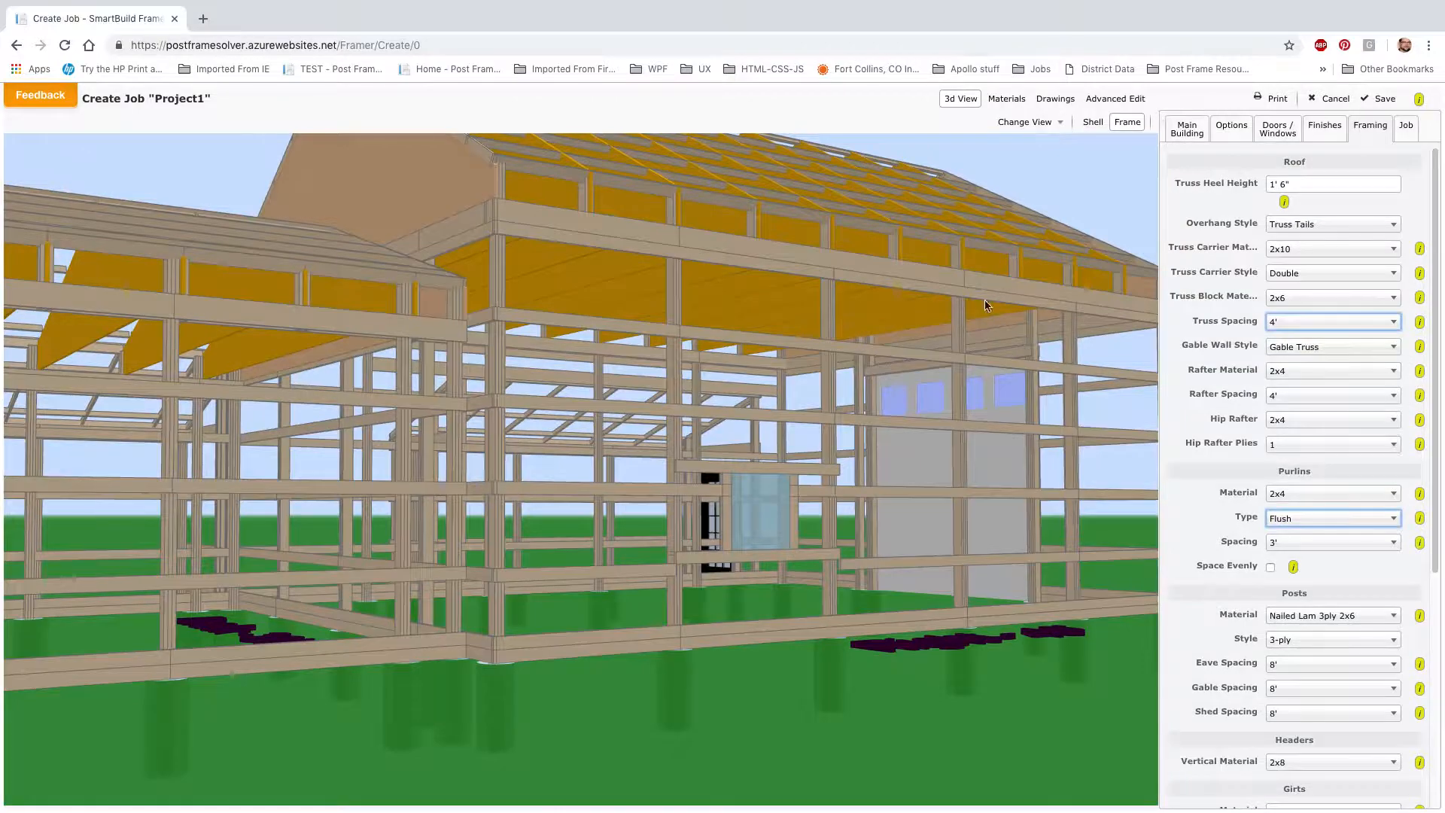
scroll(837, 318, down, 10)
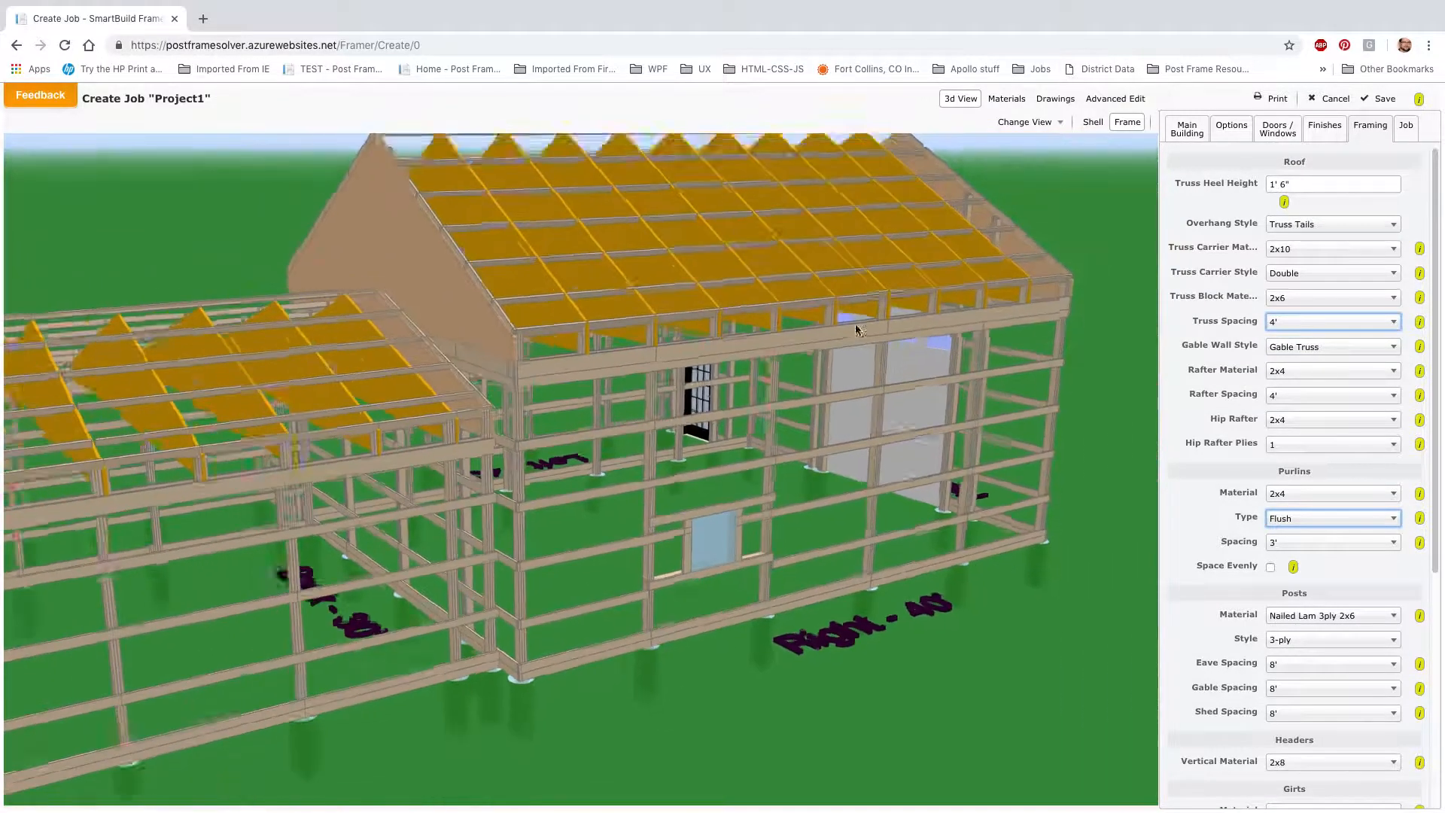
Open the job's materials and read through the framing list from blocking to the foundation items.
click(1005, 105)
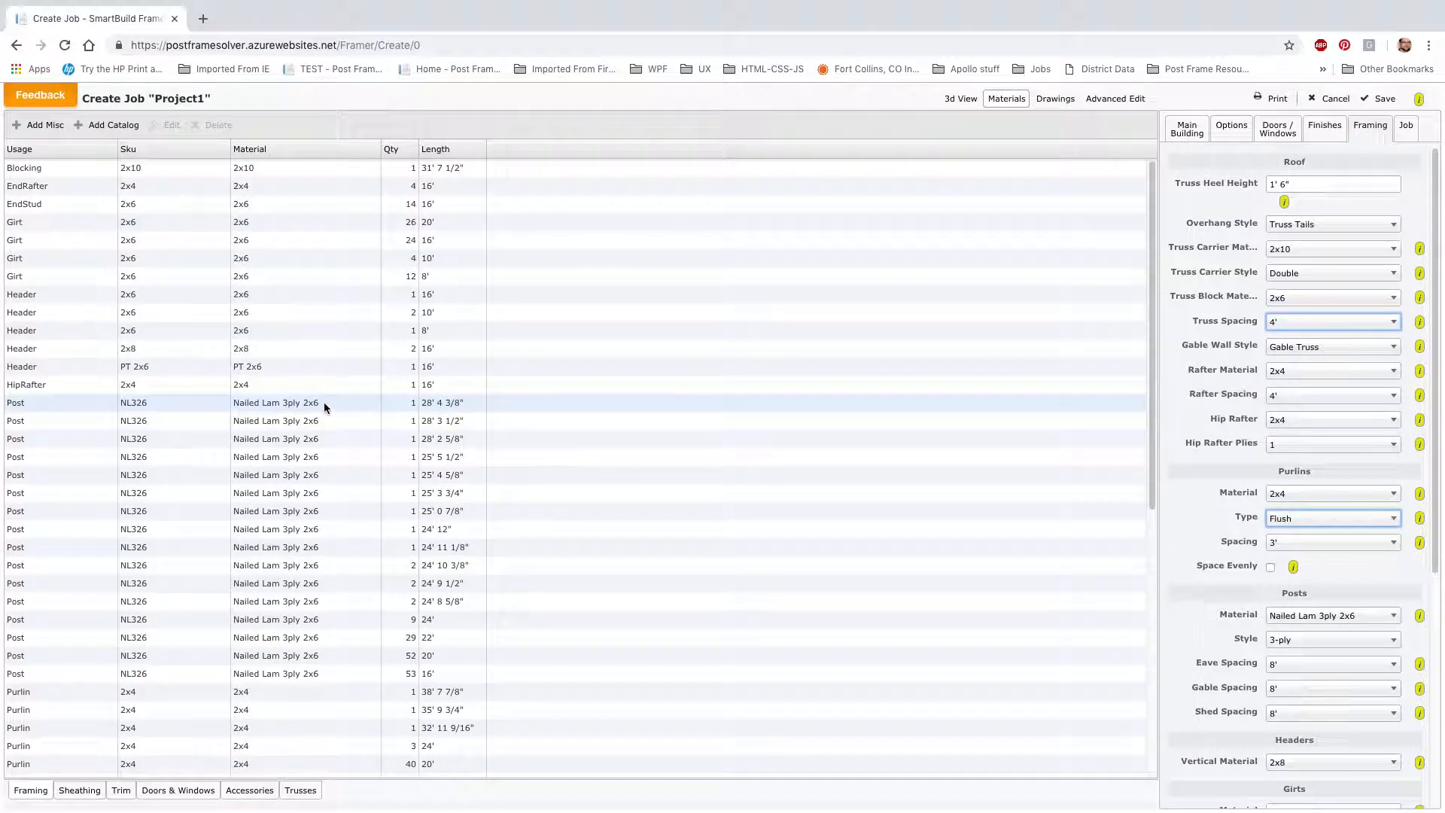
scroll(325, 407, down, 6)
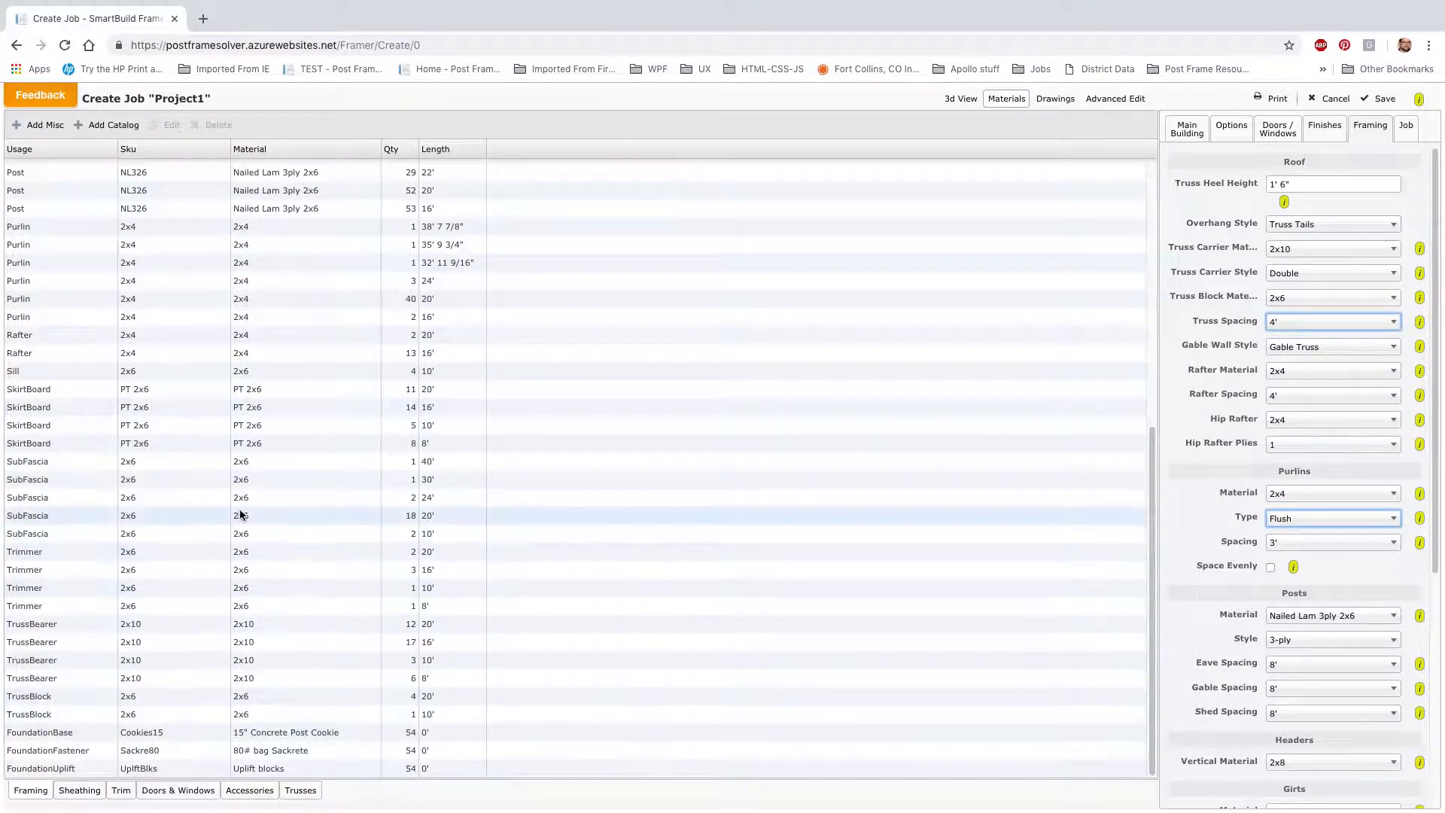
scroll(231, 561, up, 2)
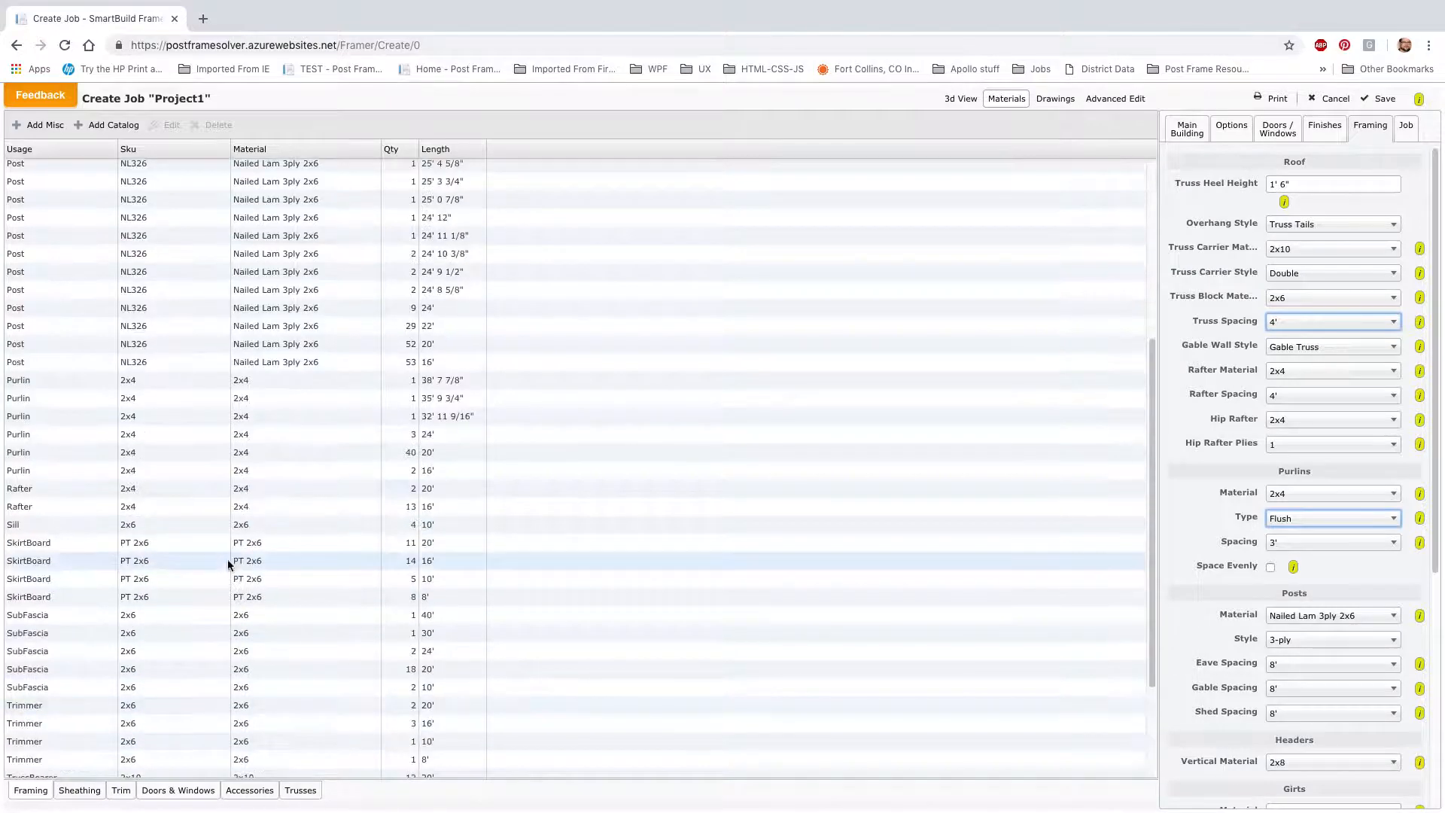
scroll(228, 564, up, 4)
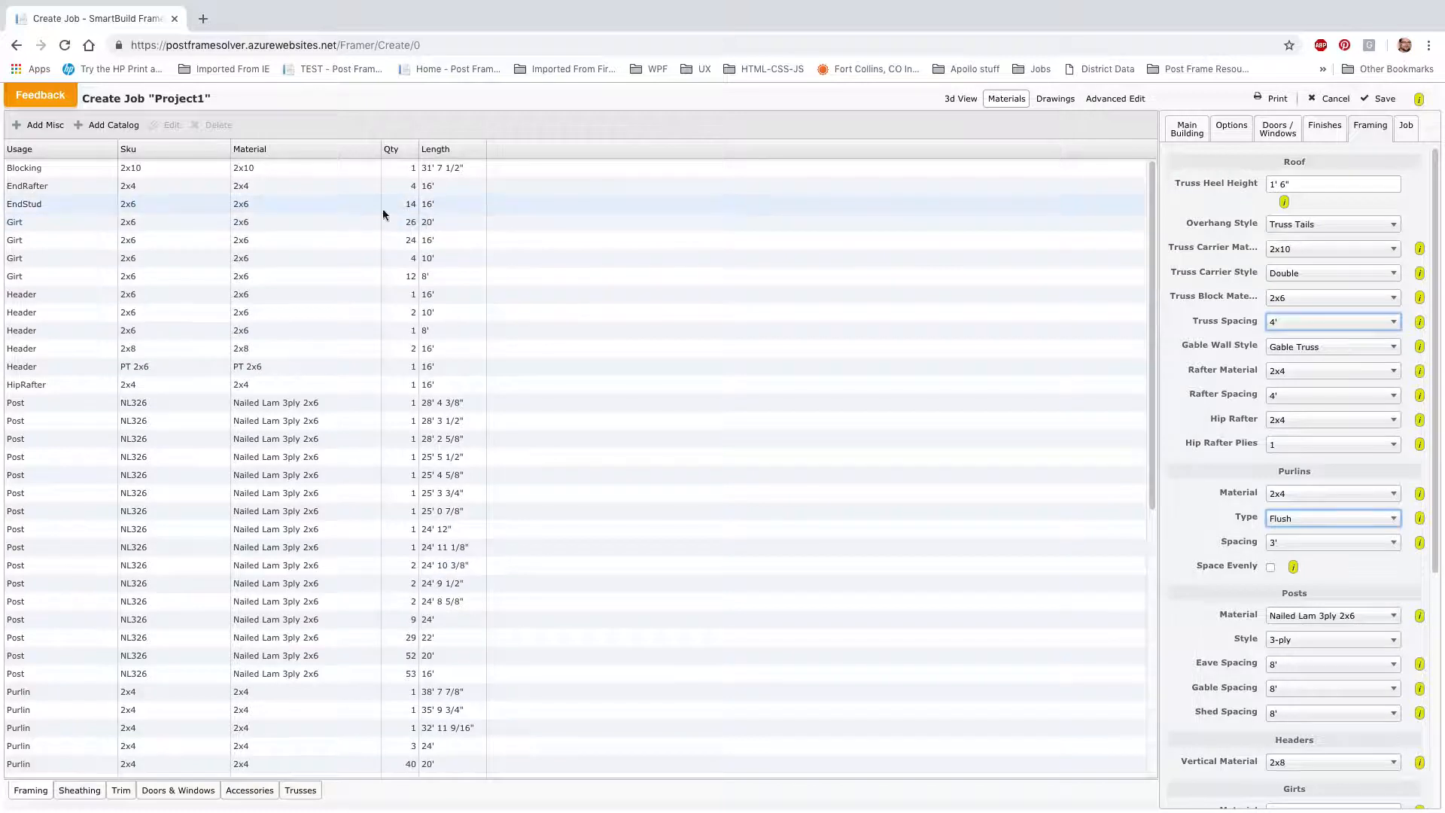
Examine cut lengths and waste in the framing list, including the 16' end studs, 8' girts, sill and 10' trimmer.
click(335, 207)
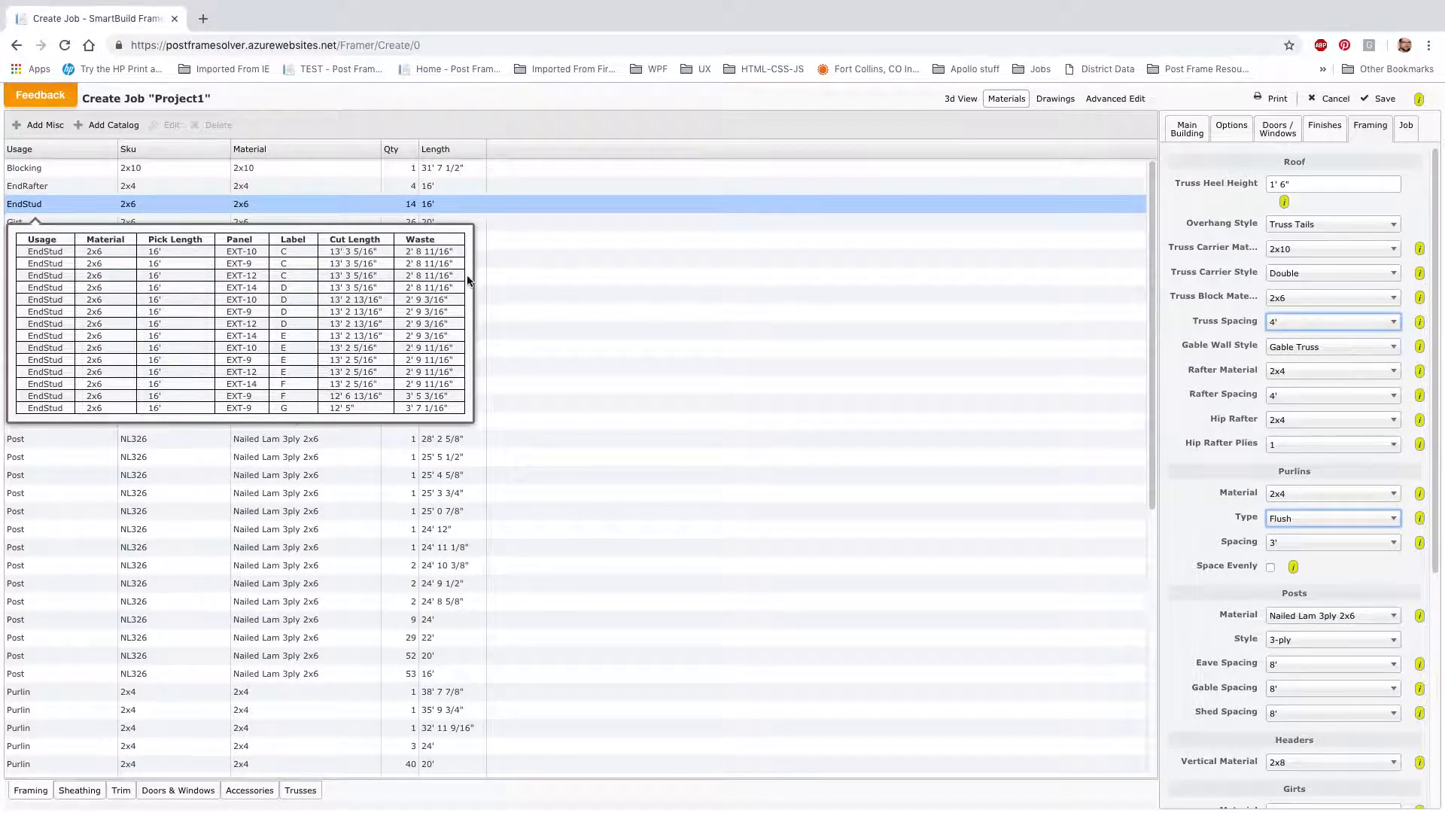
click(445, 207)
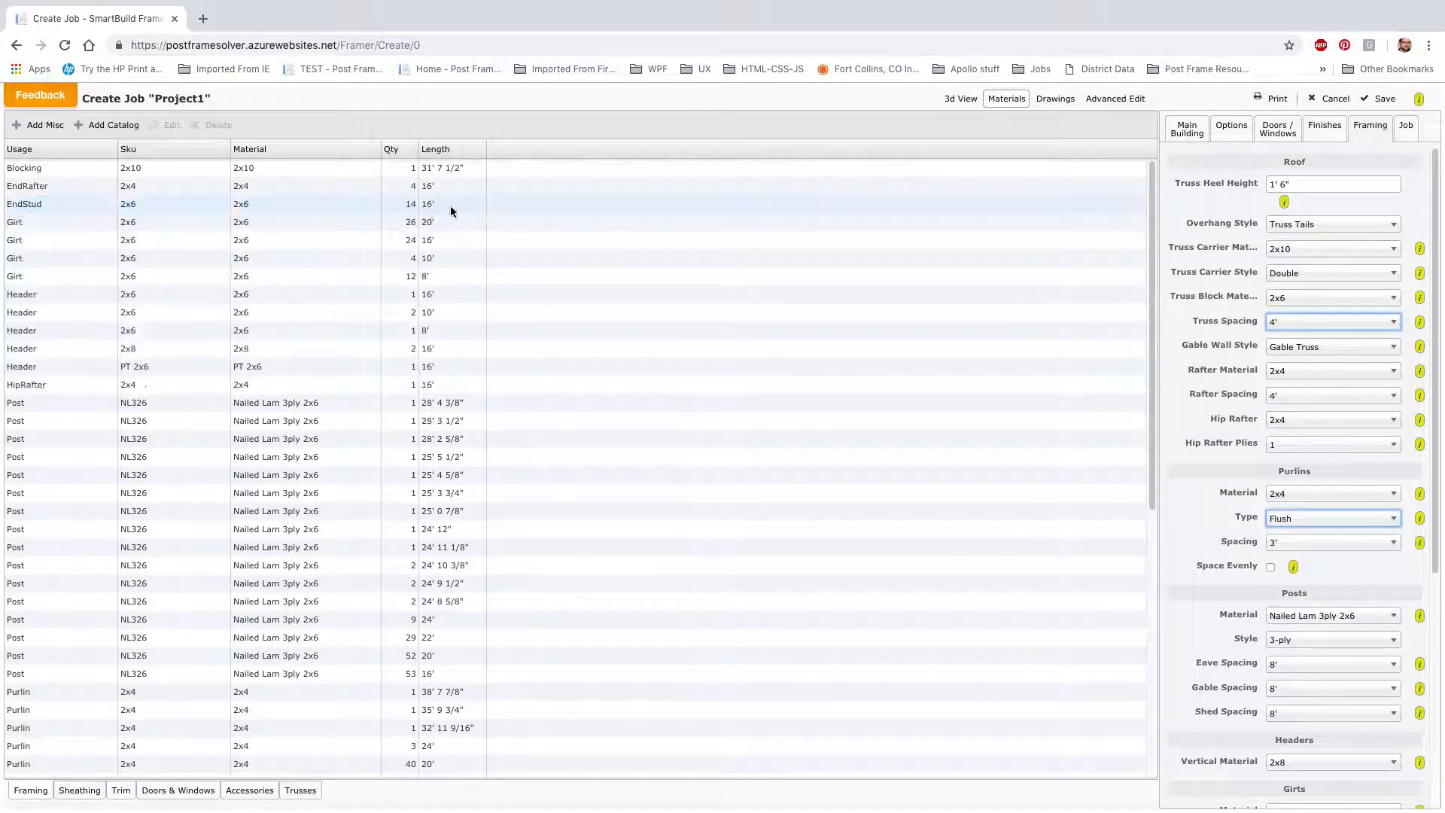
click(323, 280)
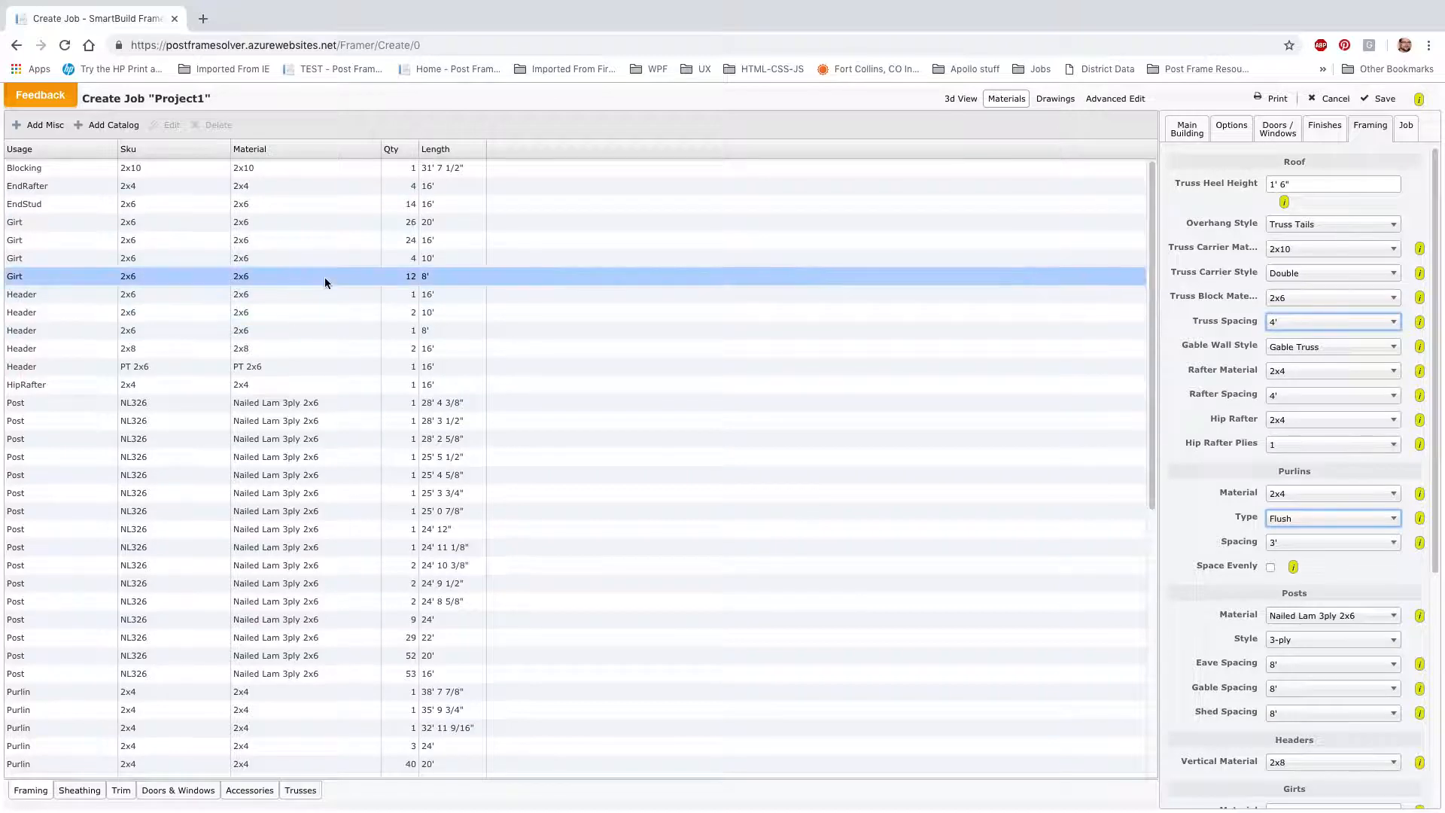
click(301, 511)
scroll(332, 494, down, 5)
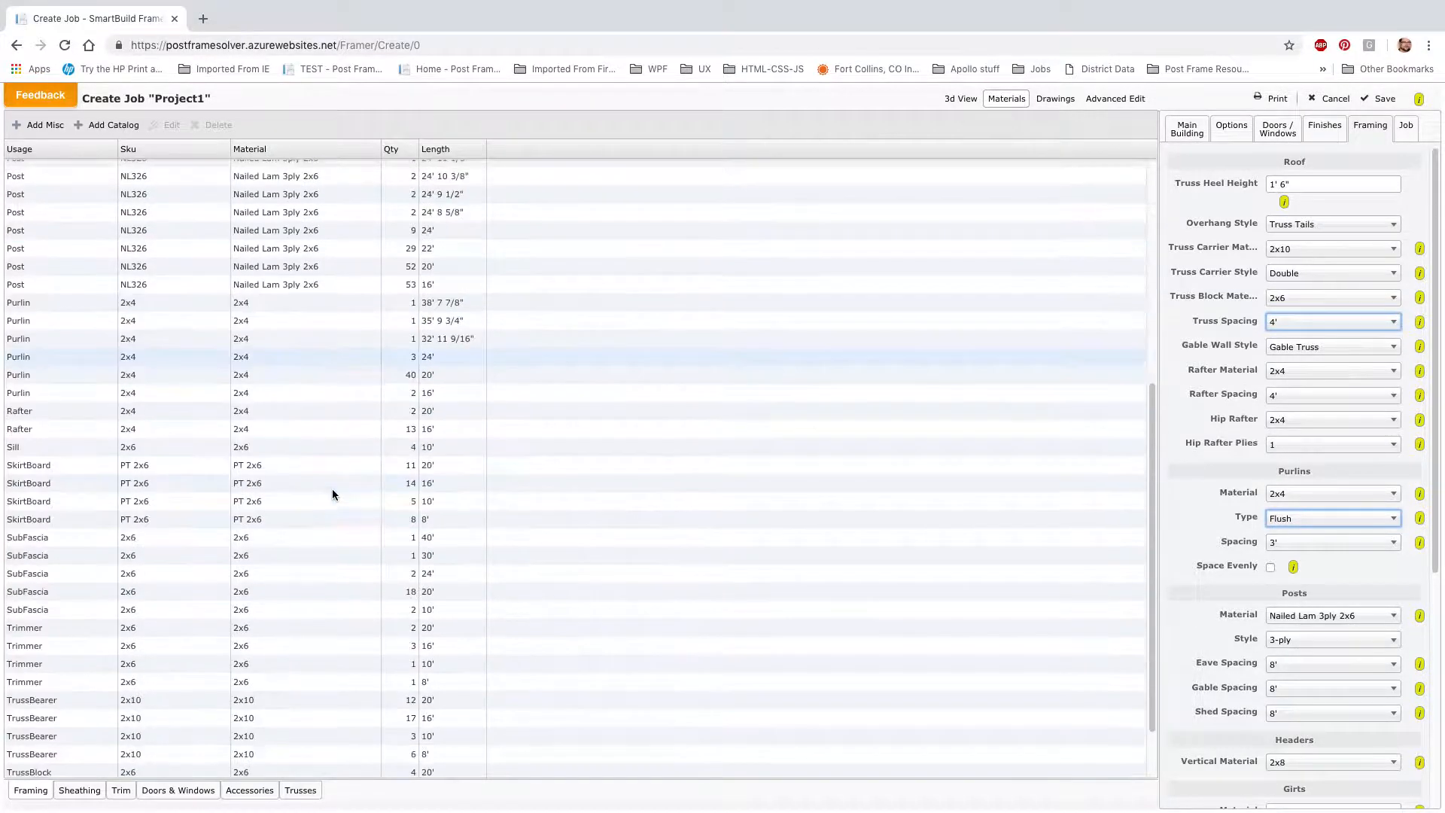
click(331, 446)
scroll(310, 587, down, 1)
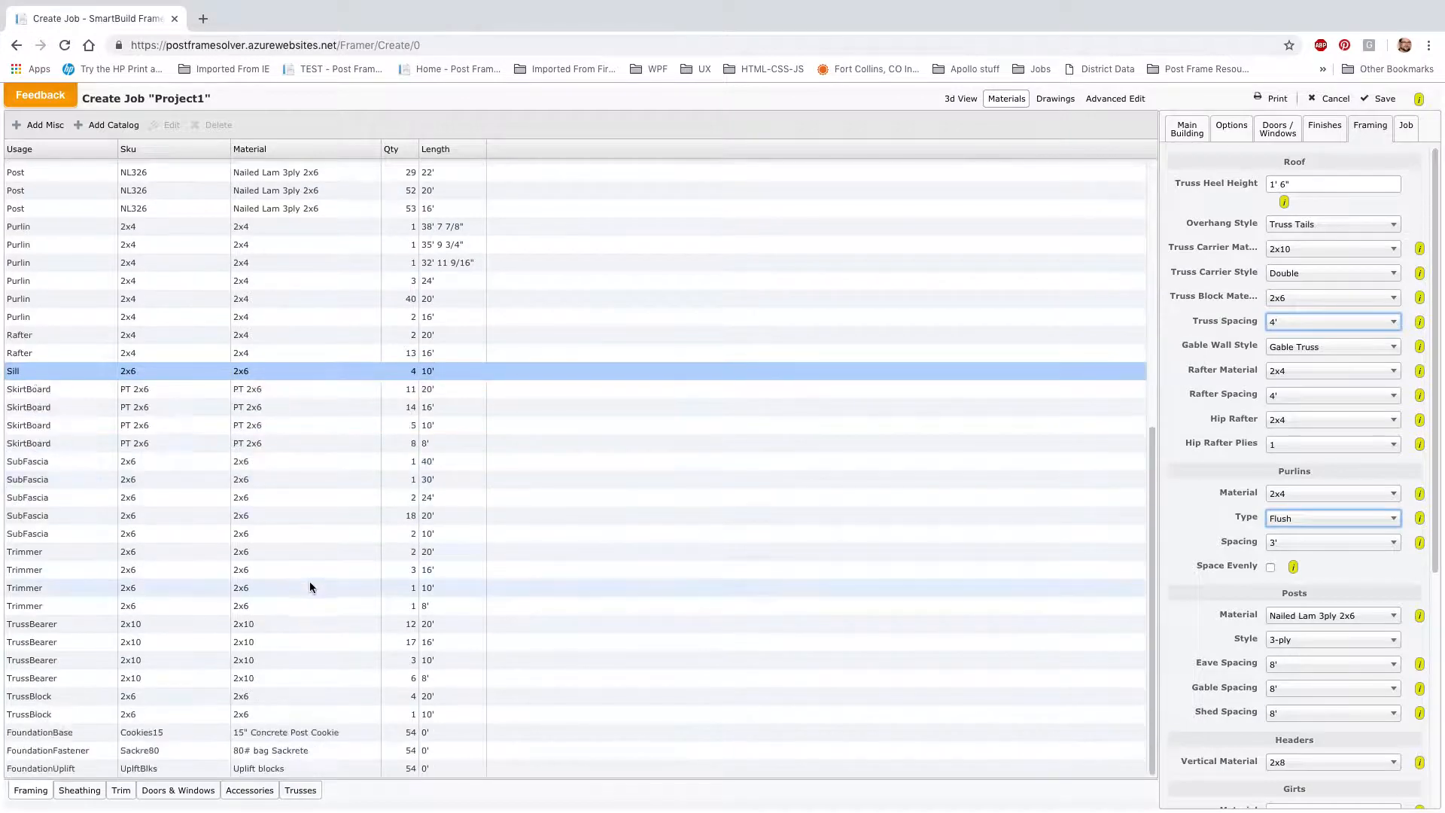
click(309, 586)
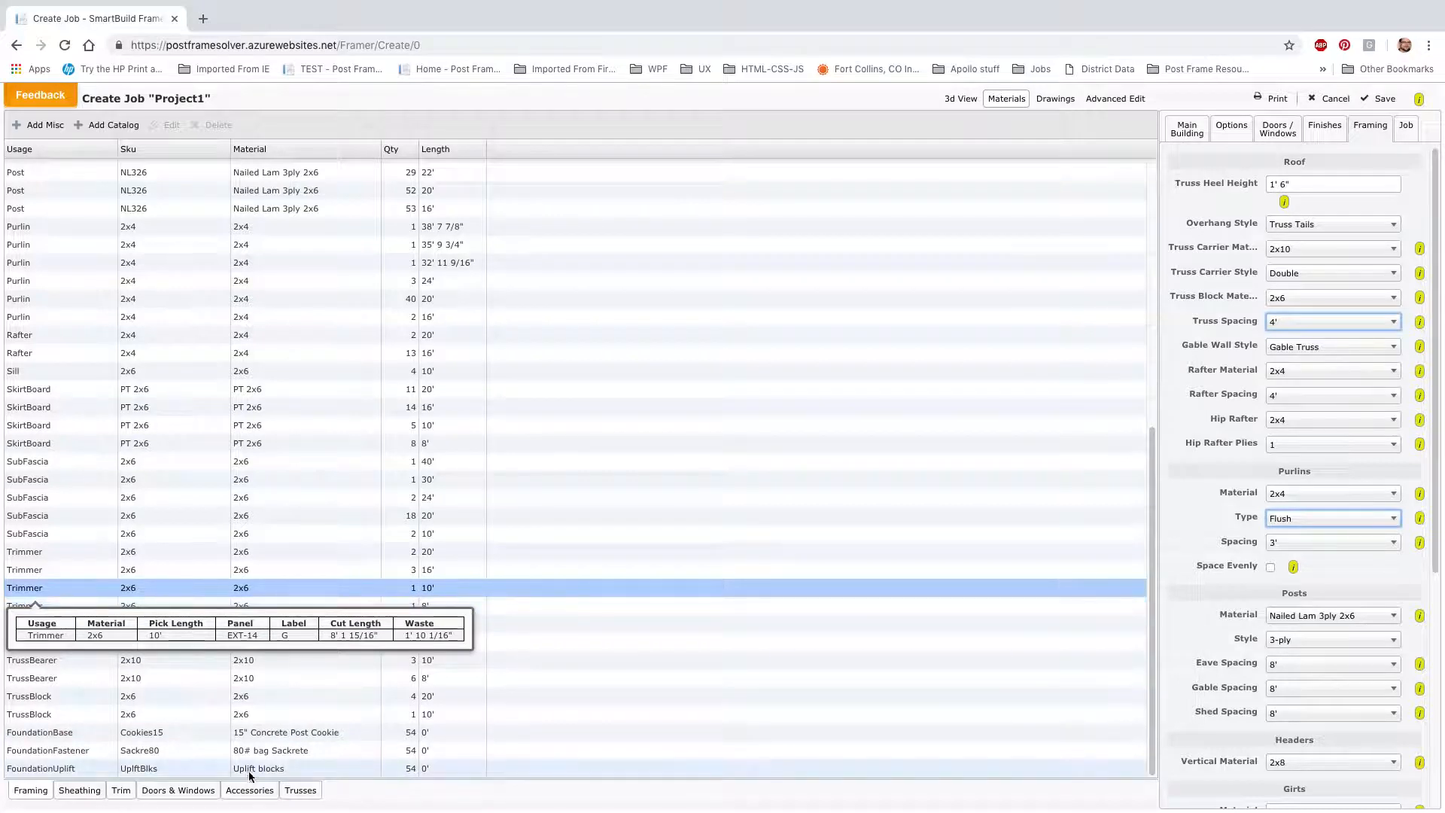
Examine the cut details of the 10' 0 1/16" exterior panels in the sheathing list and the 20' Angle Base in the trim list.
click(81, 792)
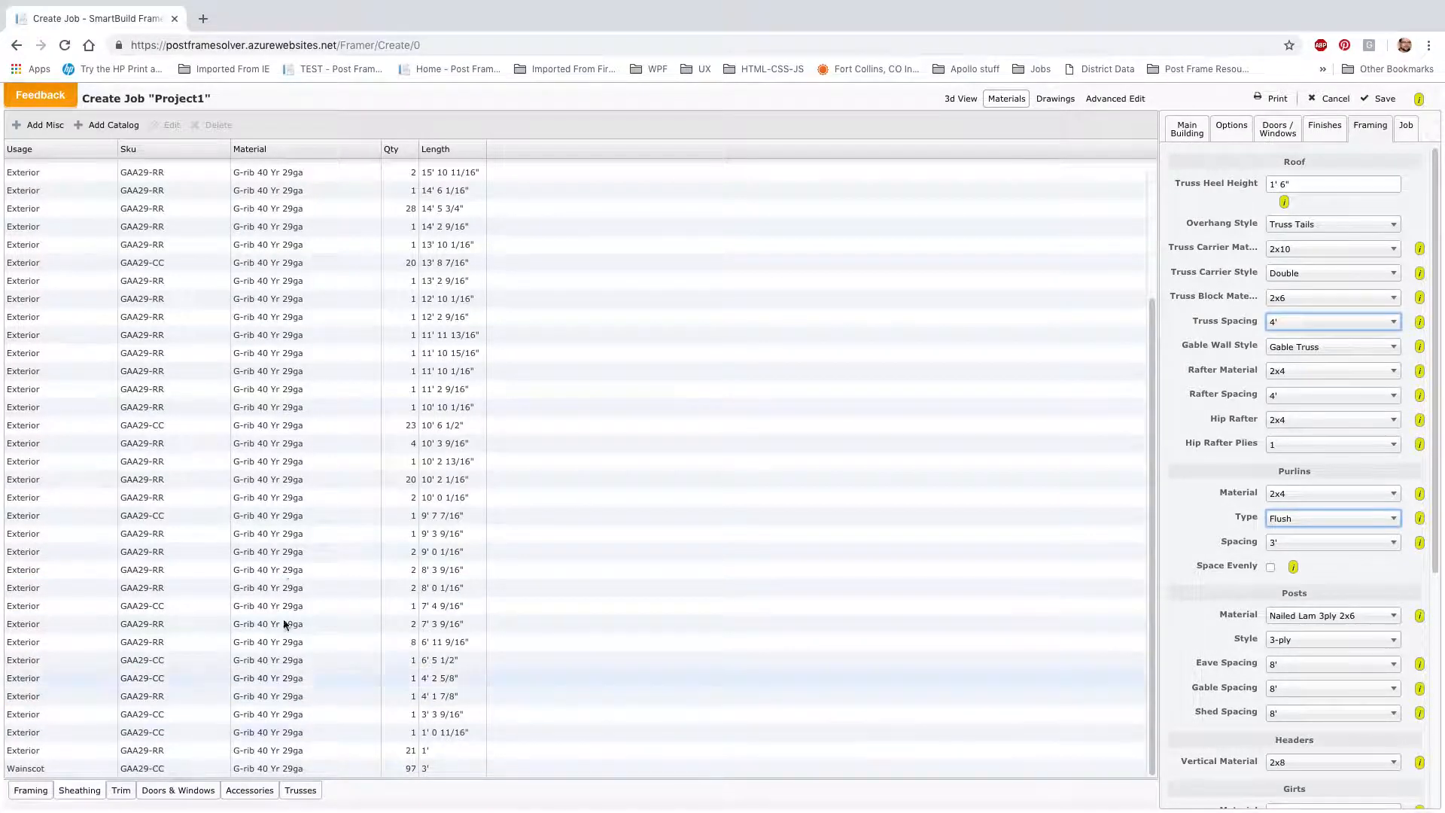
click(292, 496)
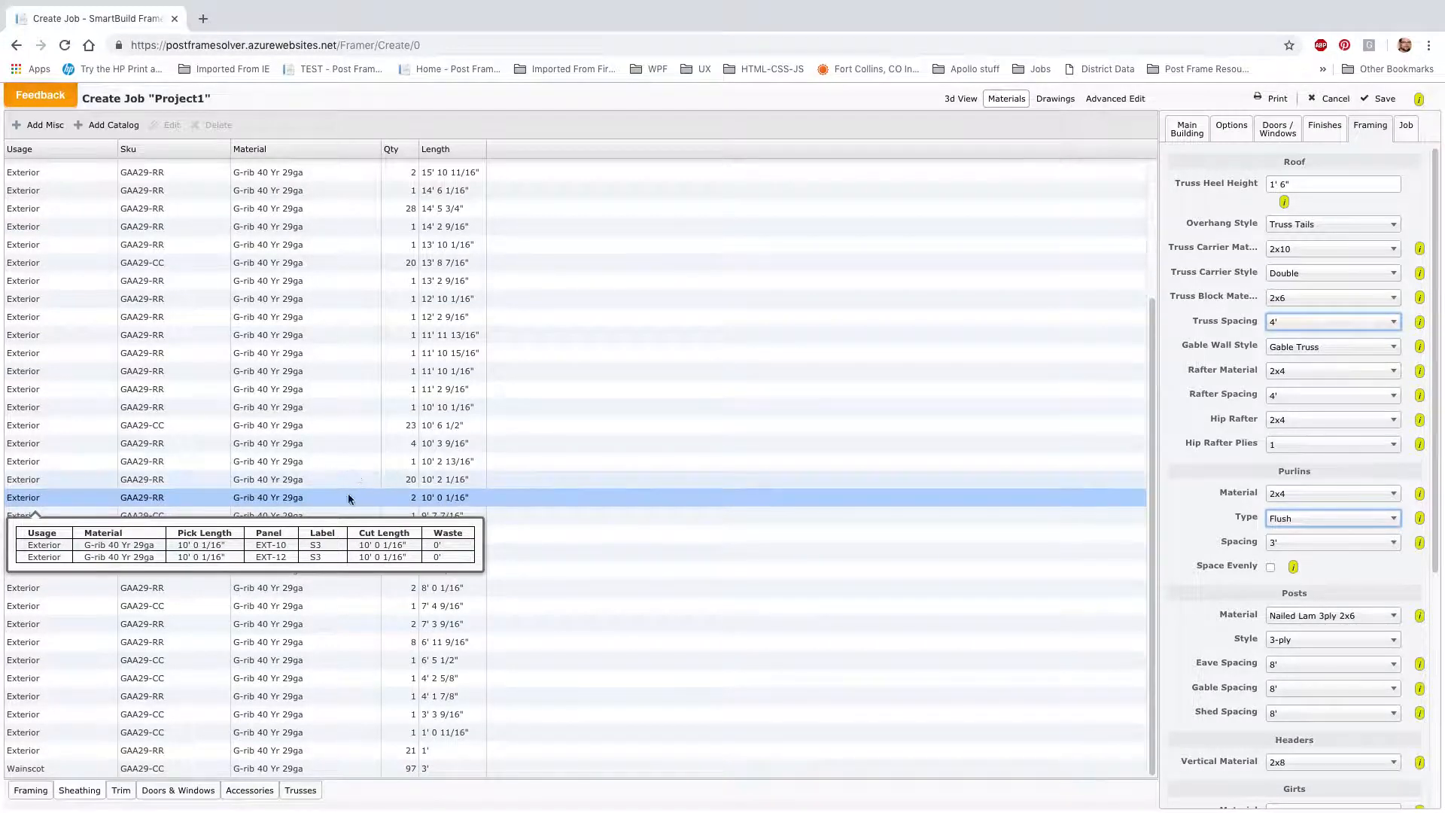
click(119, 790)
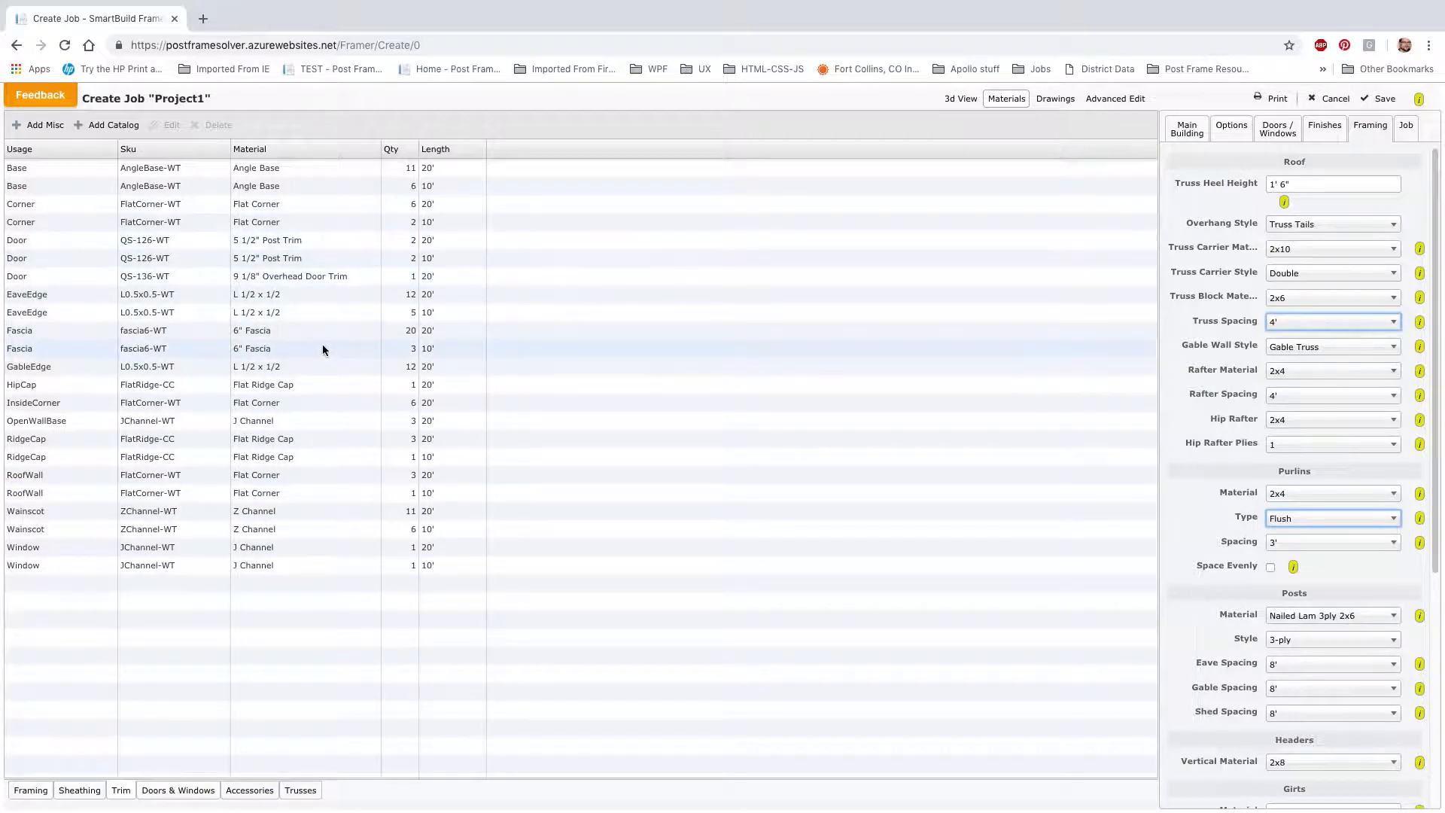
click(160, 167)
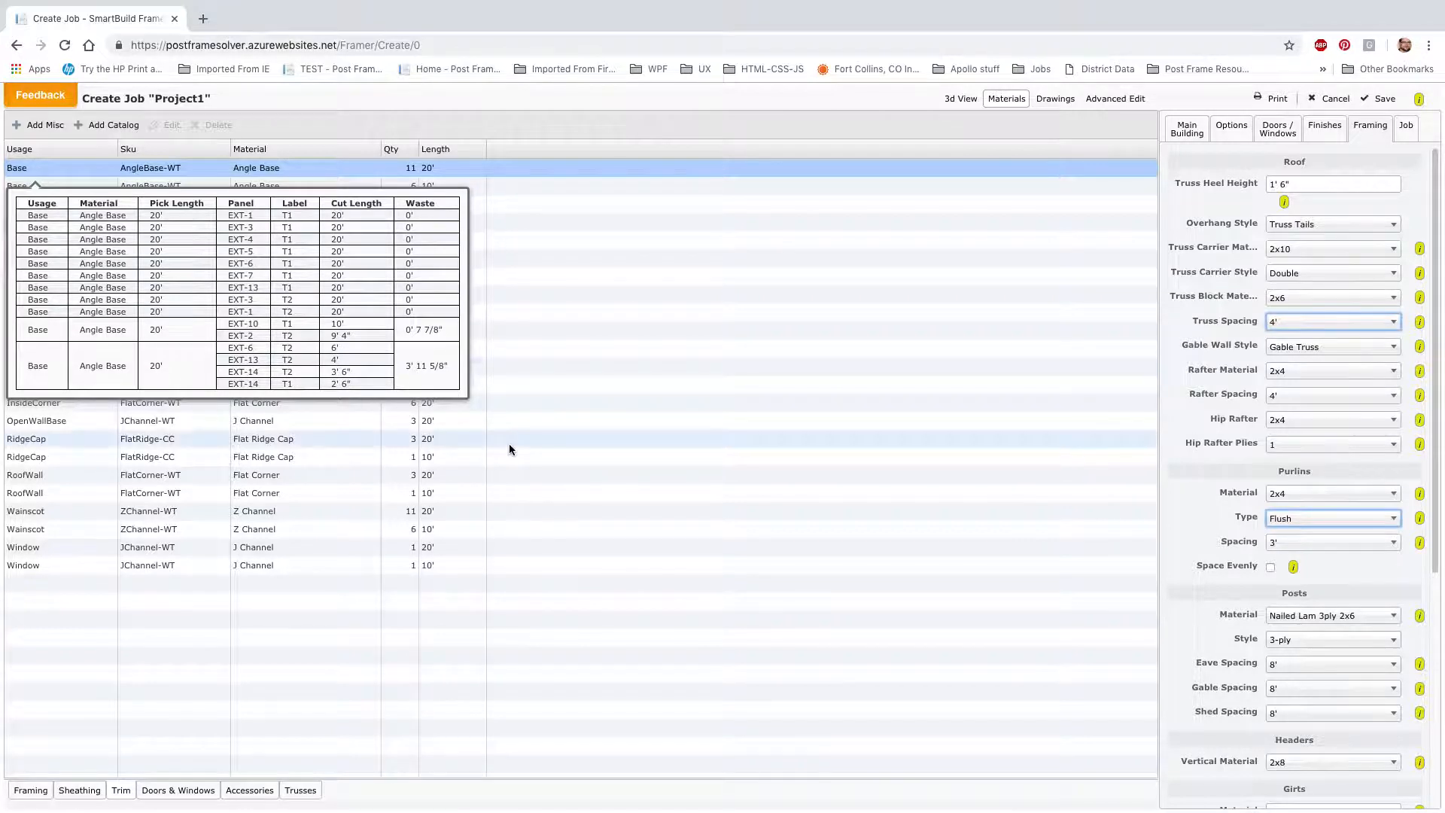
Review the job's doors and windows materials list and its accessories list.
click(187, 790)
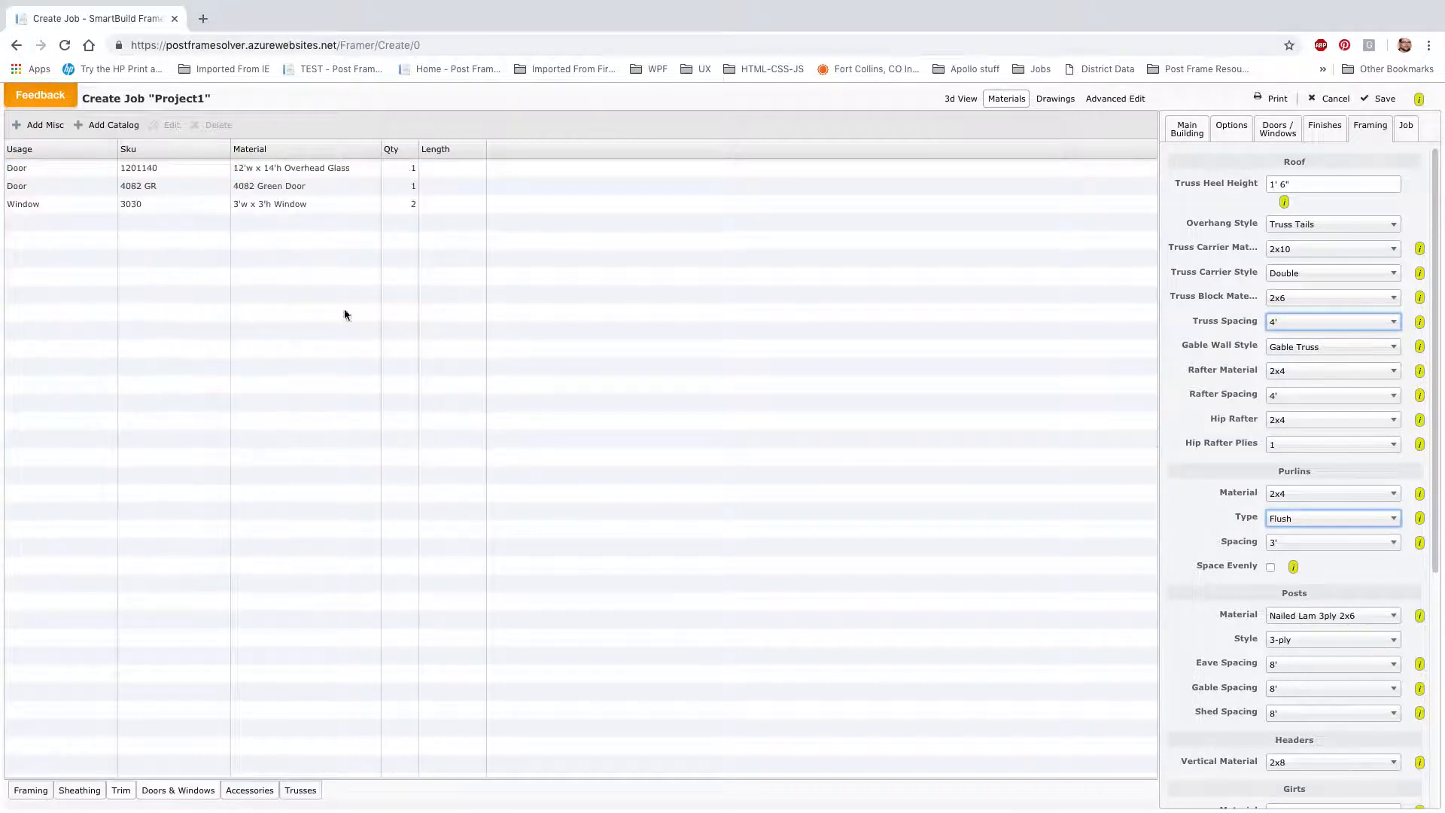
click(251, 790)
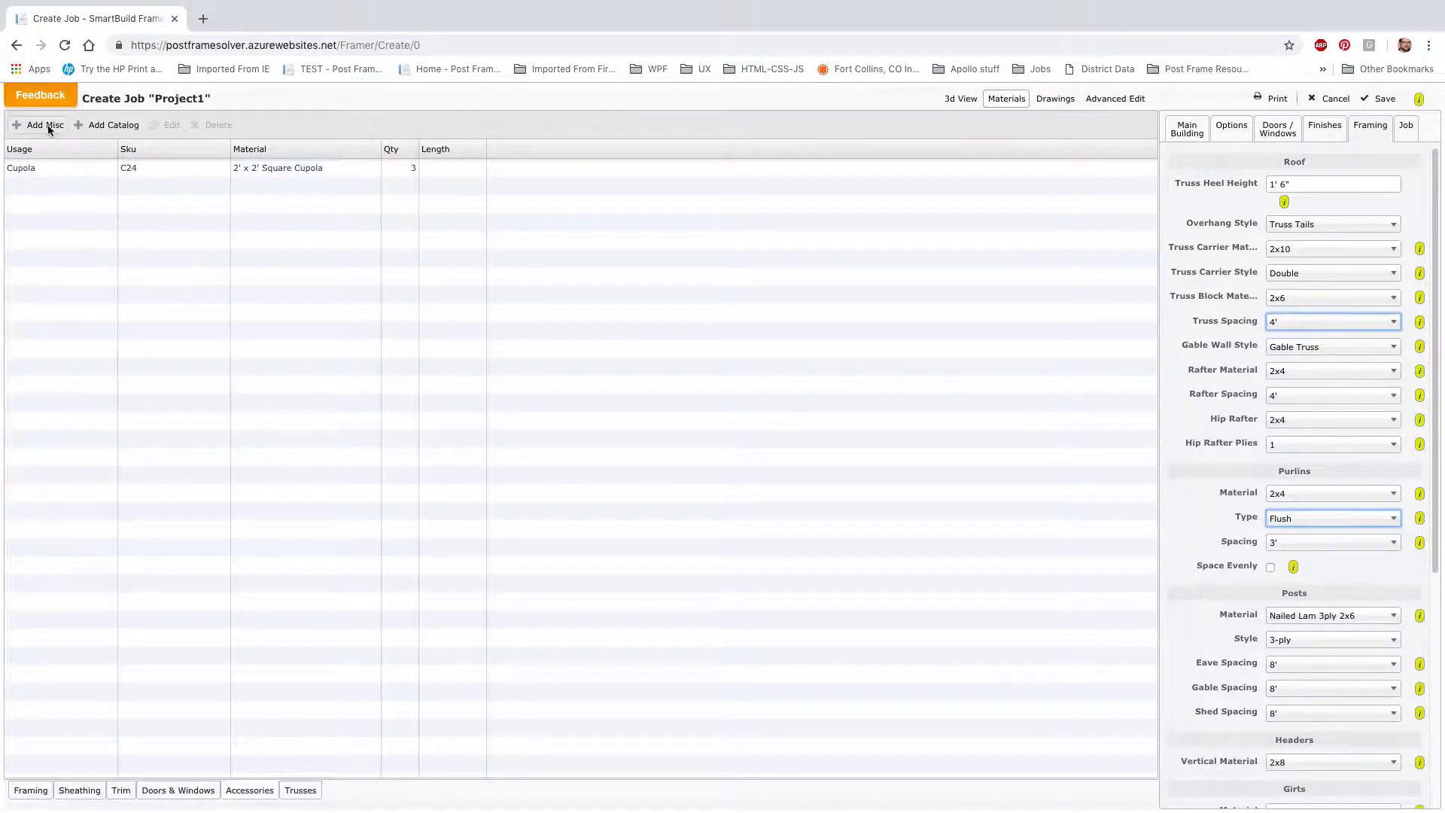
Examine the category and calculation base options for adding a catalog material, leaving without adding one.
click(119, 125)
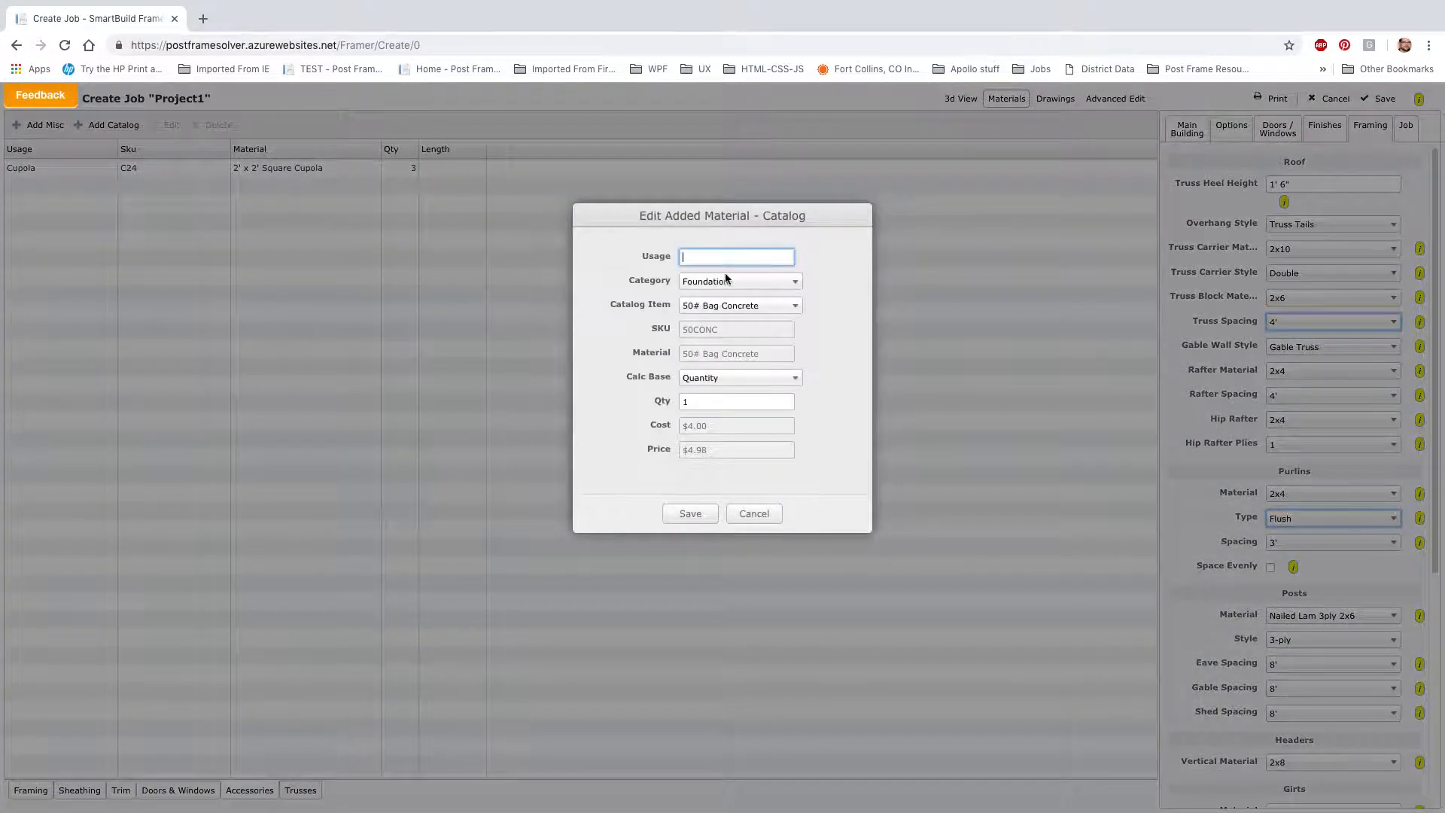
click(740, 282)
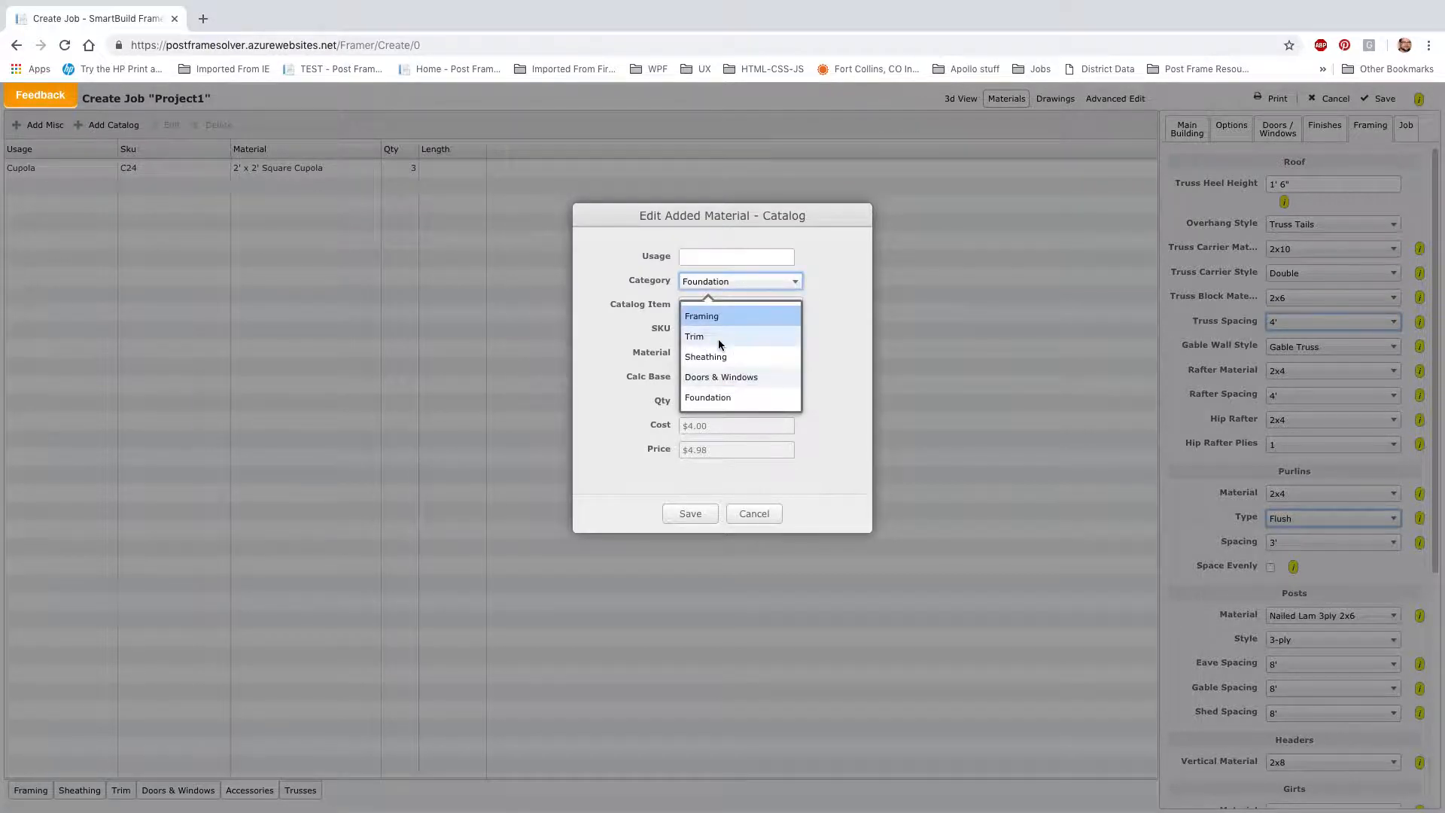
click(636, 427)
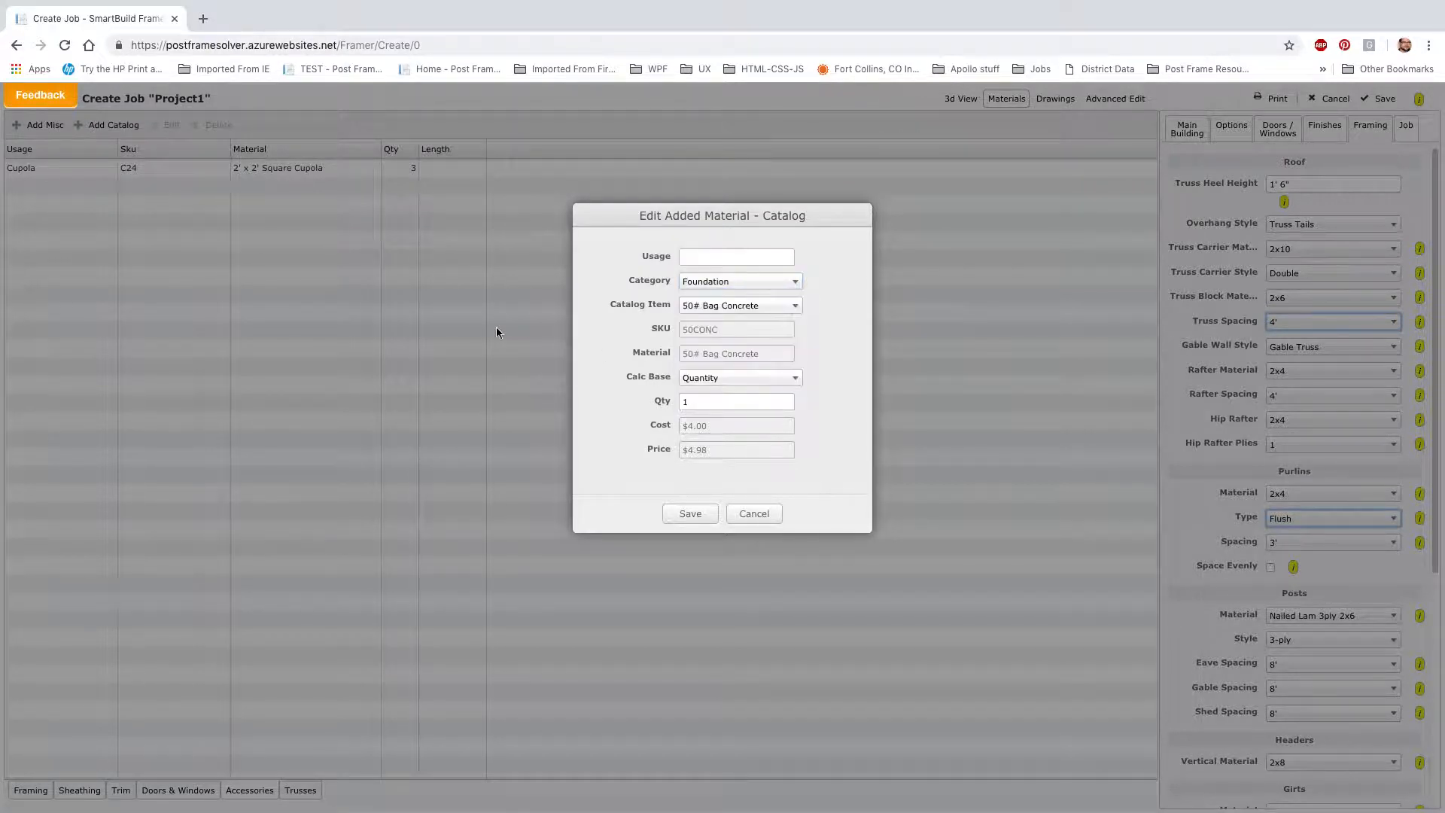
click(751, 380)
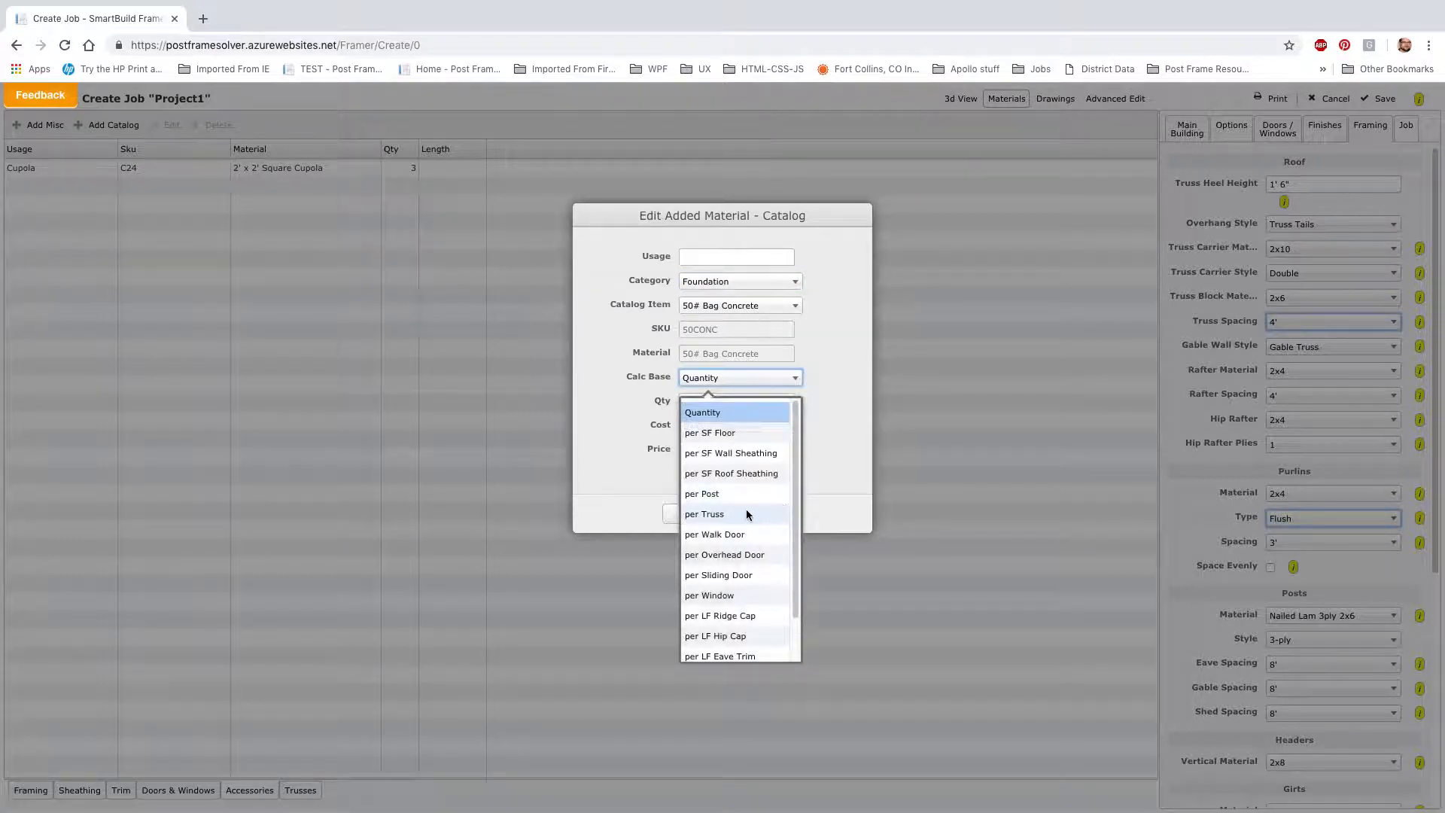
scroll(728, 530, down, 1)
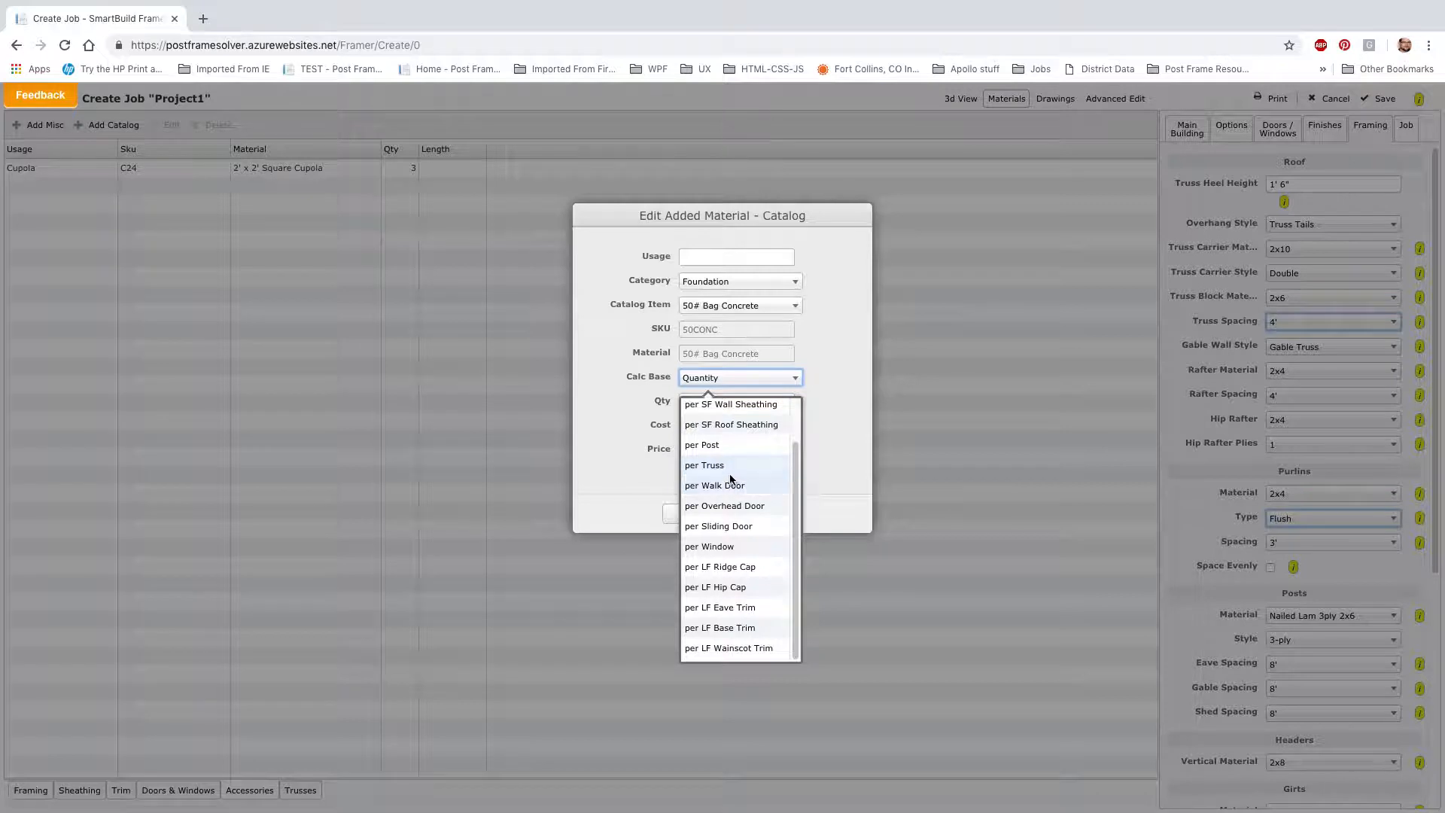
scroll(734, 563, up, 1)
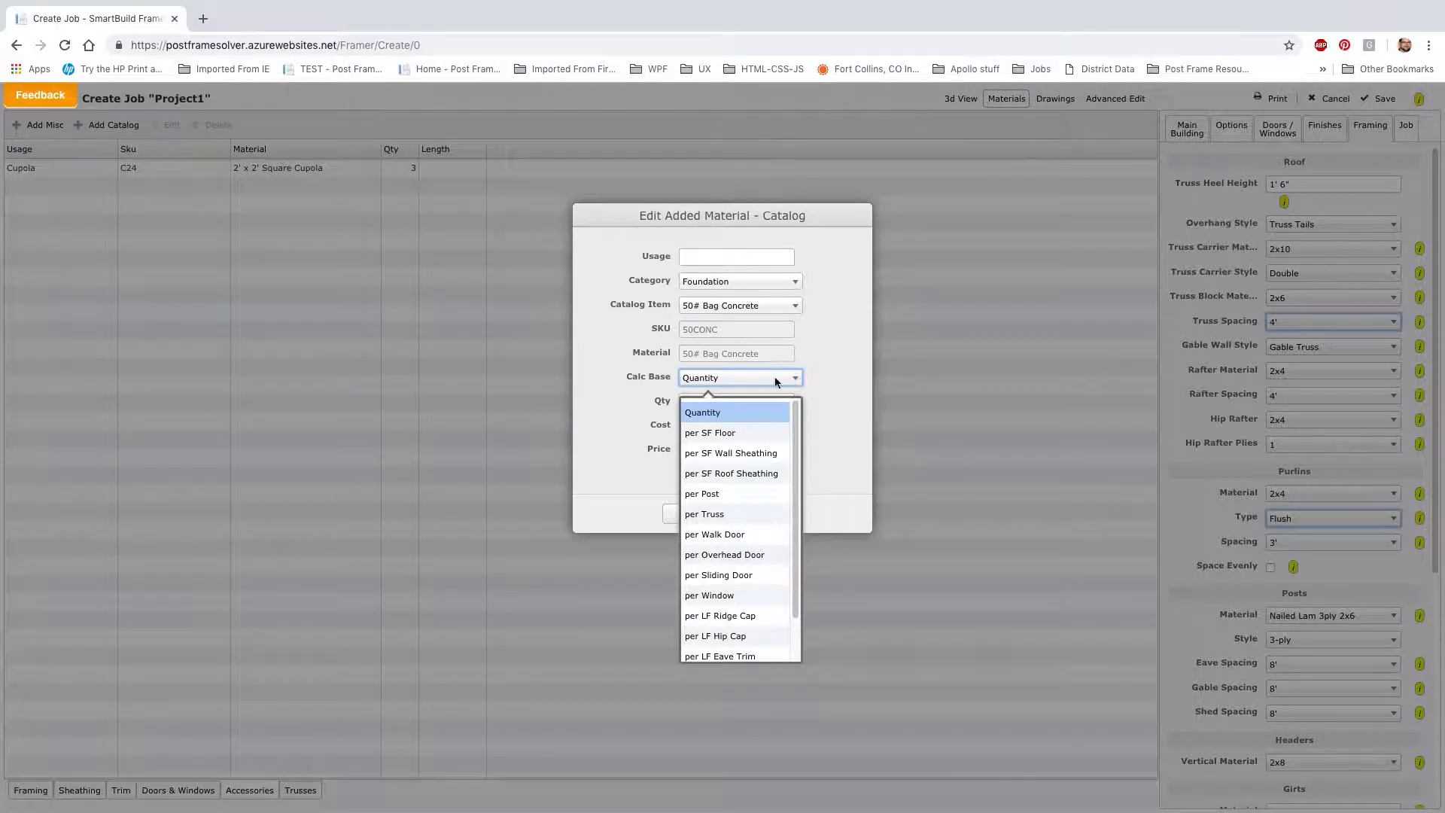
click(621, 436)
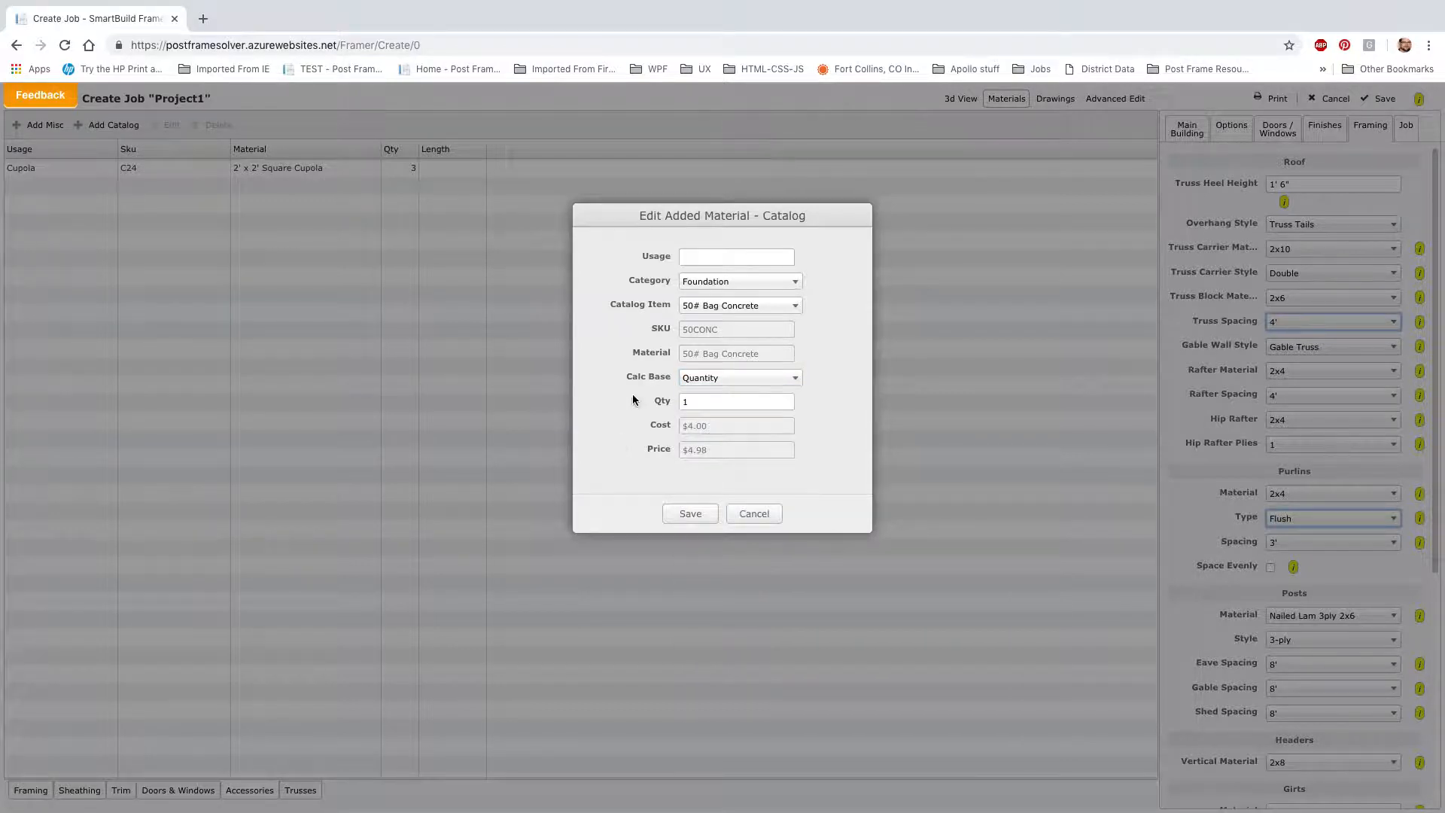
click(751, 282)
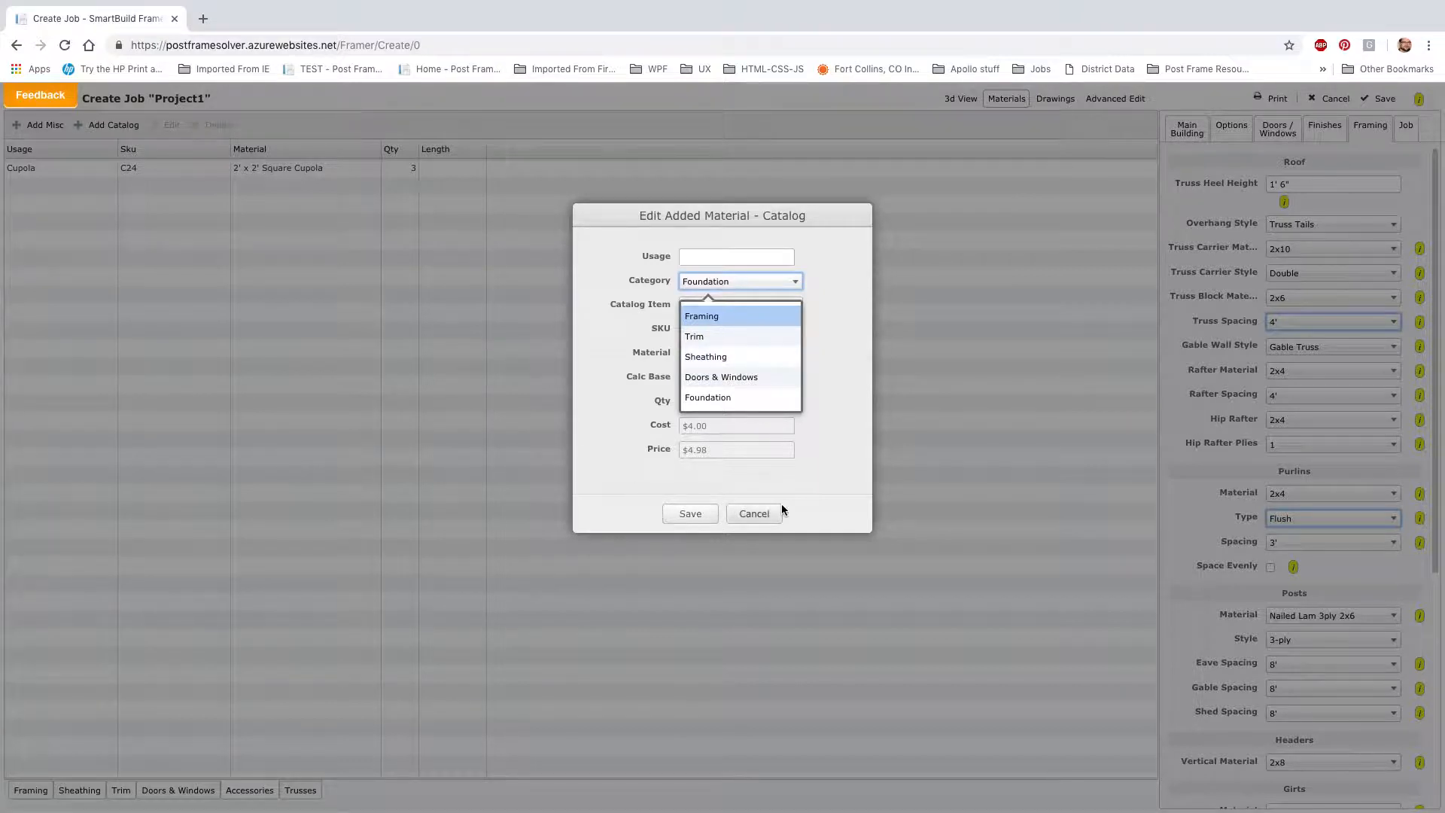
click(757, 521)
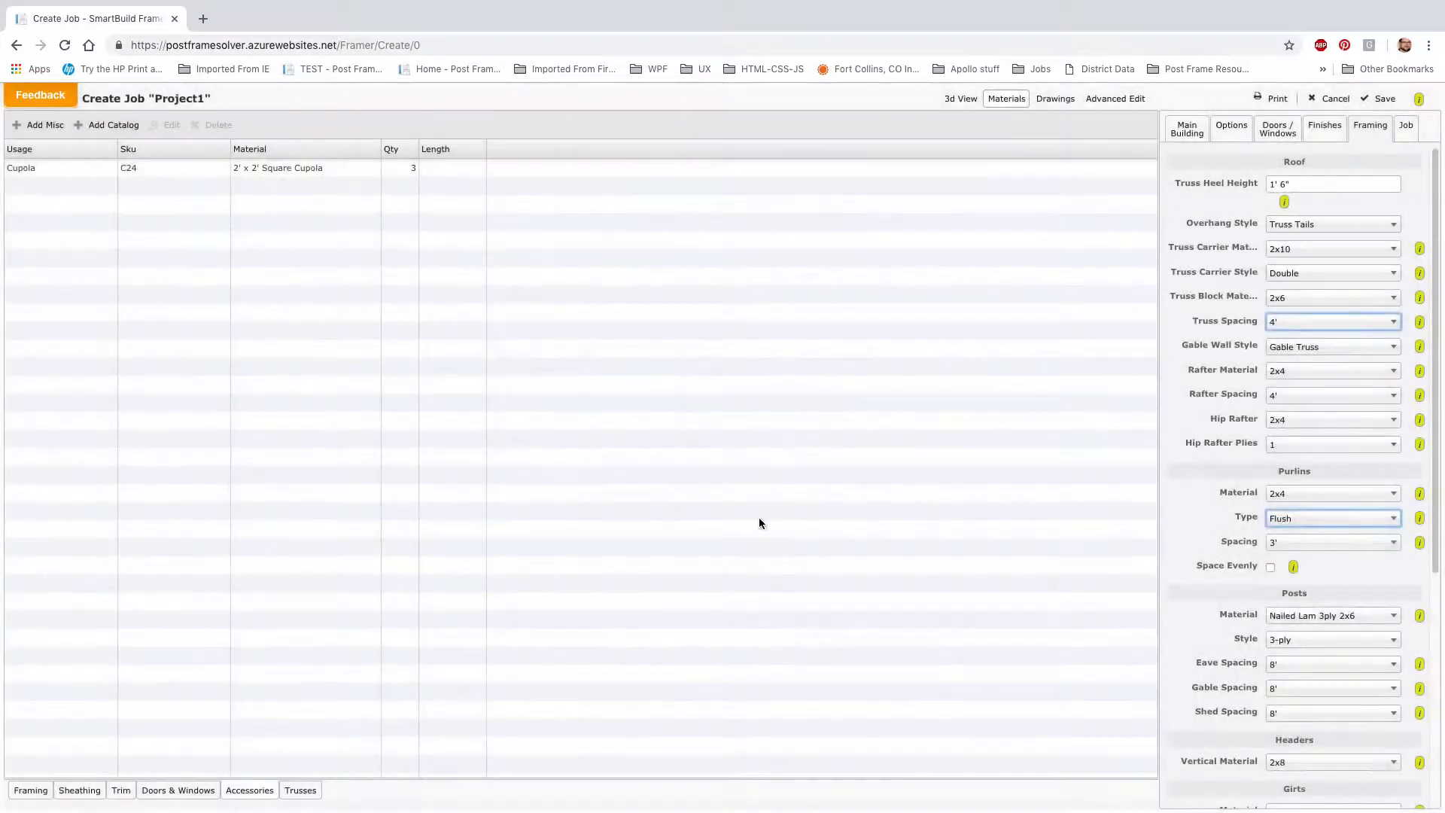
Open the job's drawings and inspect the wall layout in 3D, plus the ROOF-1 assembly drawing with its labelled purlins.
click(1061, 101)
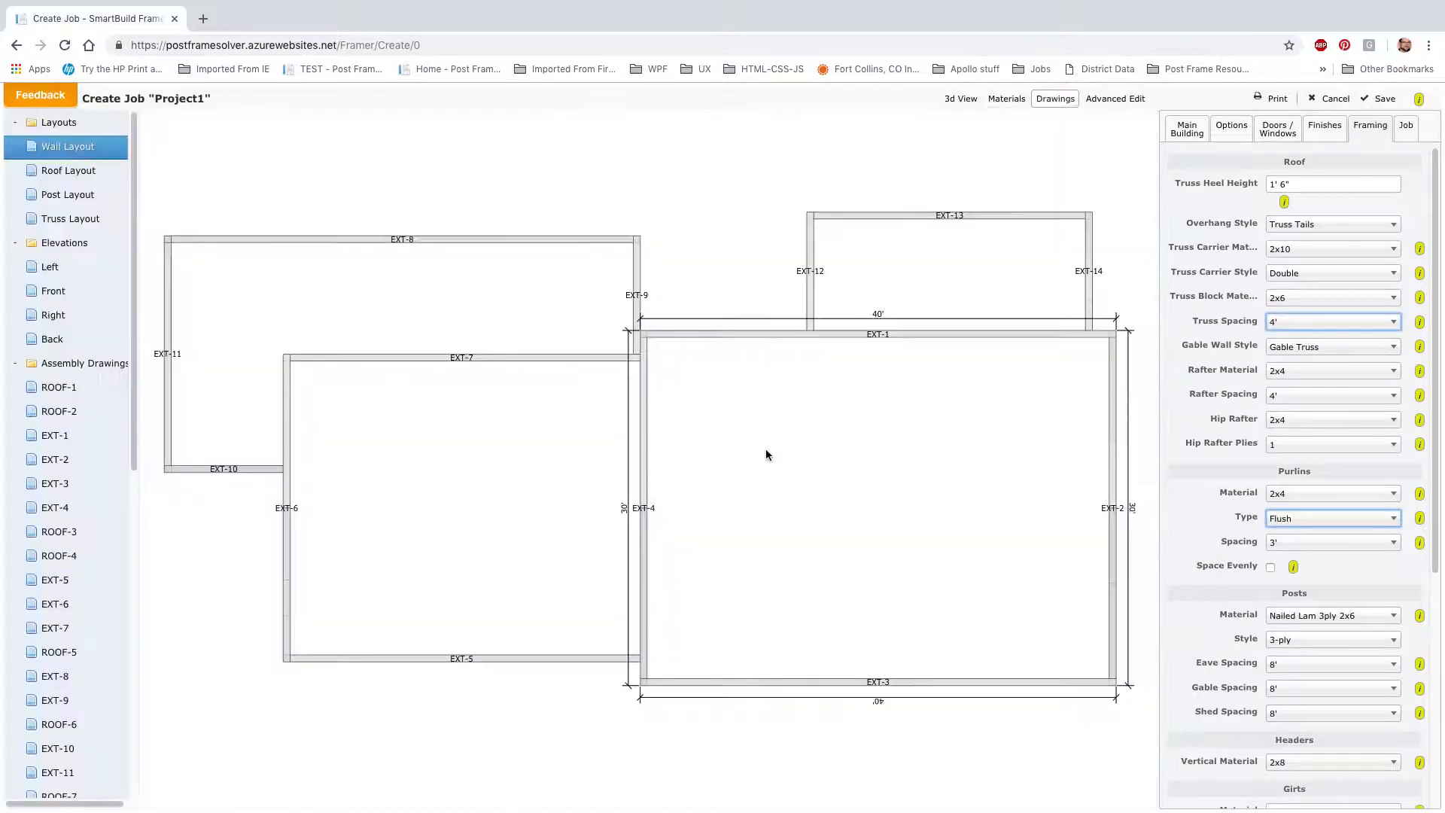
drag(494, 475, 535, 406)
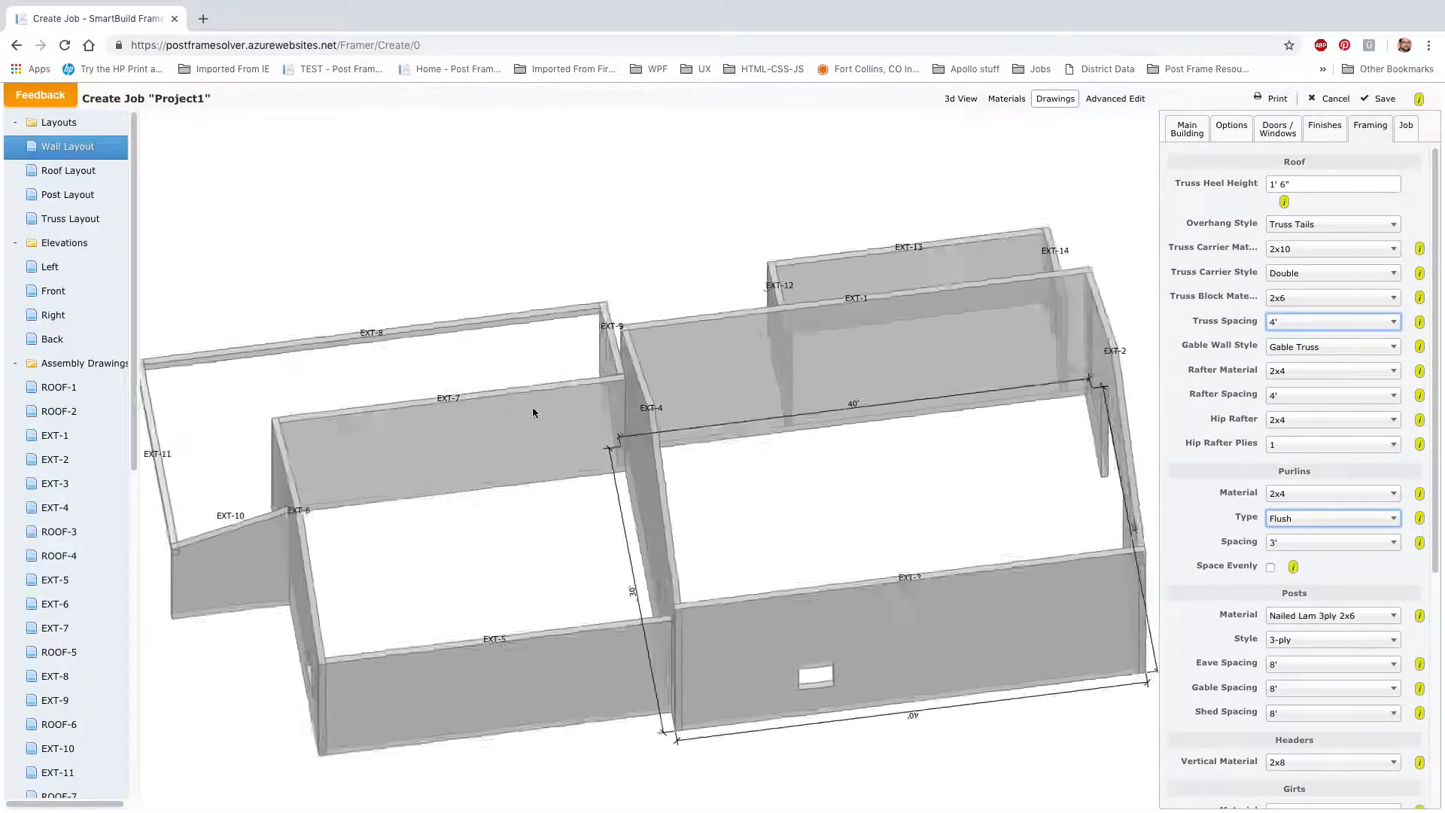
click(67, 392)
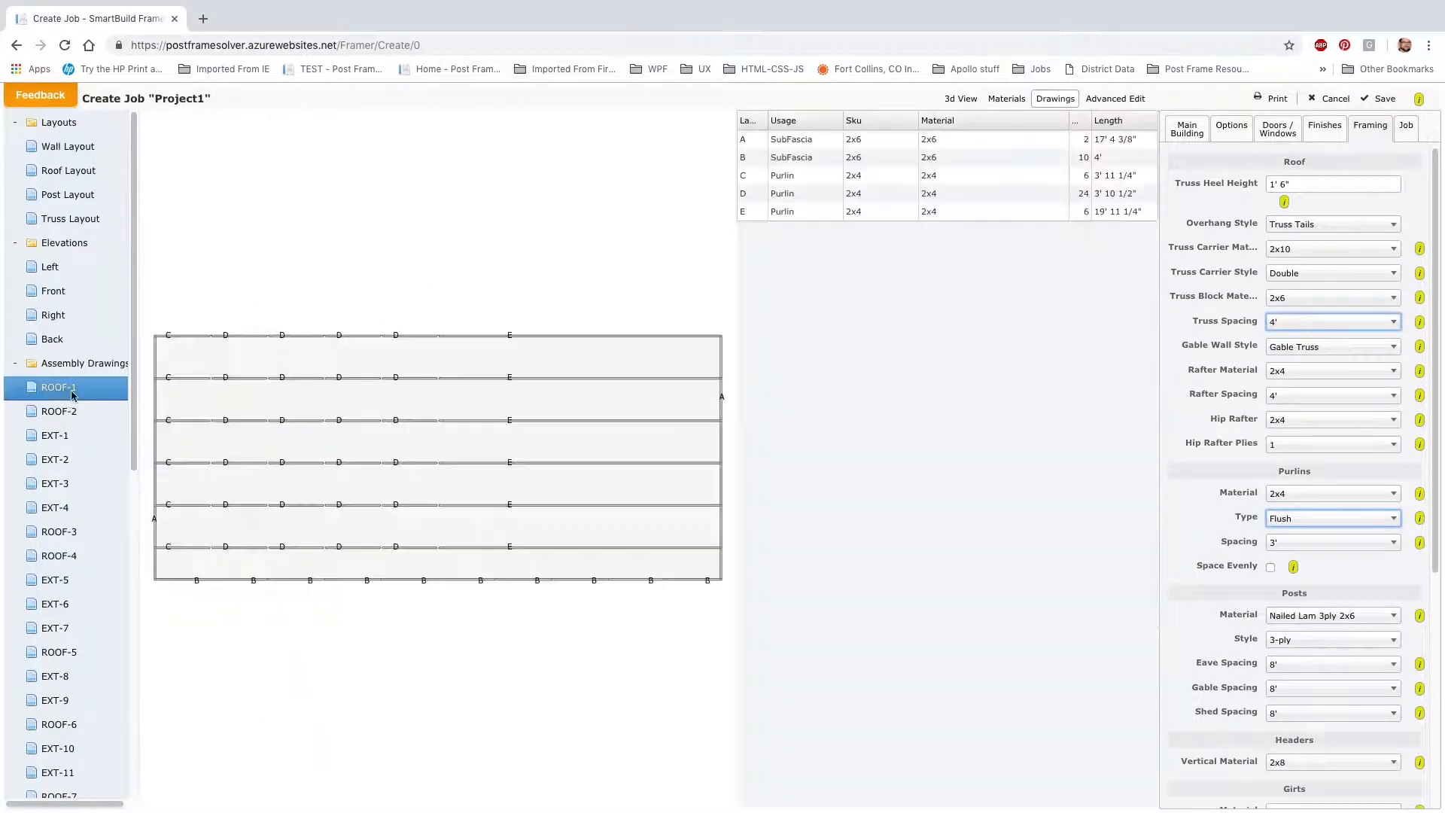
drag(449, 394, 446, 352)
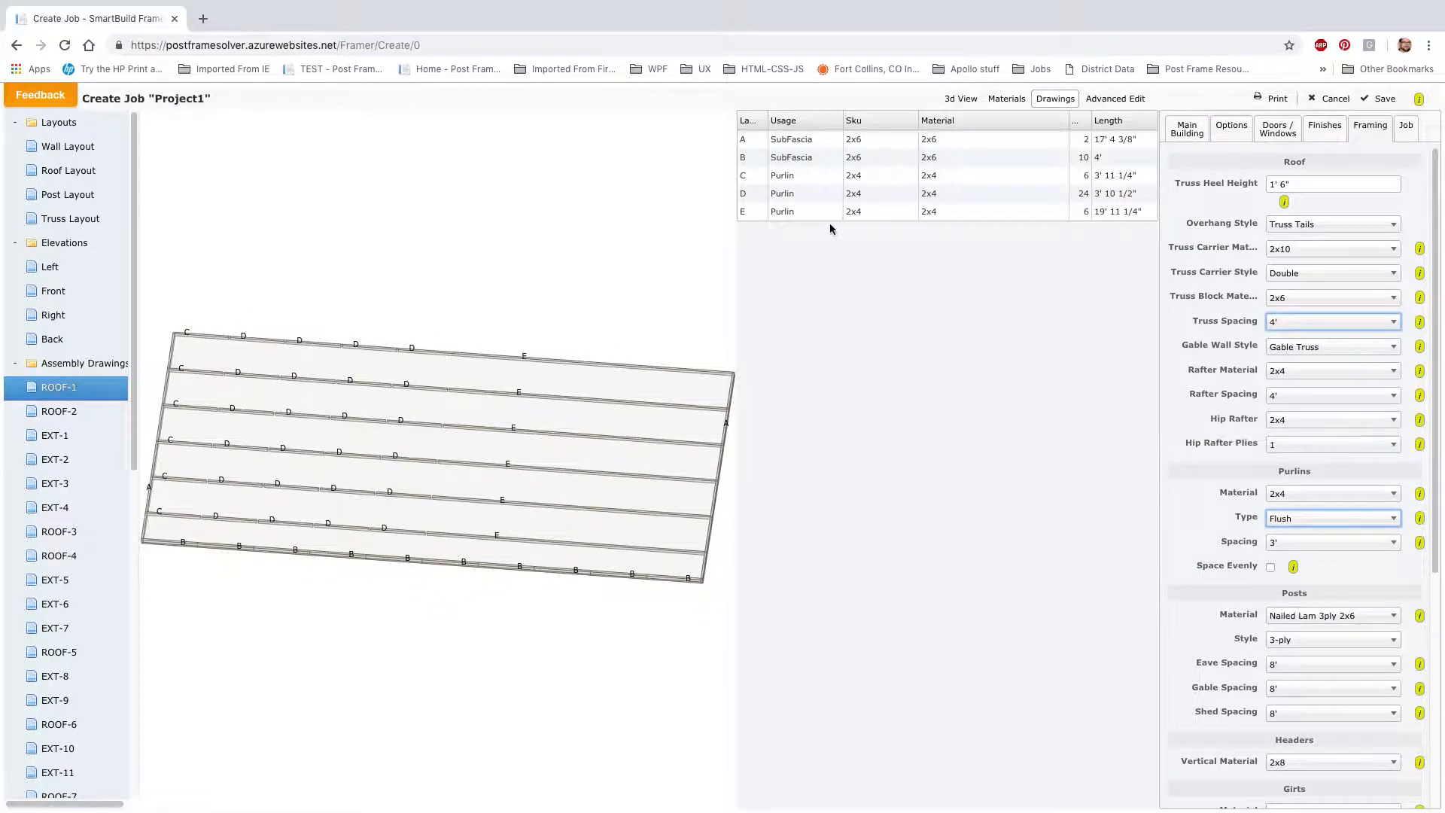
click(866, 199)
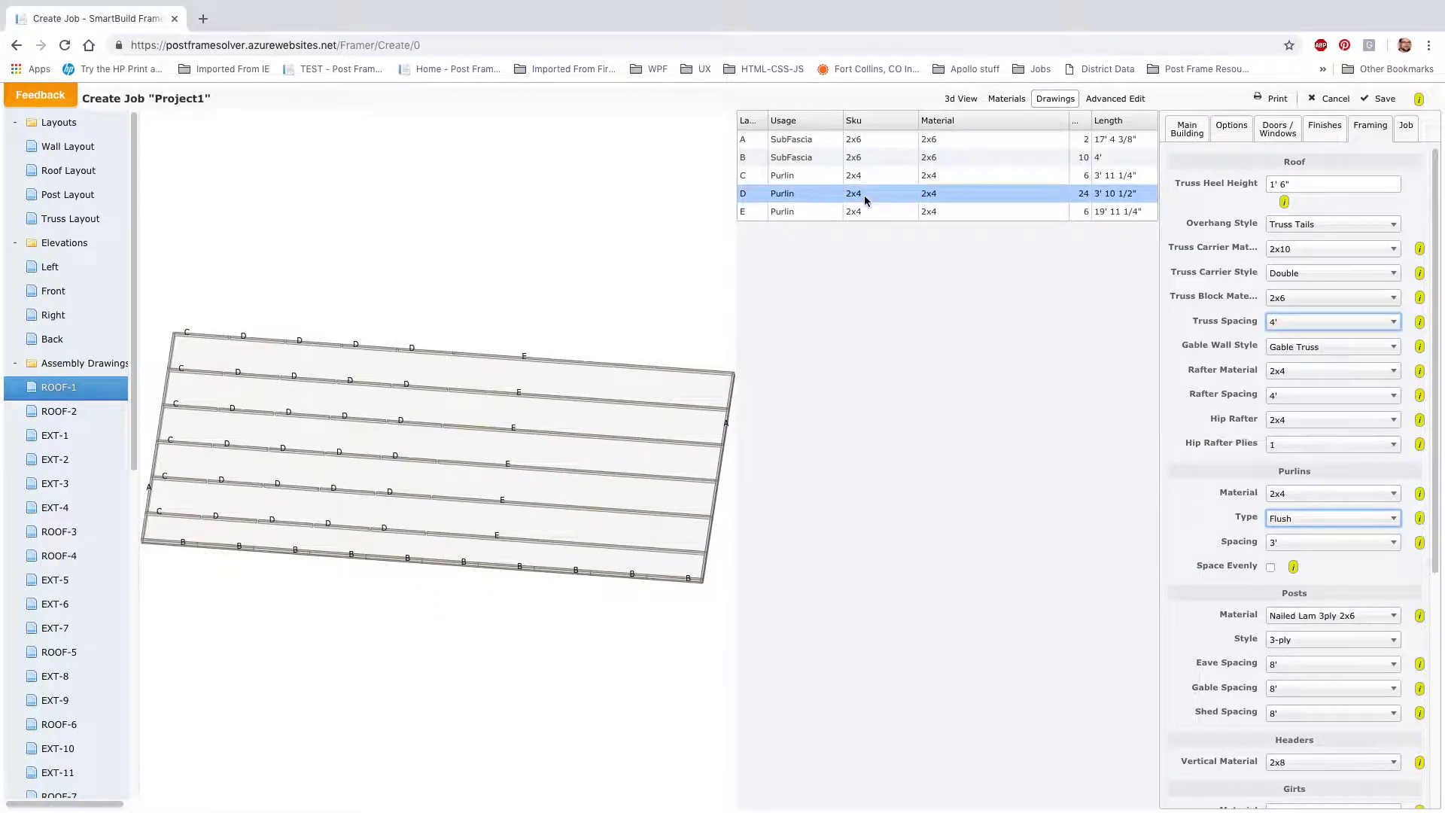
Look through the assembly drawings of ROOF-2 and wall panels EXT-1 and EXT-2.
click(79, 411)
click(56, 443)
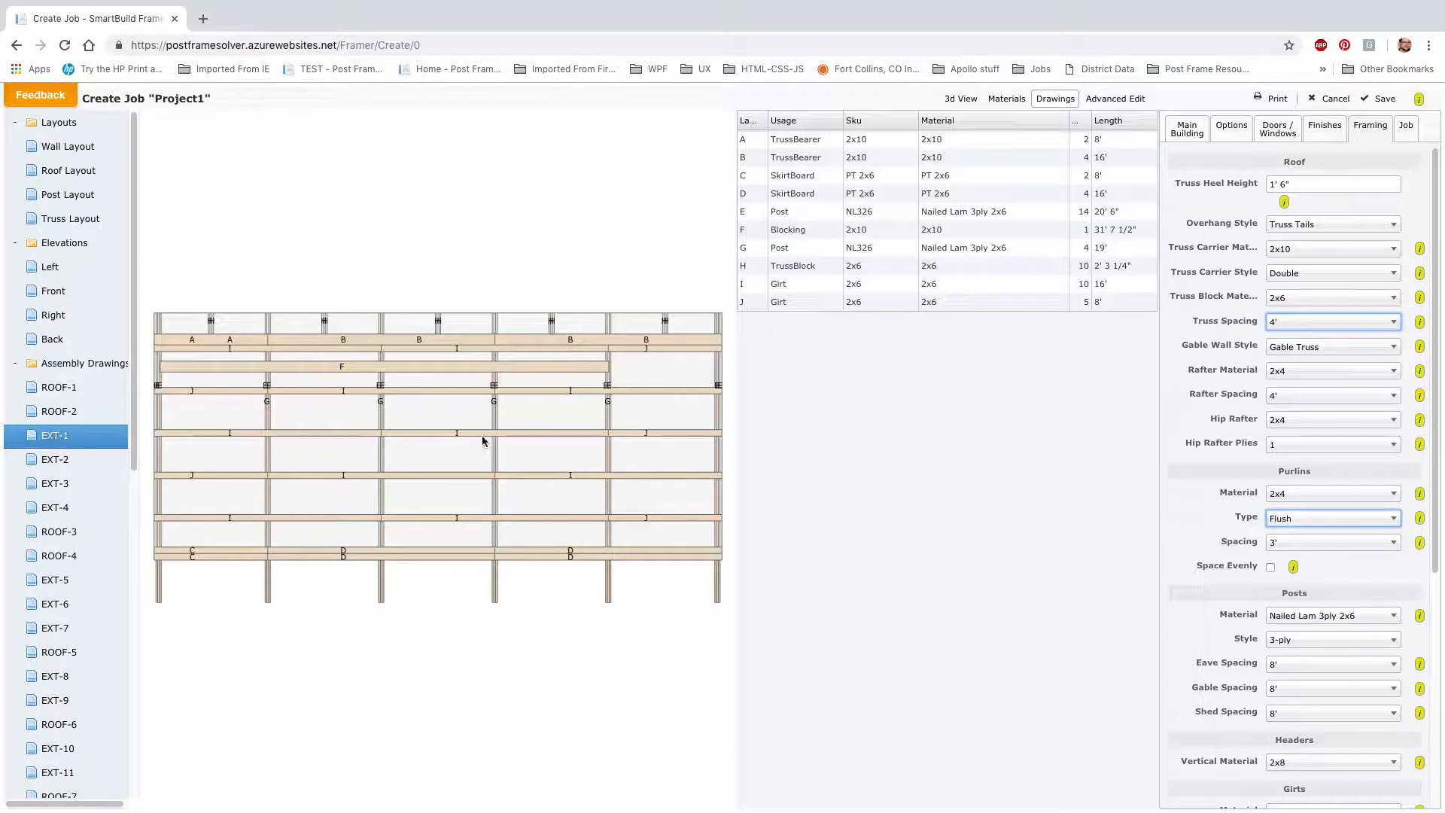
click(72, 466)
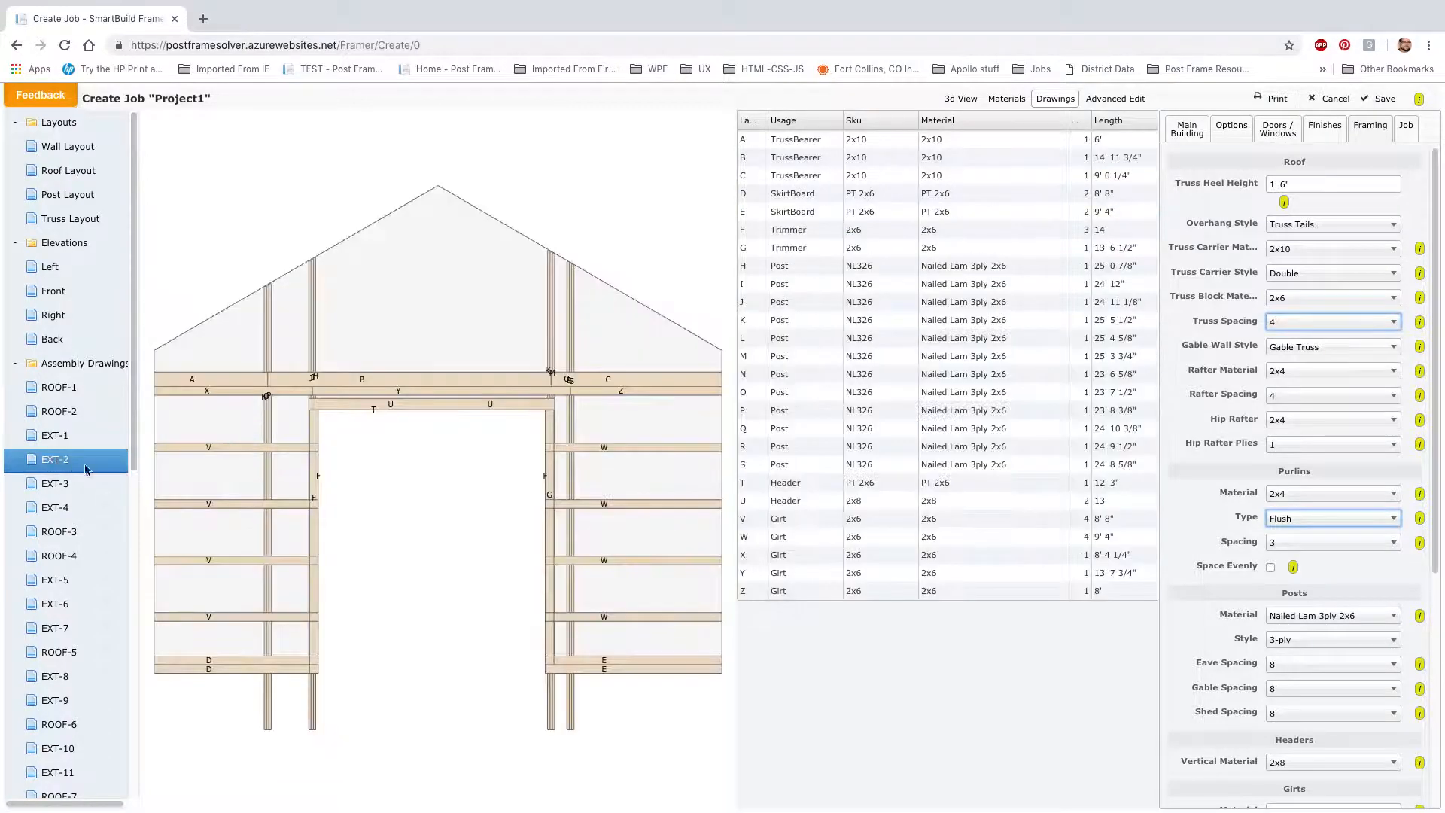
Examine the sheathing drawings and panel lengths for several roofs and walls, including ROOF-1, ROOF-4 and EXT-10.
scroll(95, 502, down, 2)
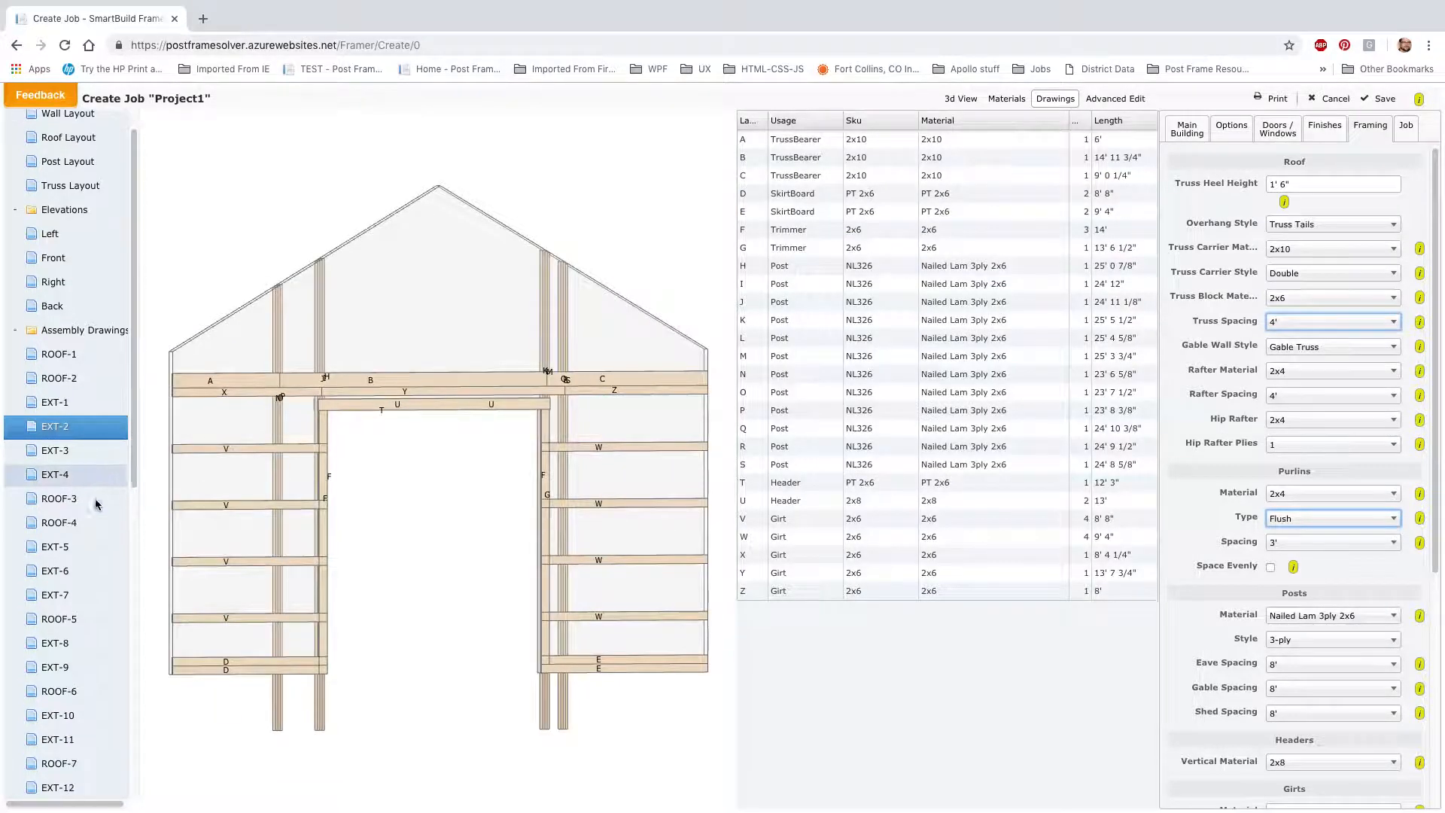
scroll(95, 498, down, 8)
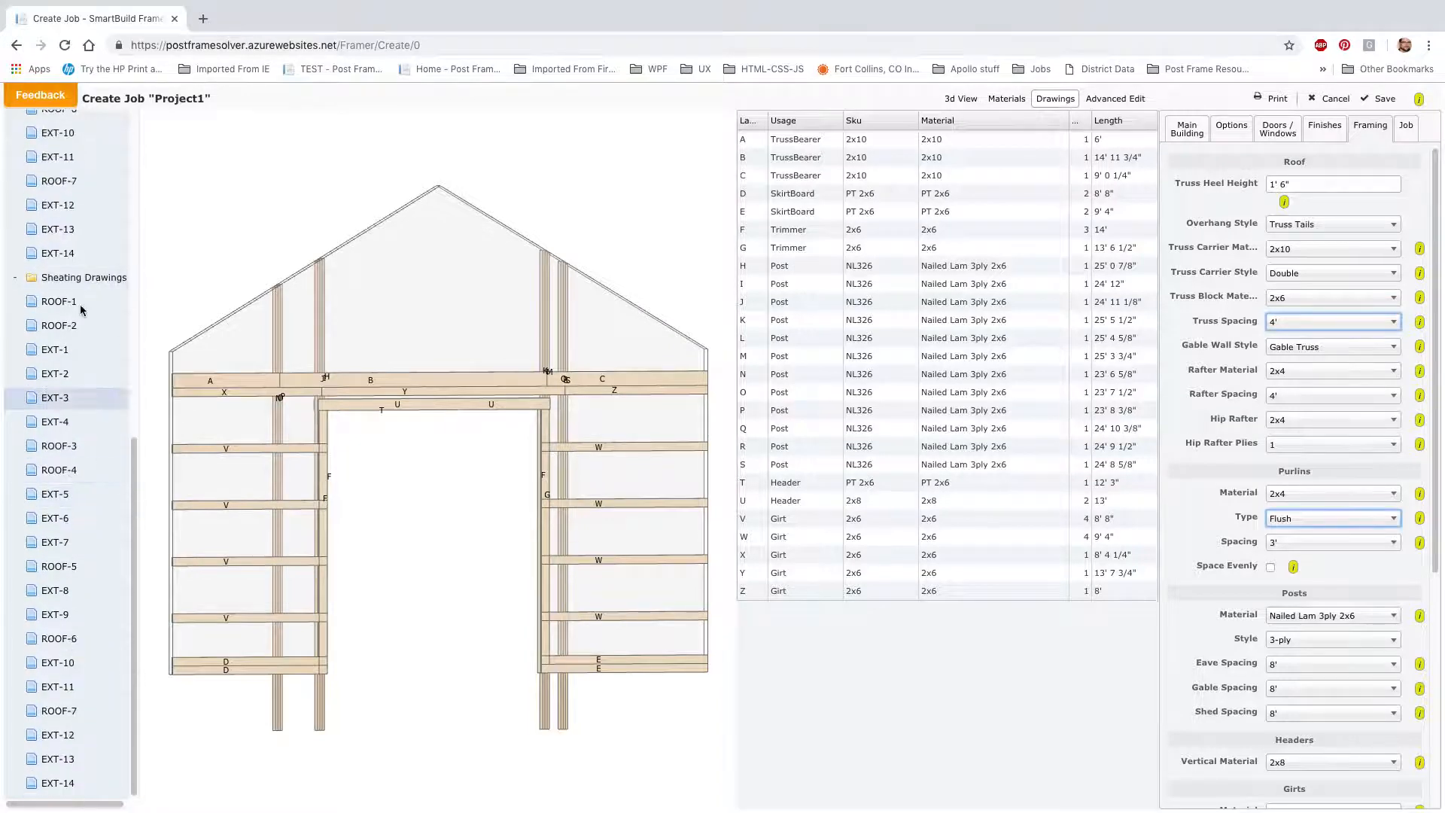
click(80, 302)
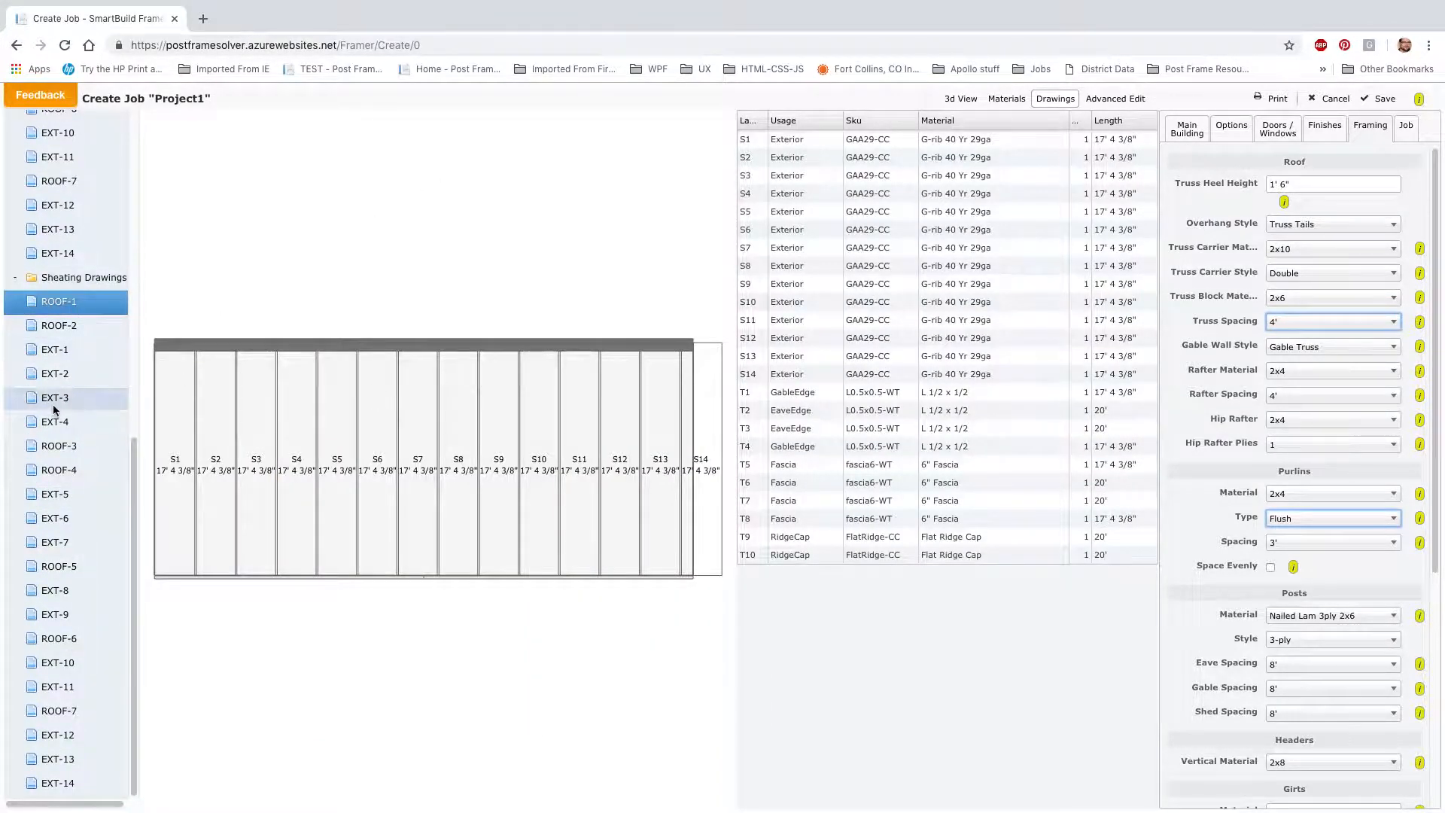
scroll(465, 428, down, 1)
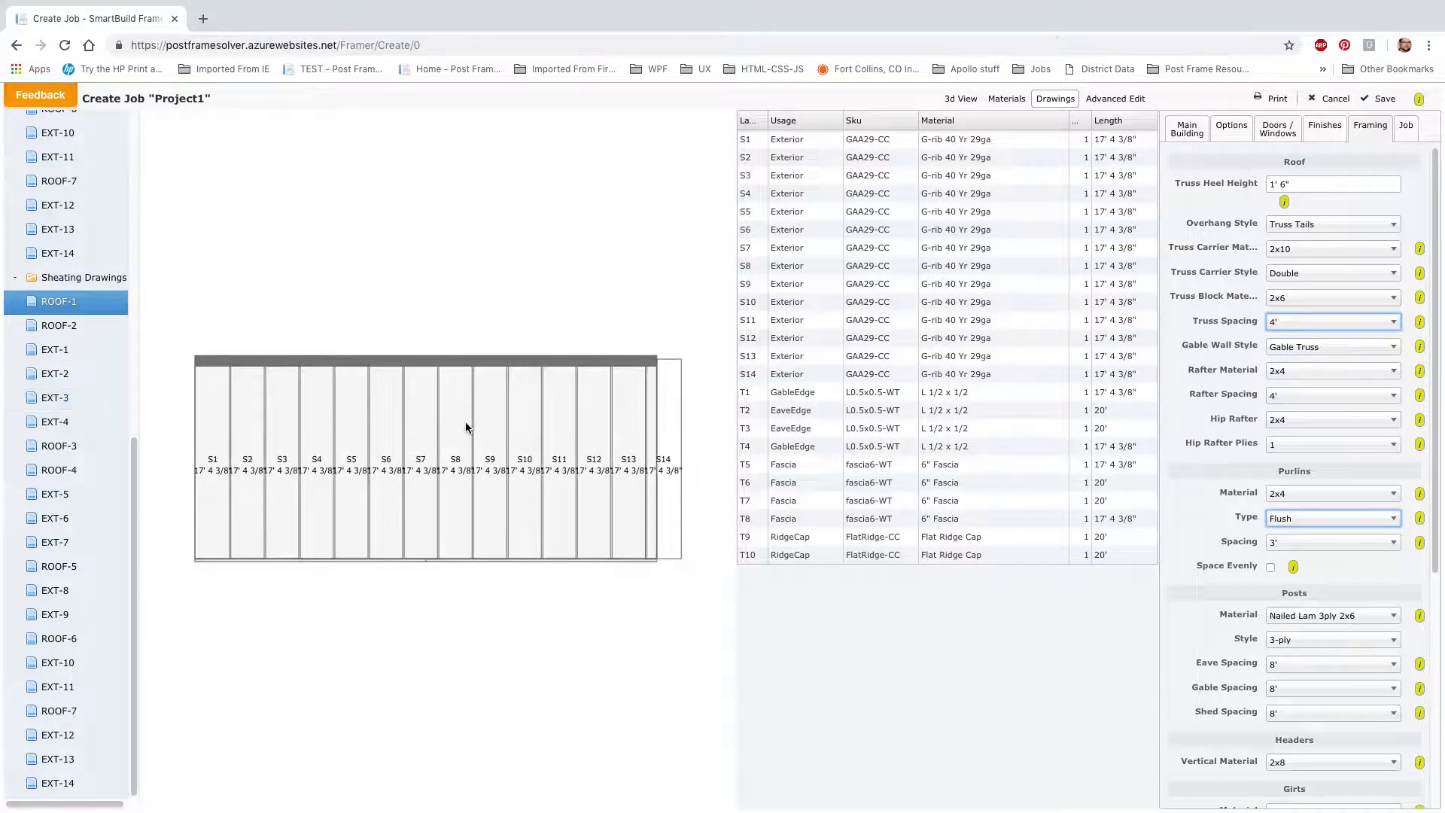
click(58, 396)
click(74, 465)
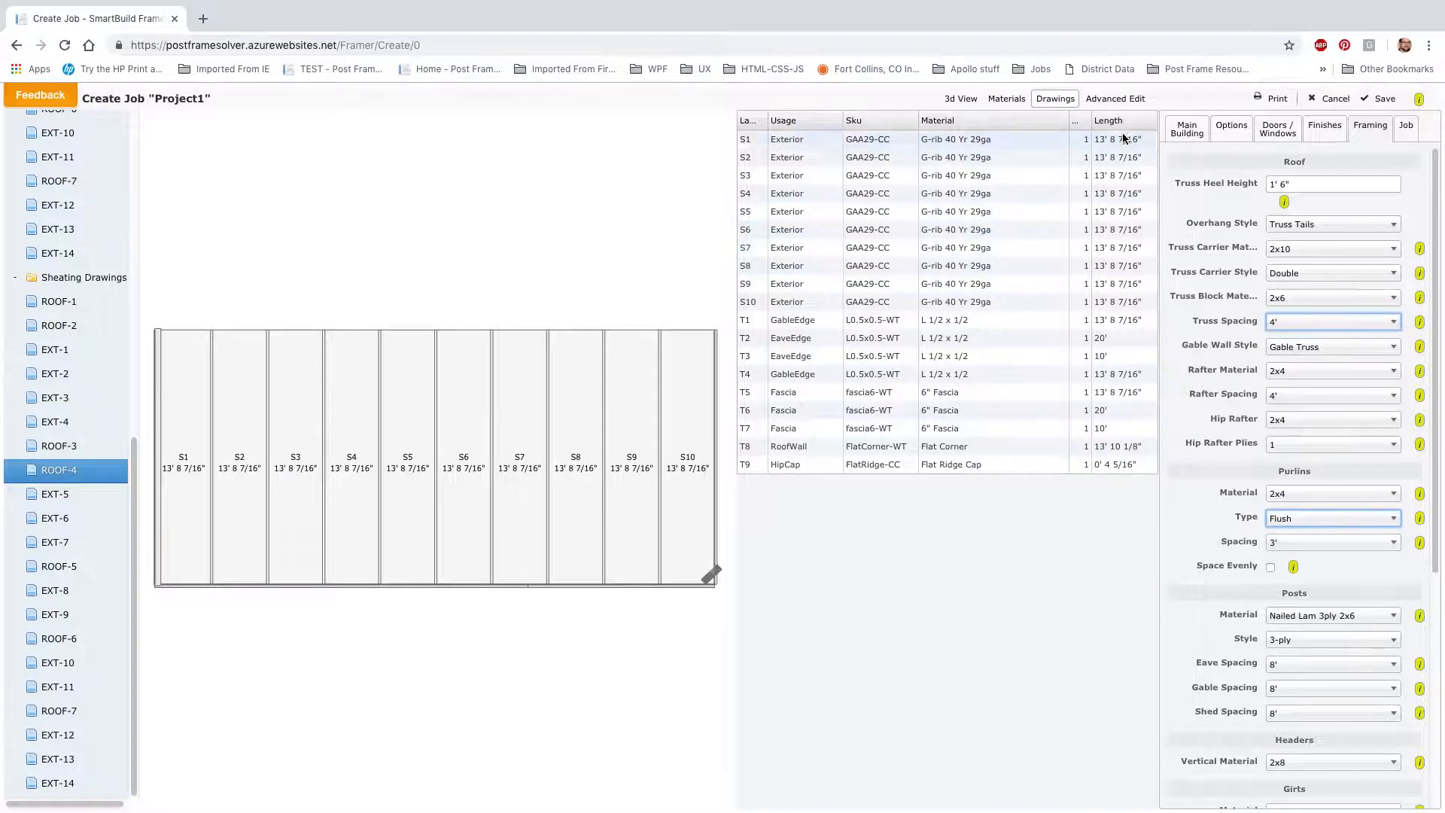
click(65, 545)
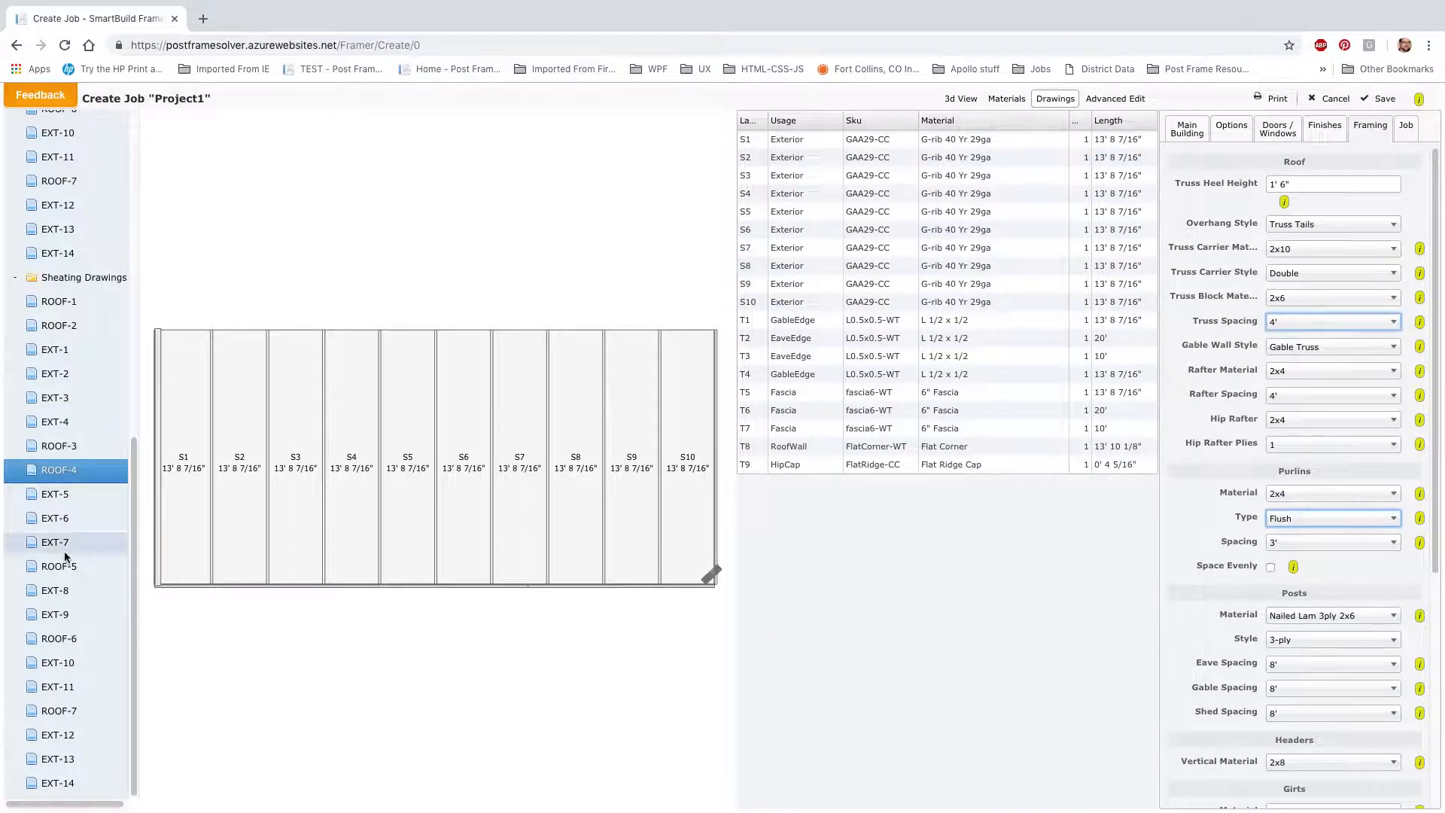
click(59, 665)
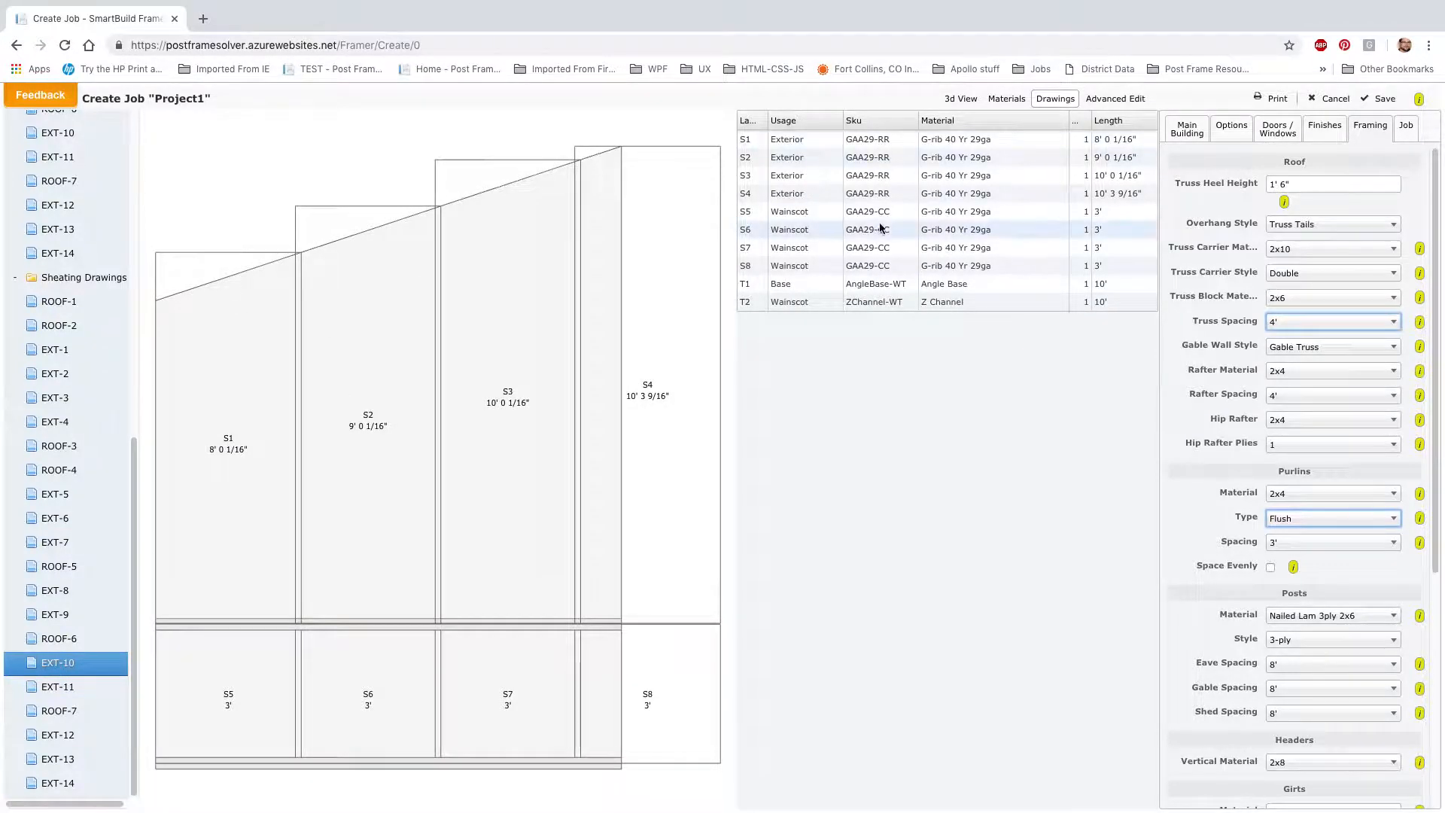
In advanced editing, set the shed post spacing of wall panel EXT-8 to 10' and inspect its framing.
click(1119, 100)
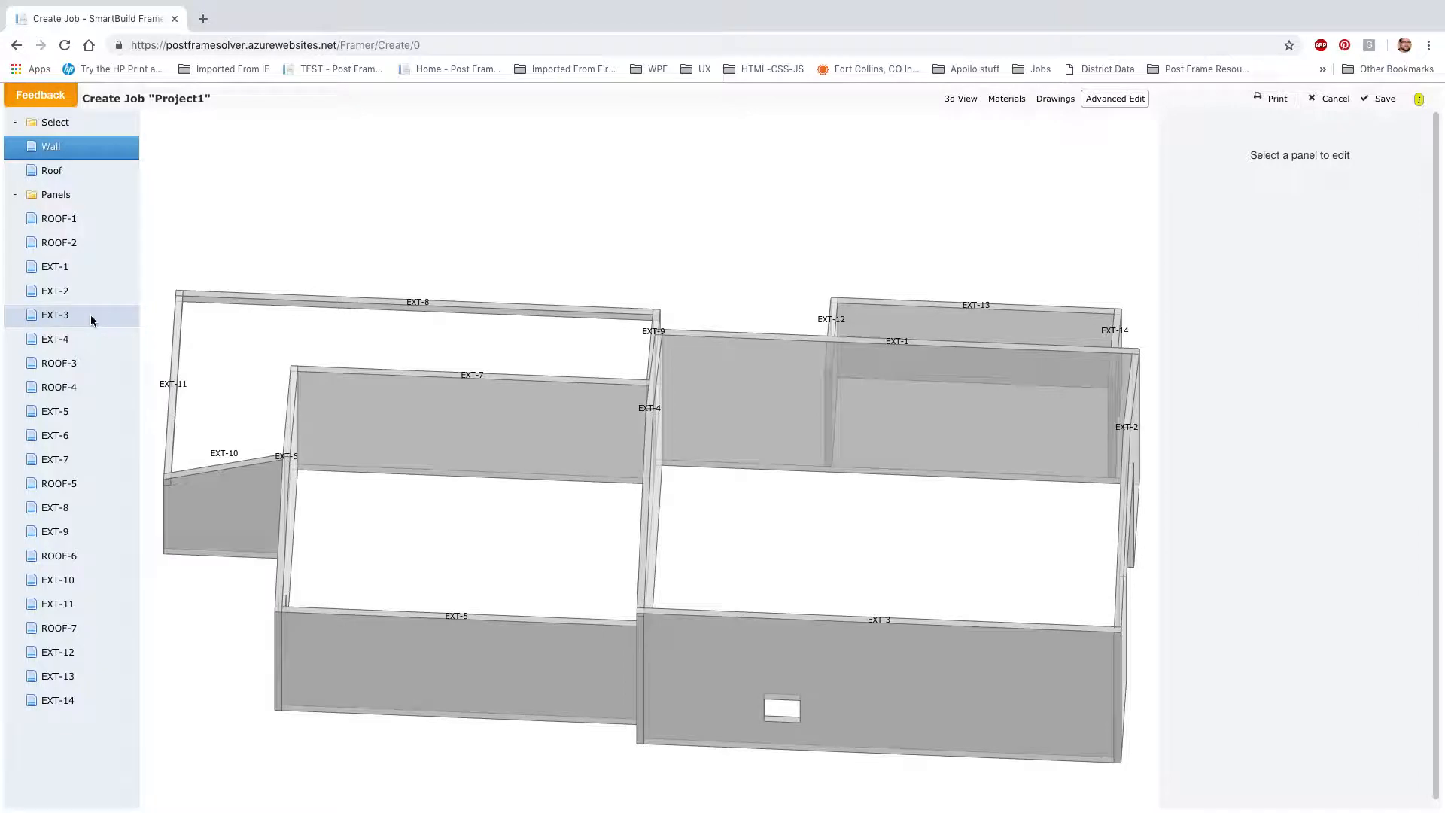
click(970, 105)
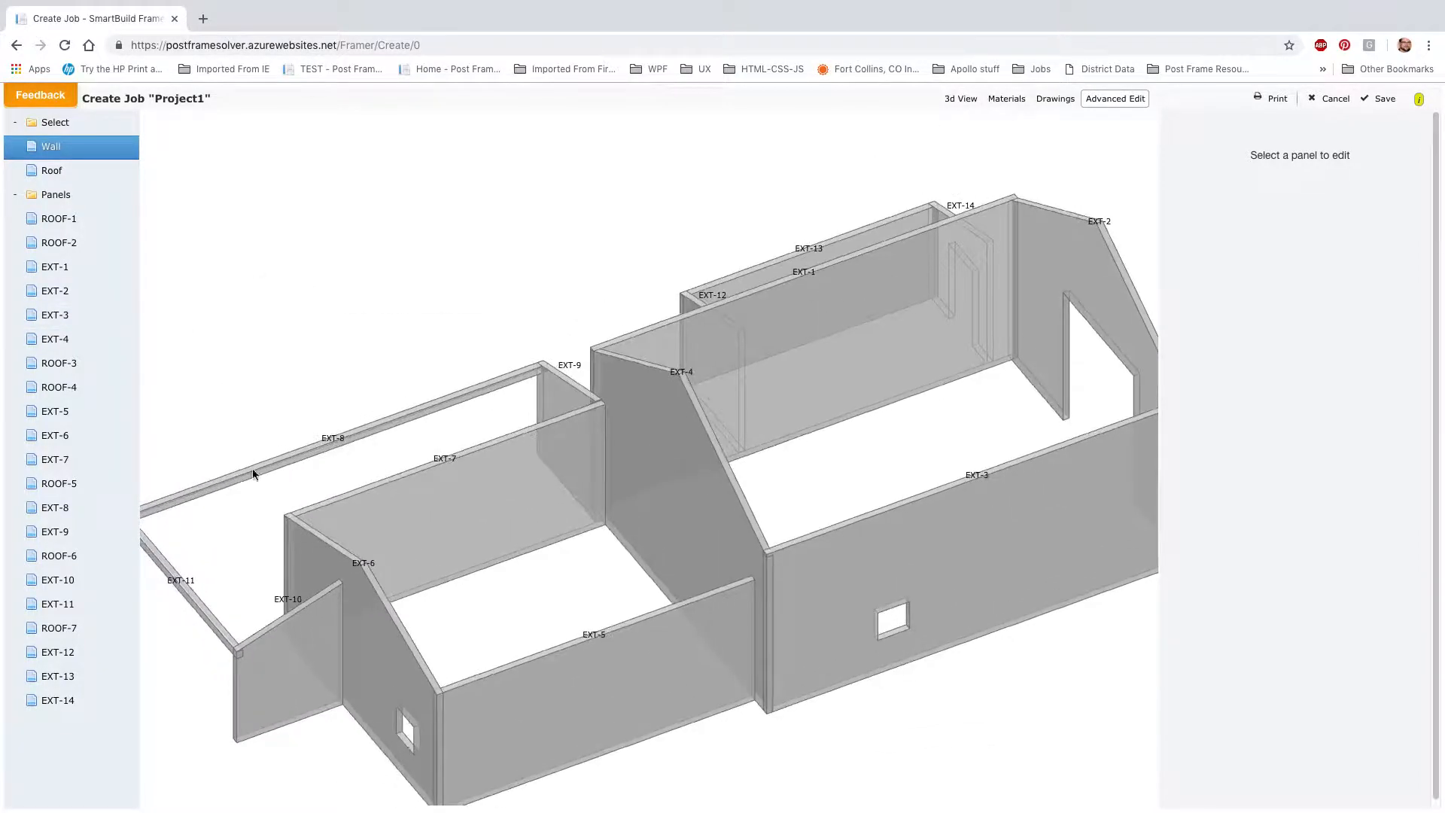
click(68, 506)
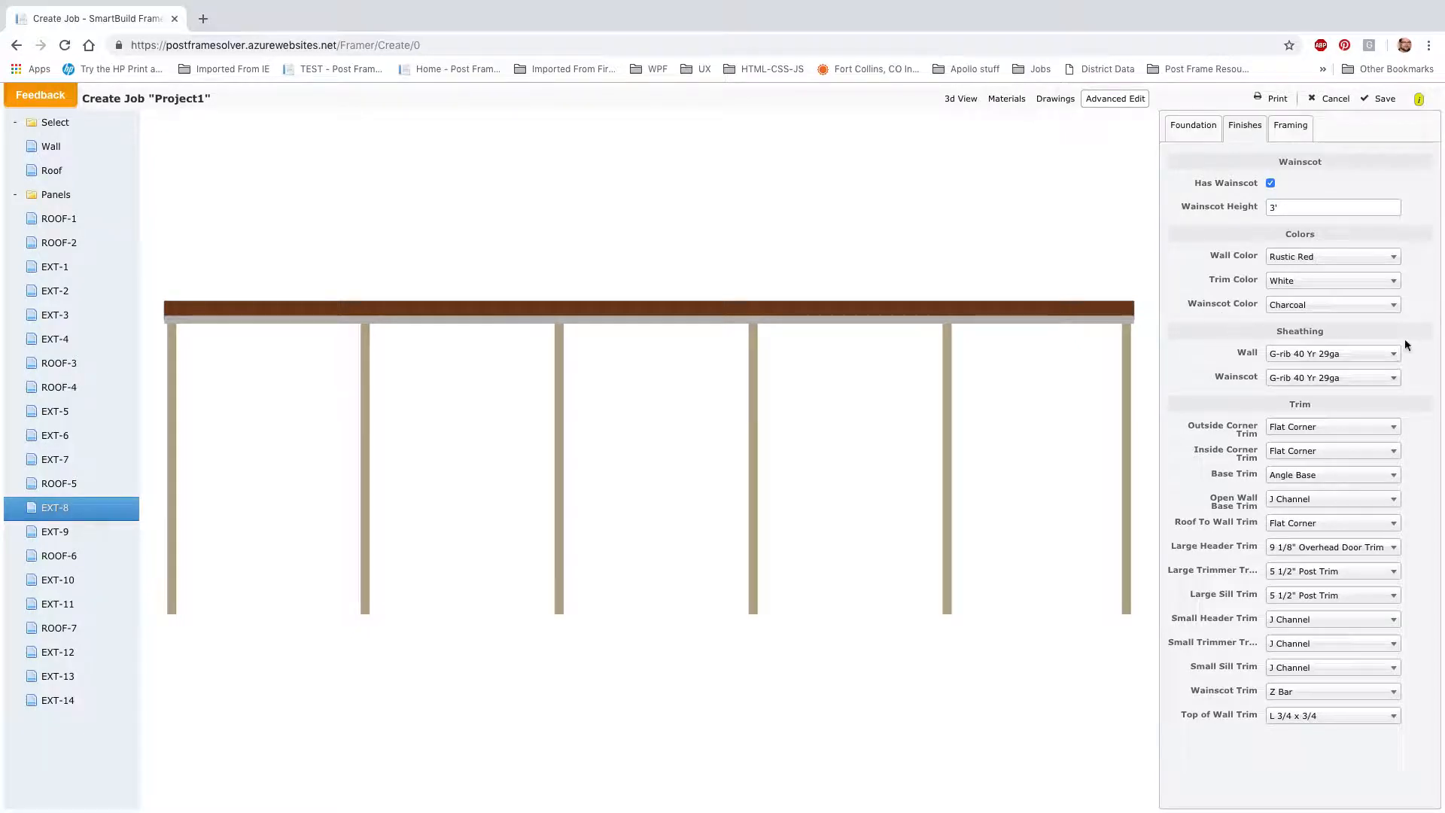
click(1274, 129)
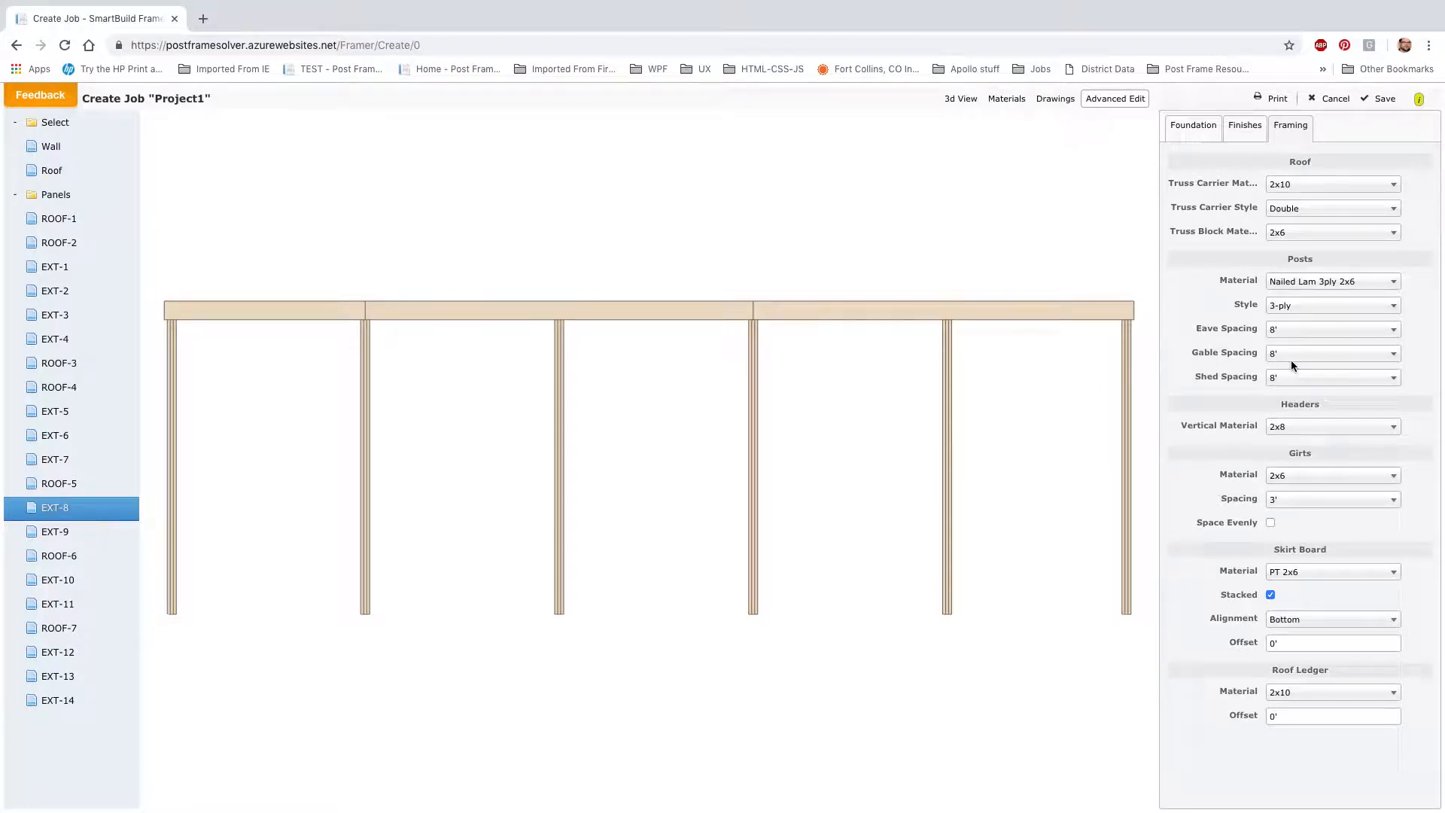
click(1324, 377)
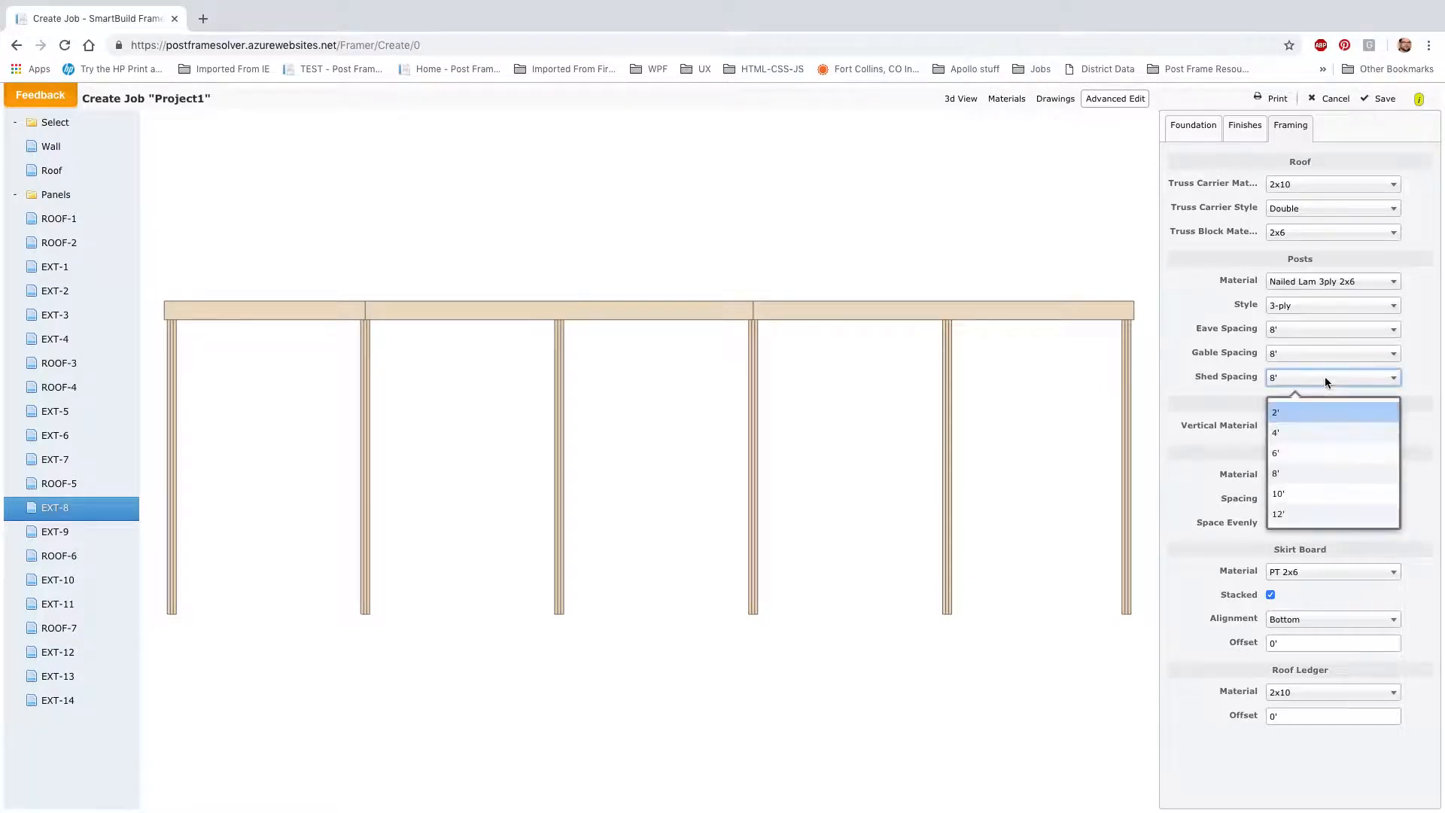
click(1314, 494)
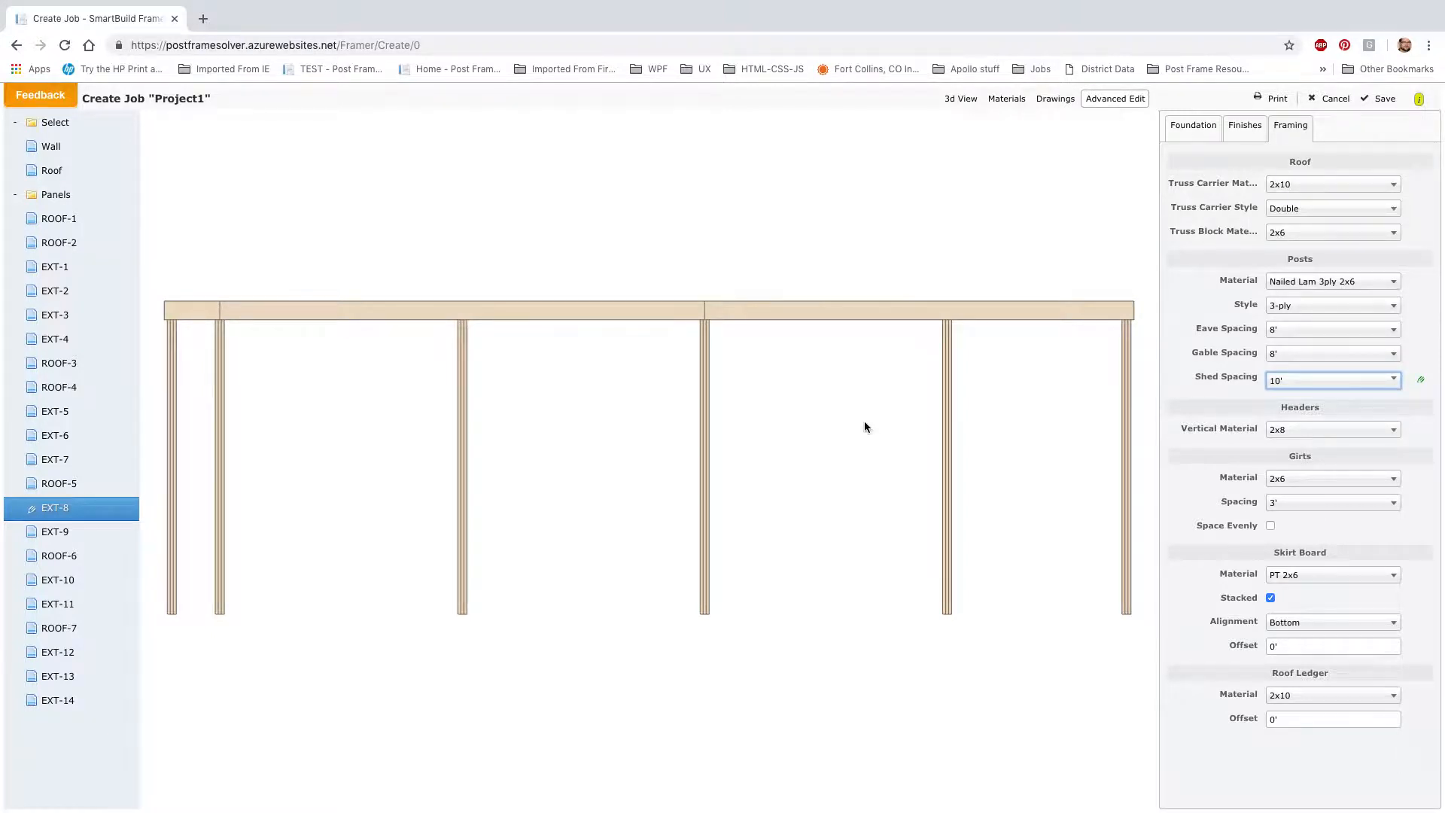
drag(864, 422, 896, 441)
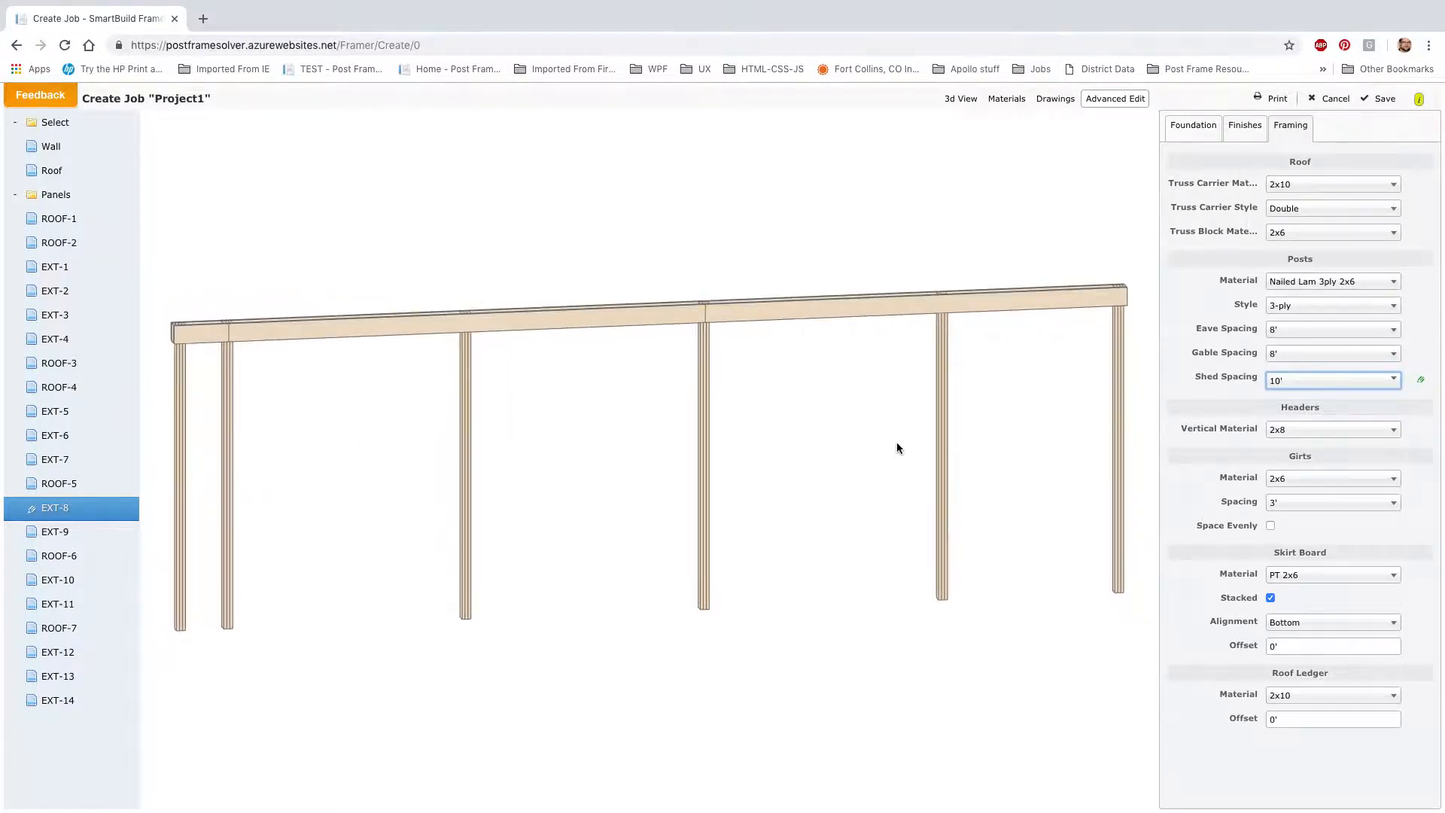
Change the truss carrier material of wall panel EXT-8 to 2x12 and inspect the beam.
click(1350, 210)
click(1349, 183)
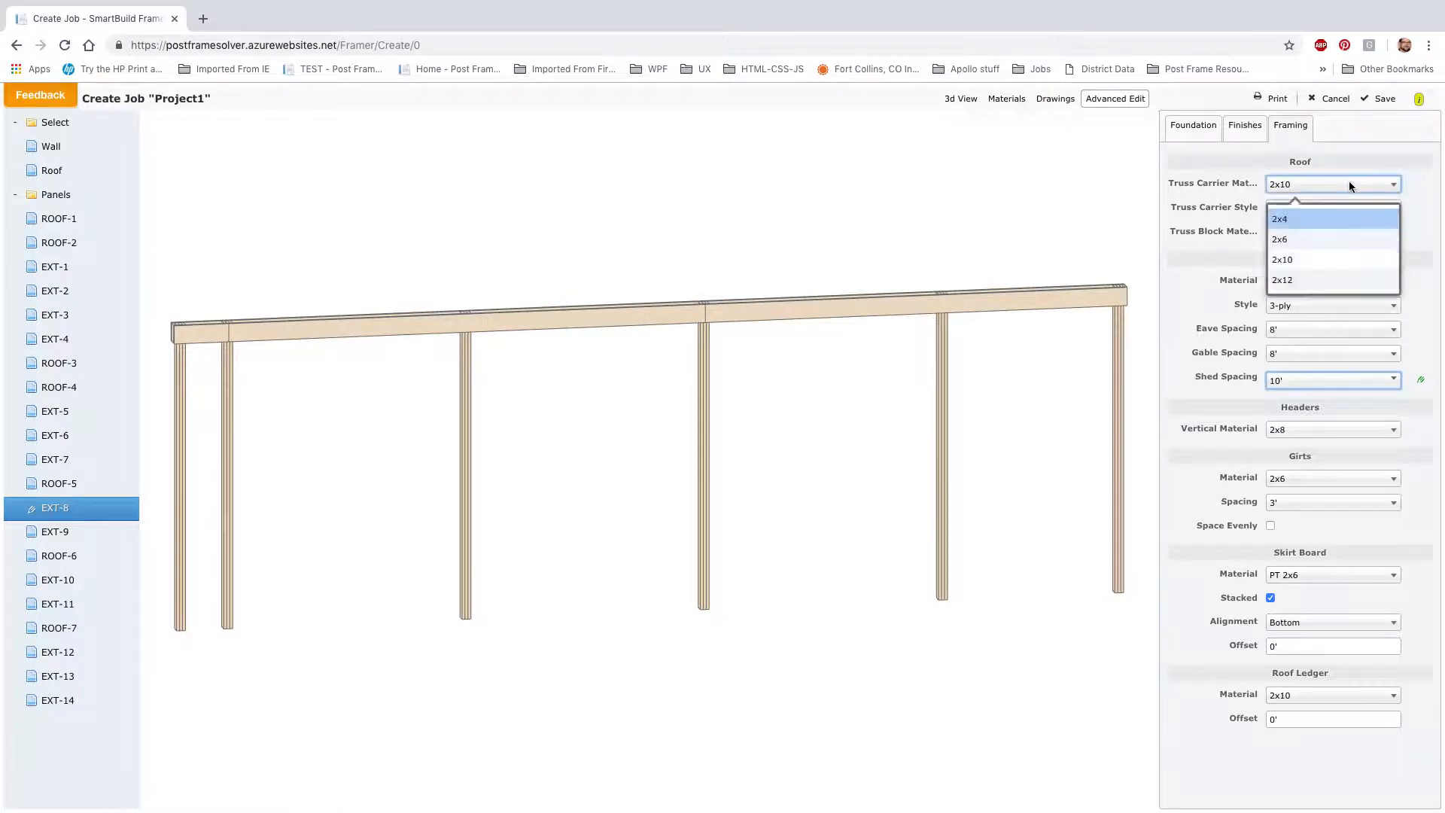
click(1311, 281)
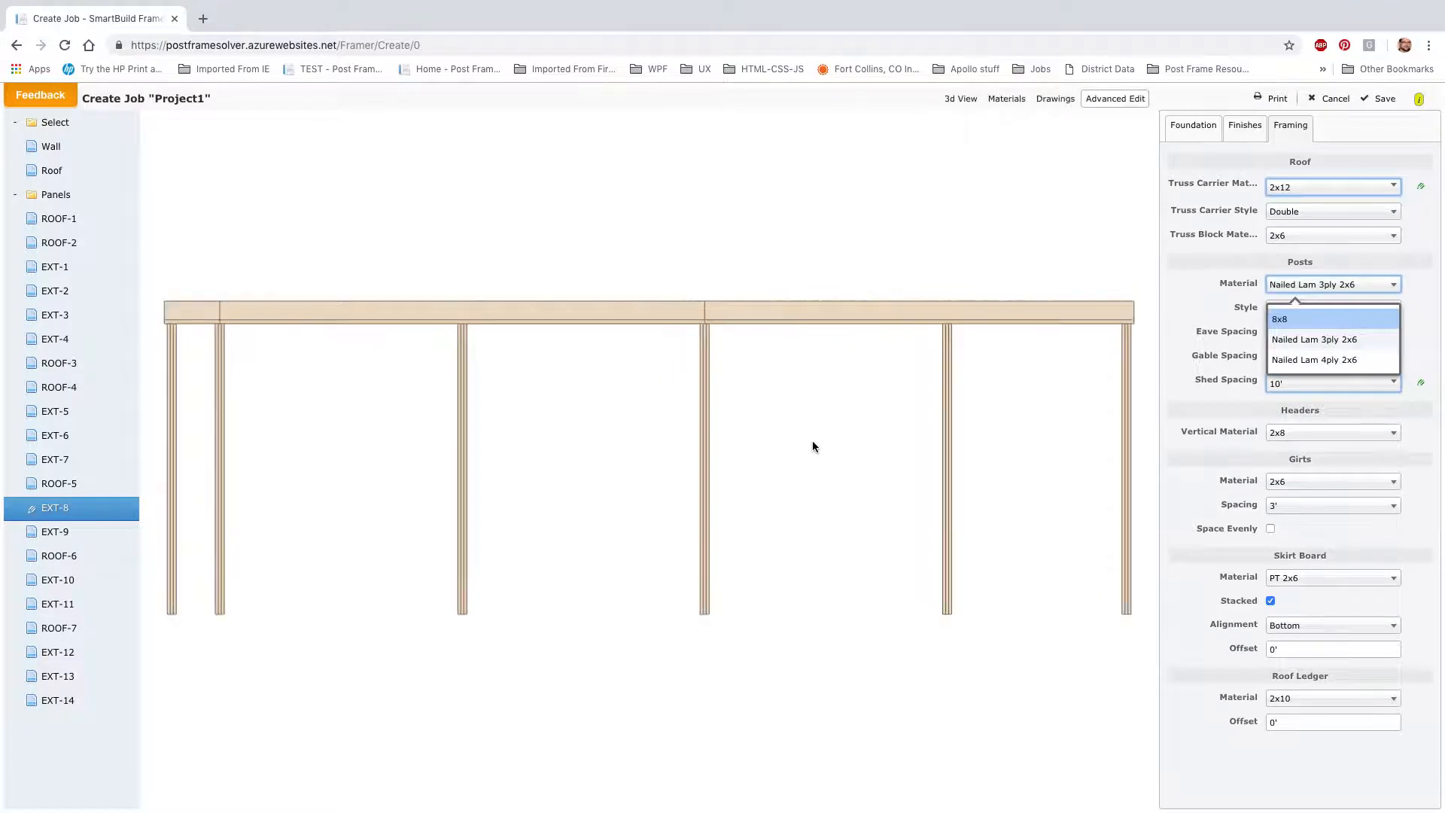
drag(816, 435, 839, 409)
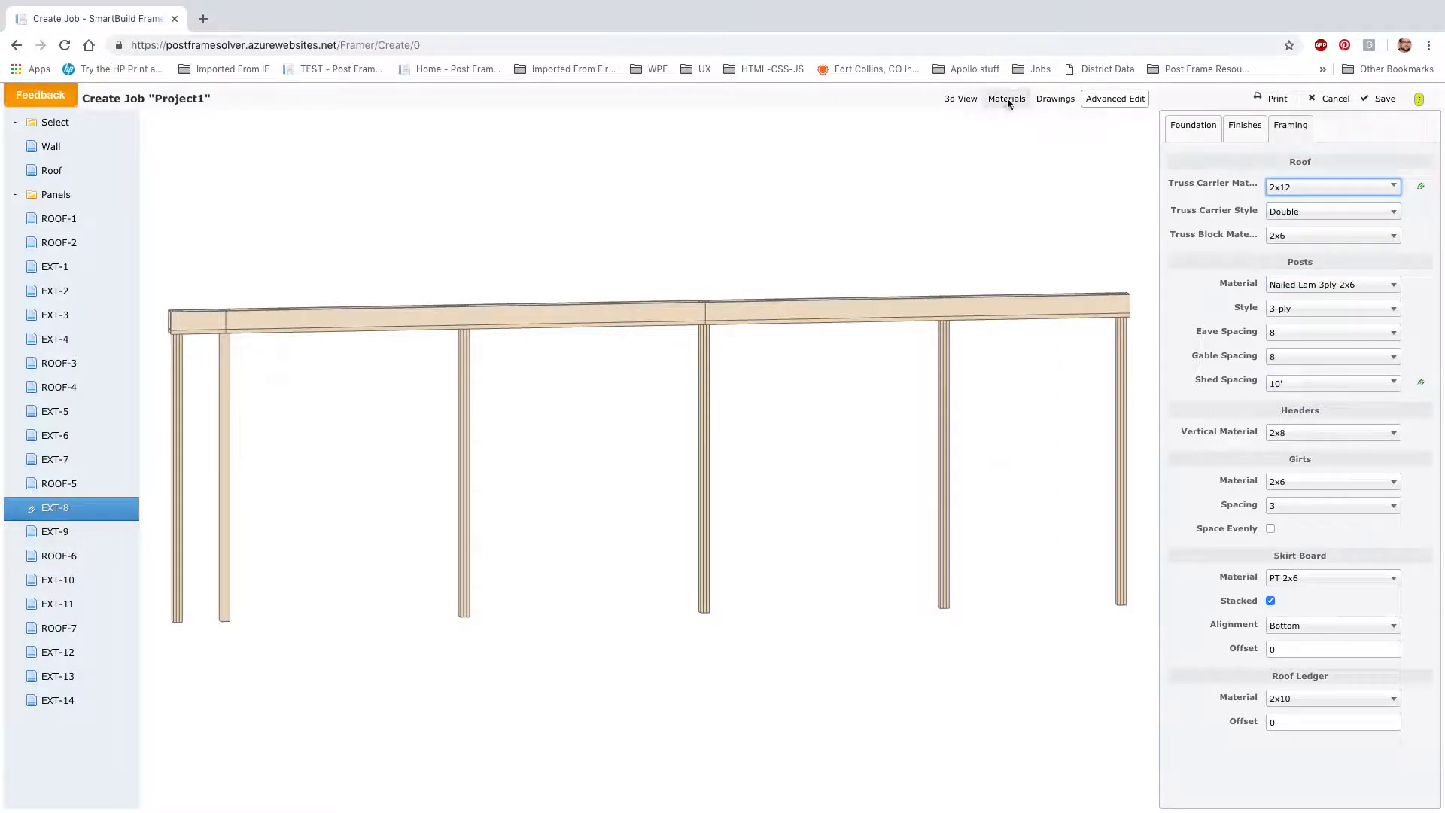
Inspect the framed 3D model around the shed to check the modified post spacing and truss carrier.
click(952, 98)
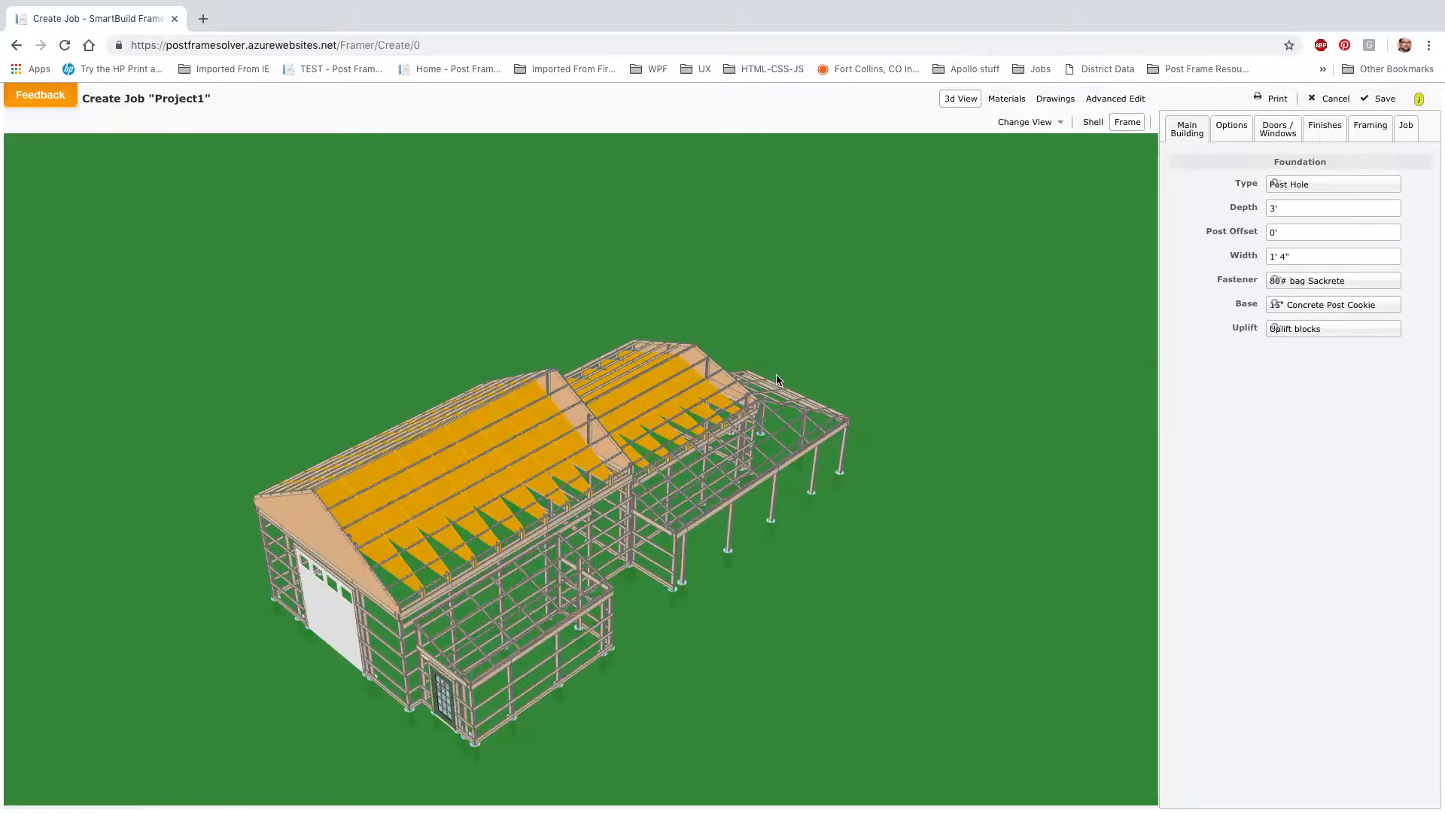
drag(716, 425, 644, 454)
drag(702, 516, 706, 551)
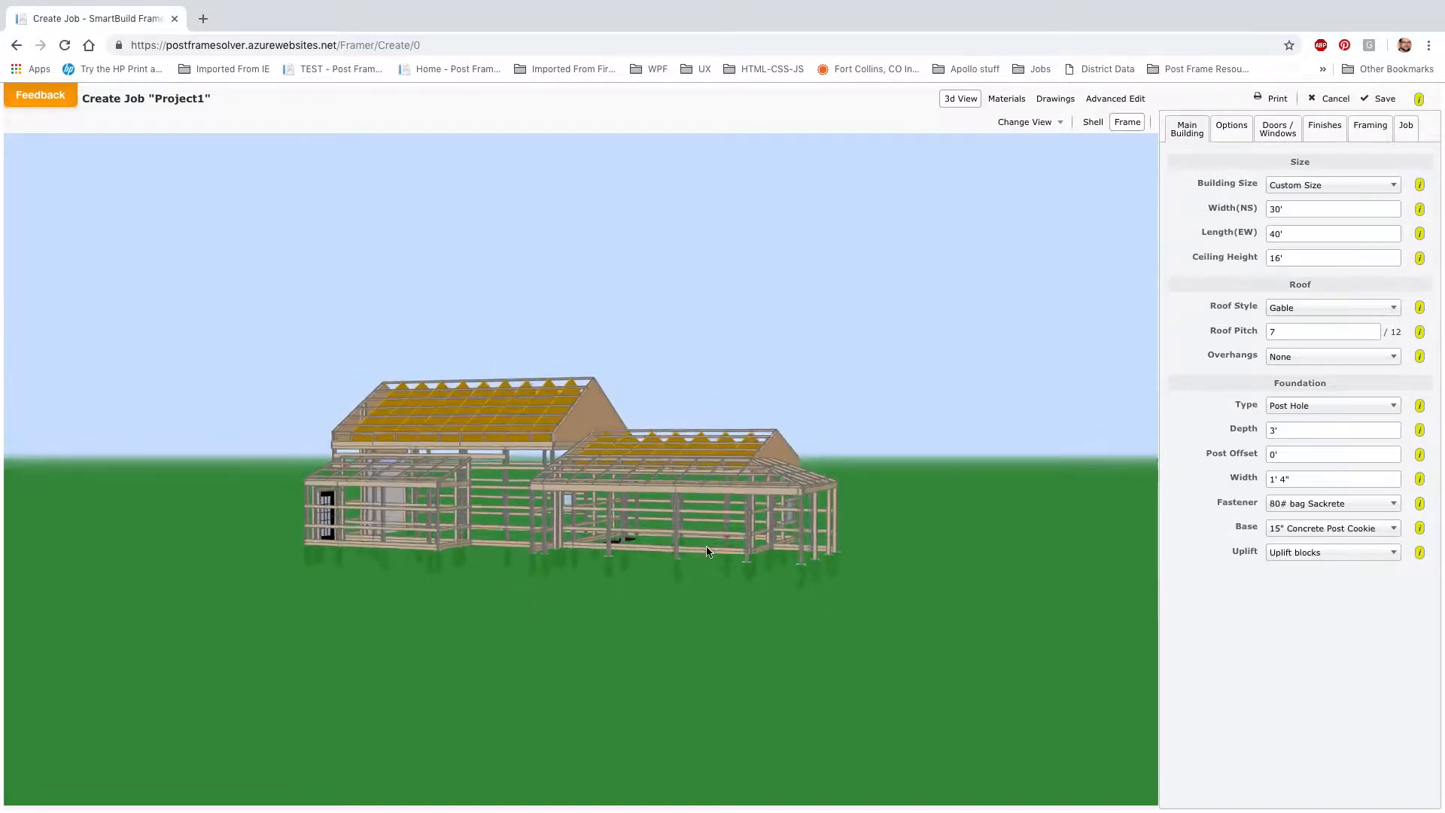
scroll(706, 548, up, 5)
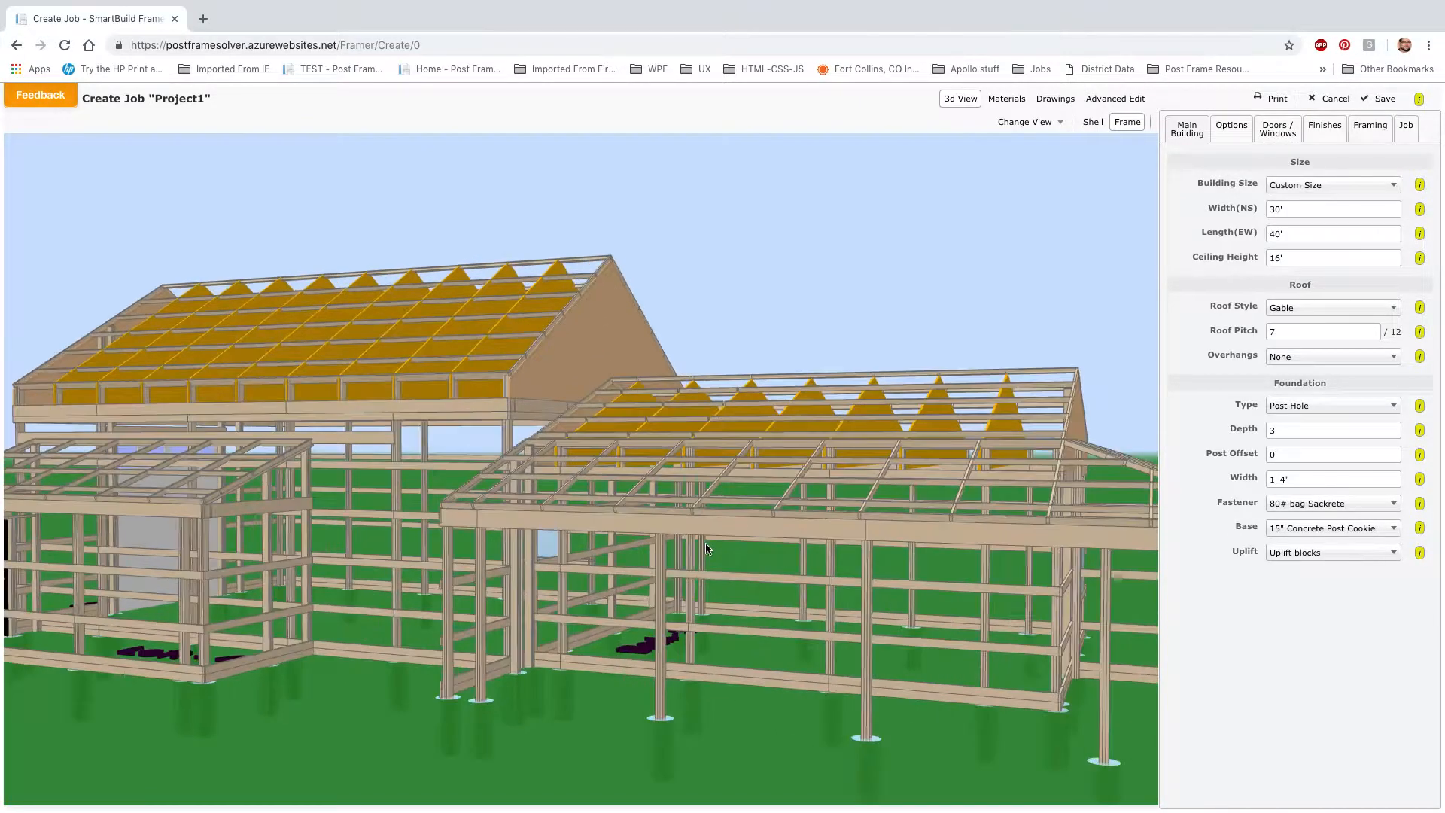
drag(811, 532, 751, 544)
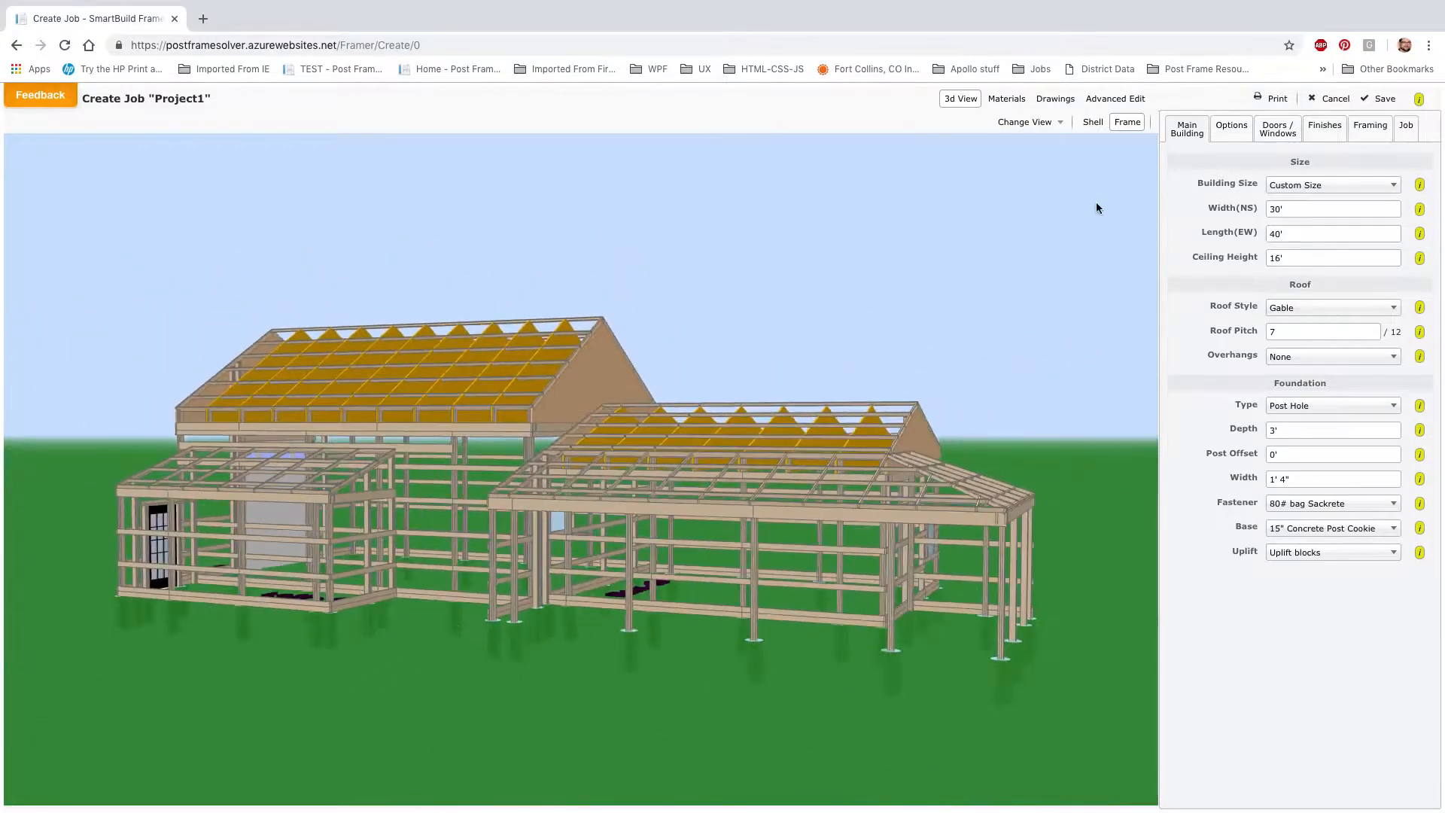
In advanced editing, set the foundation depth of wall panel EXT-8 to 5'.
click(1086, 103)
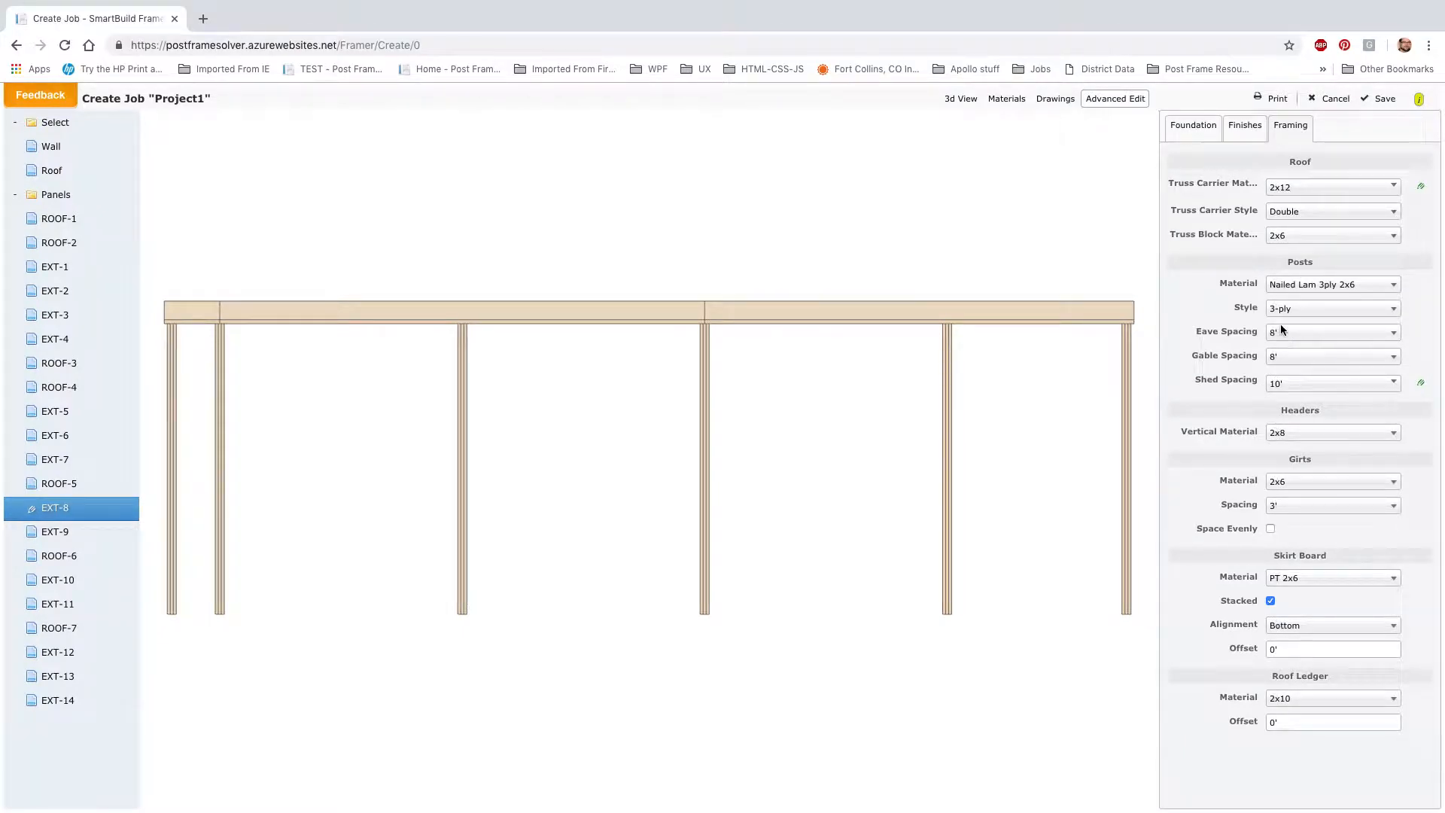
click(1259, 140)
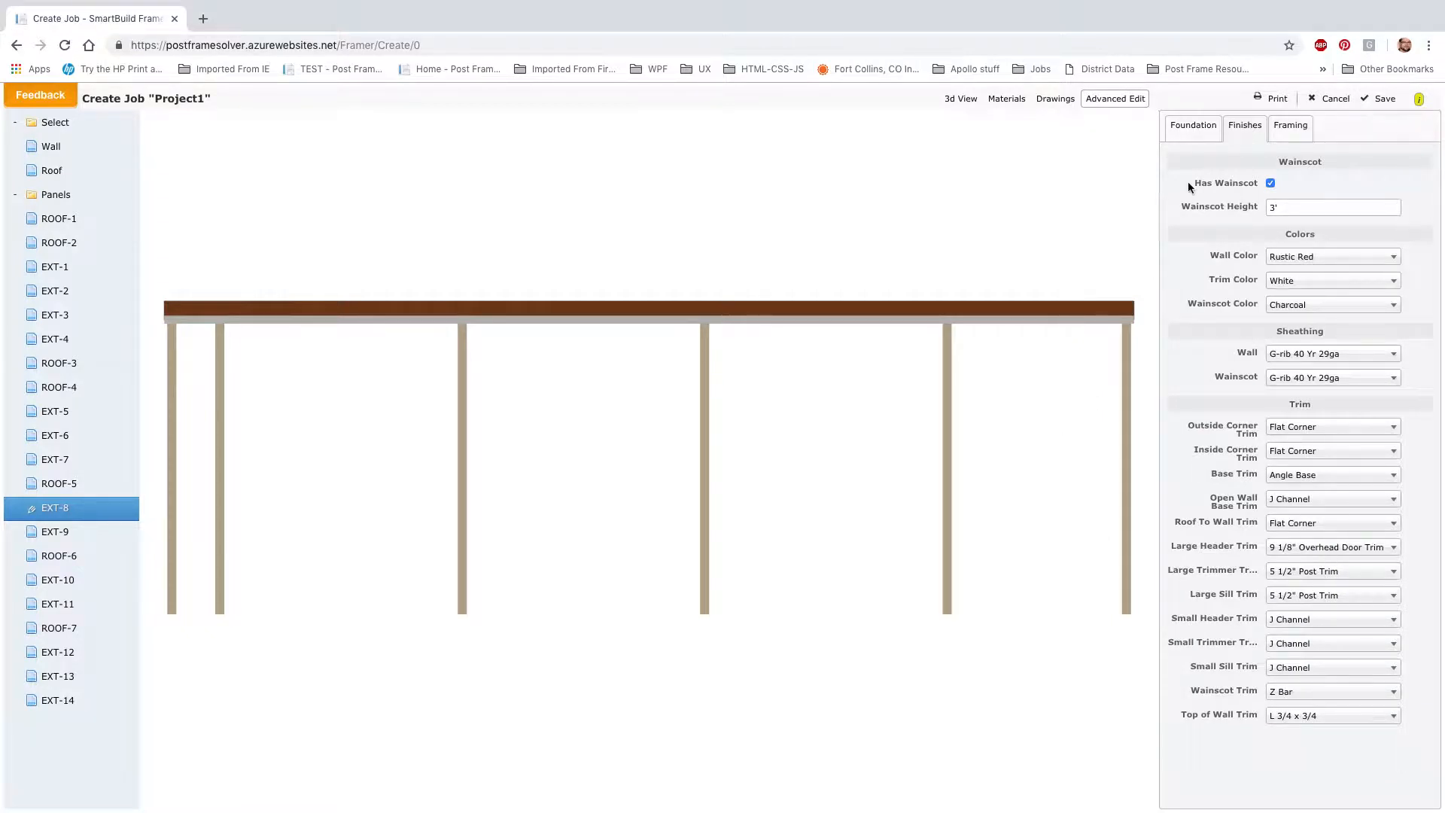
click(1198, 134)
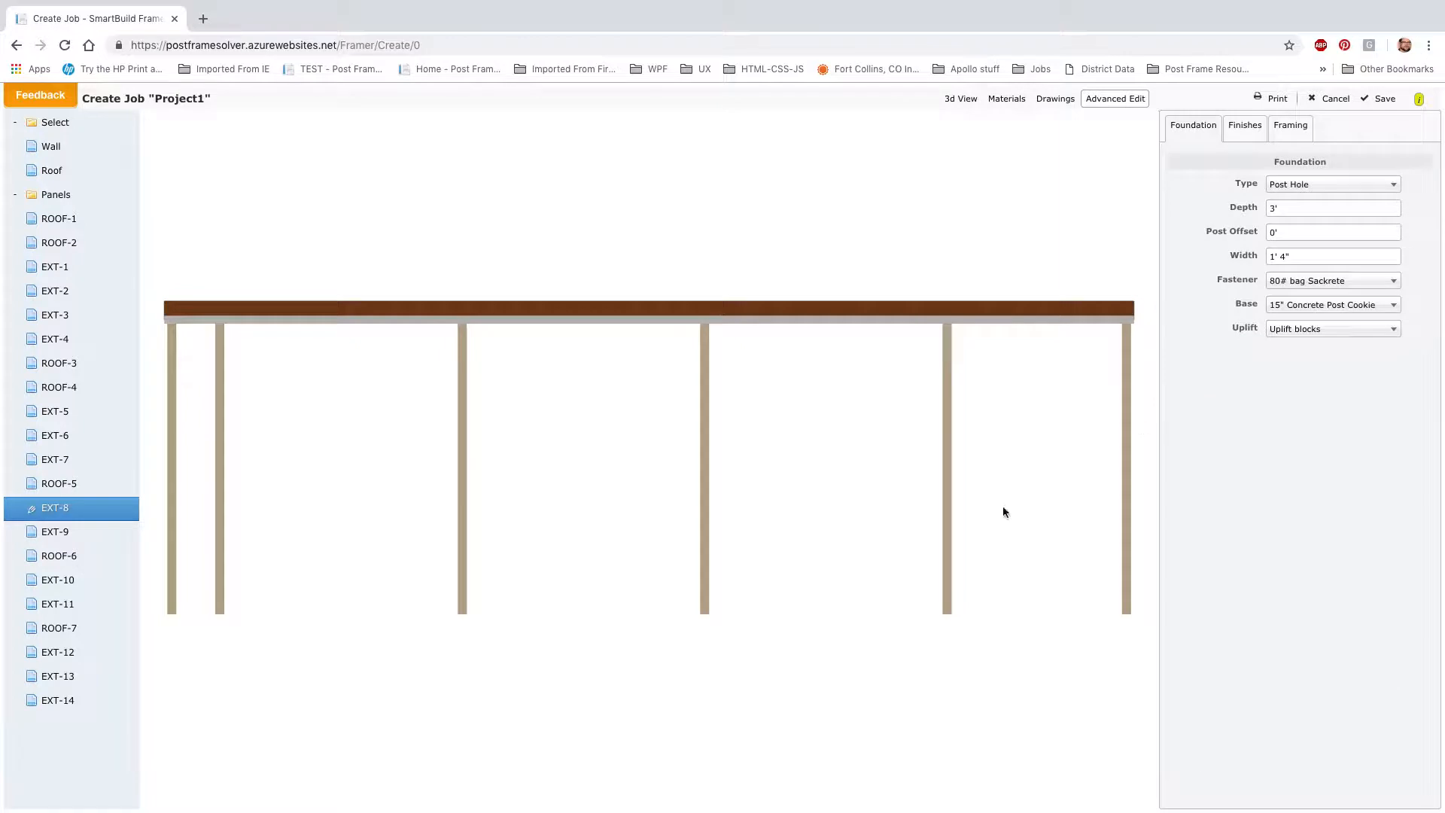
click(1281, 210)
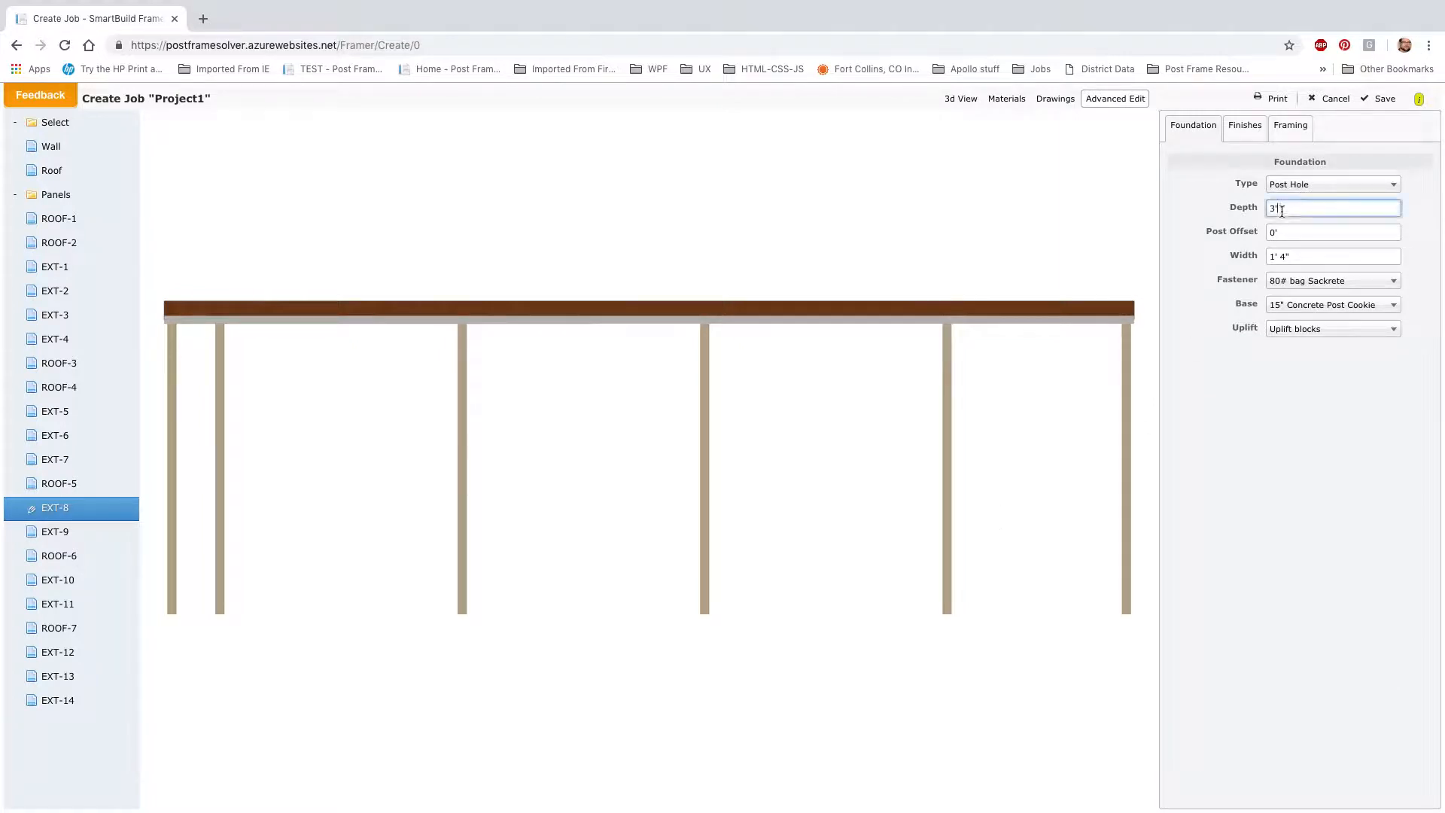
key(BackSpace)
key(BackSpace)
text(5')
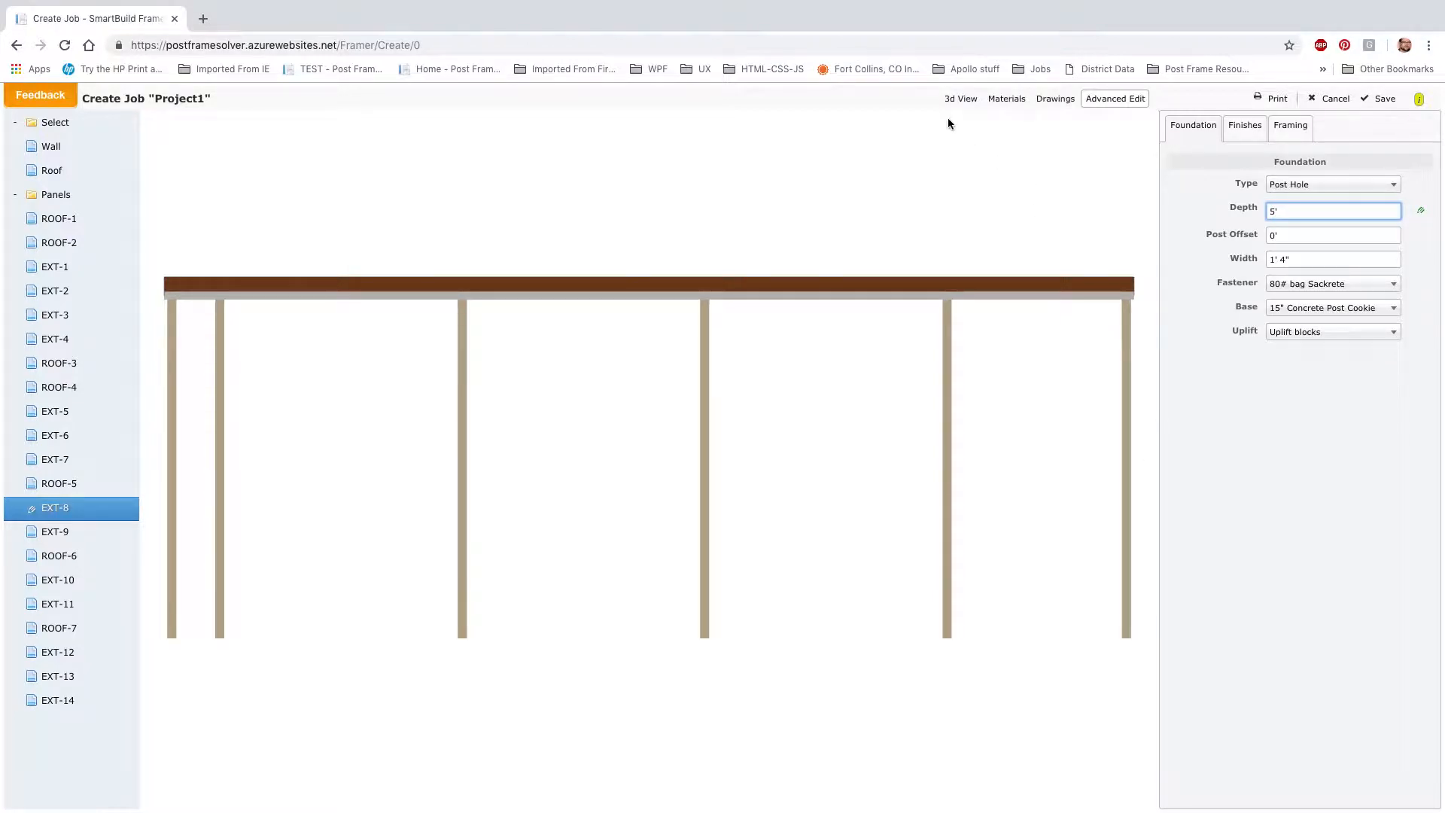
Inspect the post foundations in the framed 3D model and switch the building to its shell display.
click(959, 101)
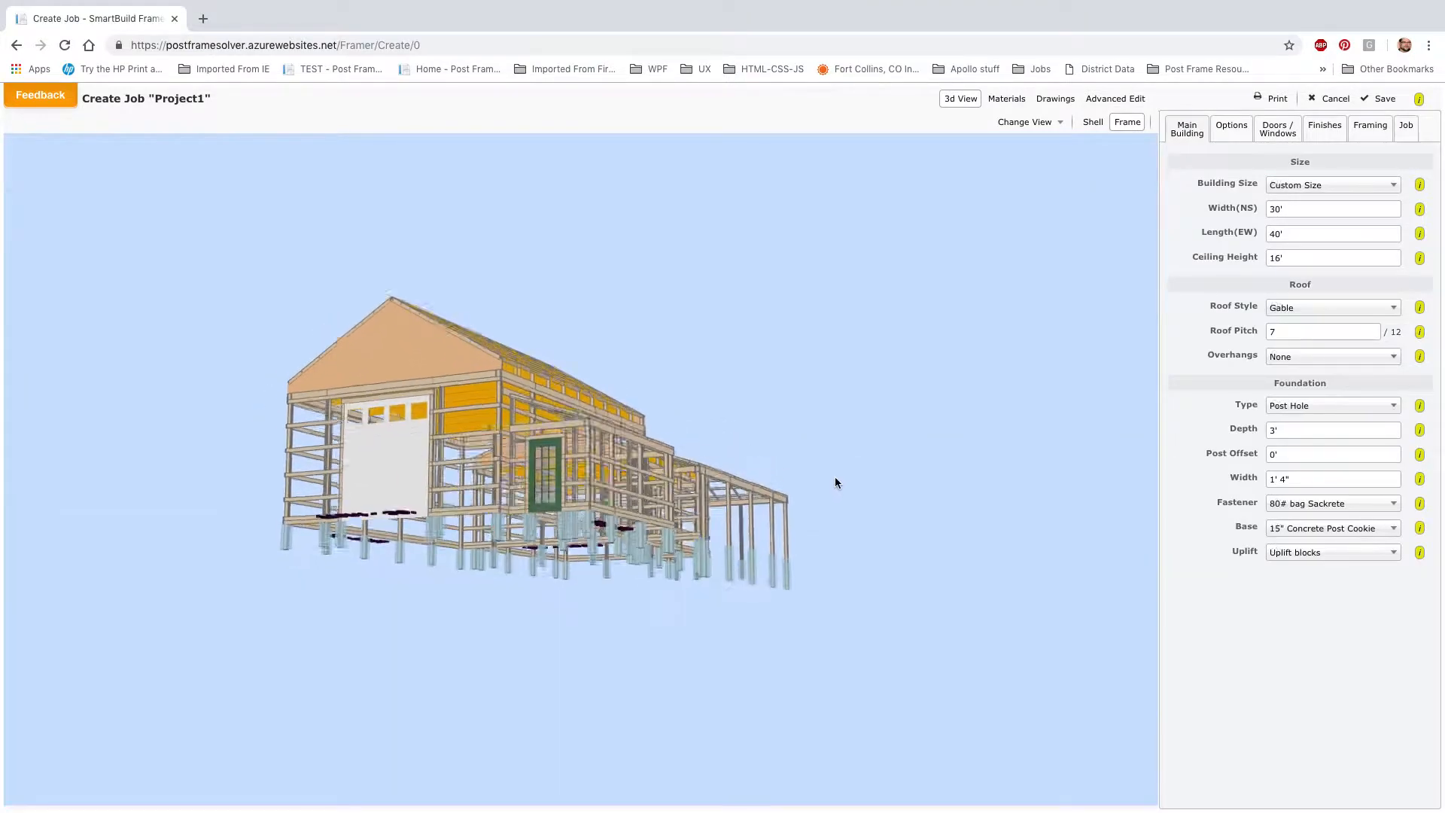
drag(834, 482, 997, 517)
click(1091, 121)
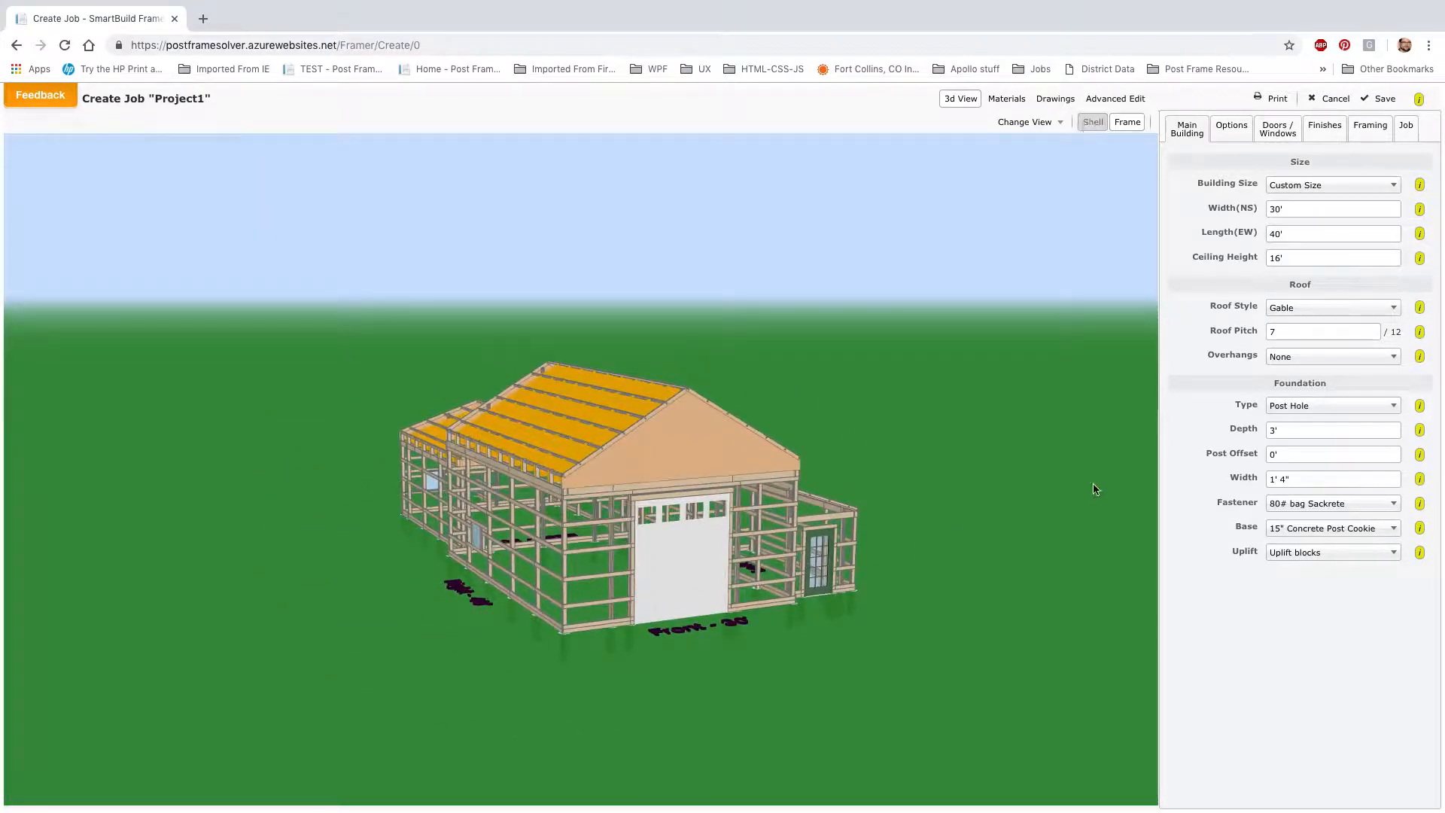
Name the project 12134, fill in the job's ZIP code, and save the job.
click(1405, 128)
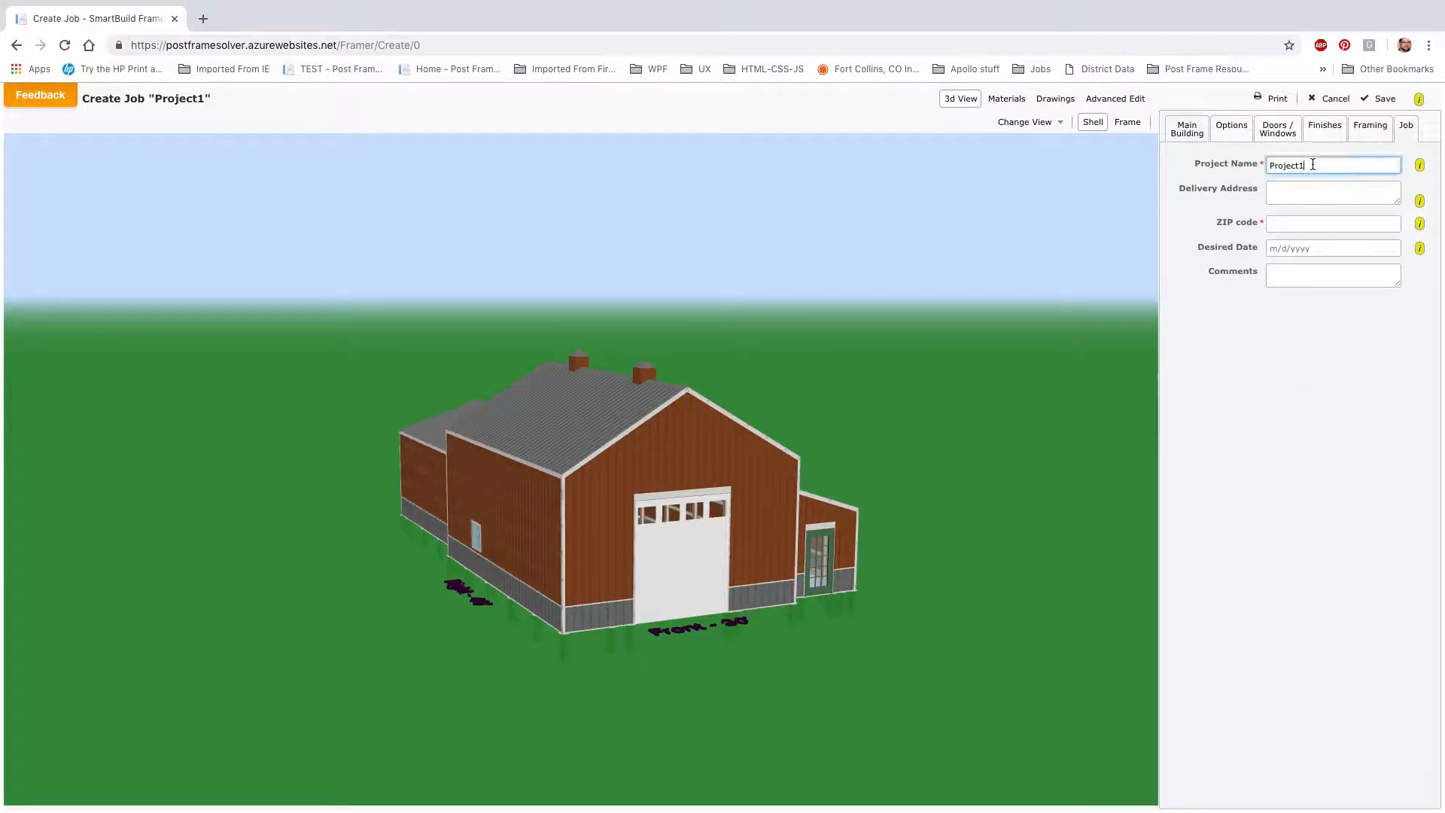
double_click(1312, 164)
text(12134)
click(1317, 194)
click(1298, 227)
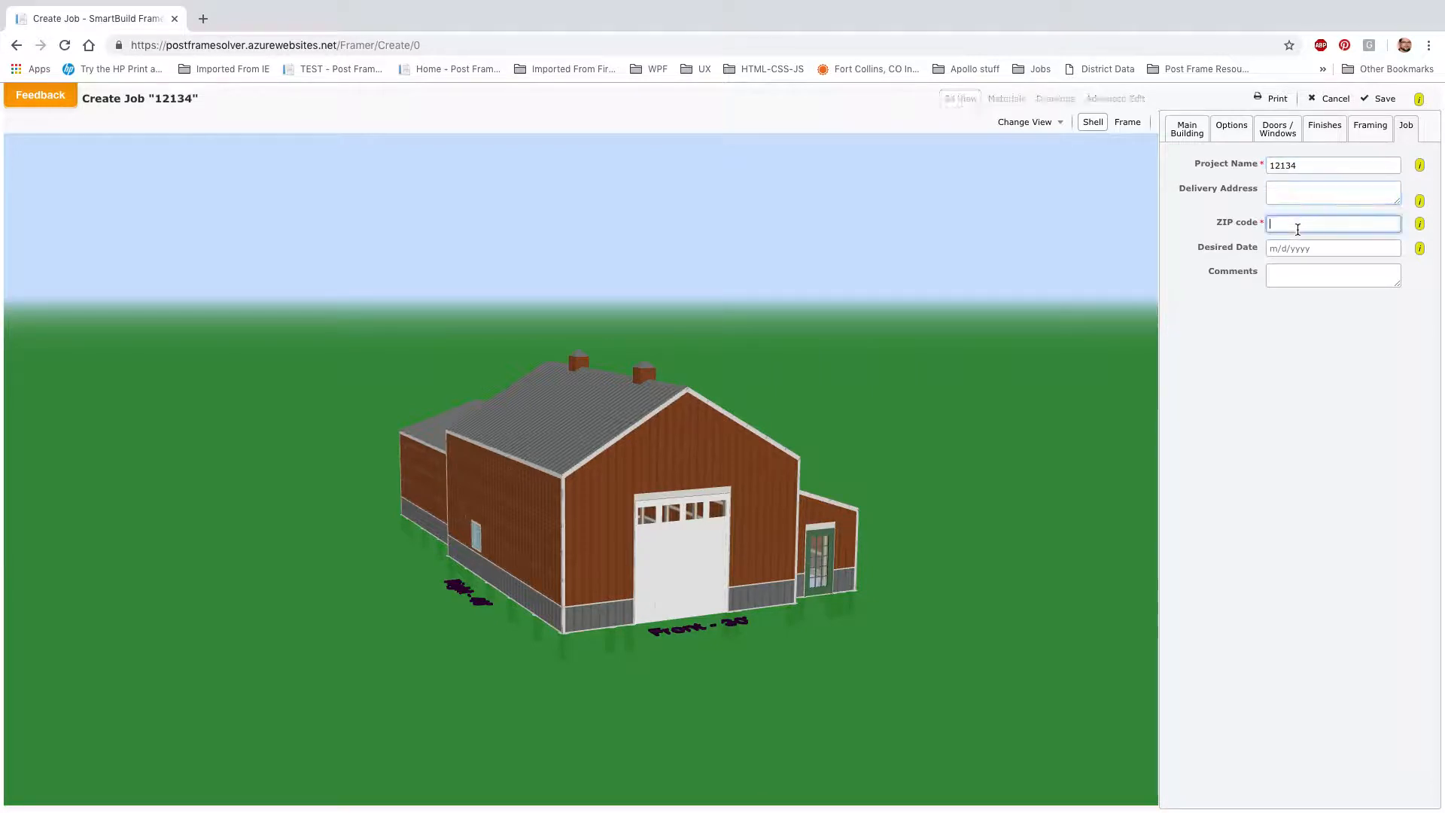
text(80525)
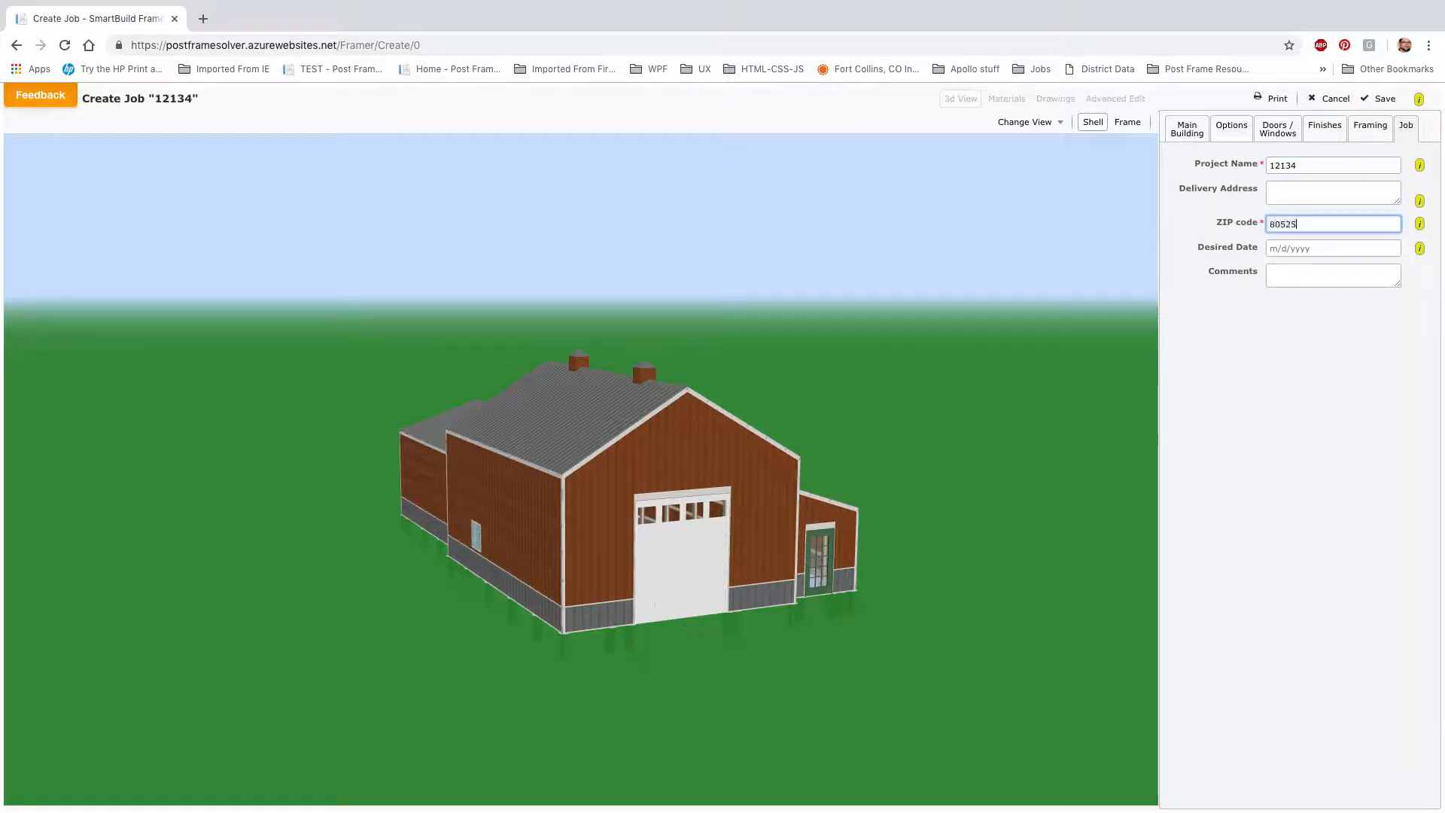
click(1322, 251)
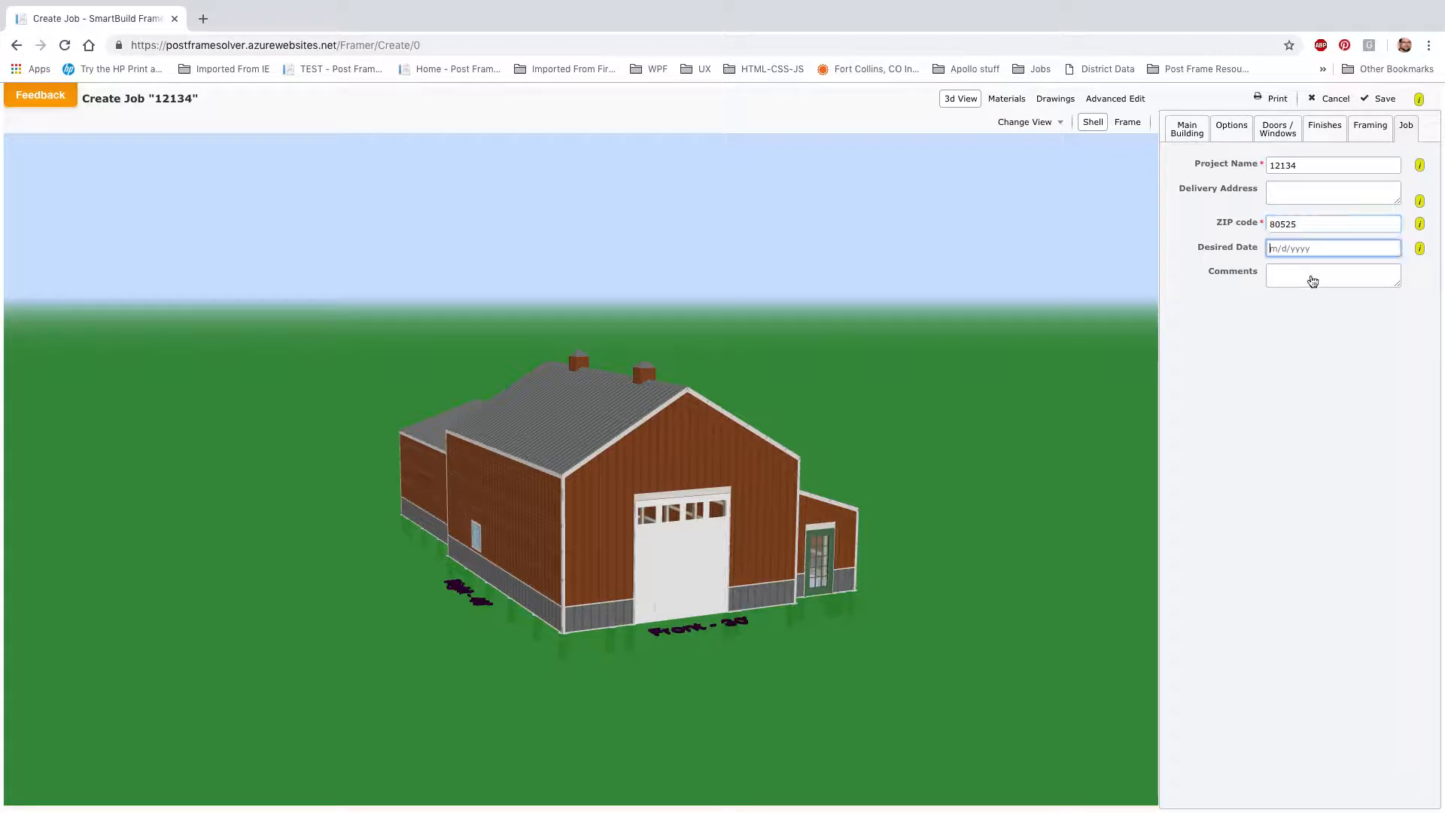
click(1191, 406)
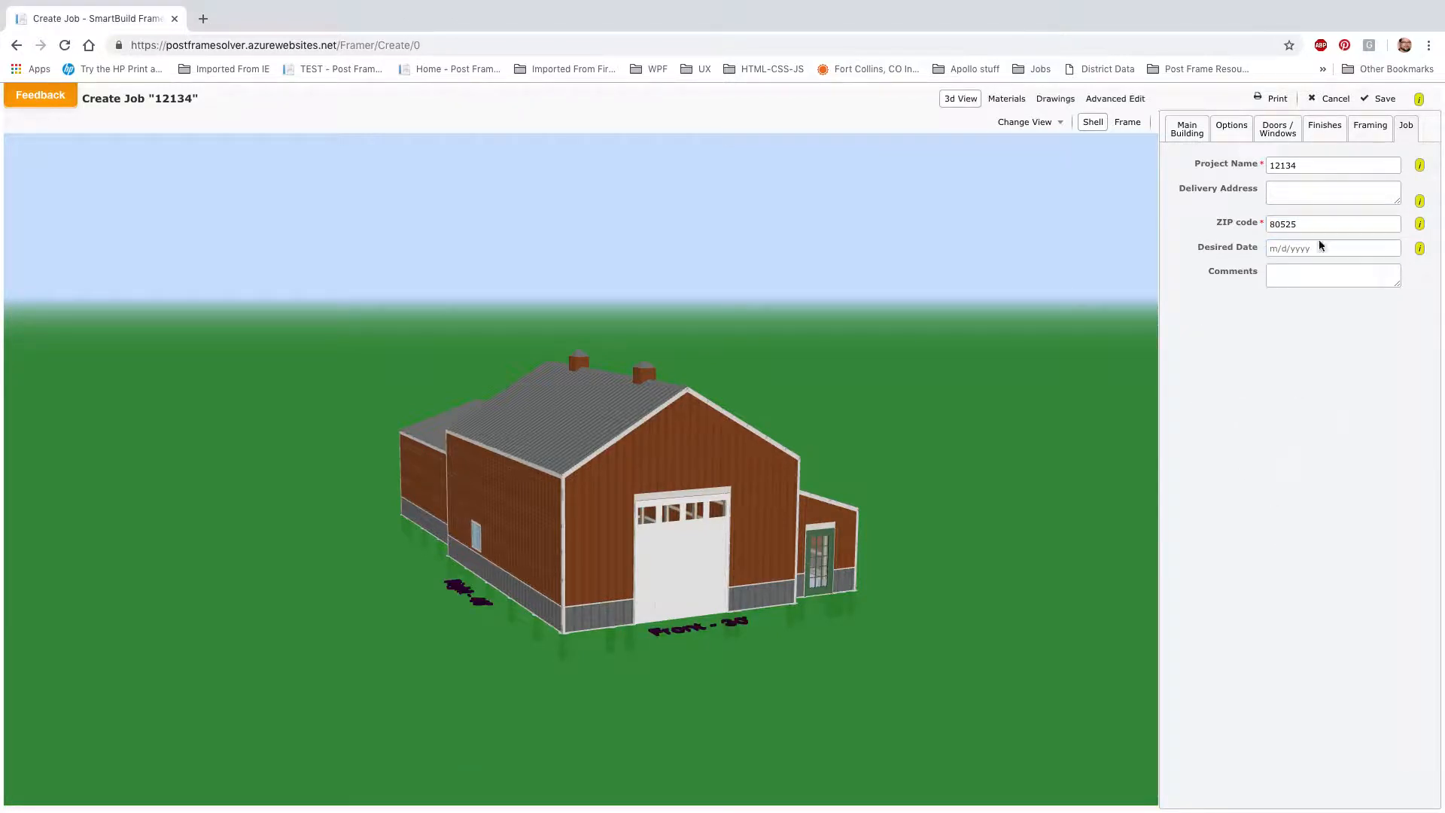
click(1377, 99)
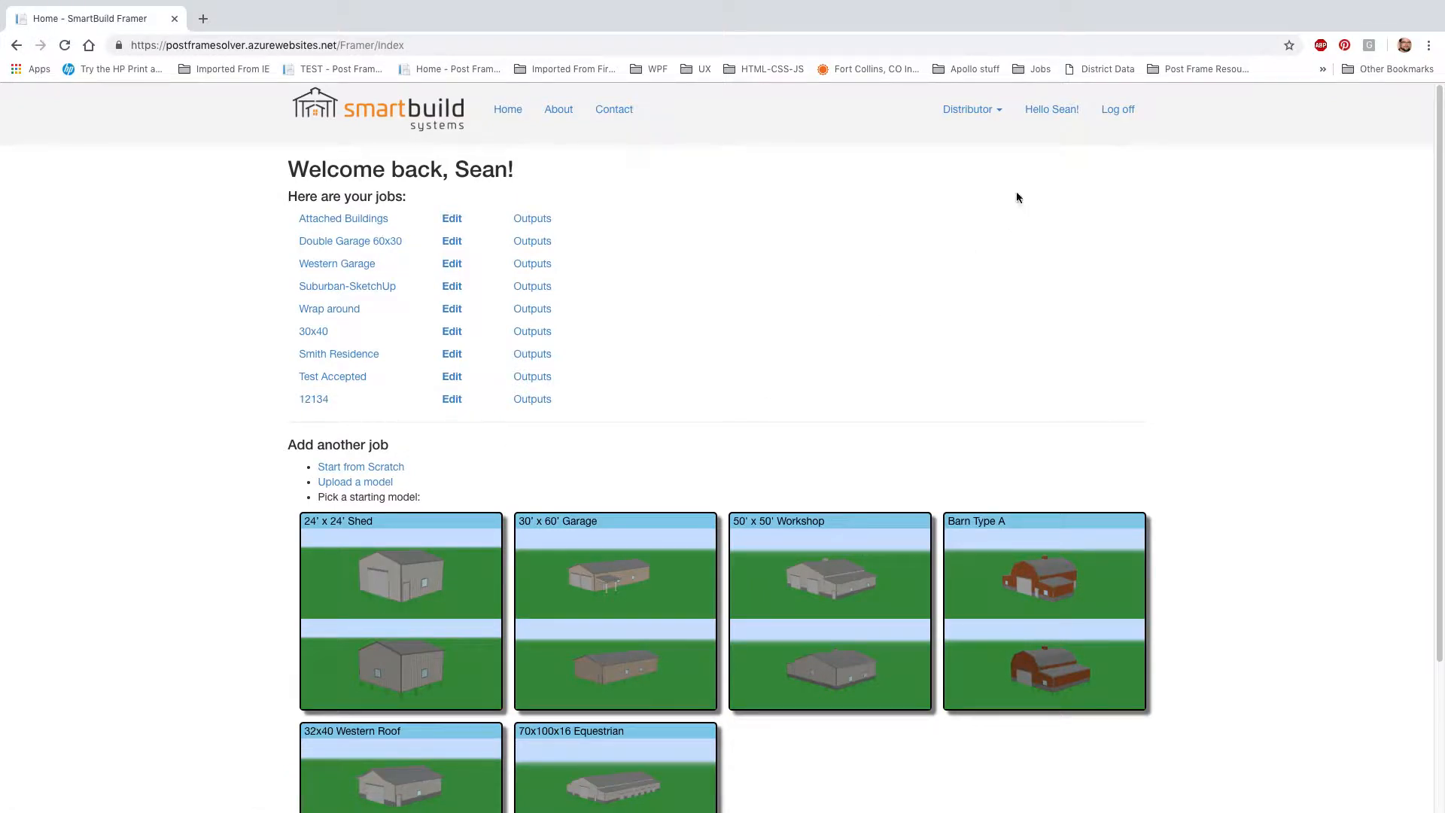
click(989, 111)
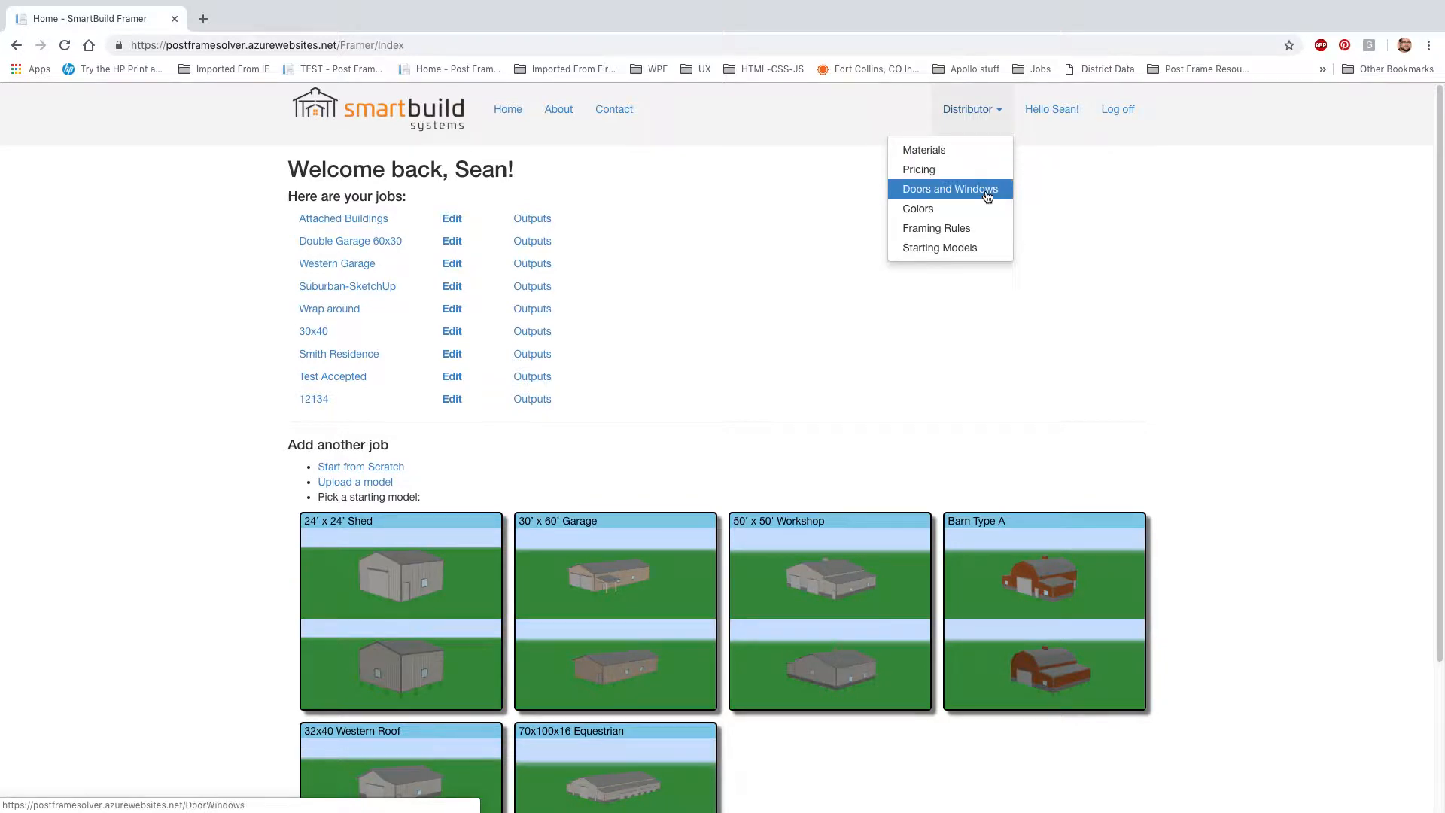
click(957, 236)
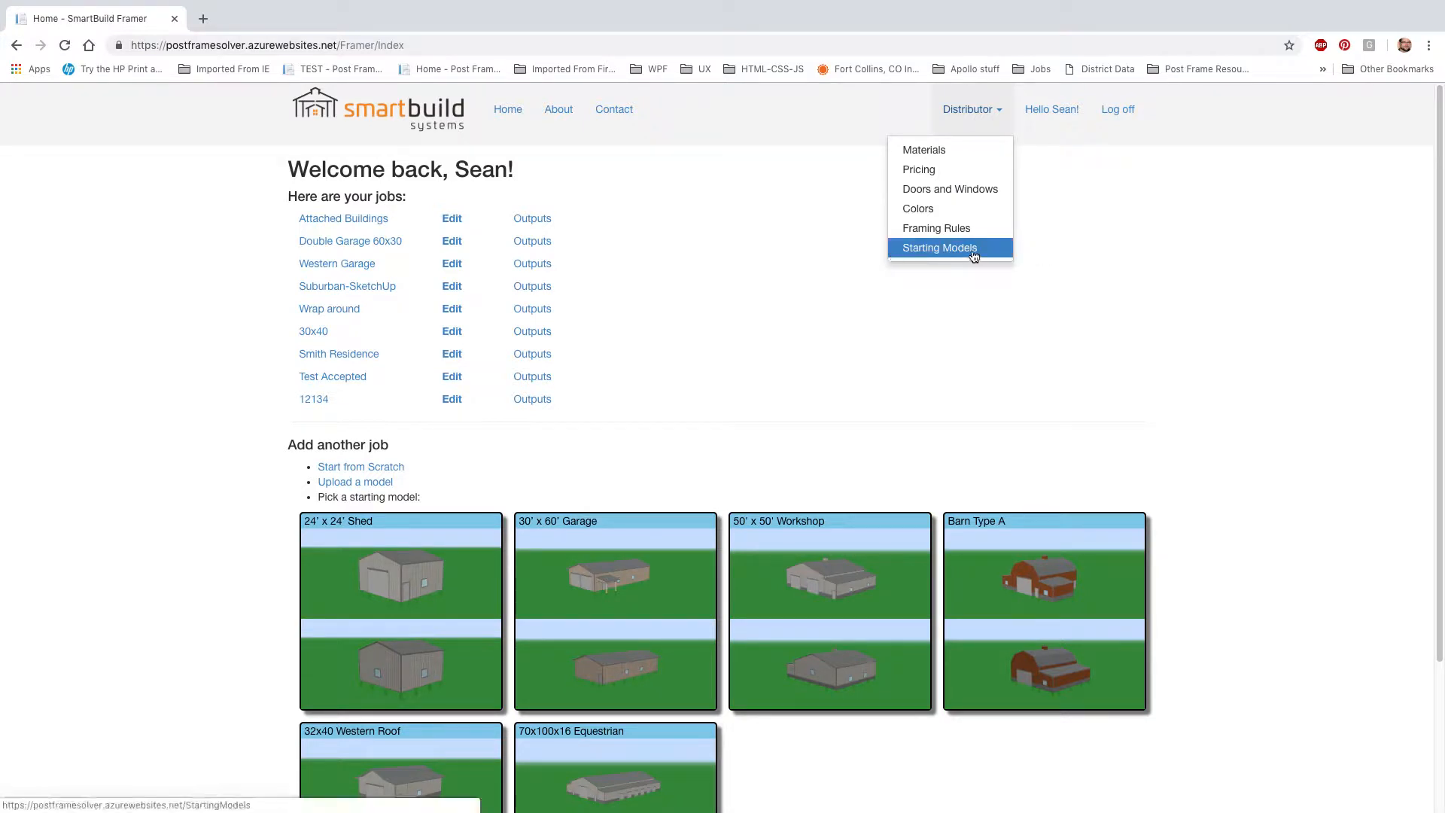
click(1005, 327)
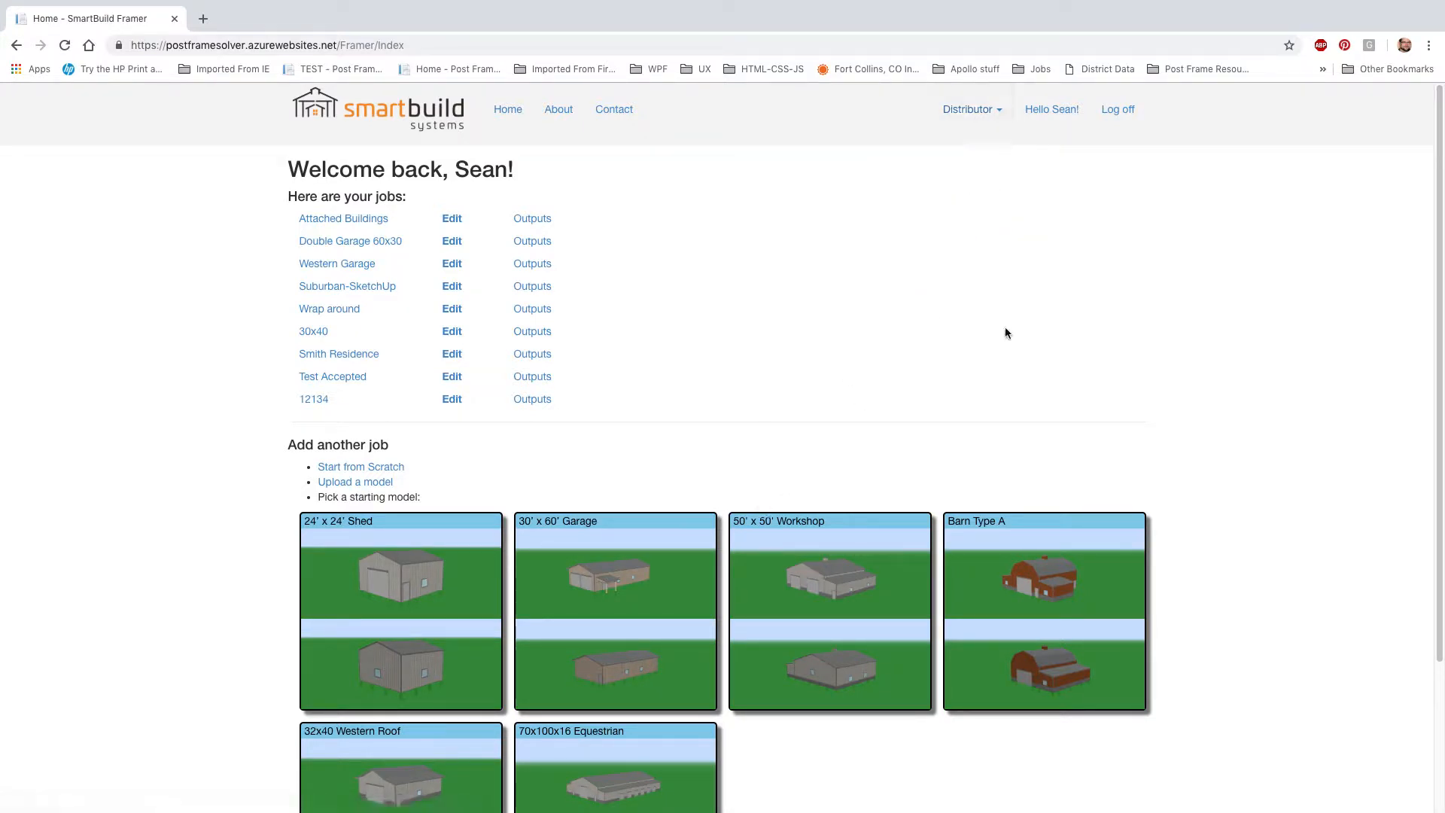
Try selecting only the Material List Excel (.XLSX) file in job 12134's download outputs, clear the selection, and return to the home page.
click(541, 405)
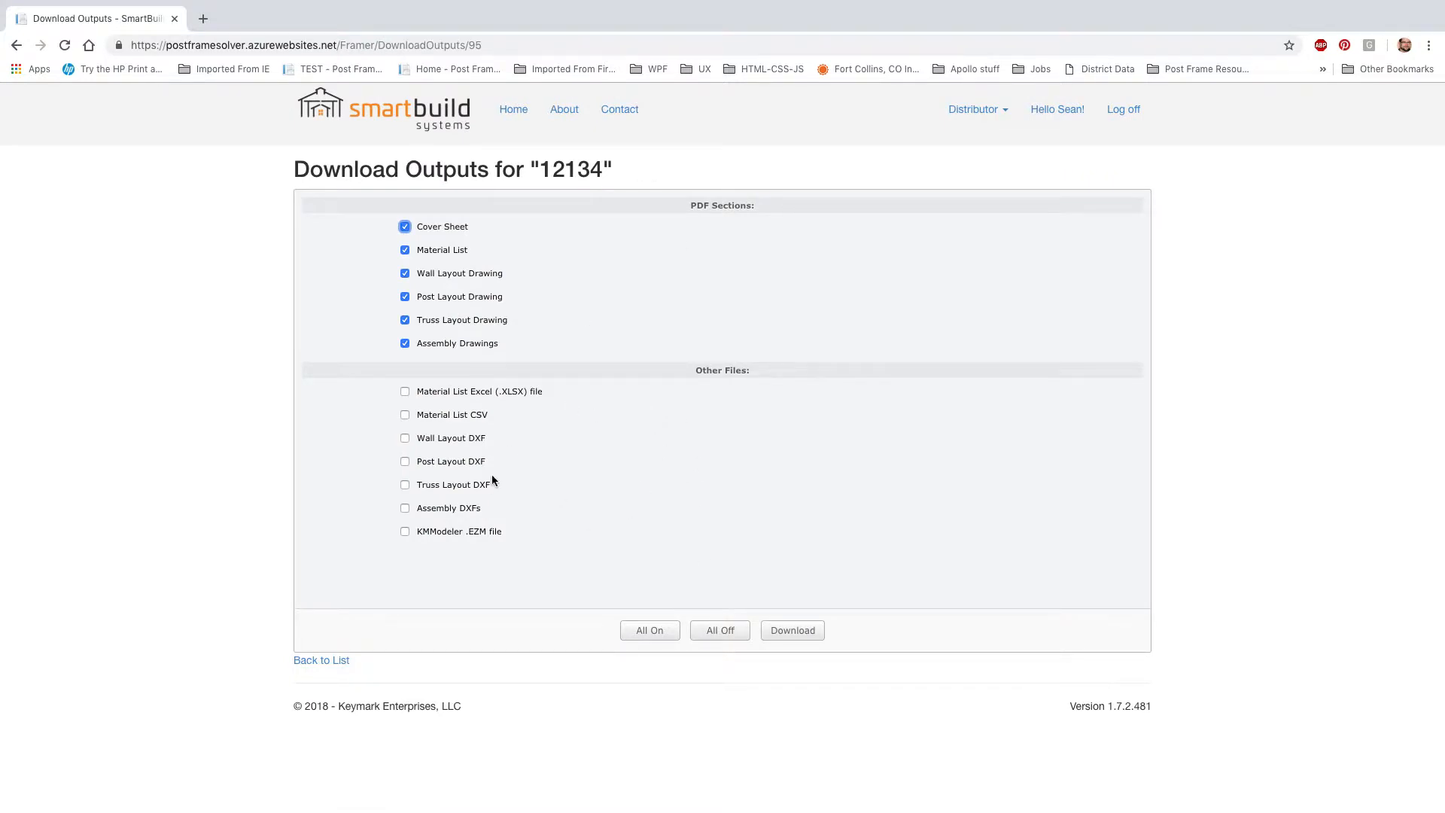
double_click(476, 461)
click(537, 461)
click(718, 631)
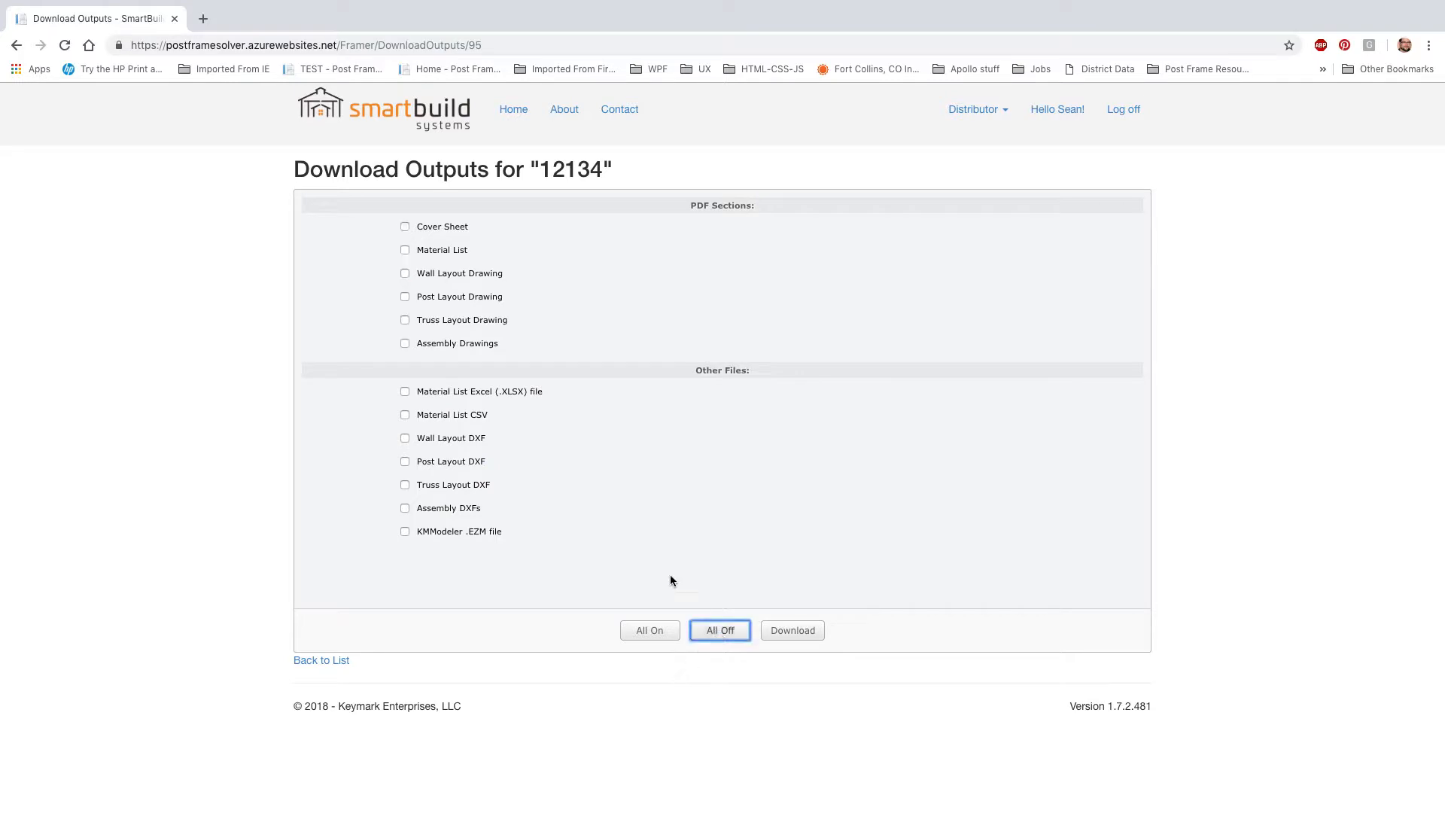
click(405, 391)
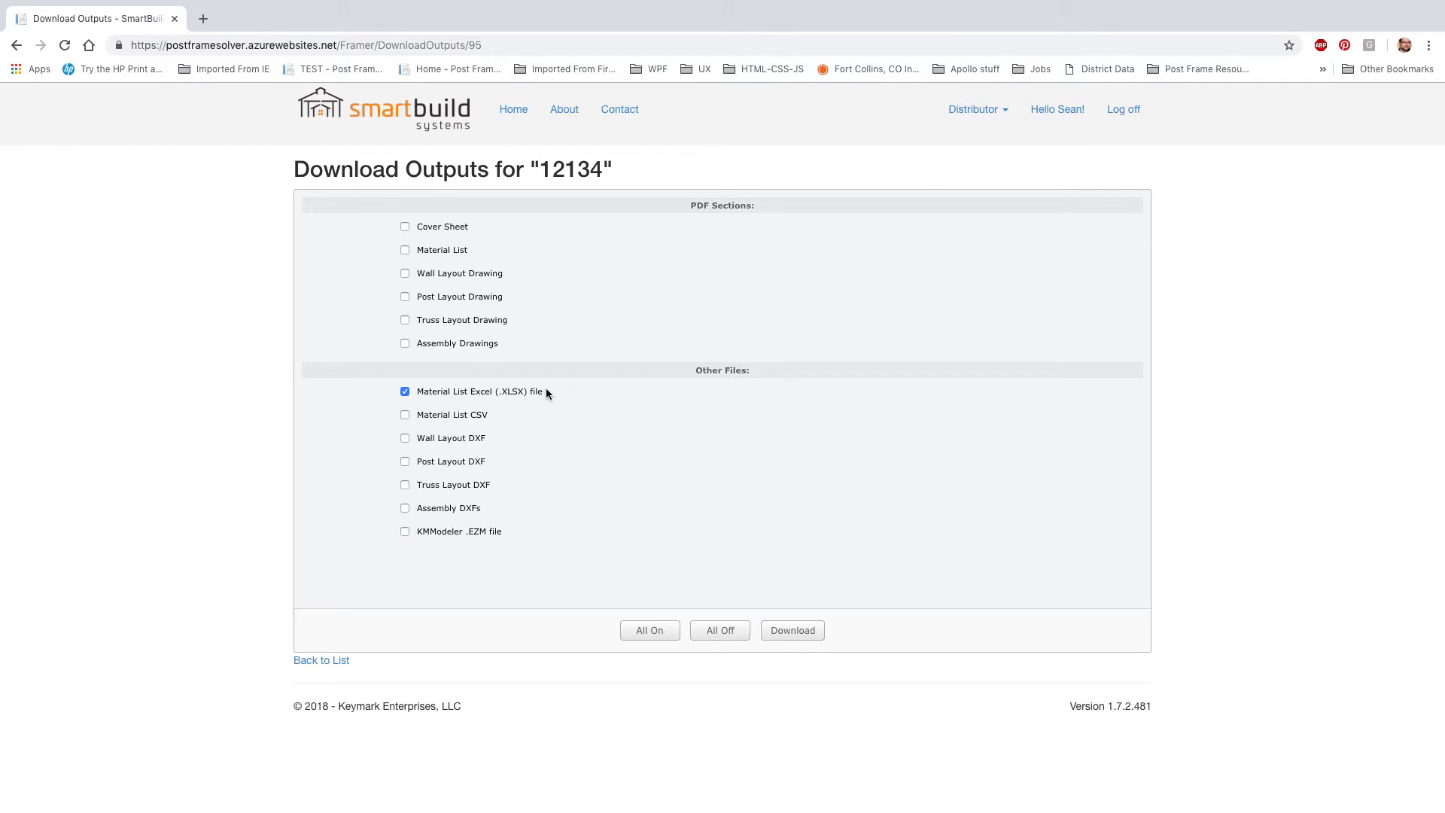
click(724, 630)
click(511, 109)
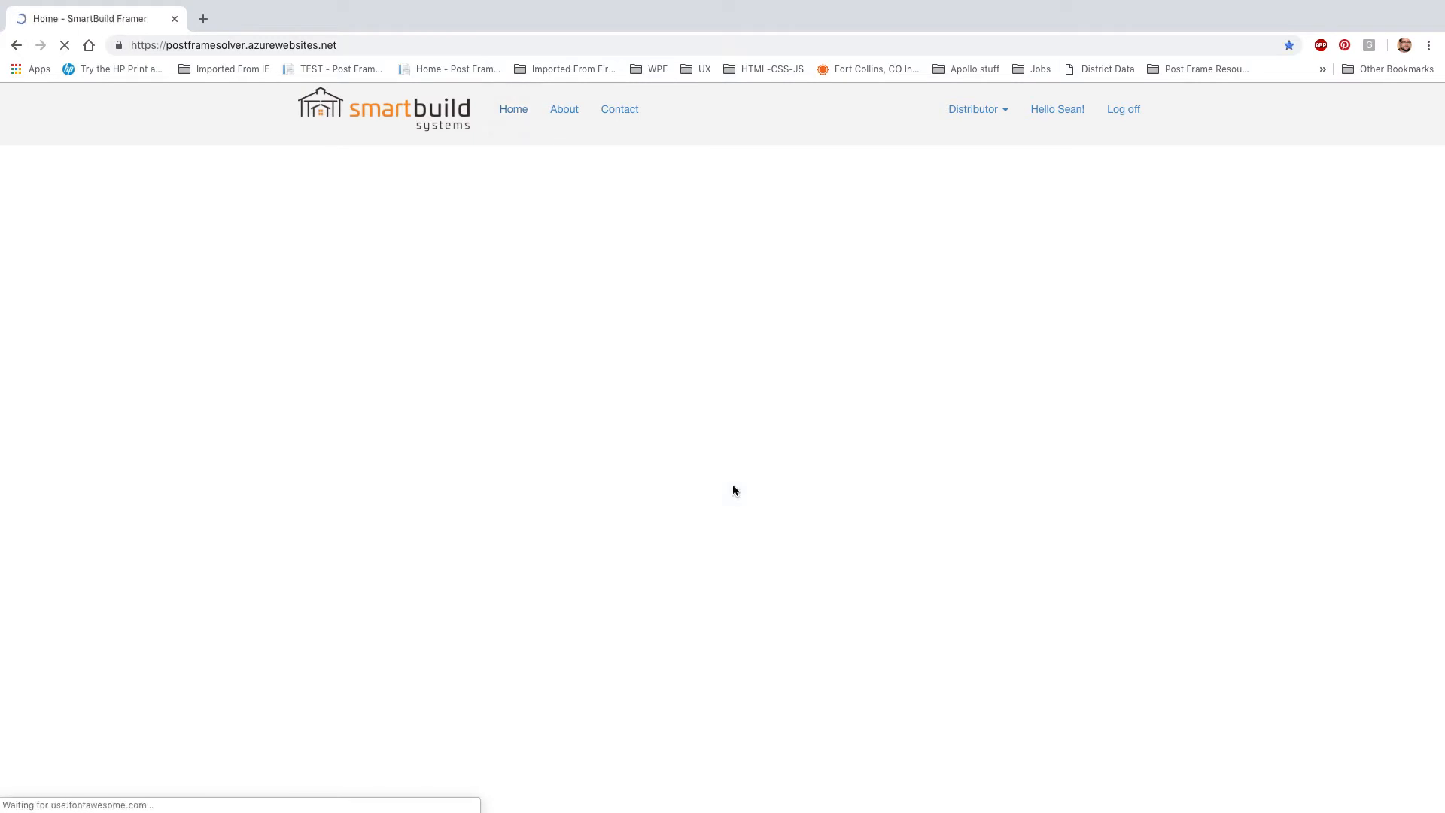